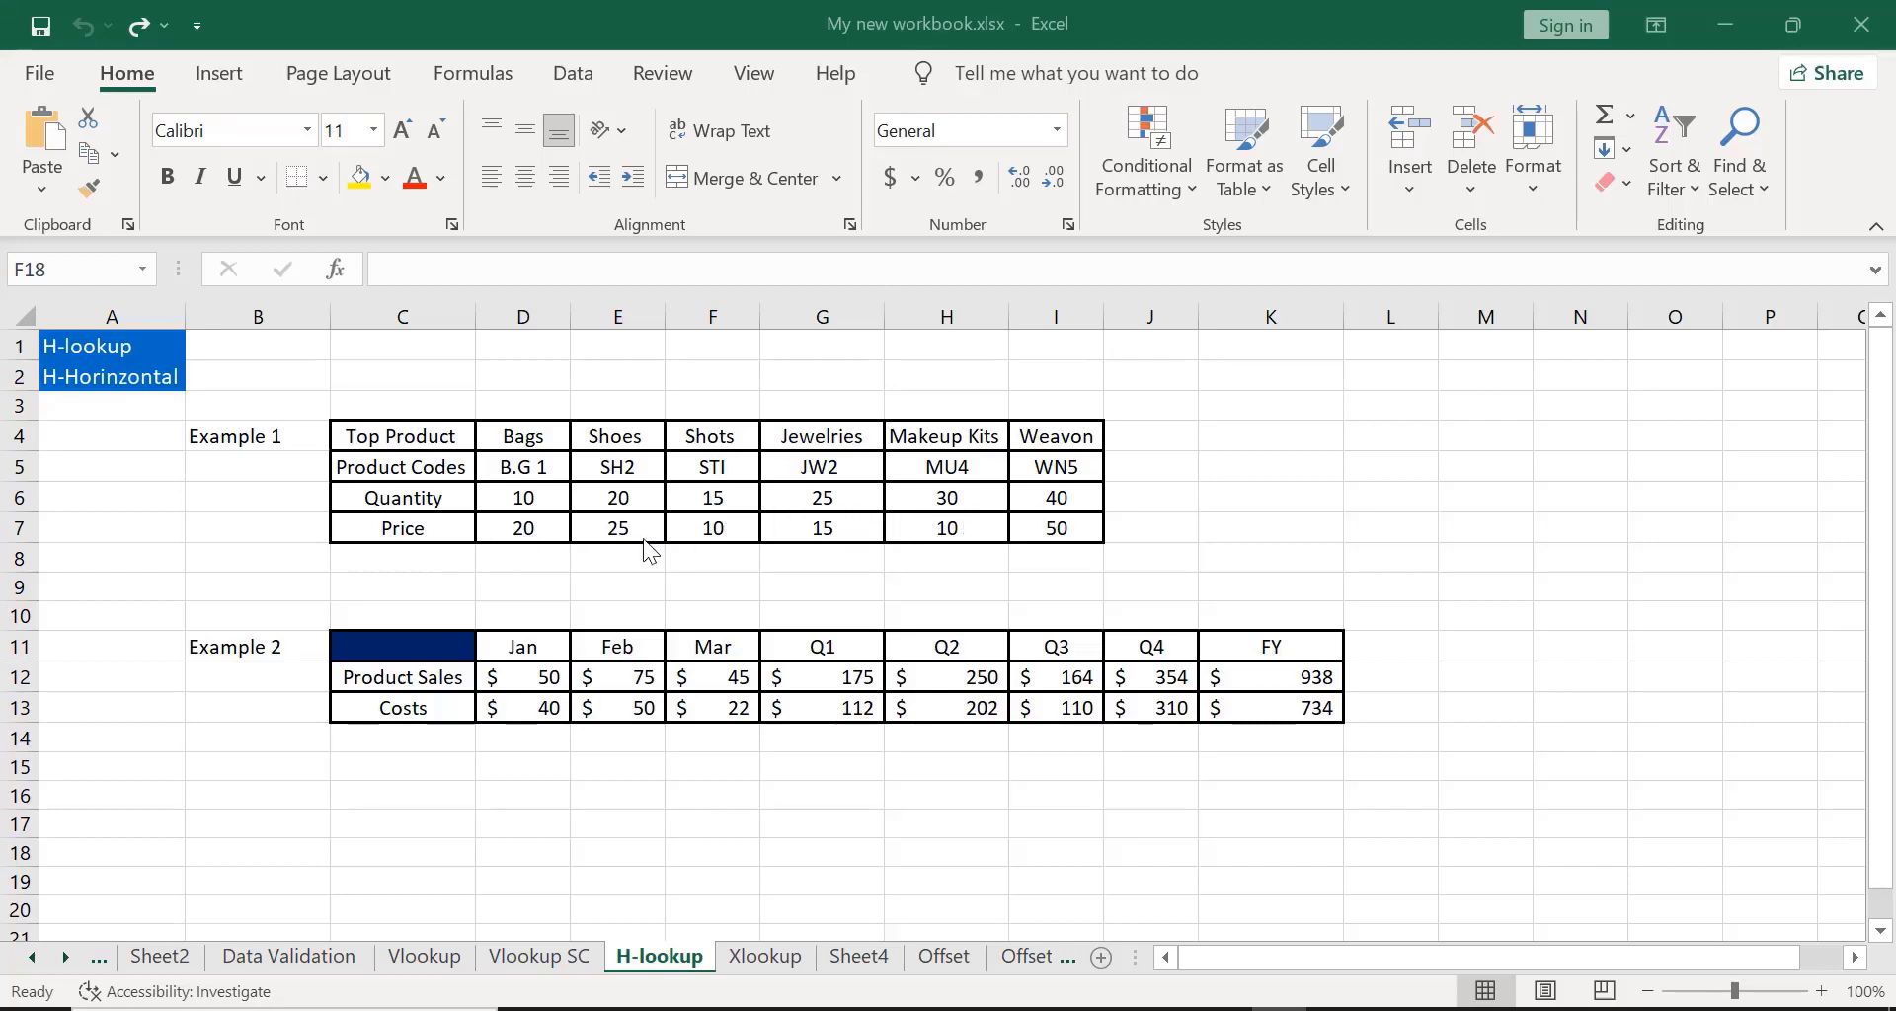
# Step: Format the Example 1 prices in D7:I7 as dollar accounting values with no decimal places
pyautogui.click(513, 525)
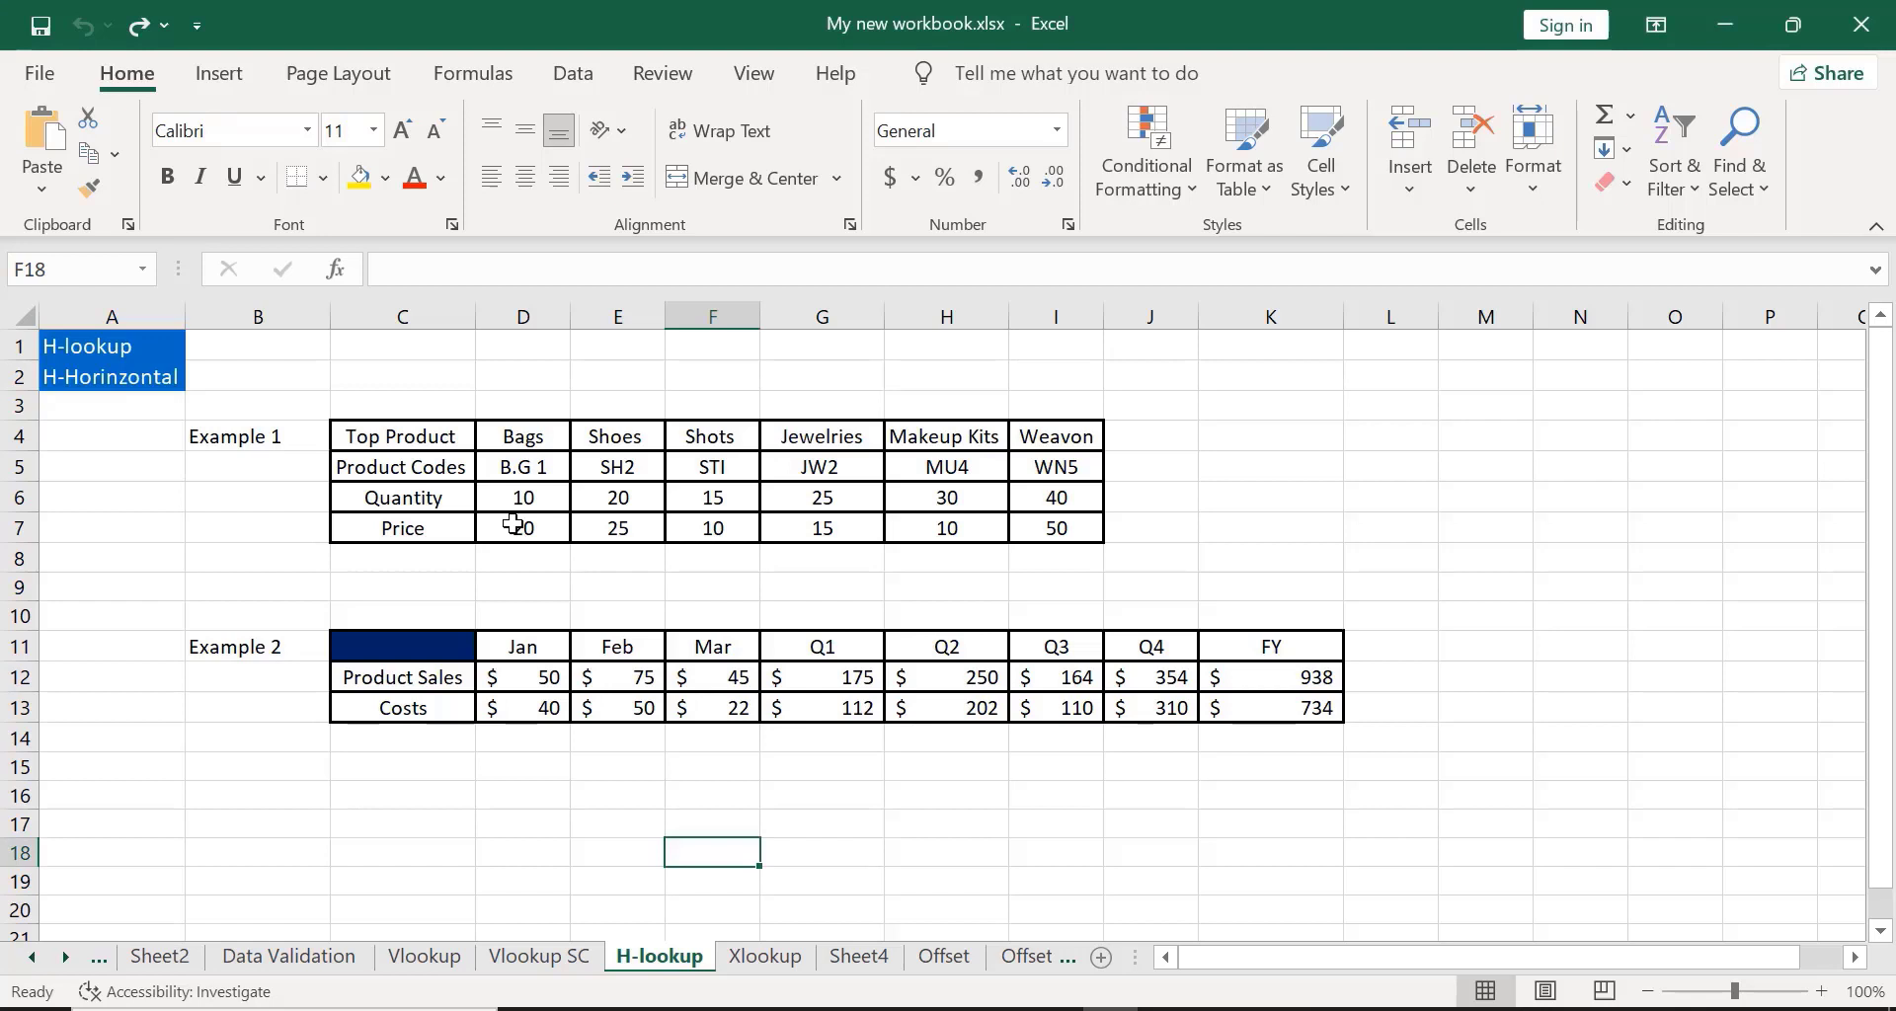
pyautogui.click(513, 525)
pyautogui.hotkey('shift', 'Right')
pyautogui.hotkey('shift', 'Right')
pyautogui.hotkey('shift', 'Right')
pyautogui.hotkey('shift', 'Right')
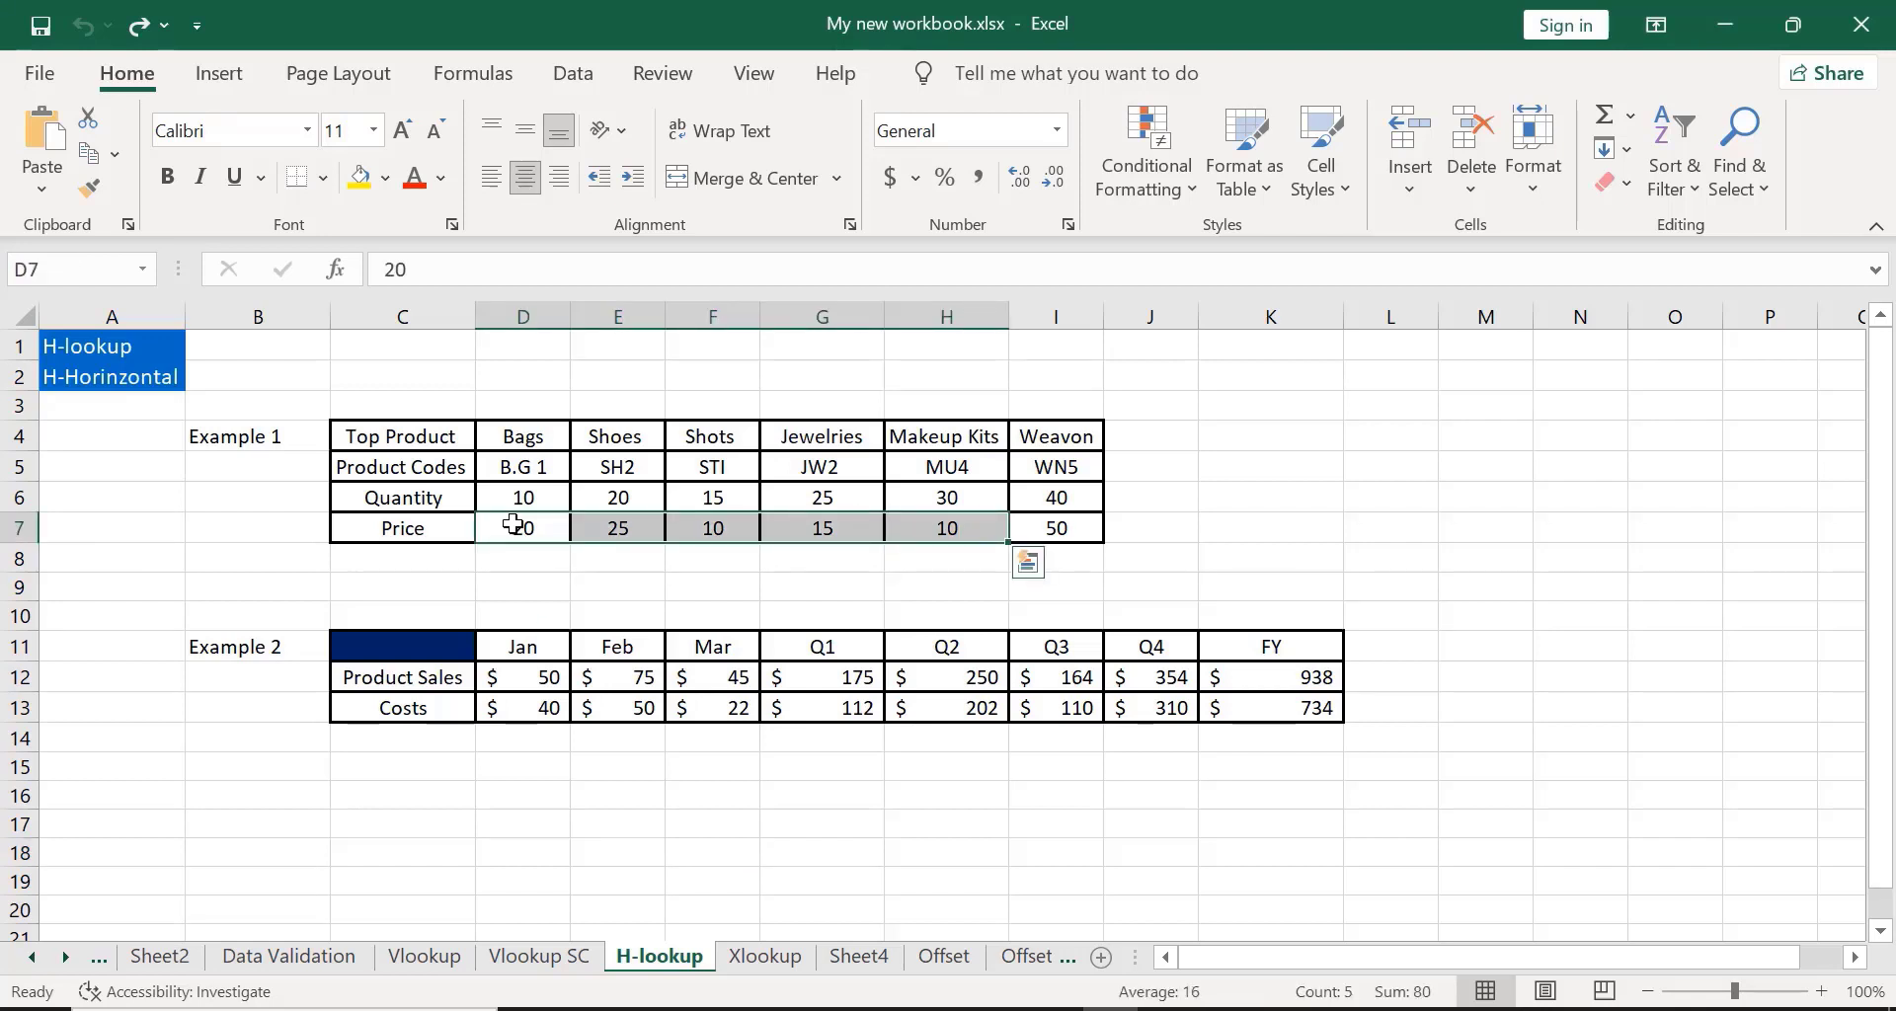
pyautogui.hotkey('shift', 'Right')
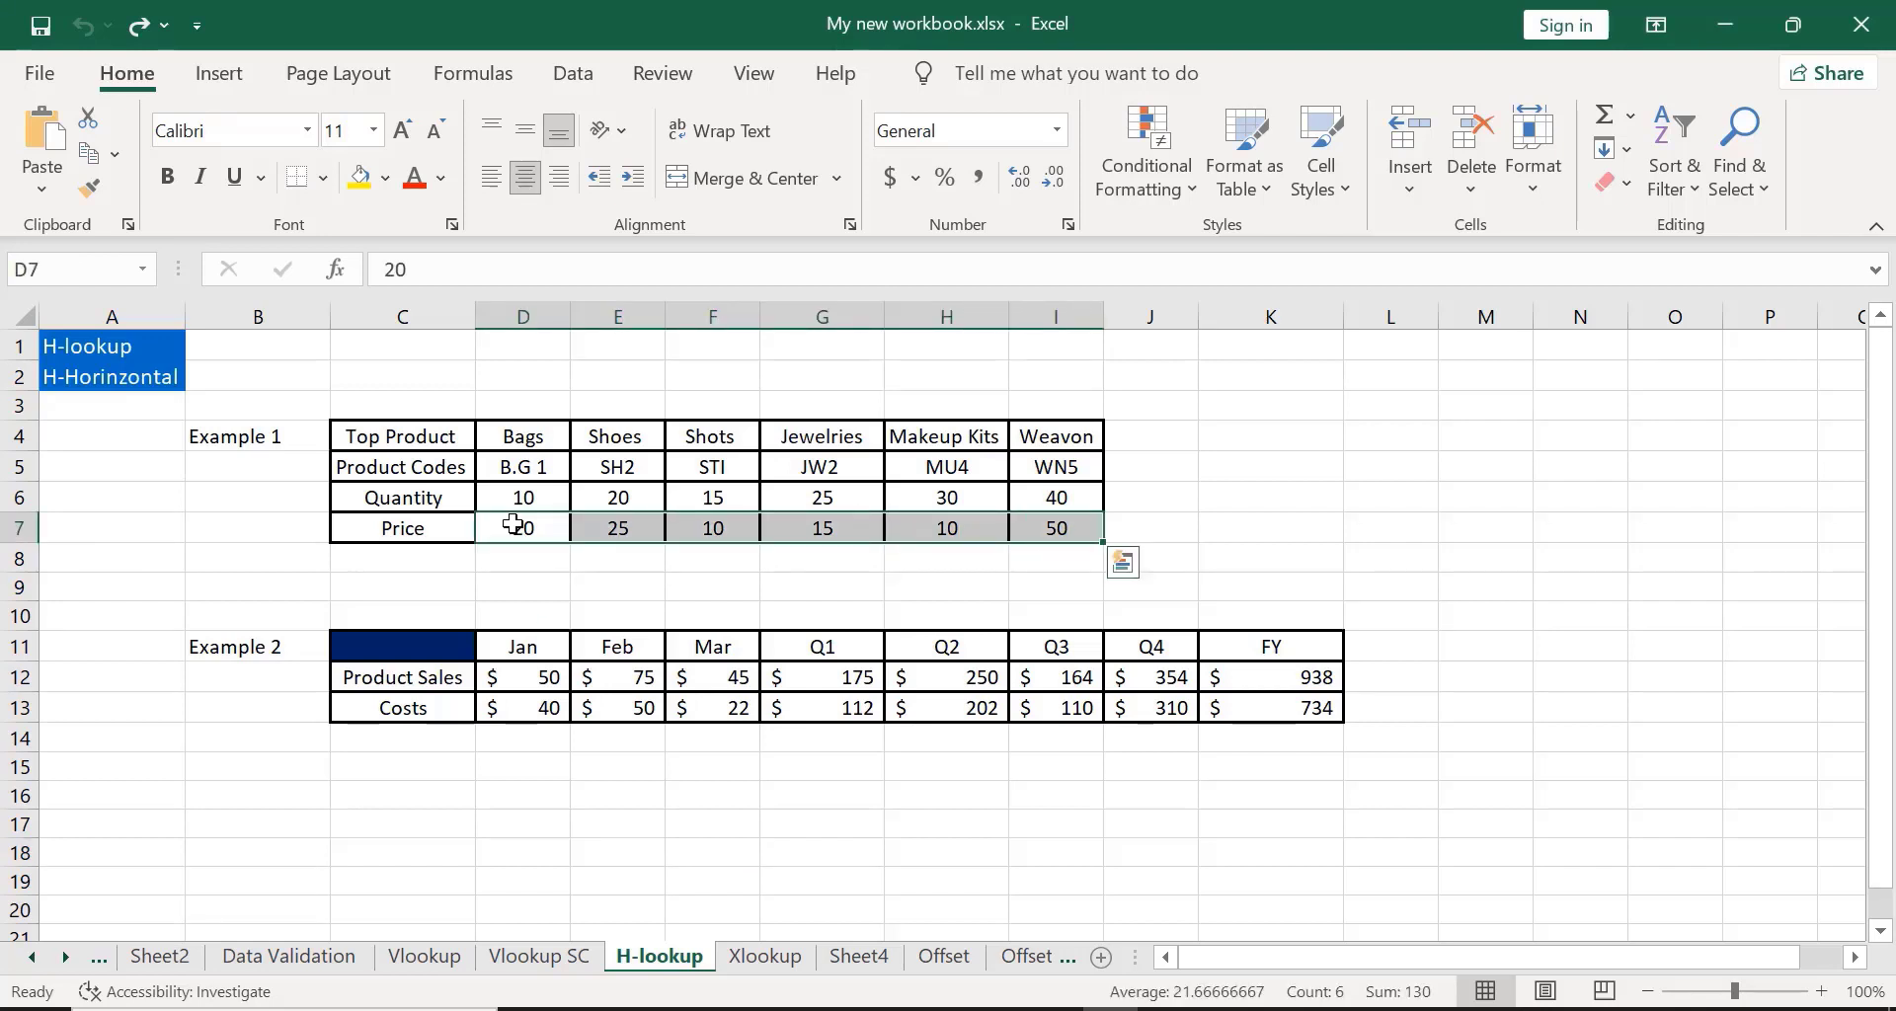
pyautogui.click(915, 181)
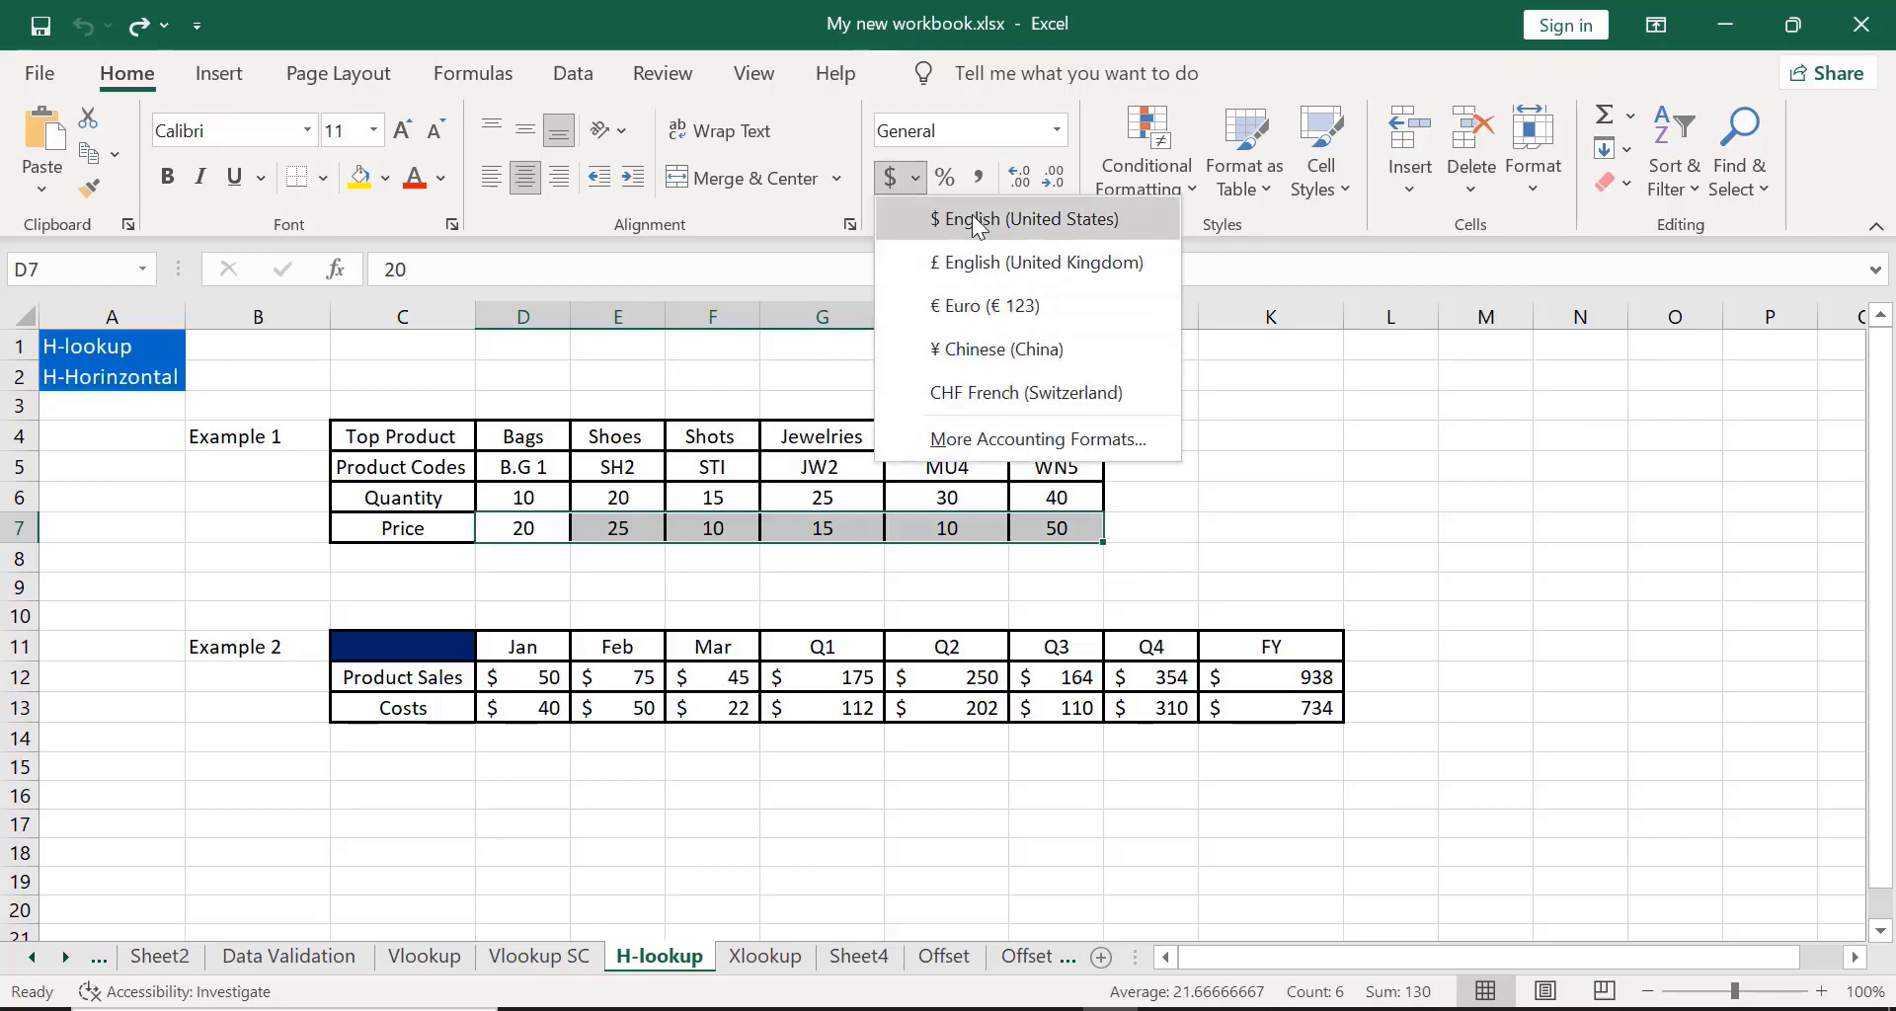
pyautogui.click(887, 173)
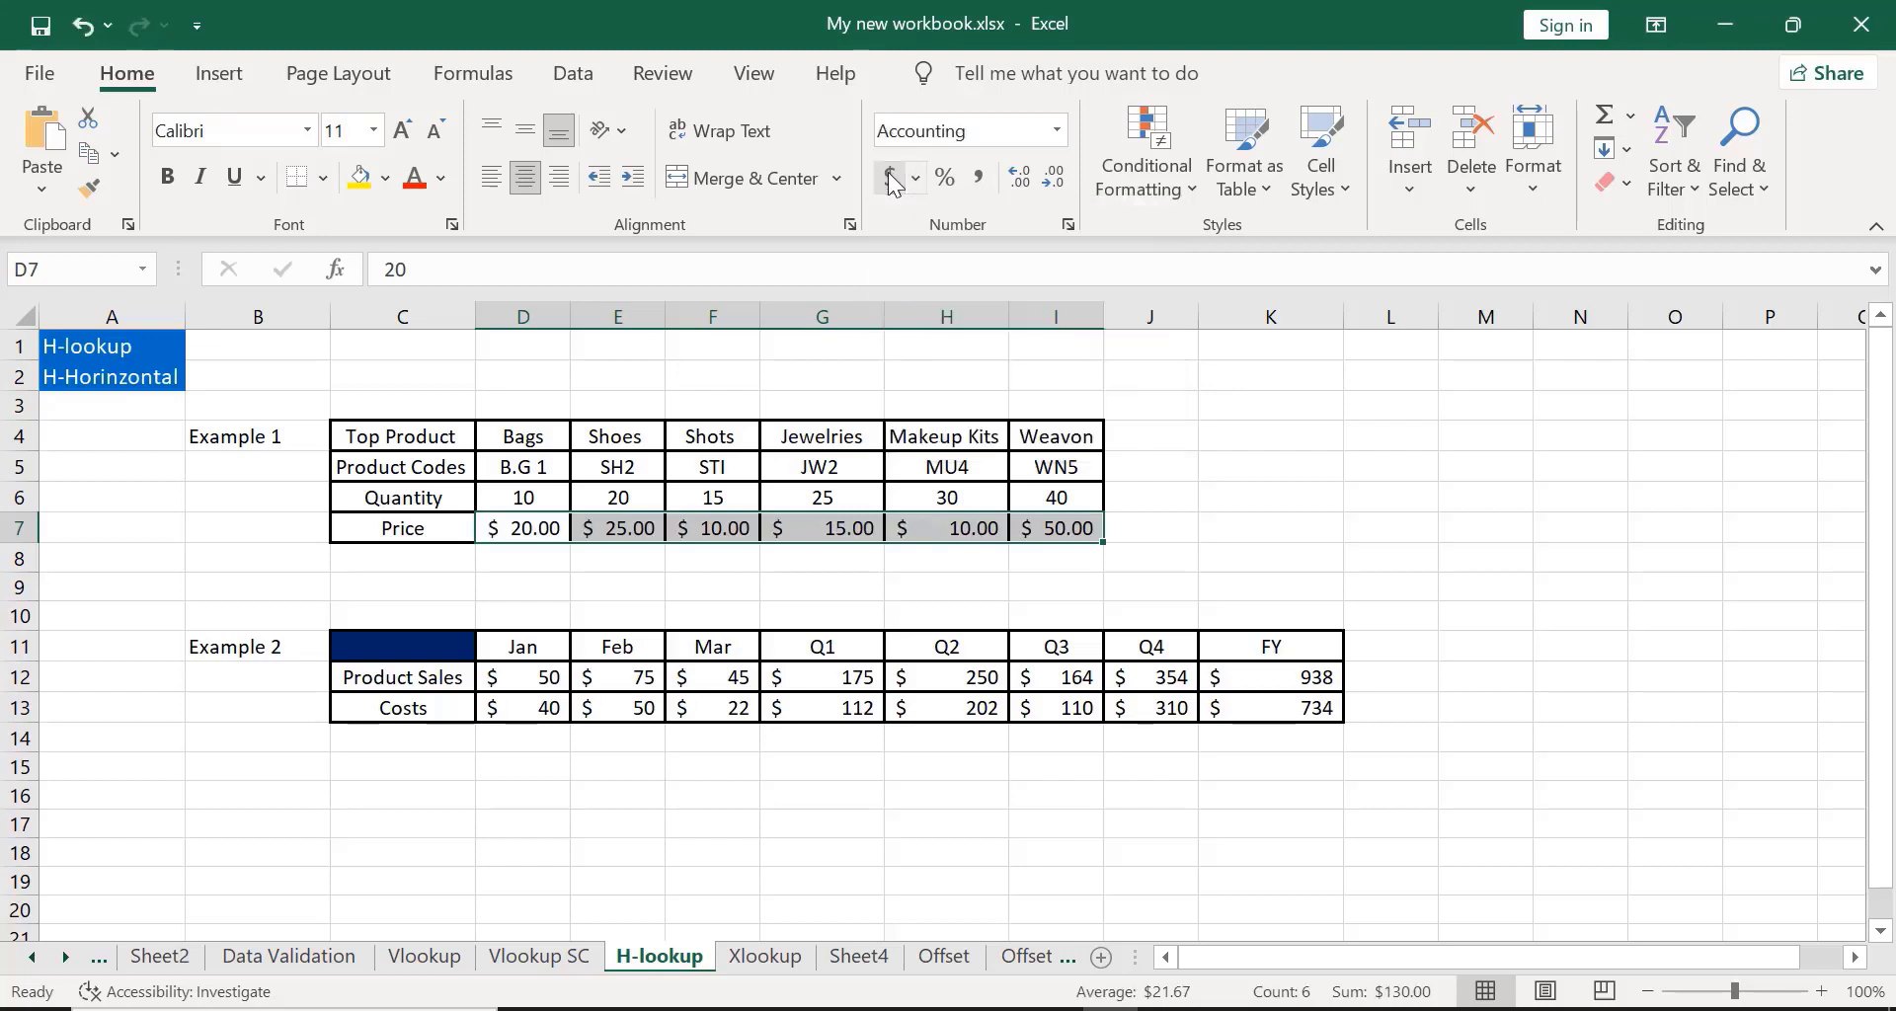
pyautogui.click(1058, 173)
pyautogui.click(1058, 174)
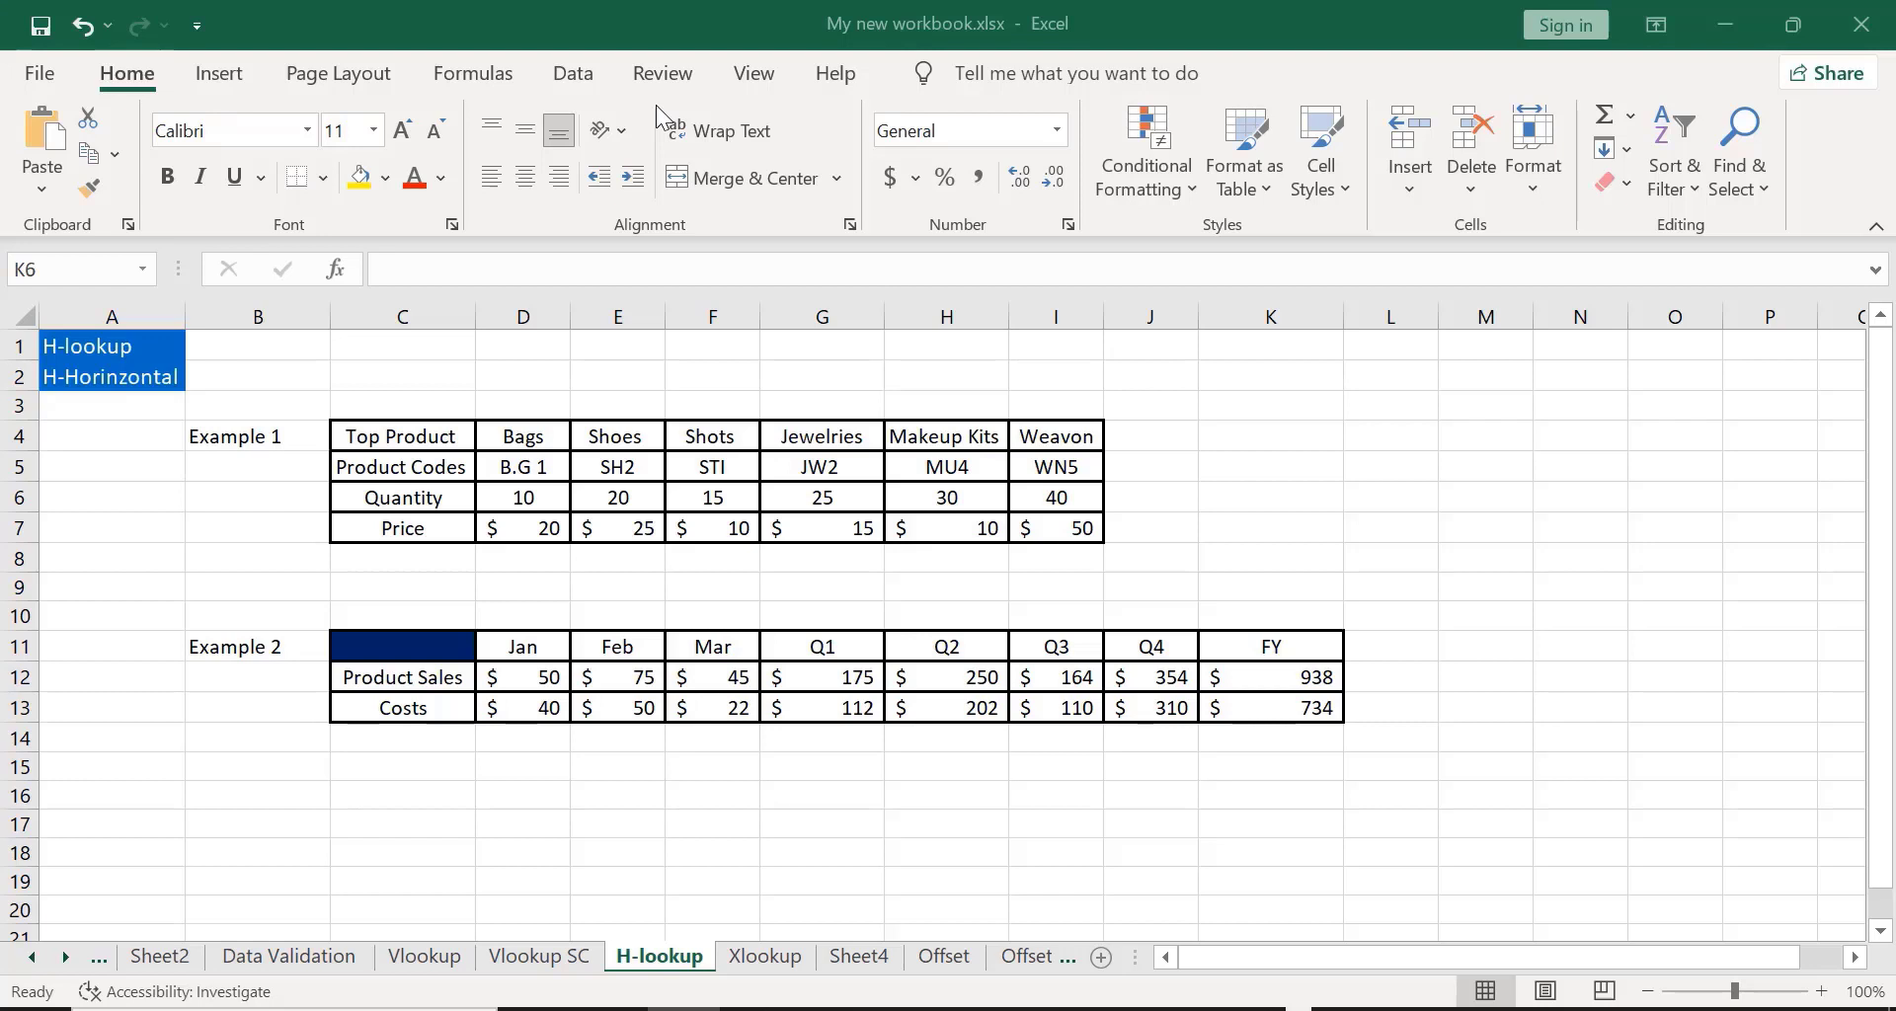
pyautogui.hotkey('ctrl', 'z')
pyautogui.click(102, 769)
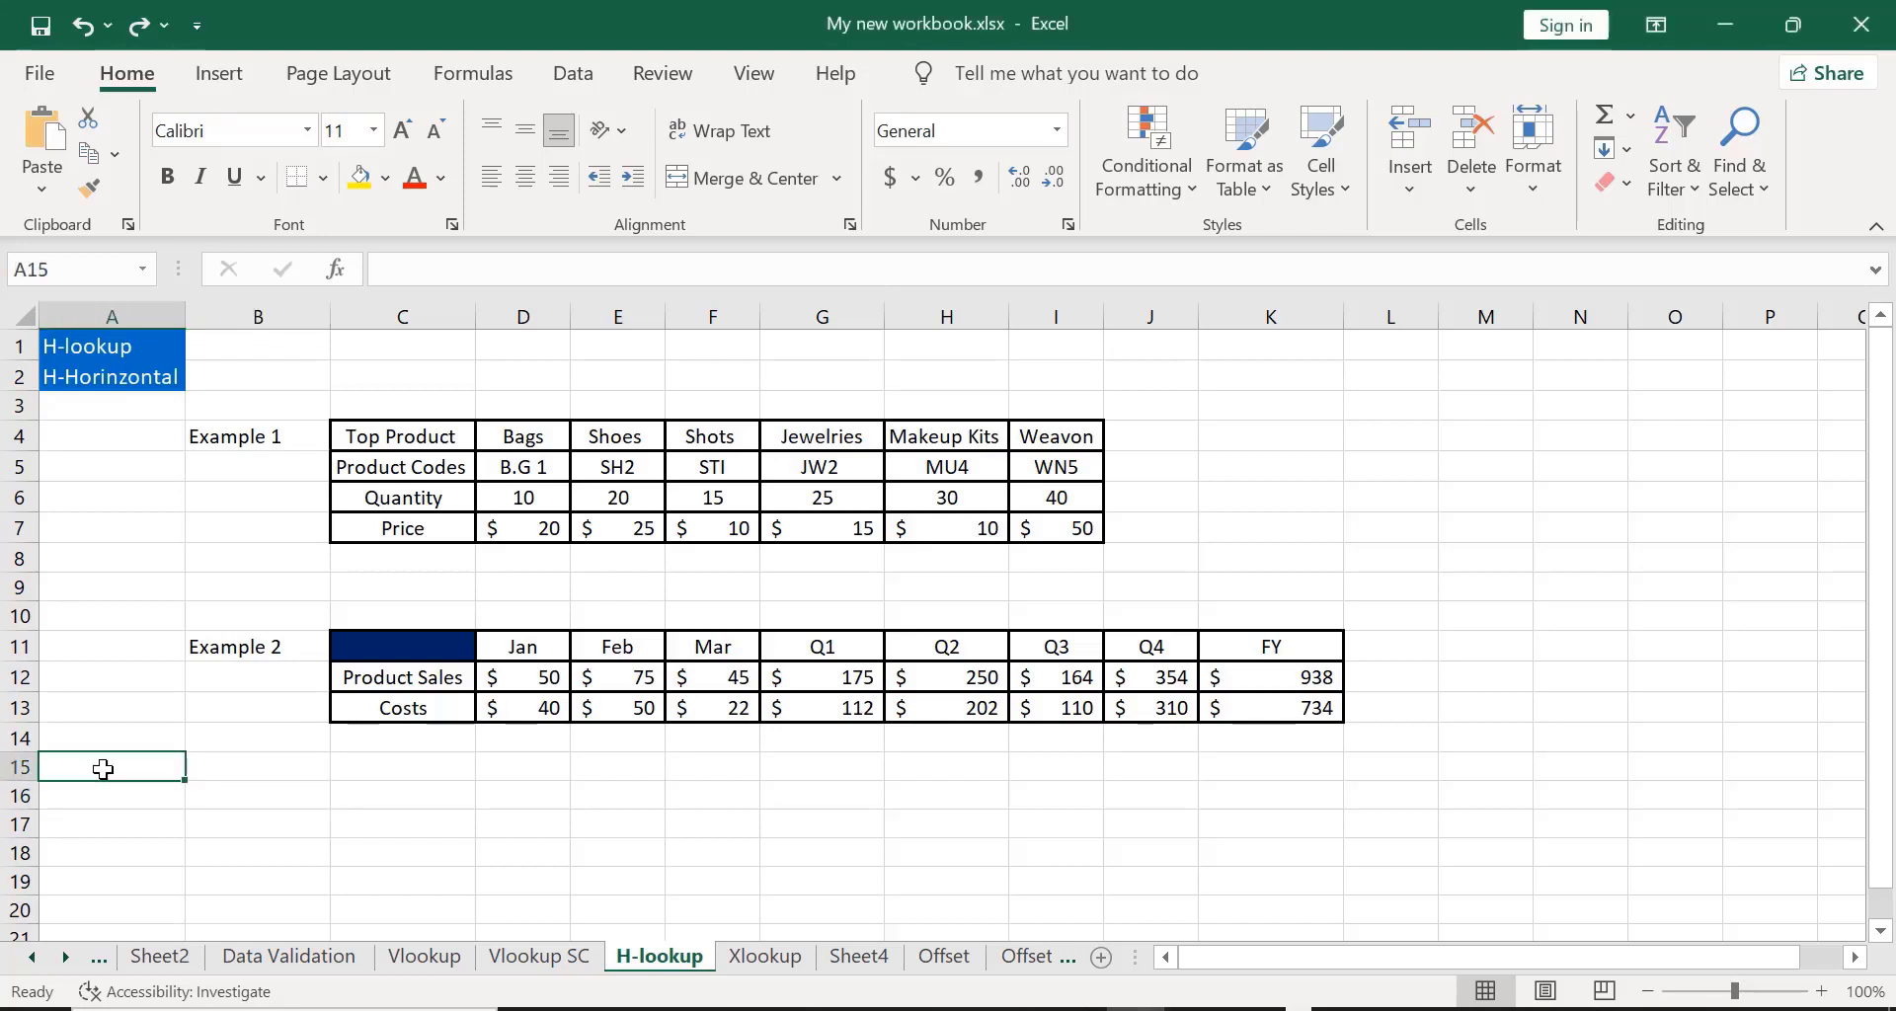
pyautogui.write('E')
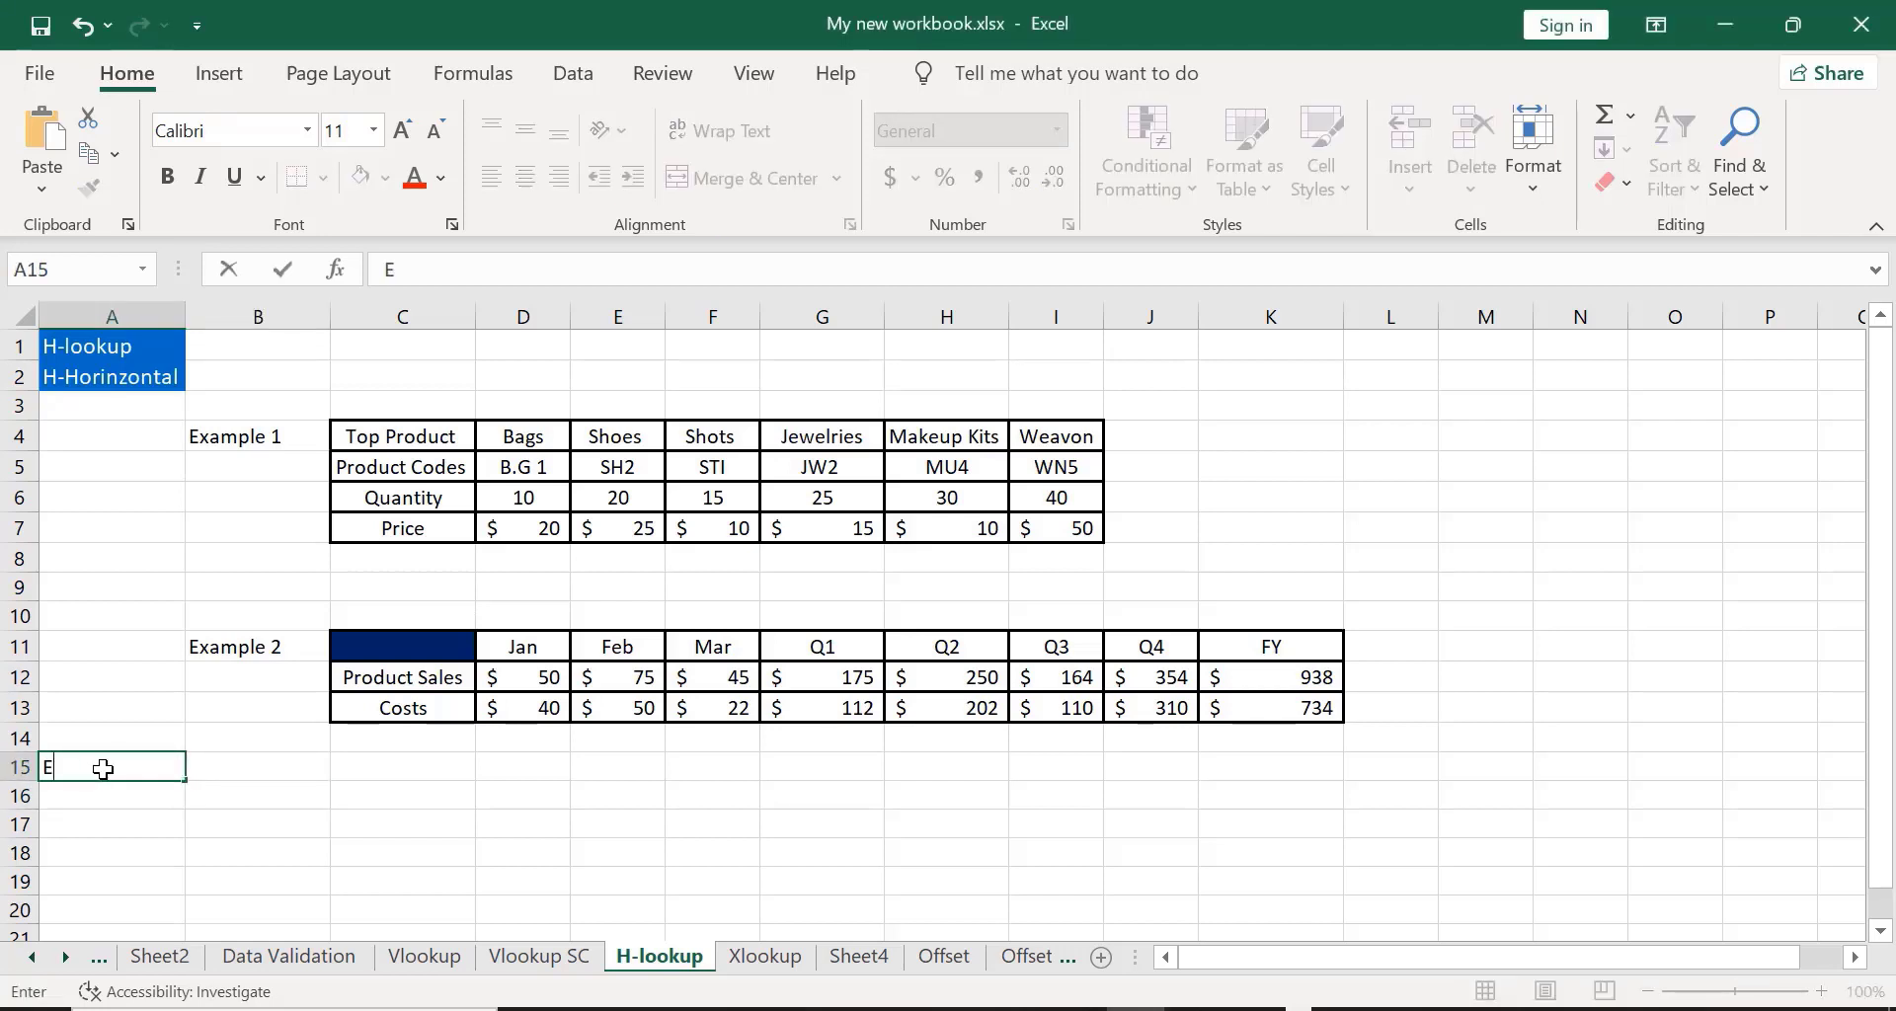
pyautogui.write('xample 1')
pyautogui.click(238, 773)
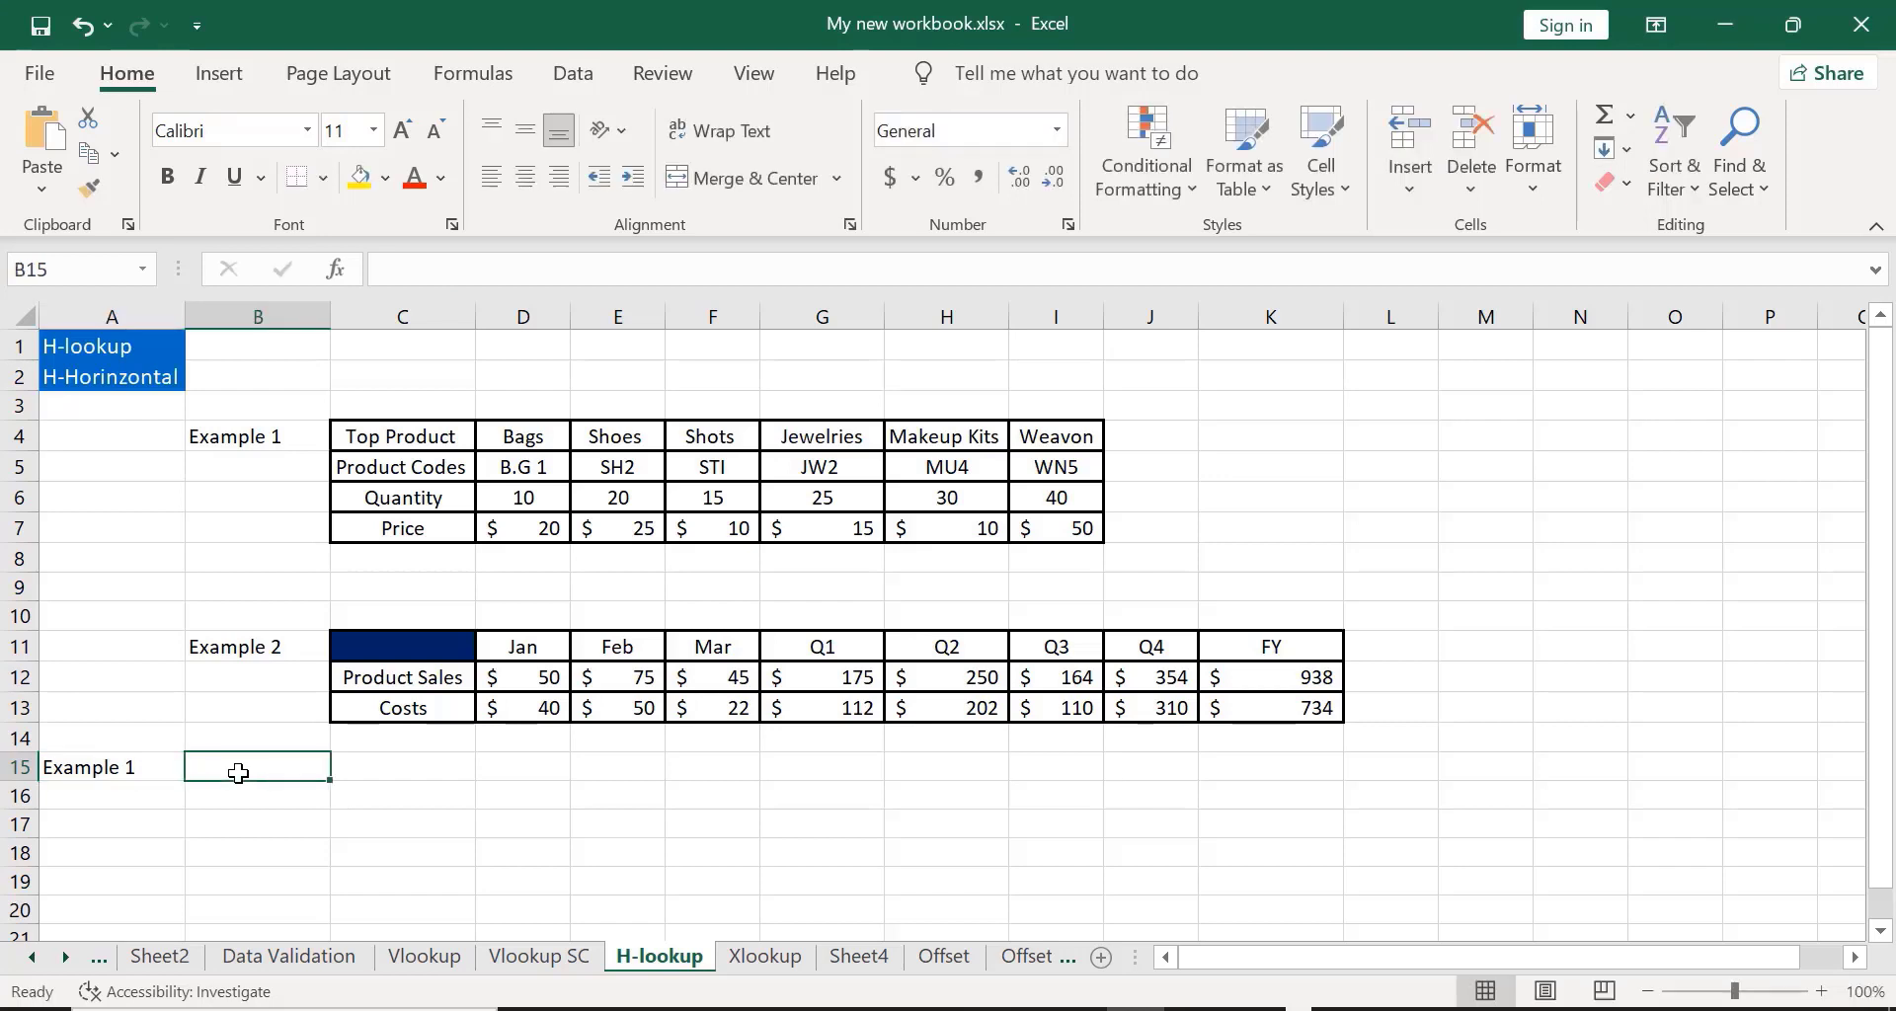
pyautogui.write('T')
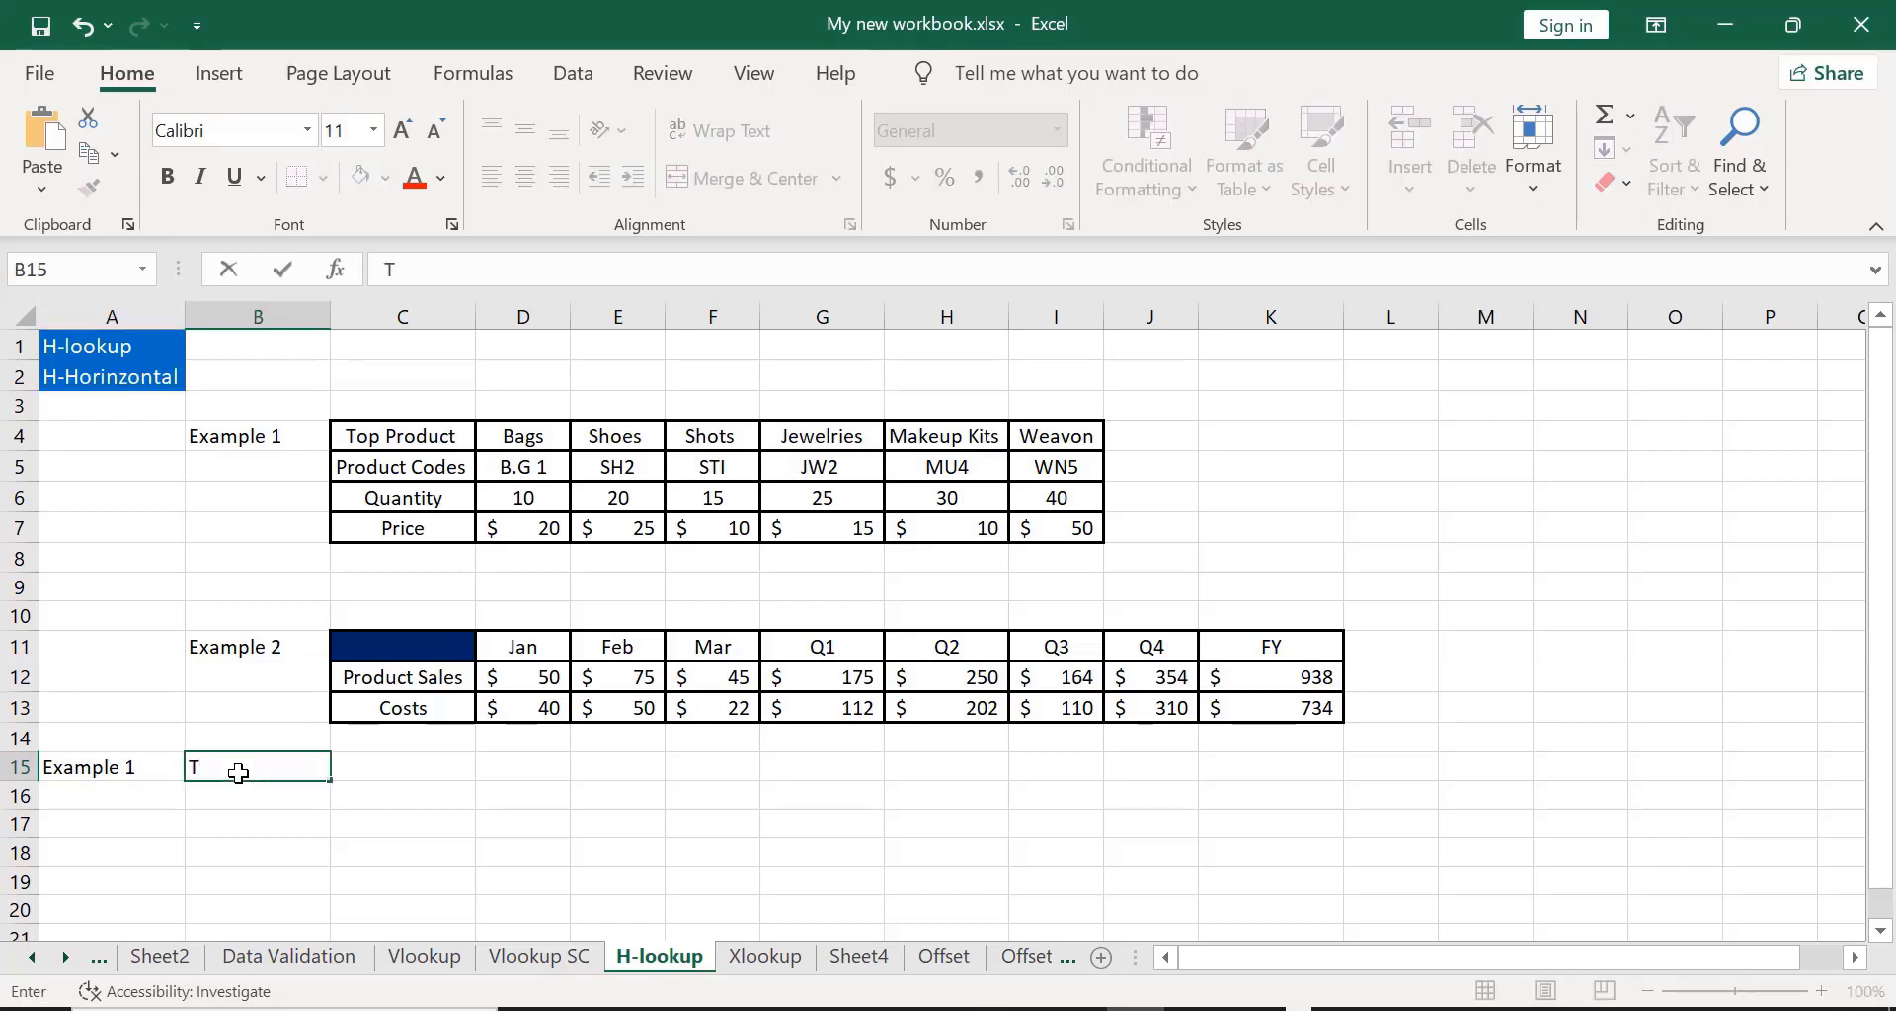
pyautogui.write('op Producr')
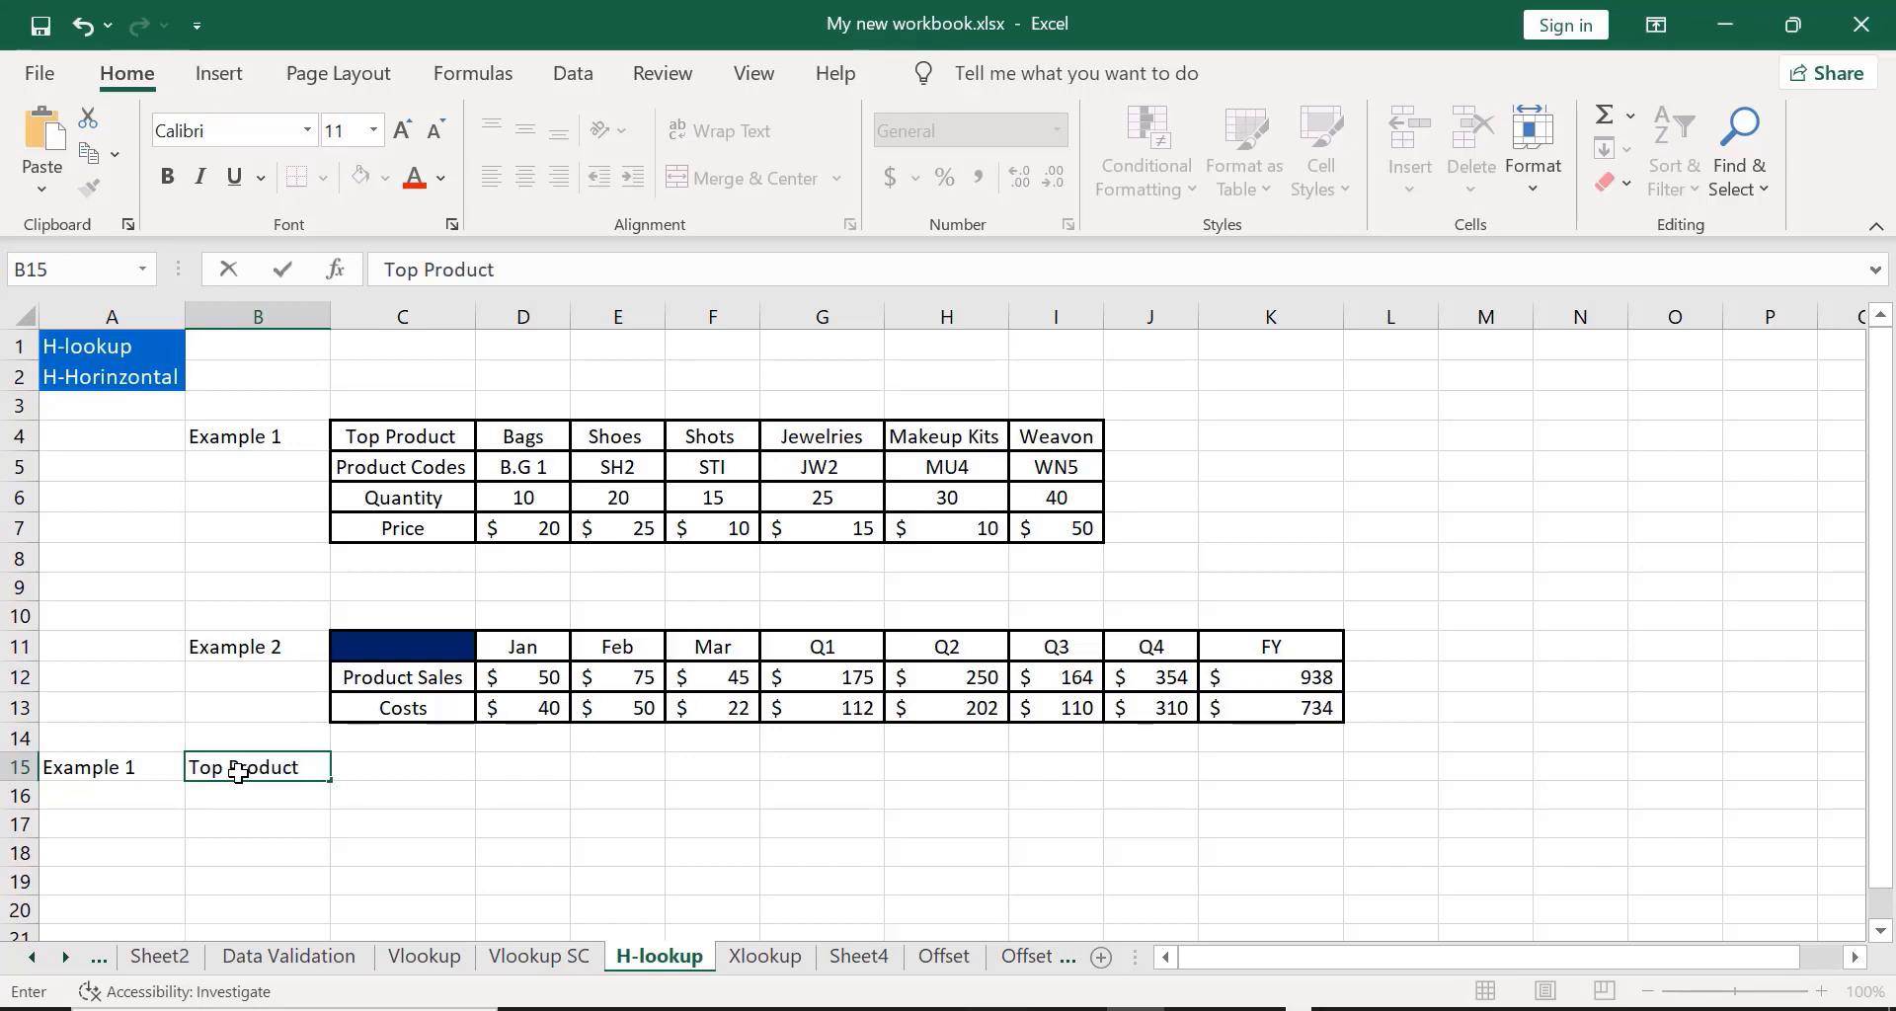
pyautogui.click(381, 775)
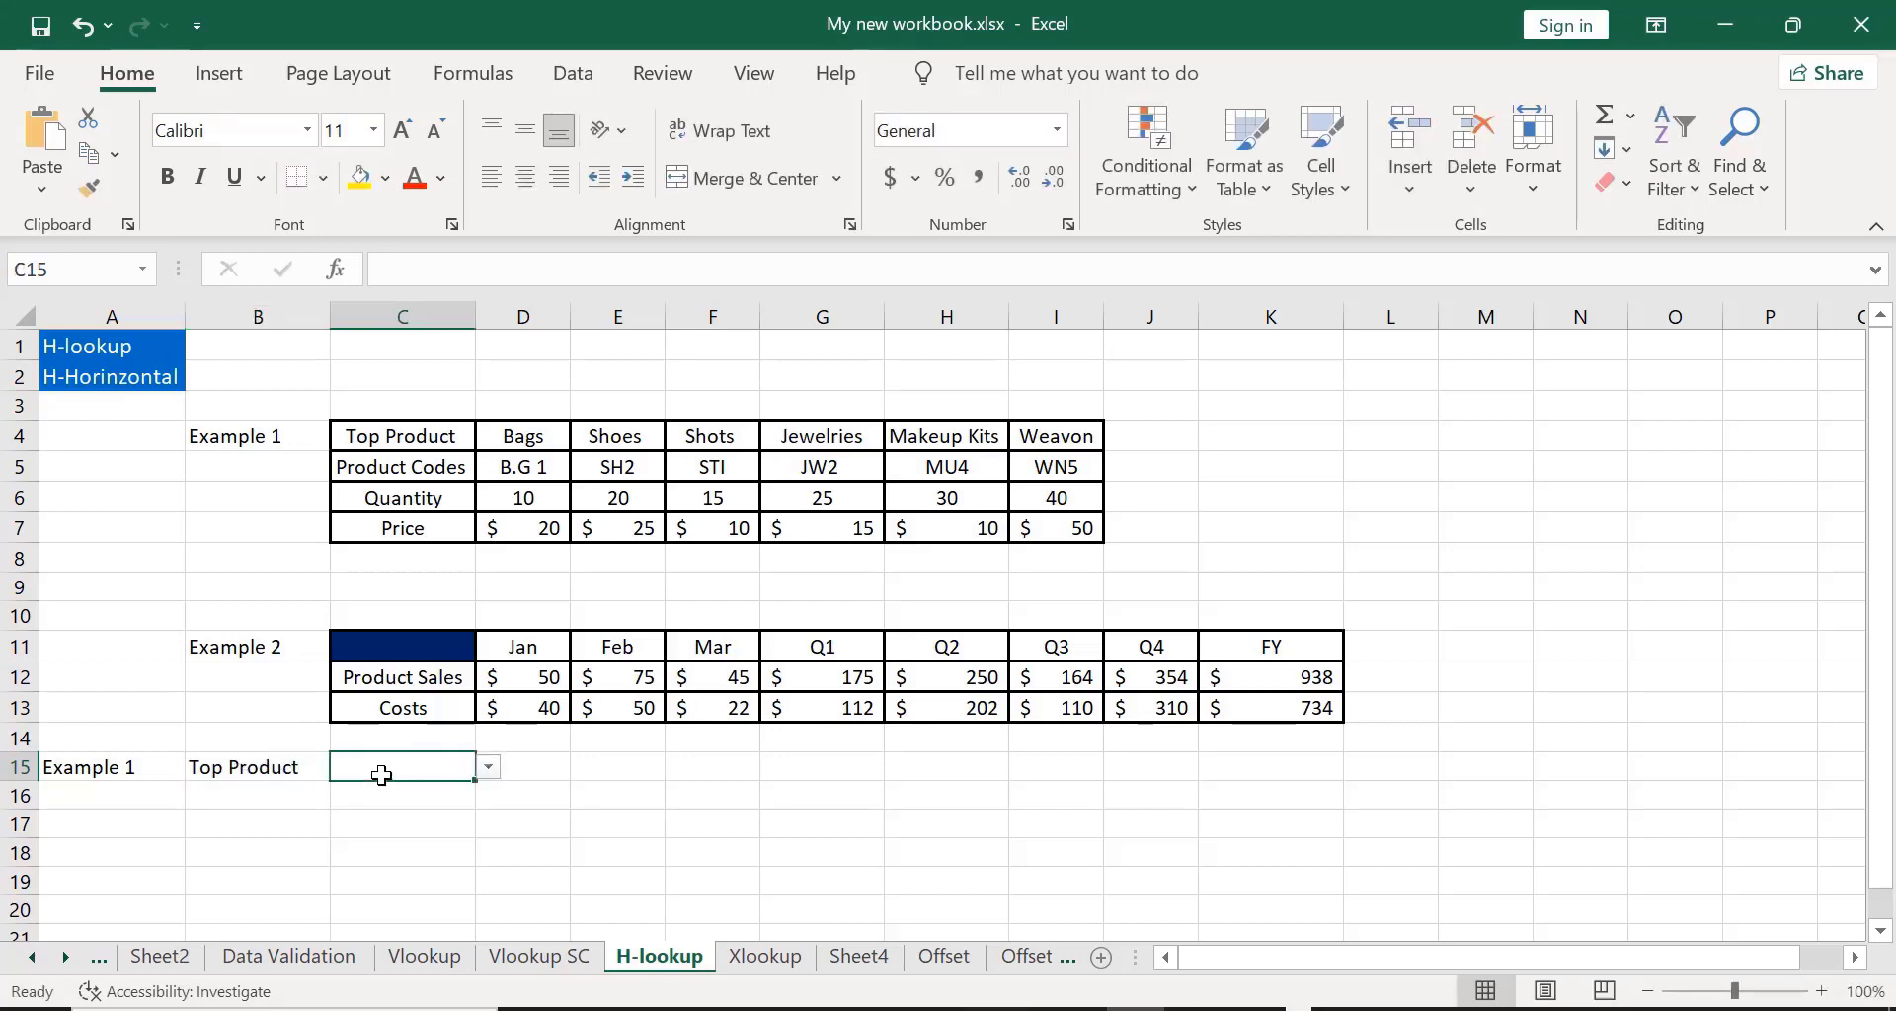
pyautogui.hotkey('ctrl', 'z')
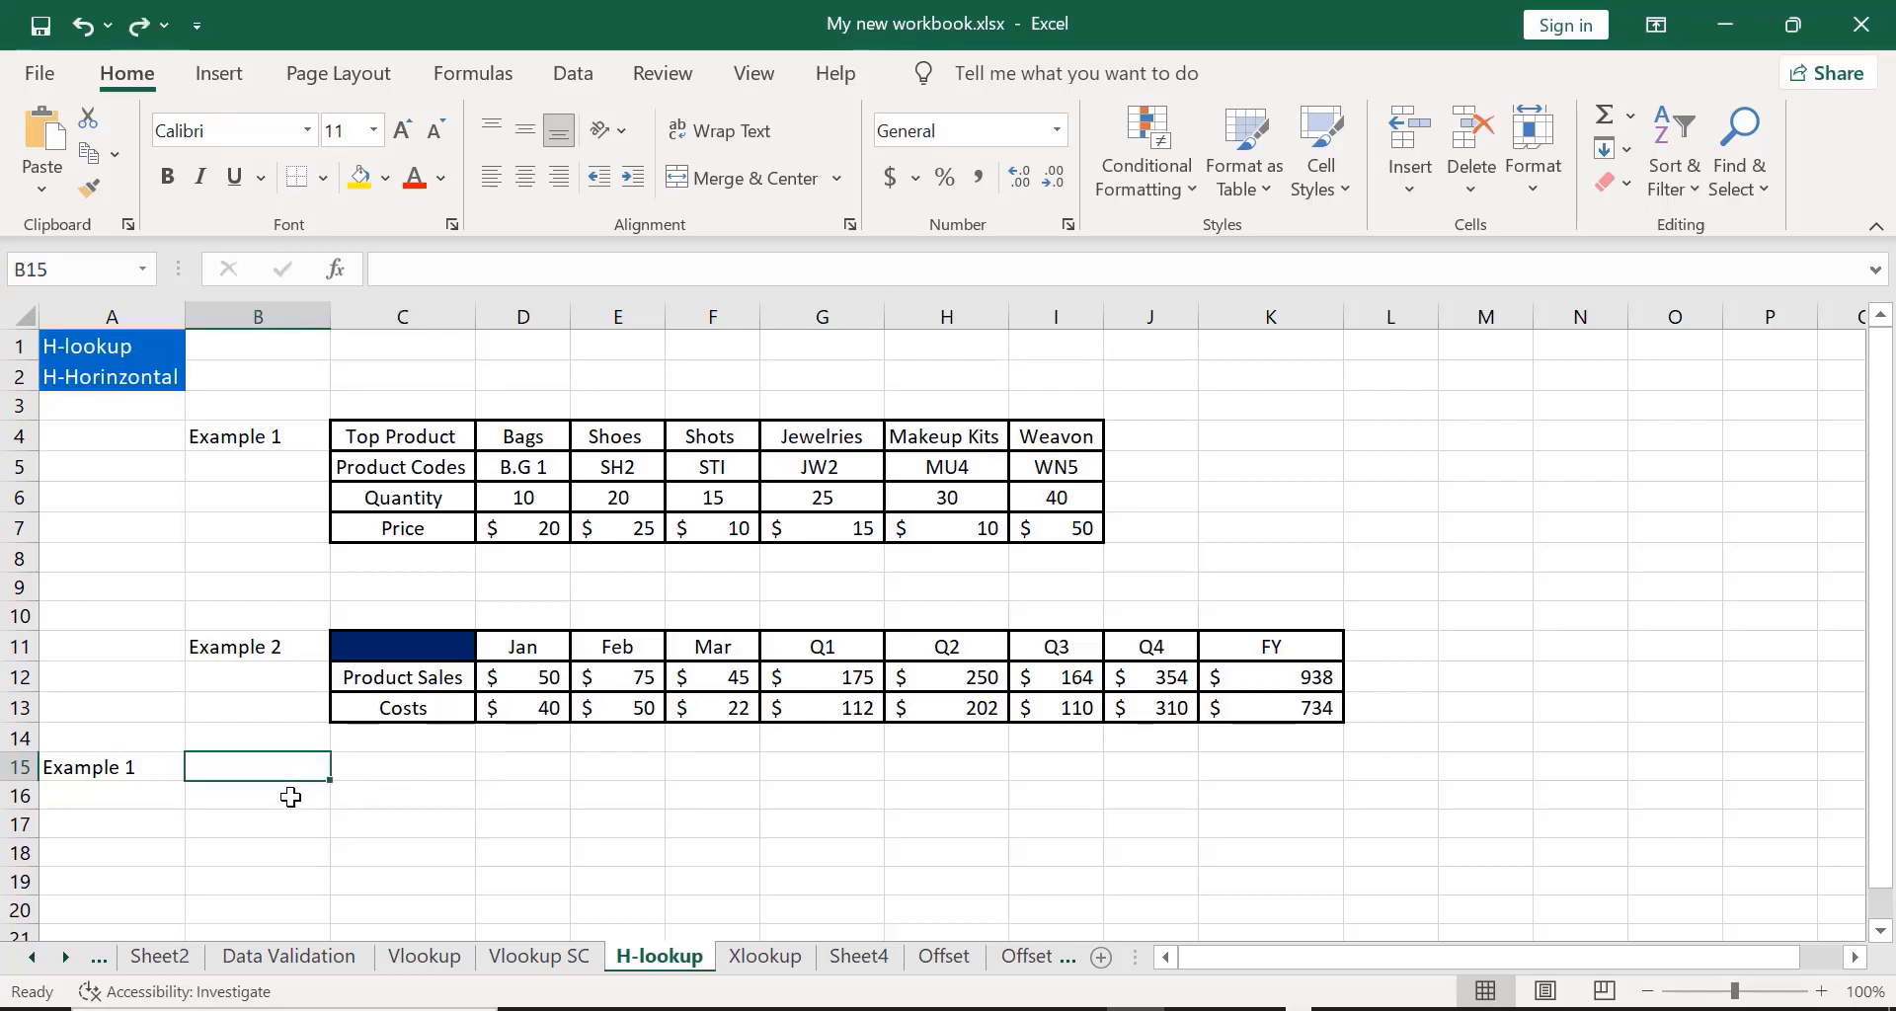
pyautogui.click(139, 771)
pyautogui.press('BackSpace')
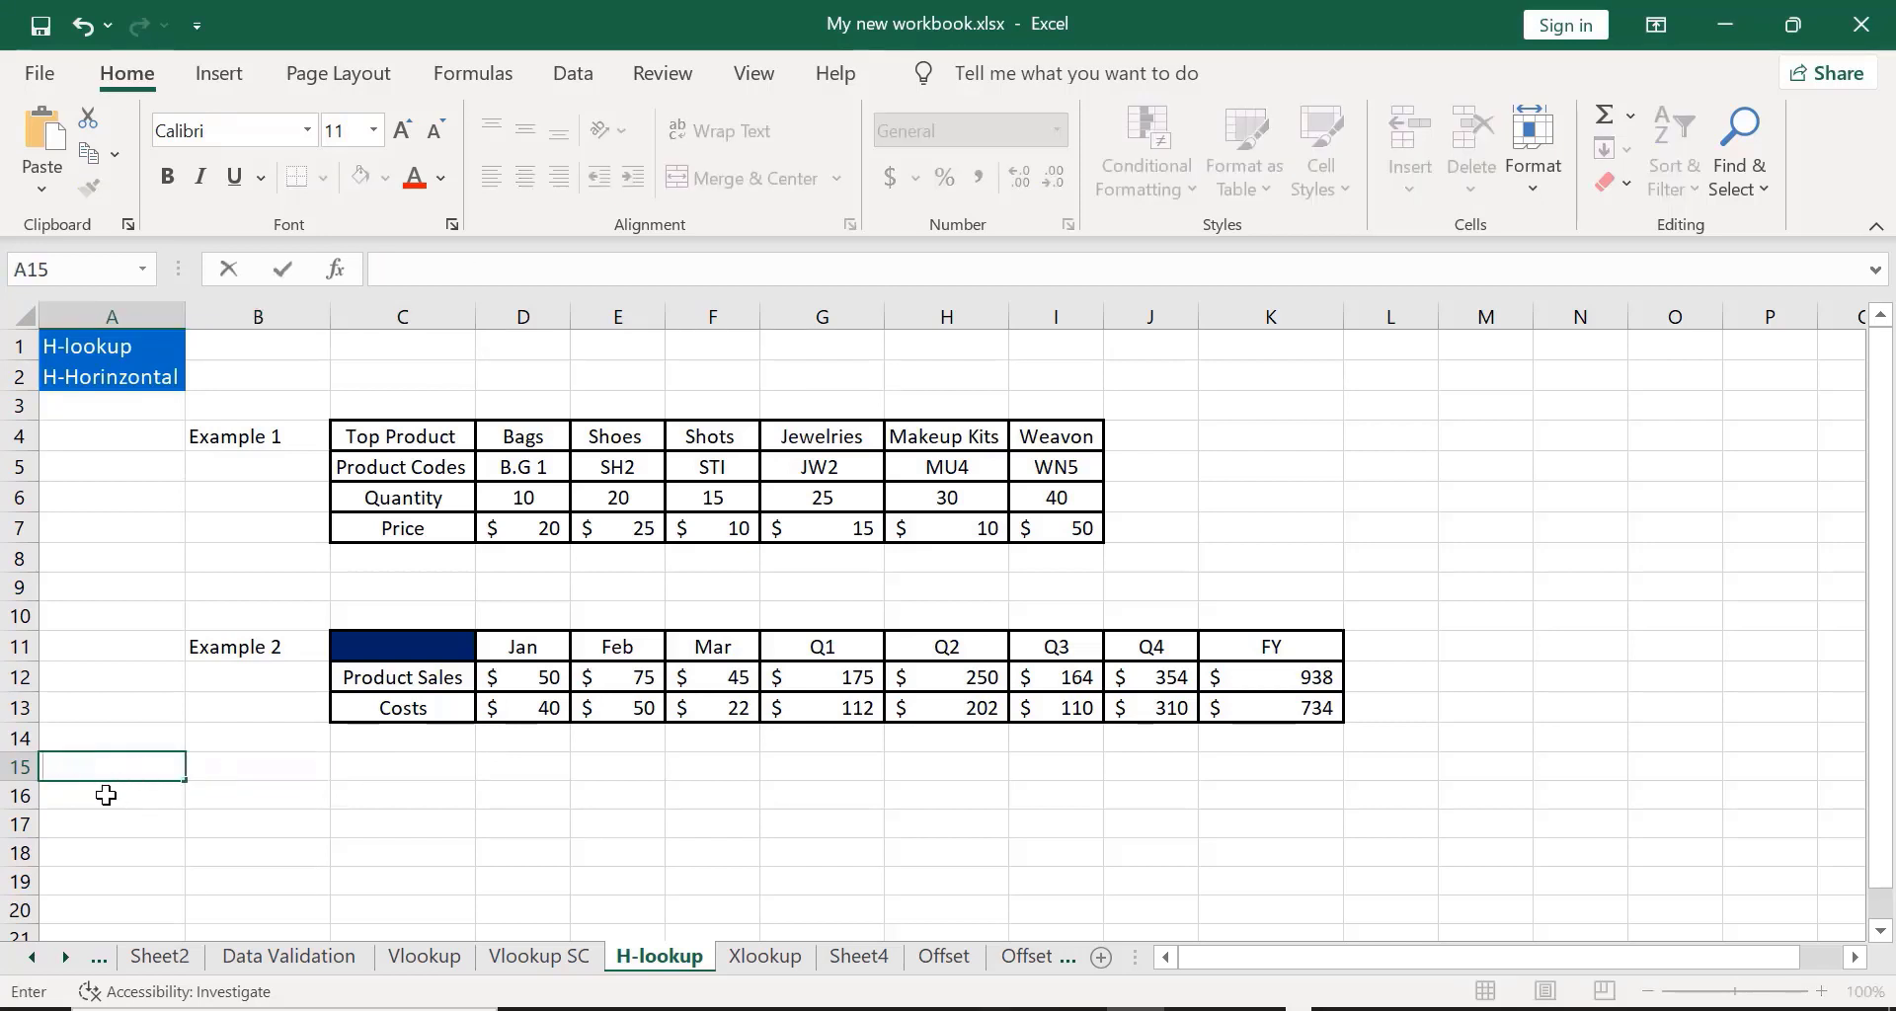
# Step: Enter the labels "Example 1" in A16, "Top Product" in B16 and "Price" in C16
pyautogui.click(105, 795)
pyautogui.write('E')
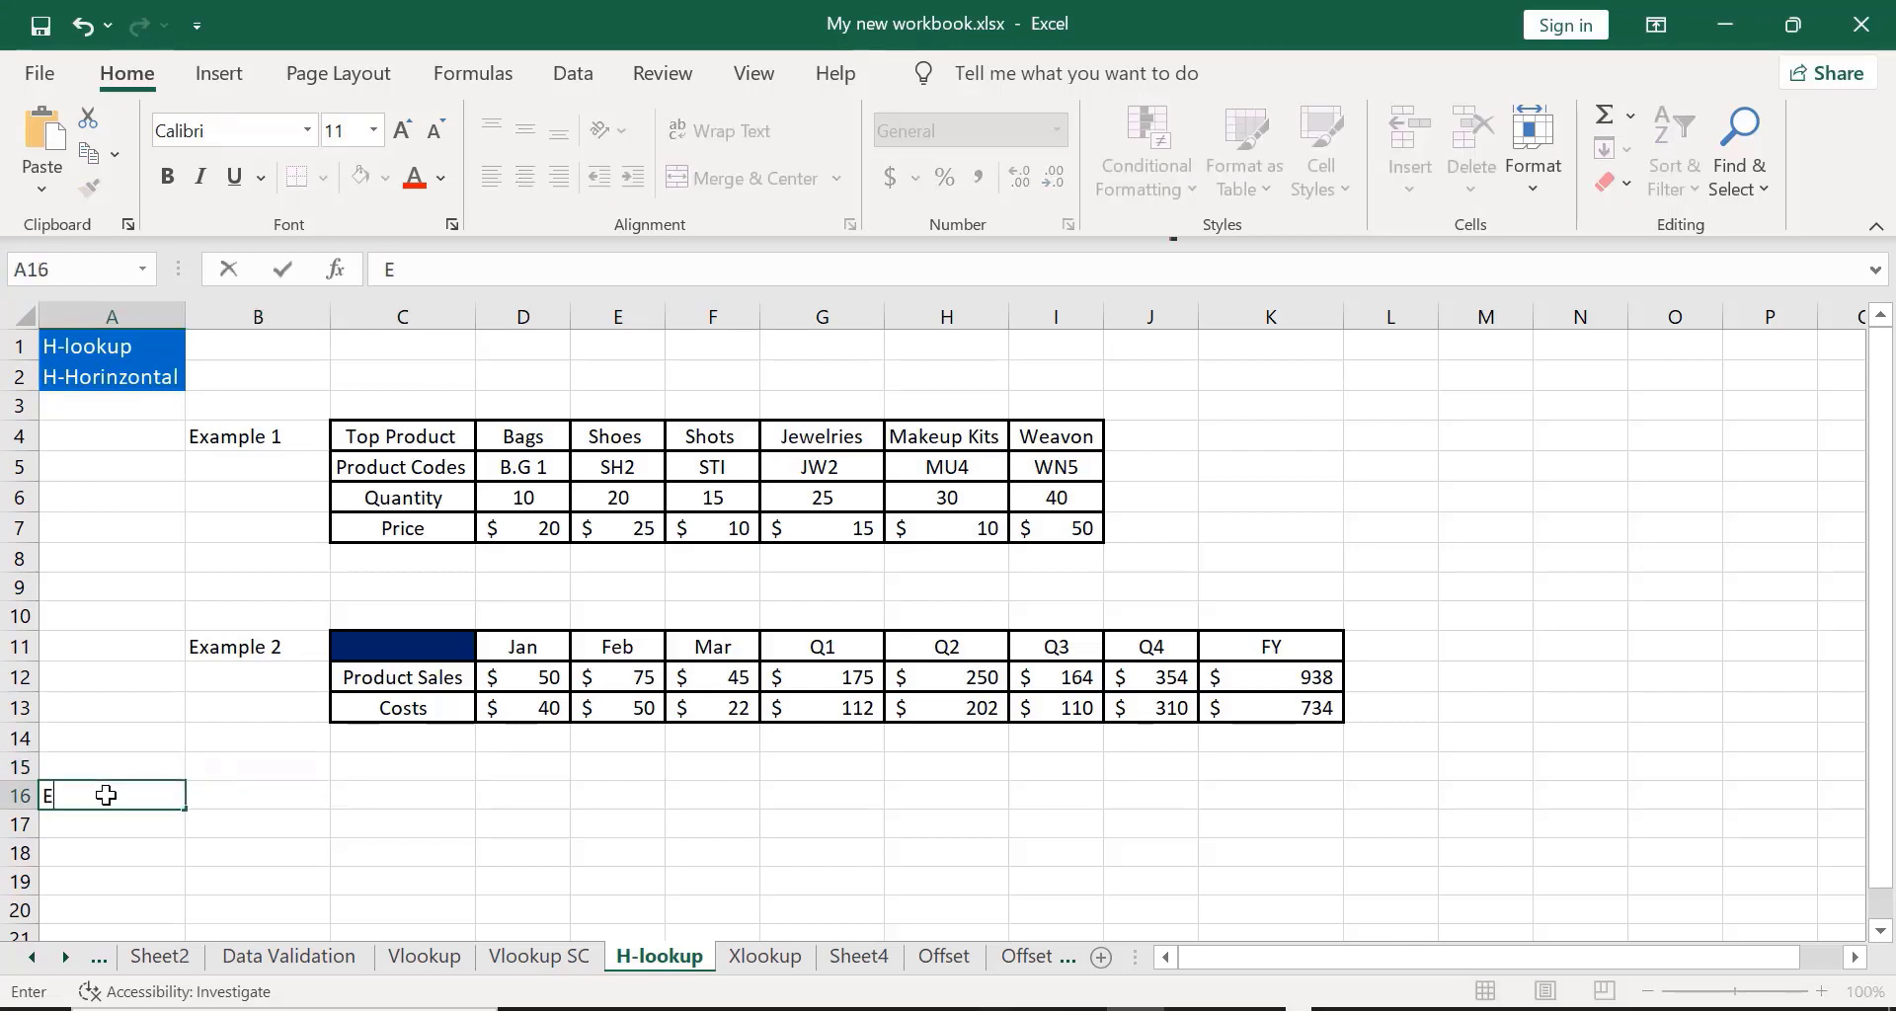
pyautogui.write('xample 1')
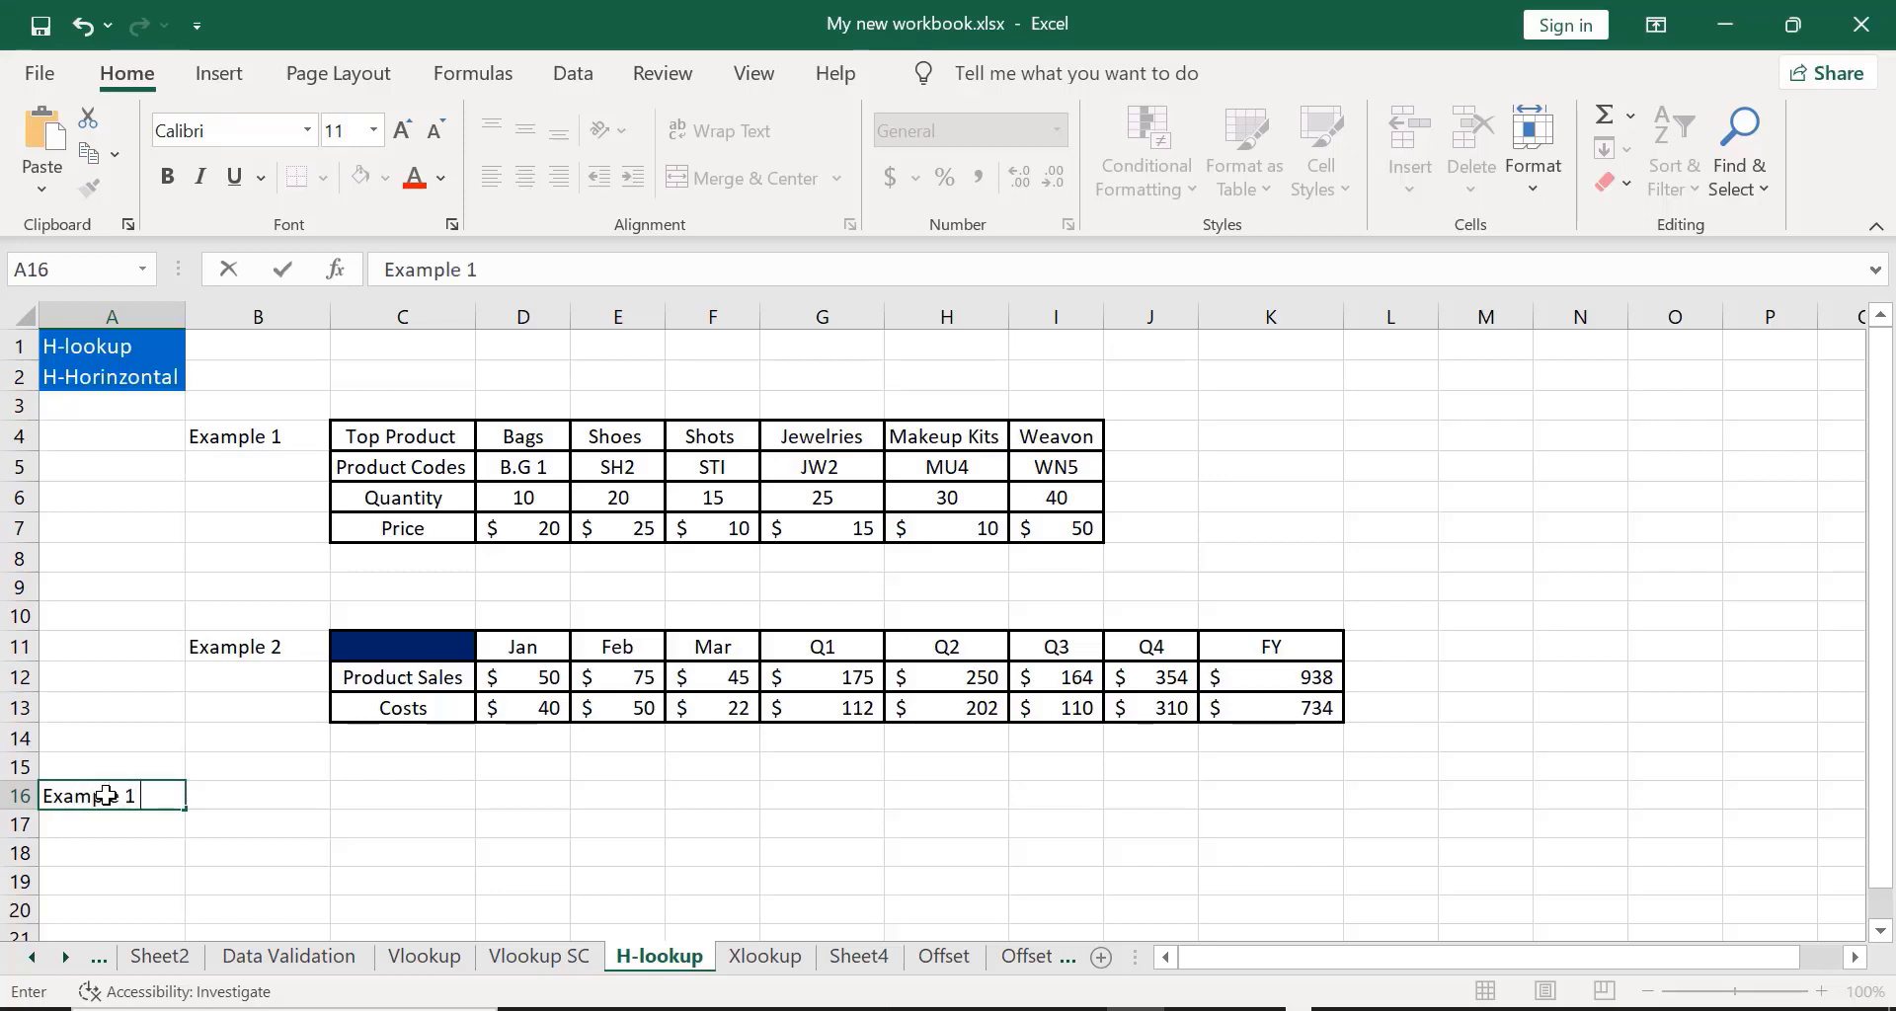
pyautogui.click(226, 791)
pyautogui.write('Top P')
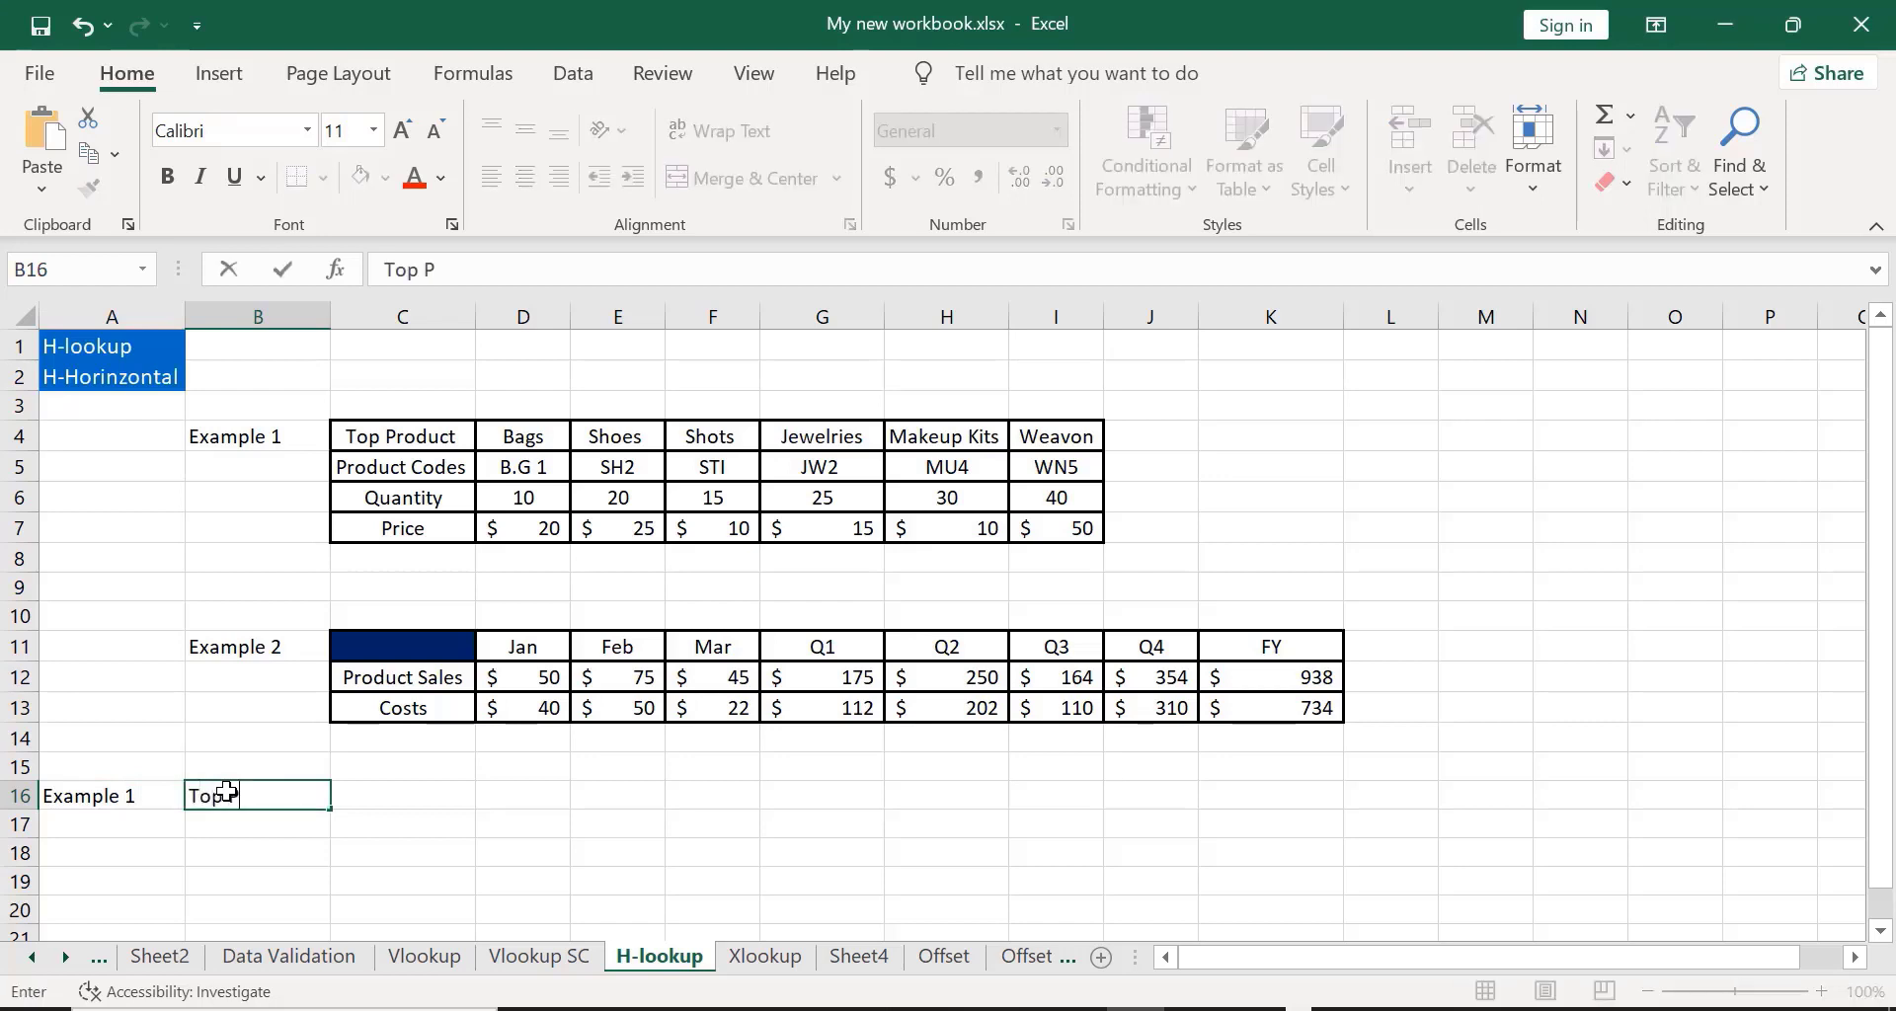
pyautogui.write('roduct')
pyautogui.click(406, 793)
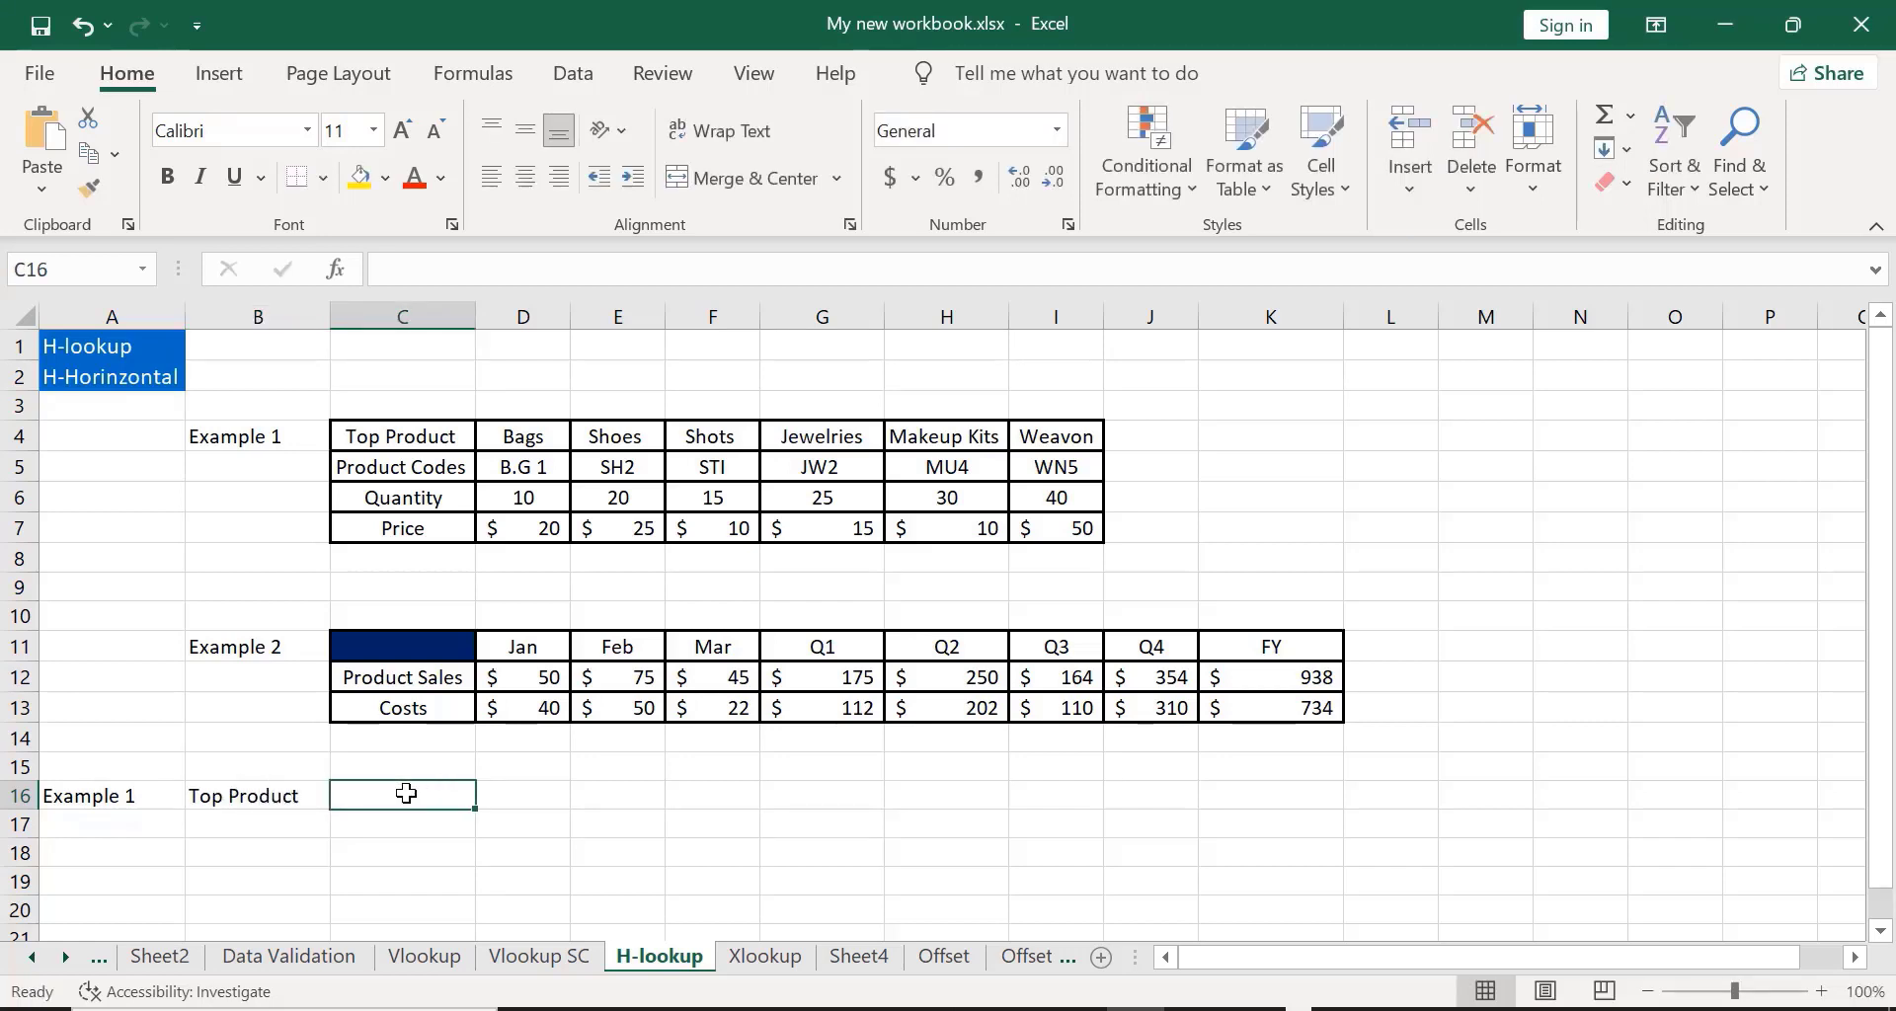
pyautogui.write('Pro')
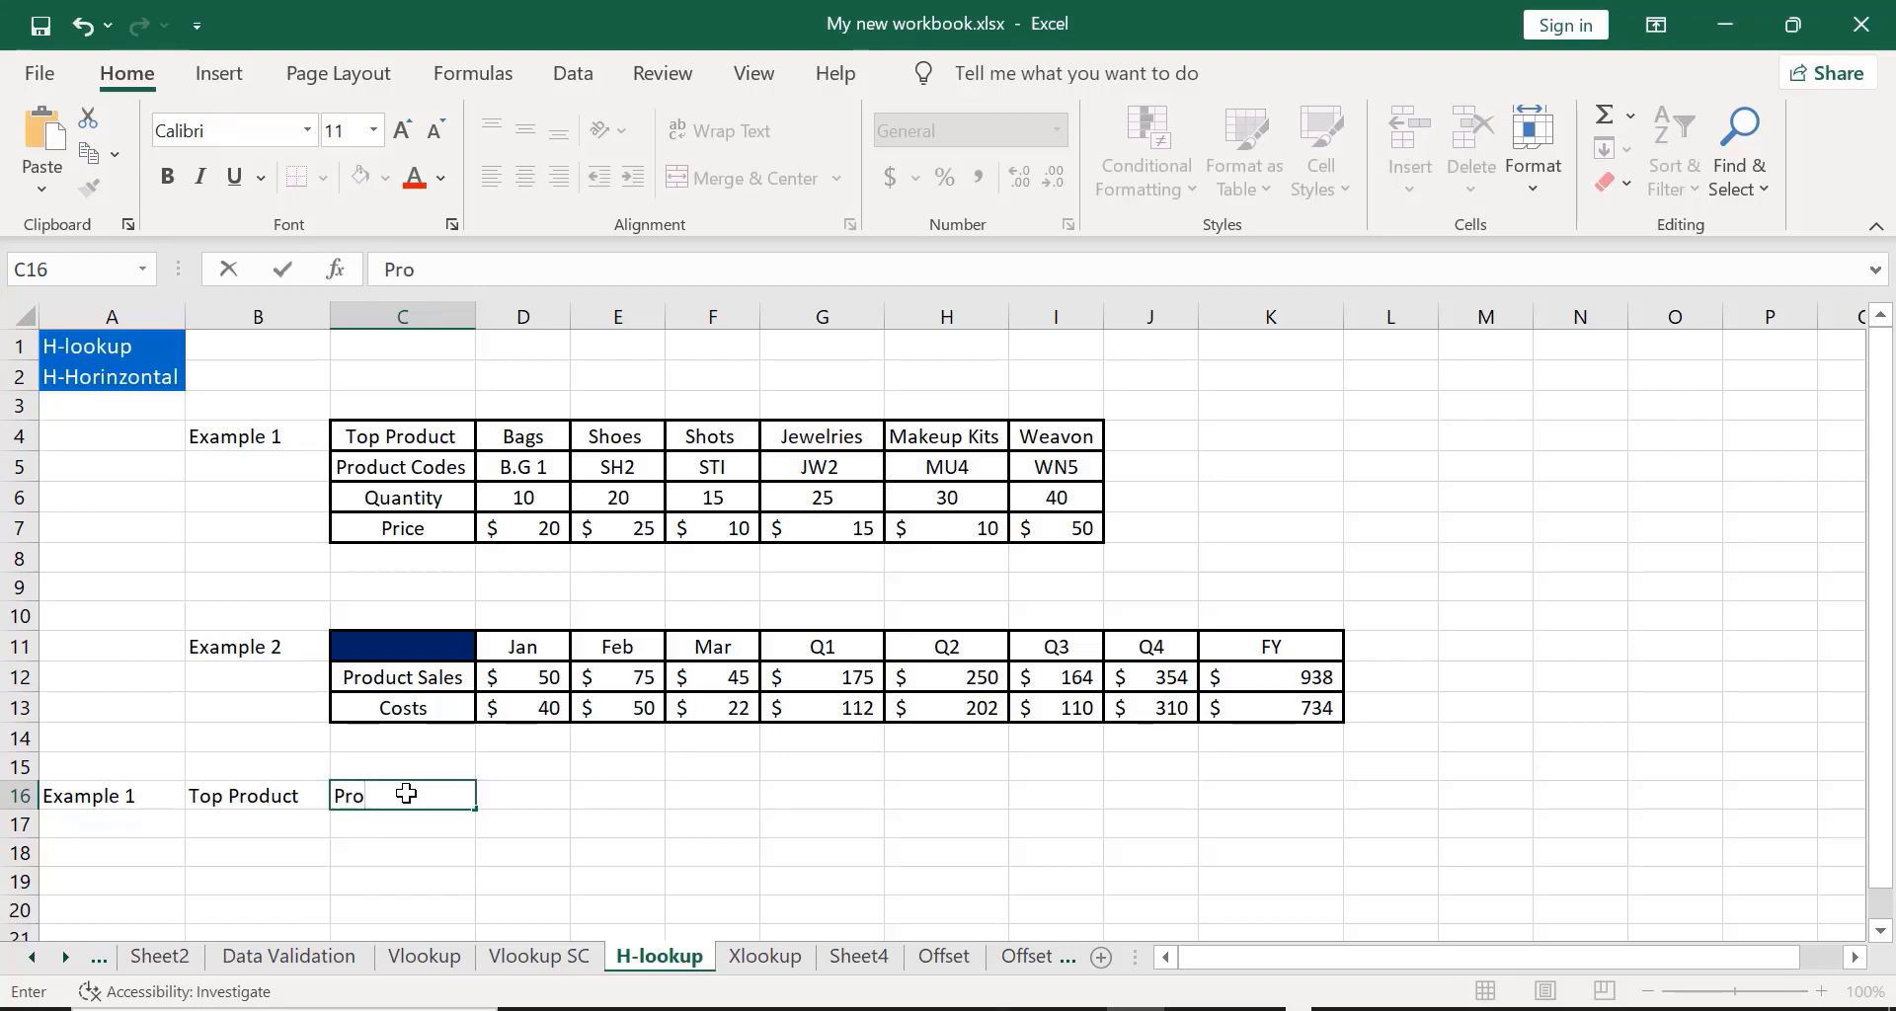
pyautogui.press('BackSpace')
pyautogui.write('ice')
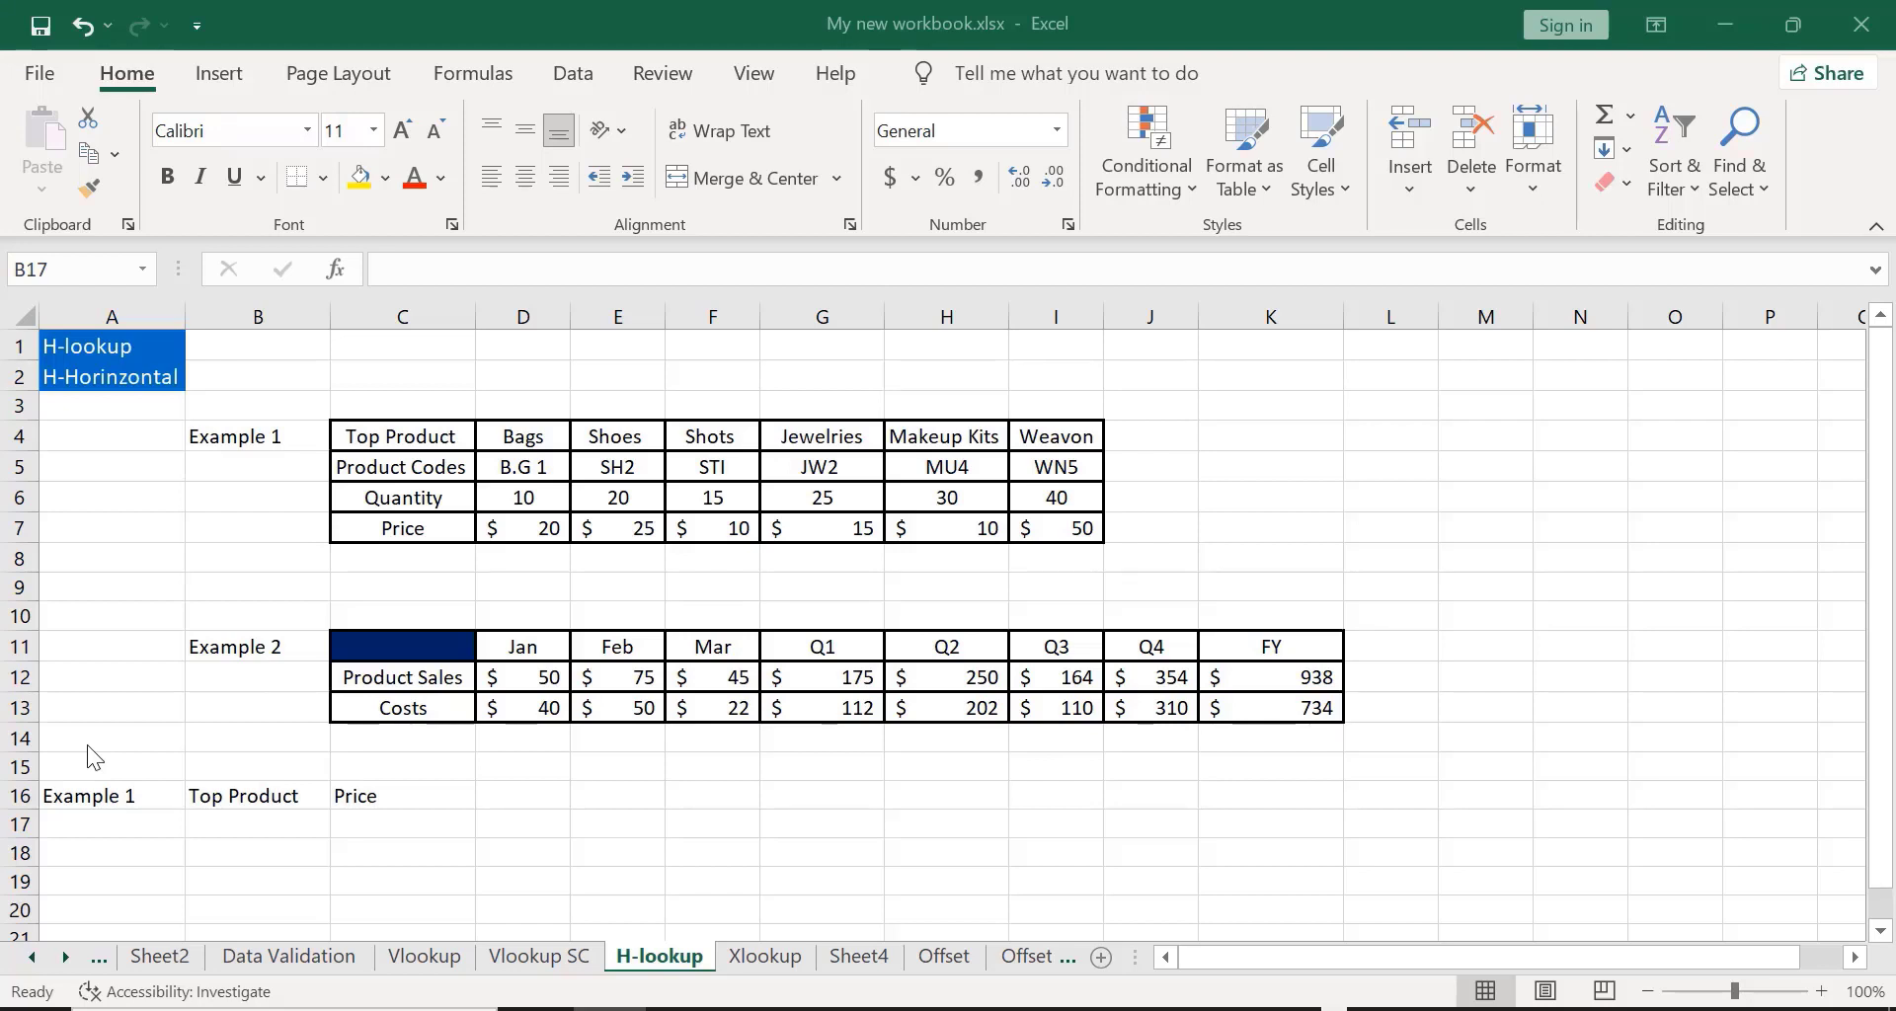
# Step: Set the data validation criteria of cell B17, below the Top Product label, to allow a List
pyautogui.click(295, 815)
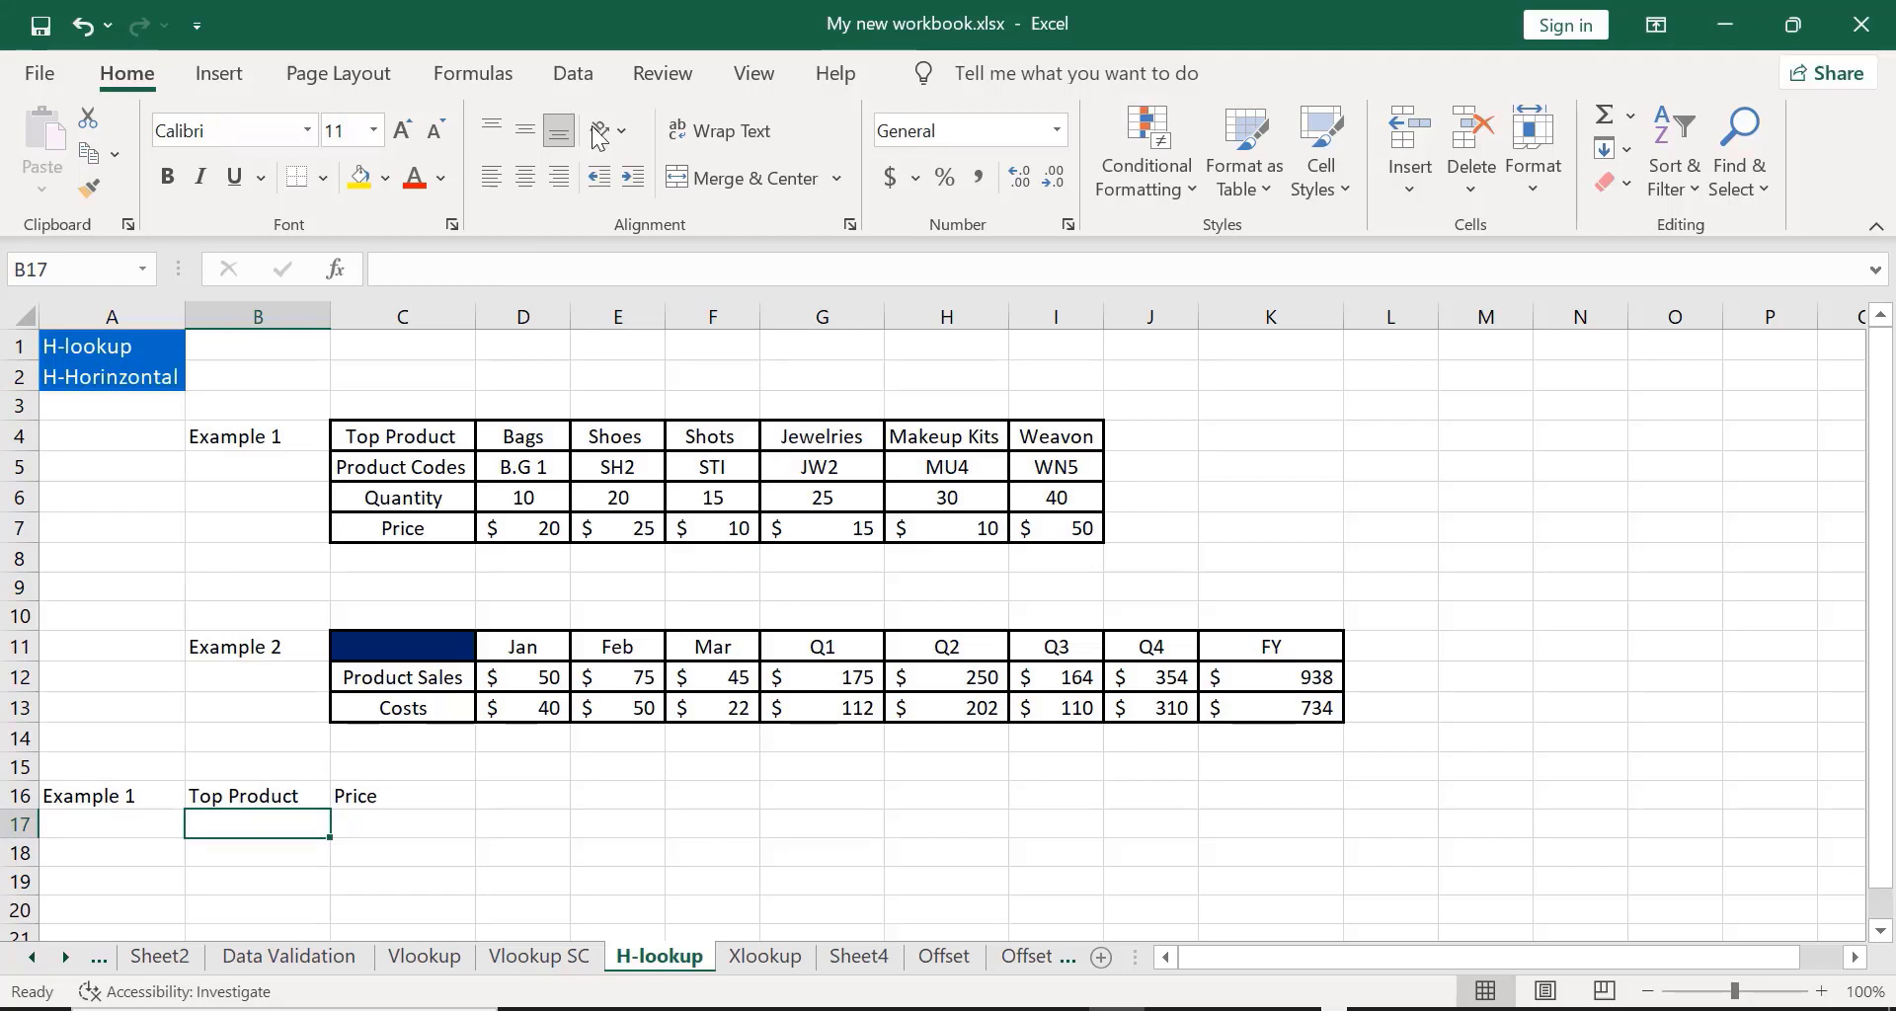
pyautogui.click(574, 79)
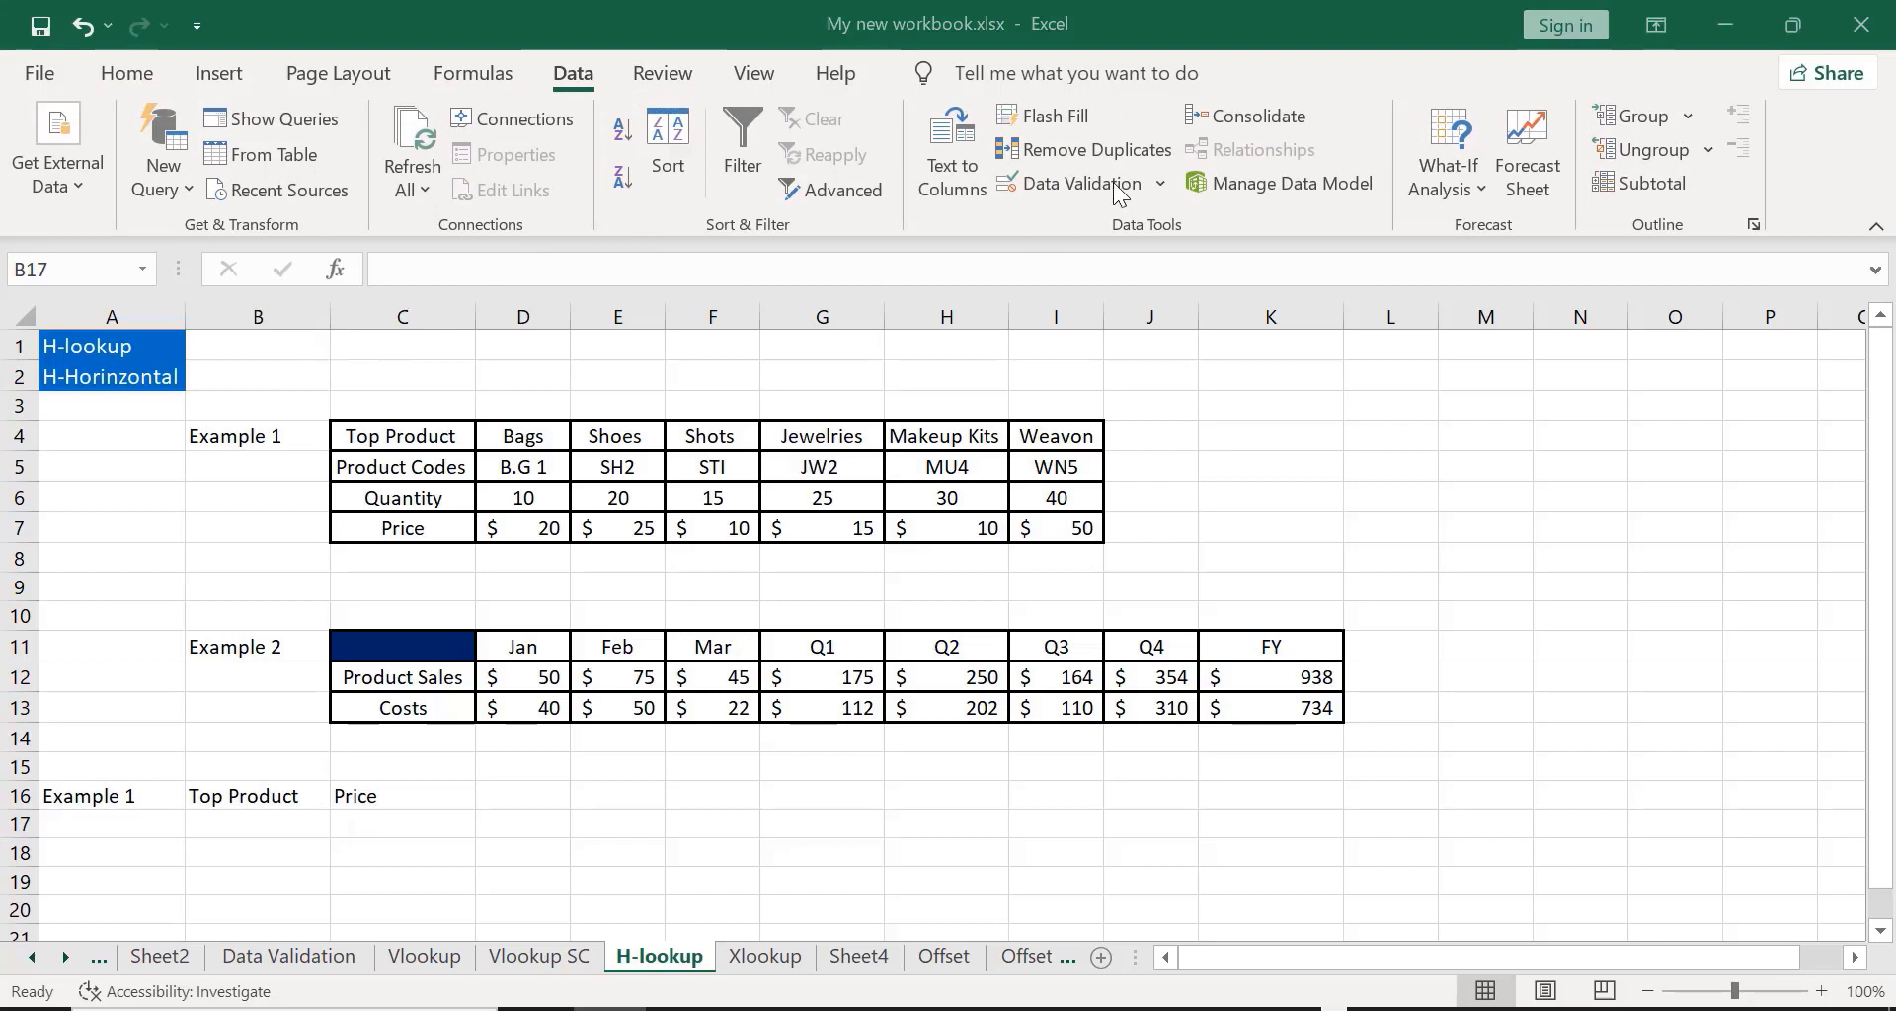
pyautogui.click(1161, 182)
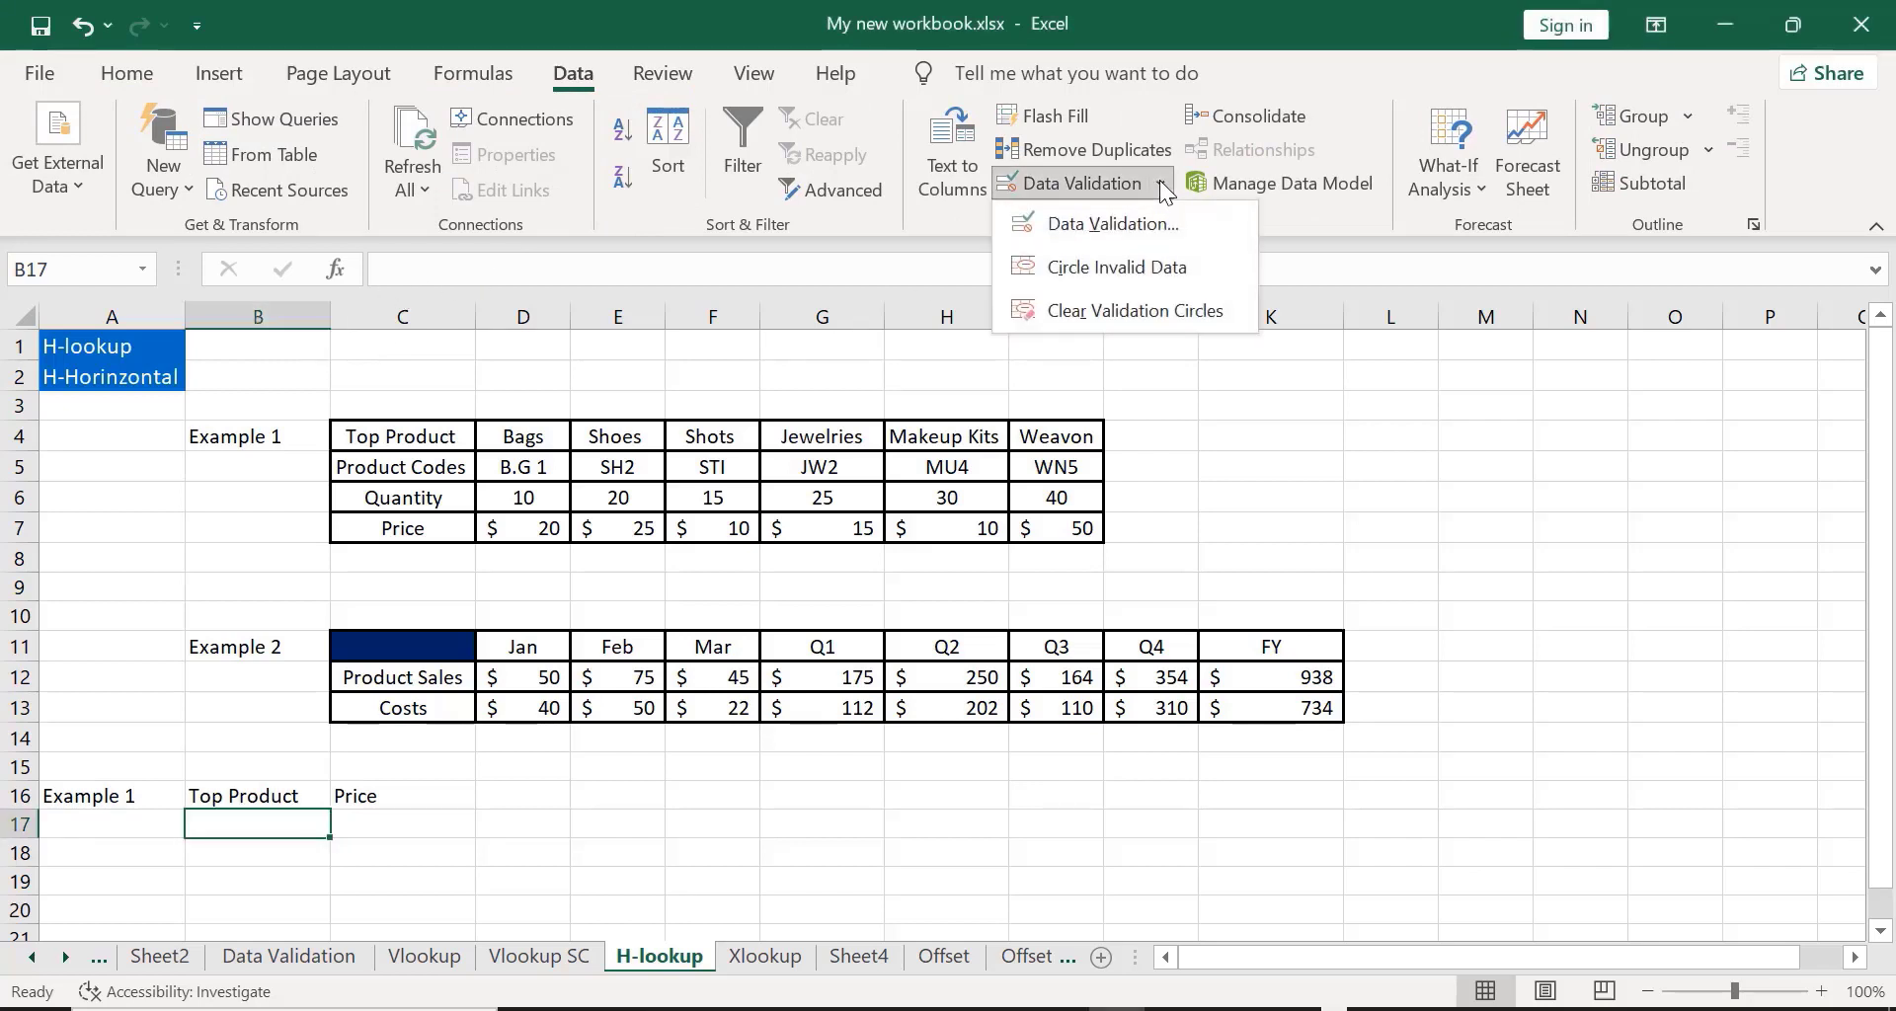
pyautogui.click(1135, 222)
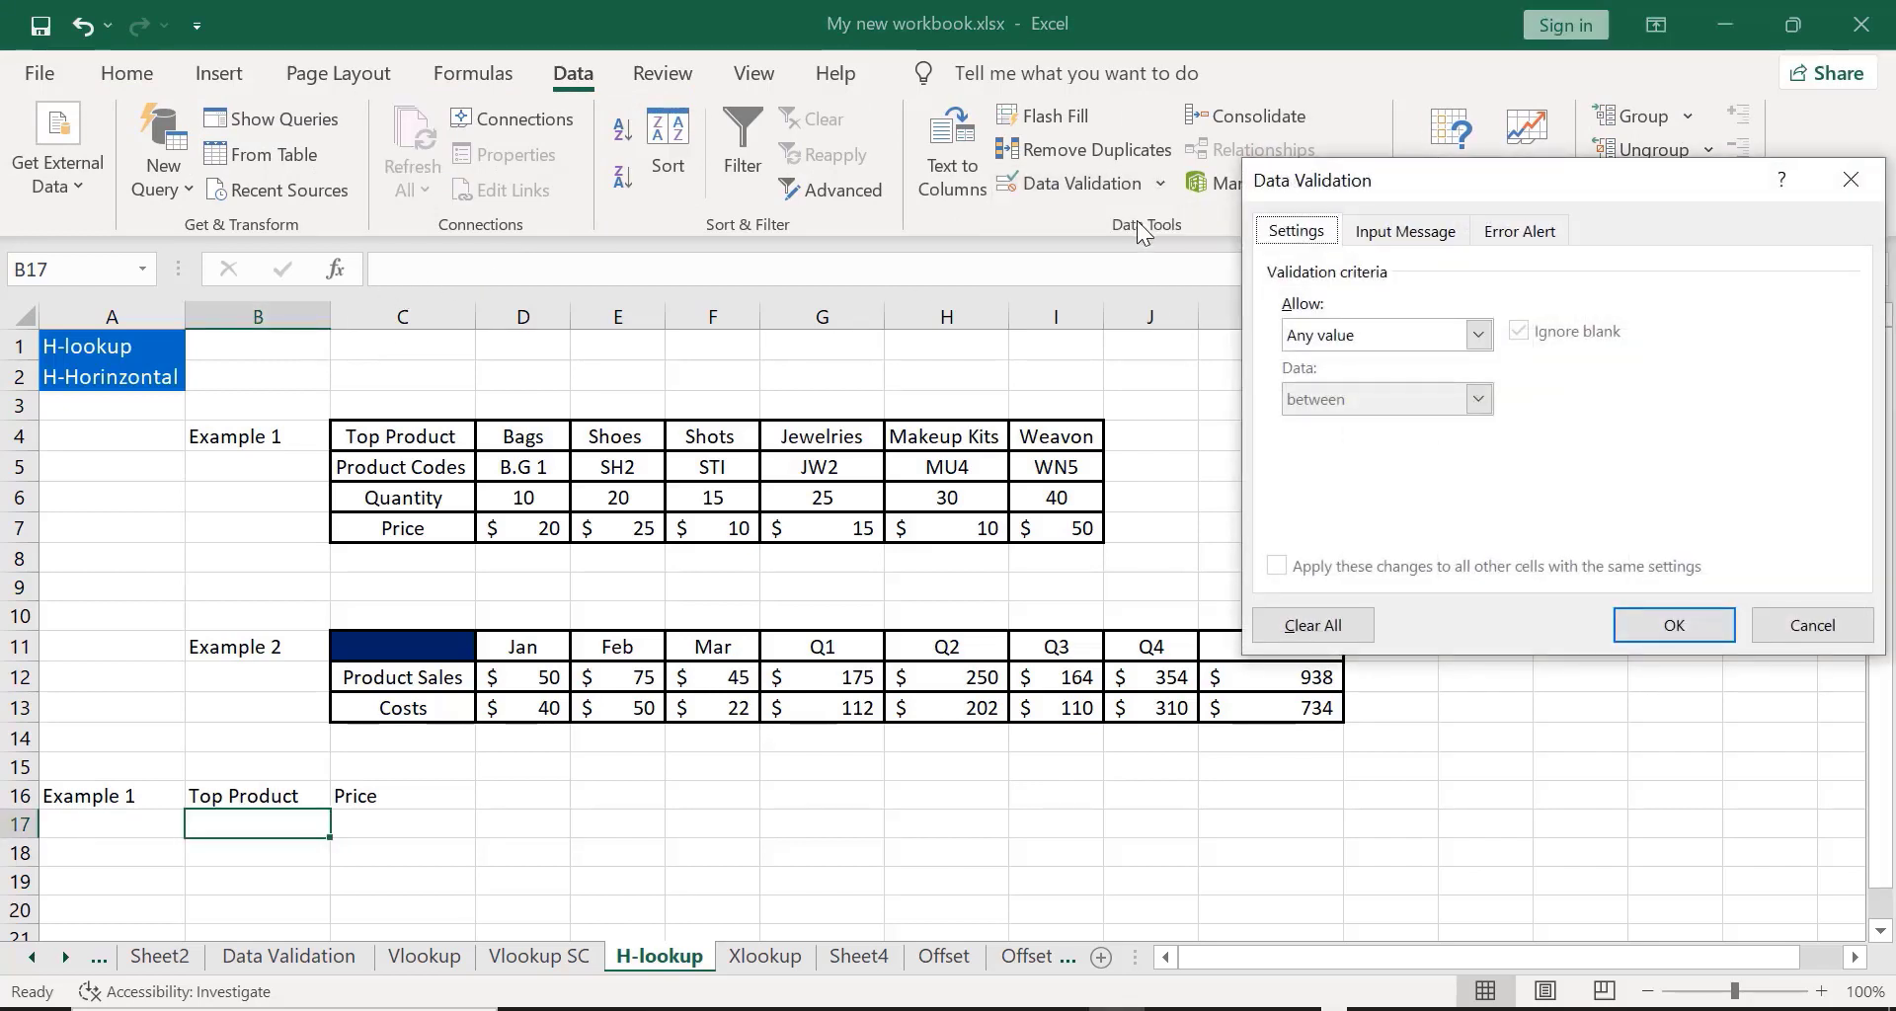
pyautogui.click(1478, 335)
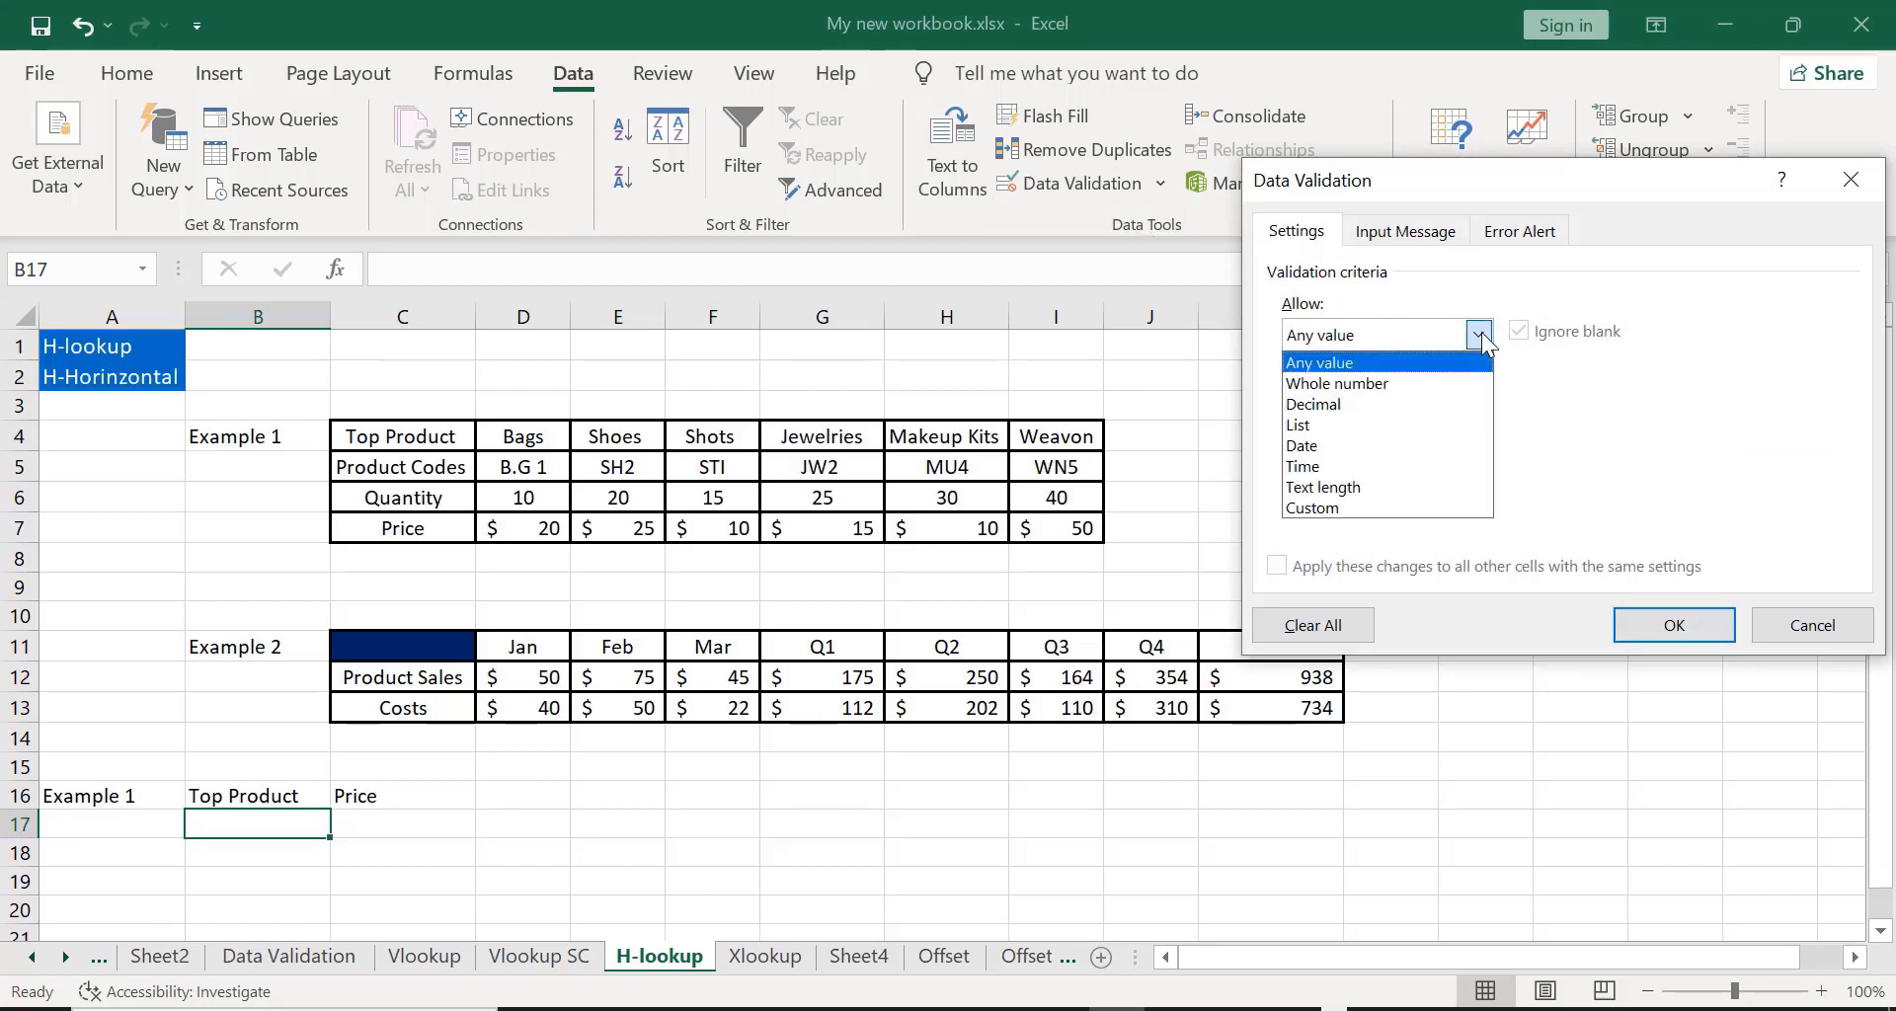
pyautogui.click(1332, 425)
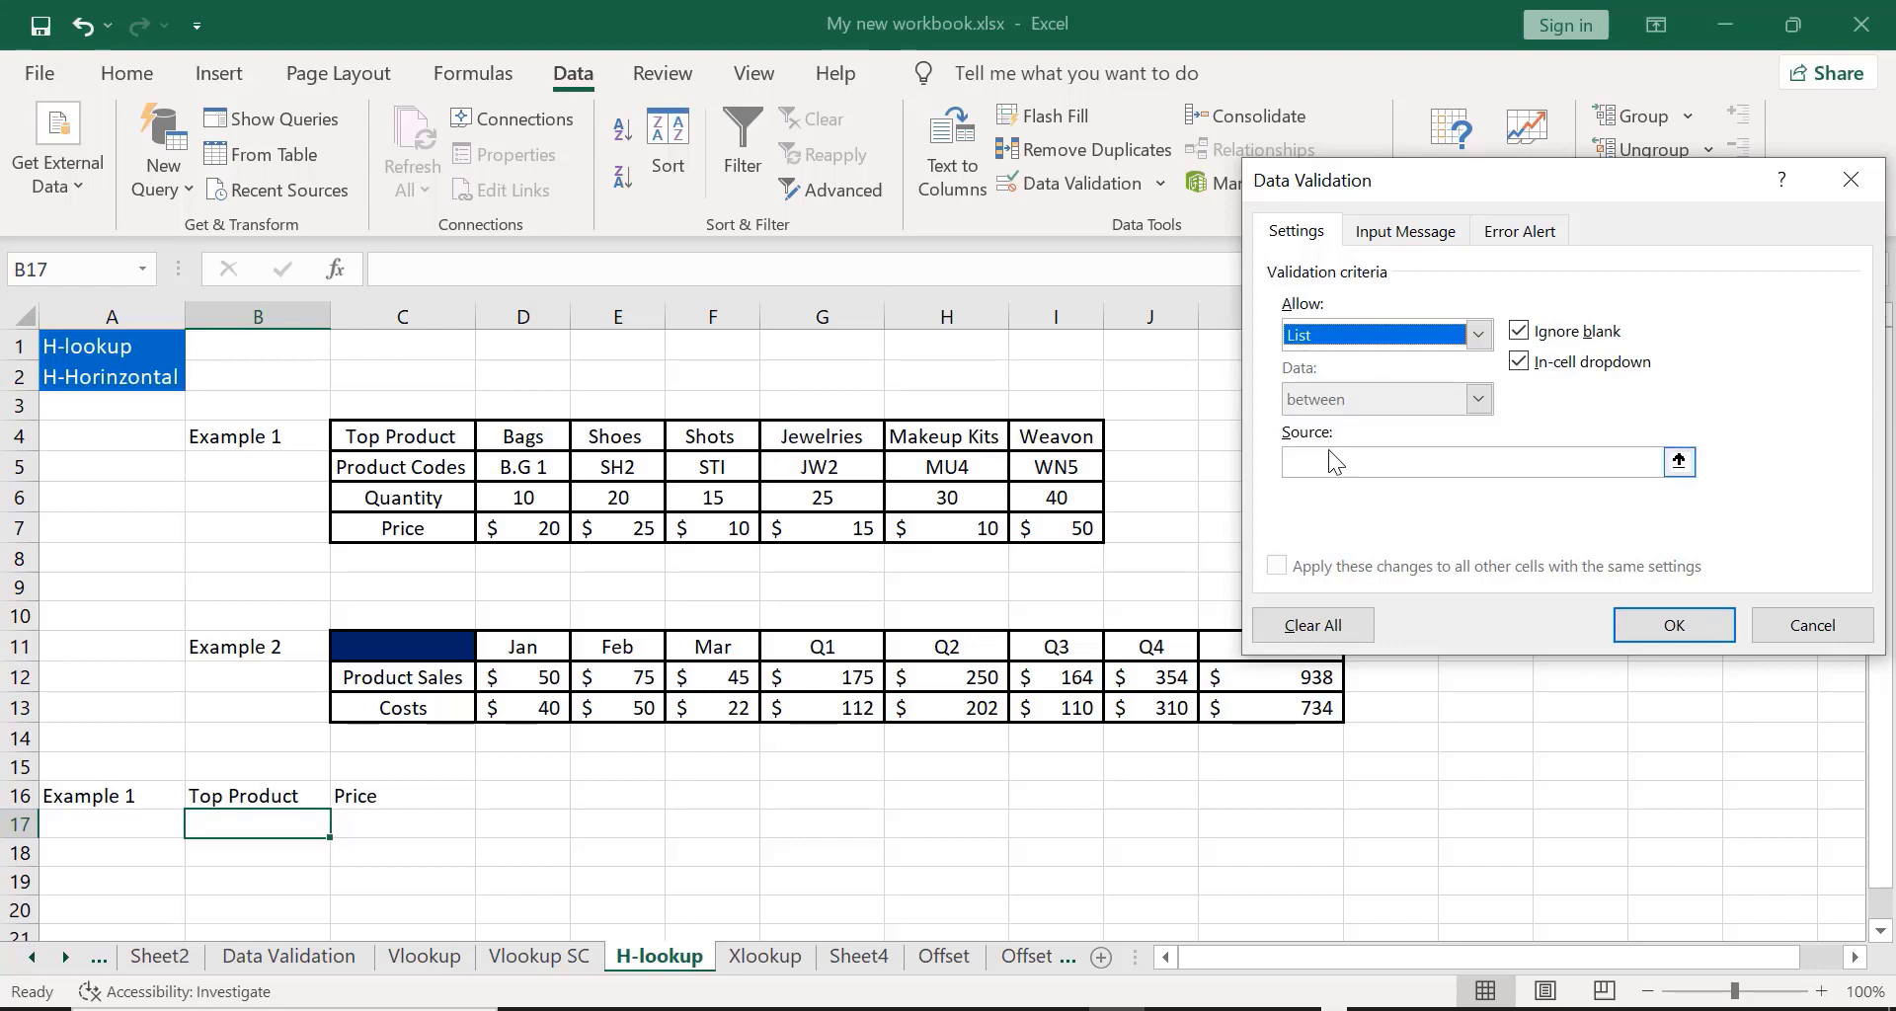
# Step: Use the product names in D4:I4 as B17's list source, apply the validation, and choose Bags from the dropdown
pyautogui.click(1331, 462)
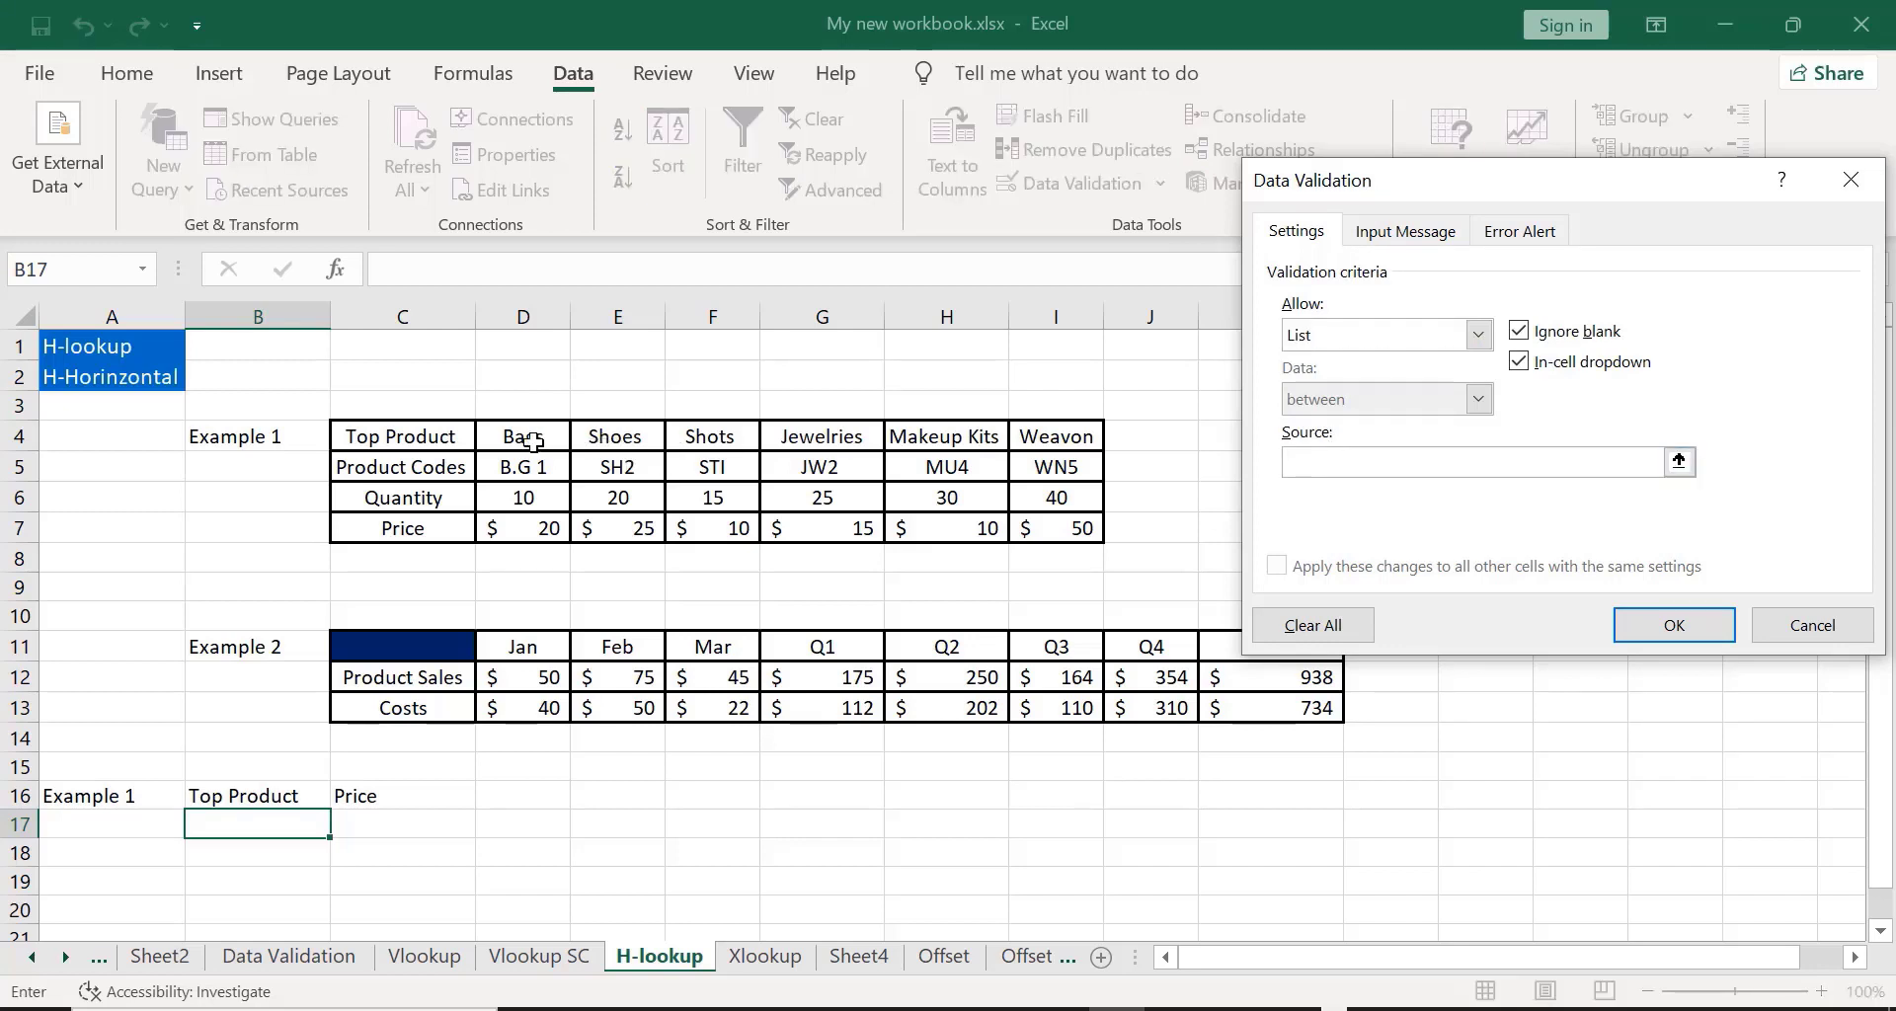
pyautogui.click(520, 434)
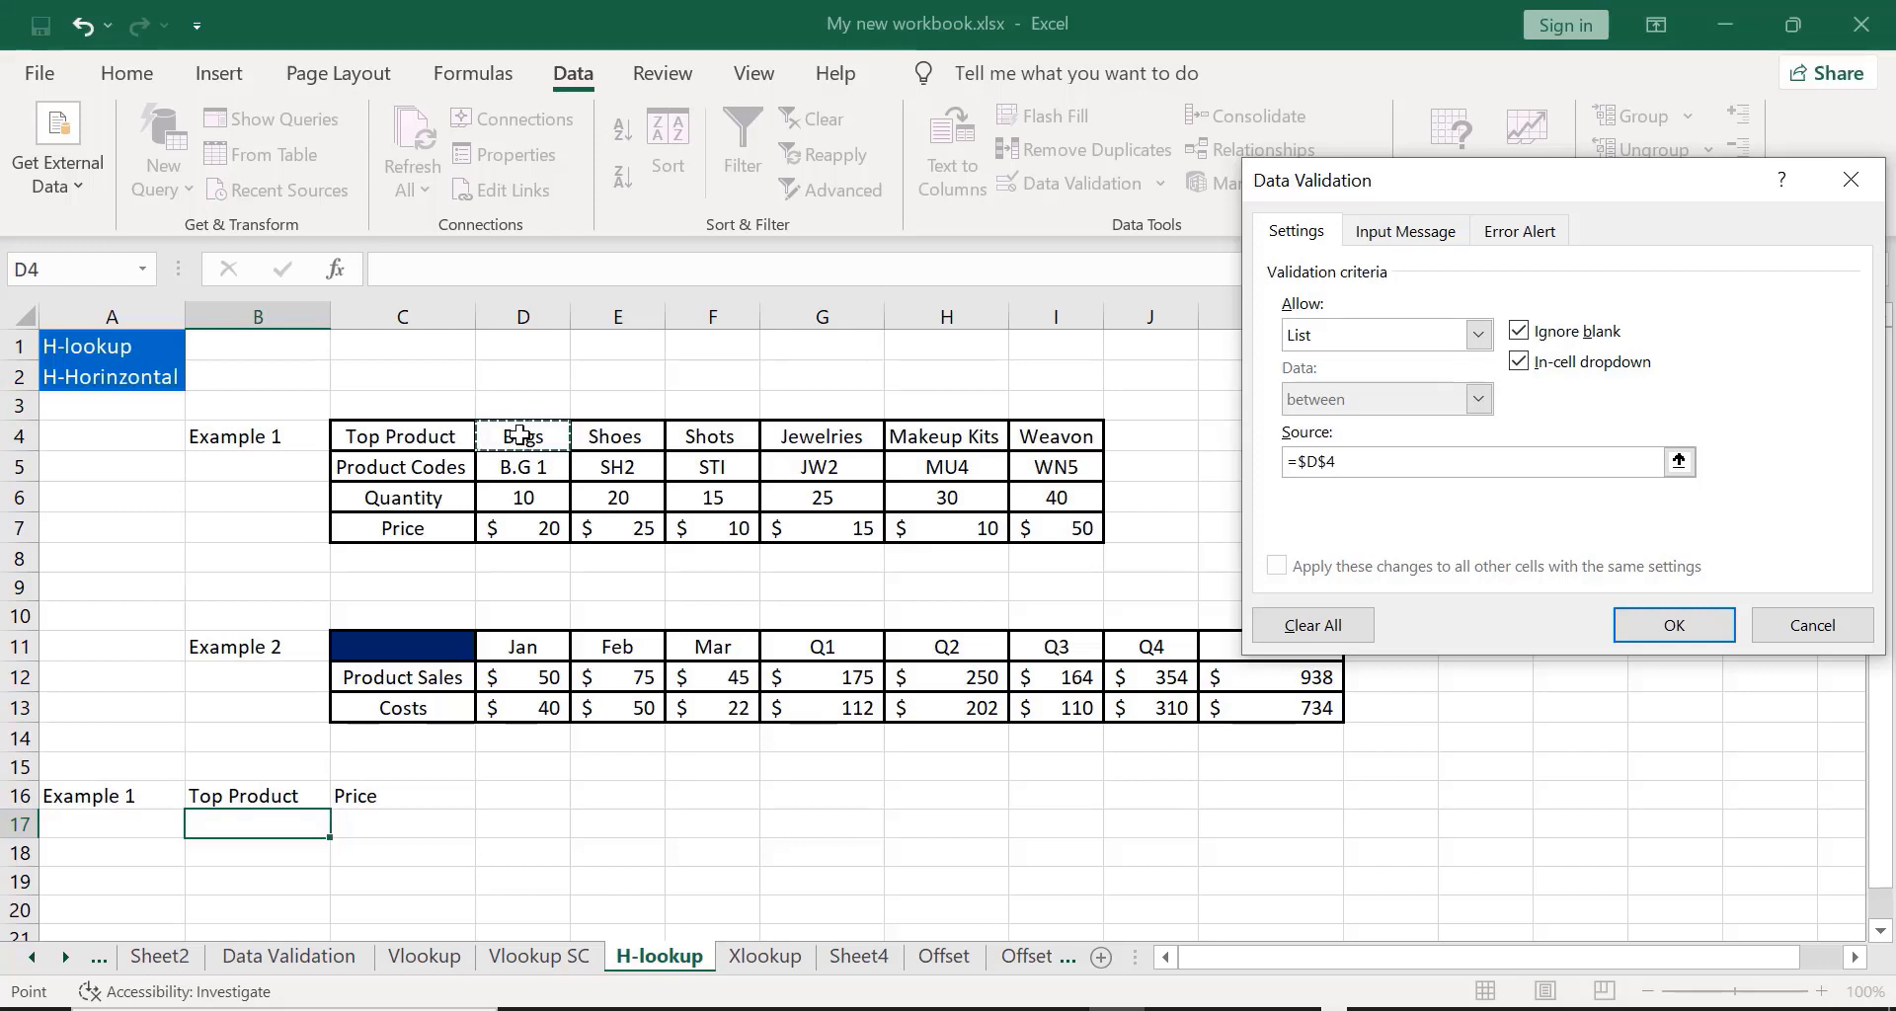
pyautogui.hotkey('shift', 'Right')
pyautogui.hotkey('shift', 'Right')
pyautogui.hotkey('shift', 'Right')
pyautogui.hotkey('shift', 'Right')
pyautogui.hotkey('shift', 'Right')
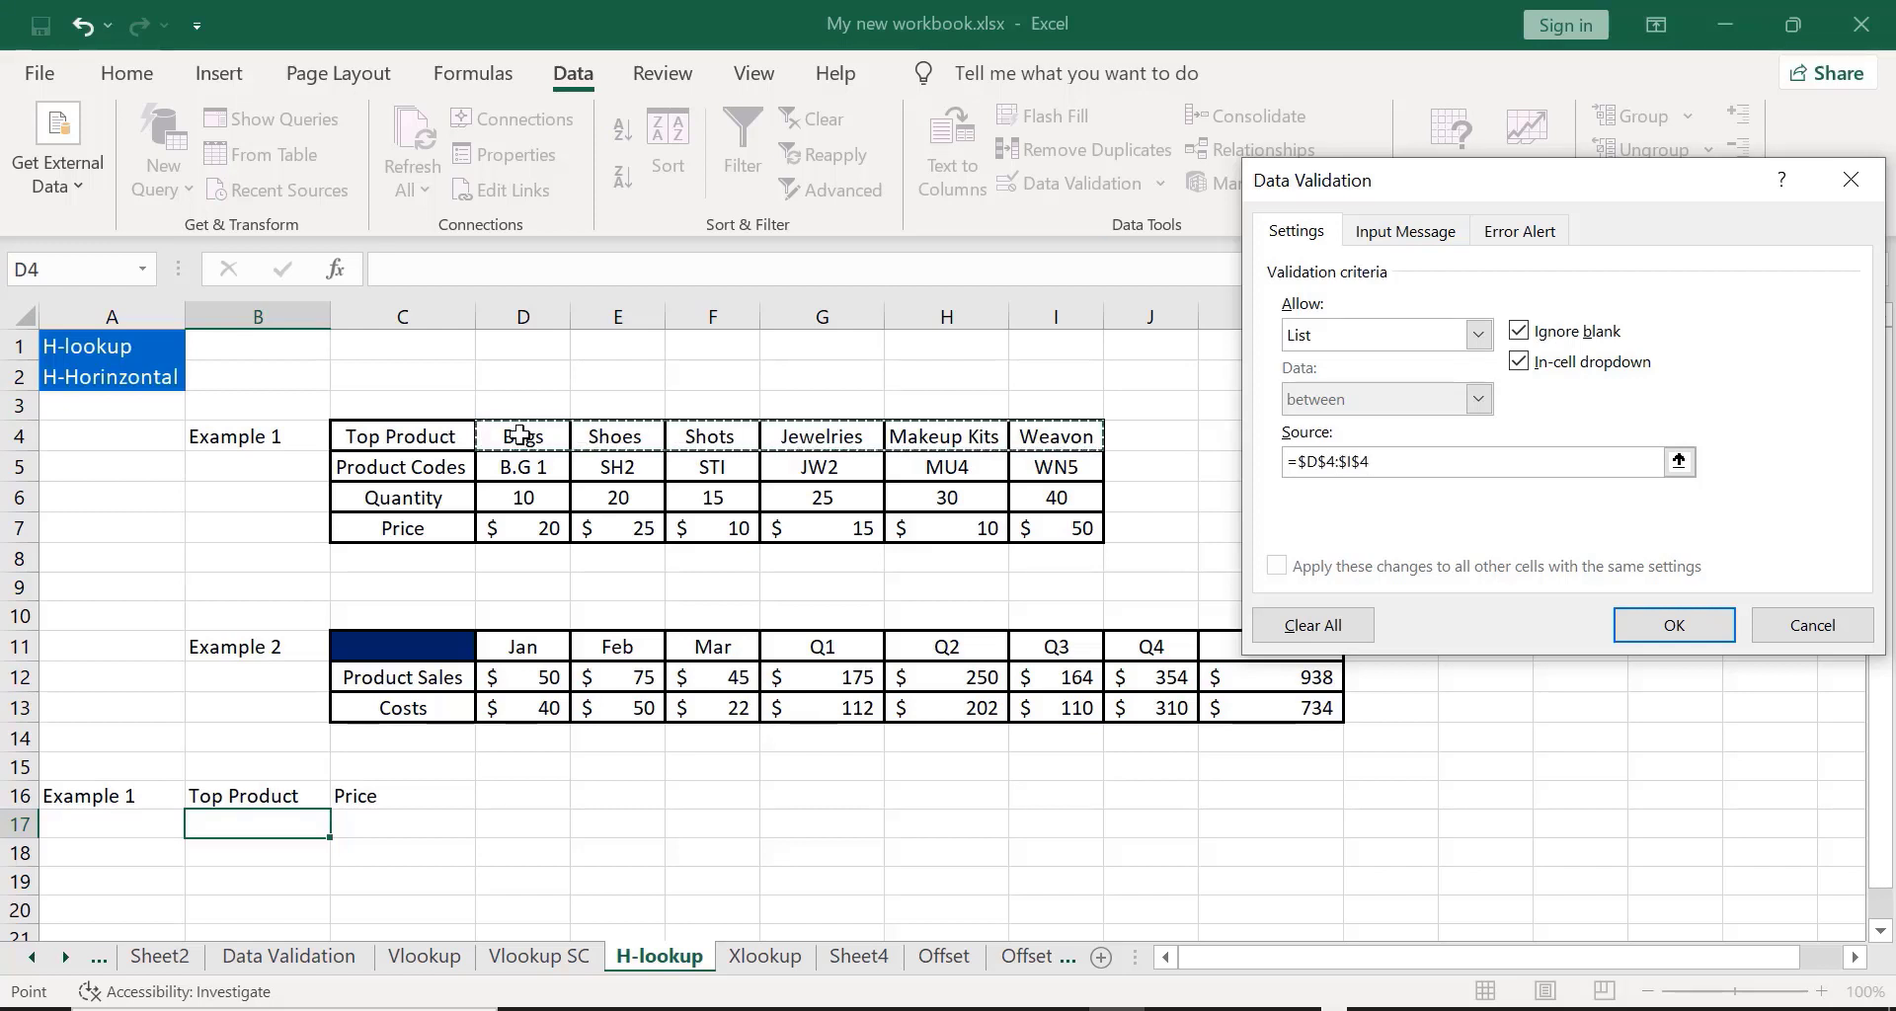
pyautogui.click(1668, 625)
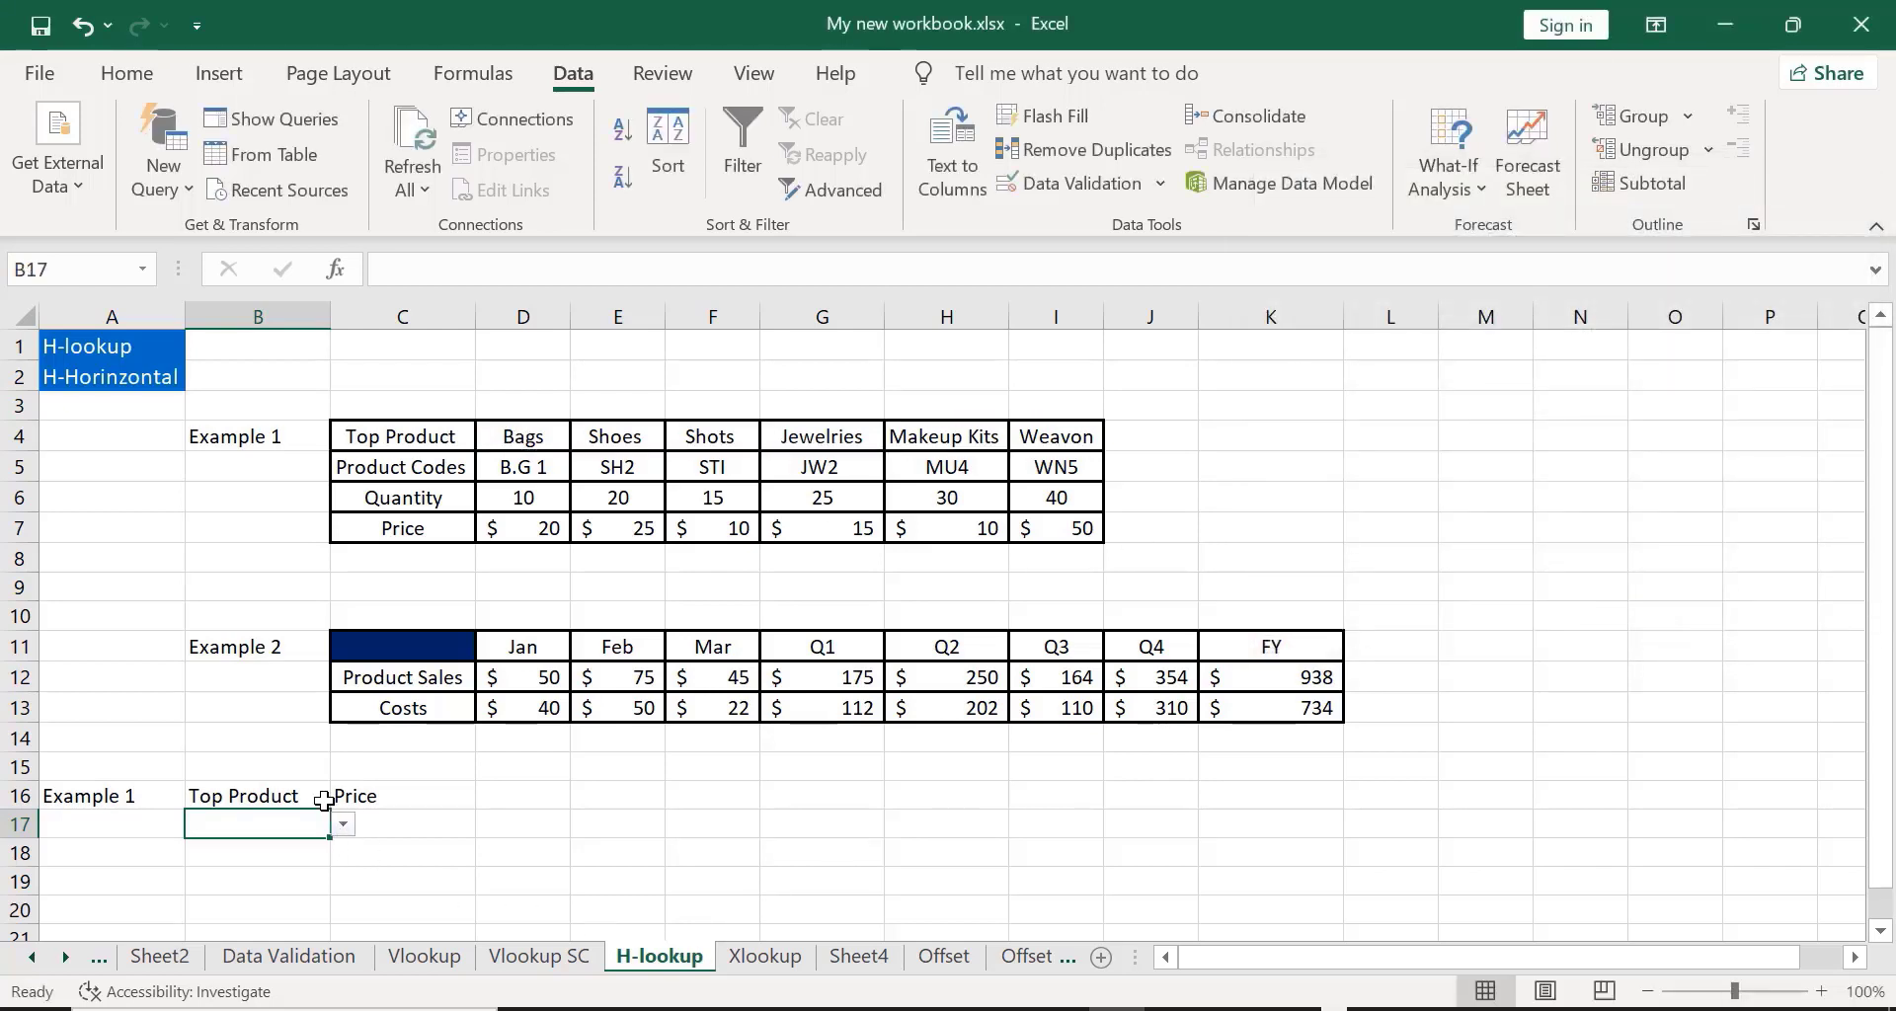
pyautogui.click(343, 825)
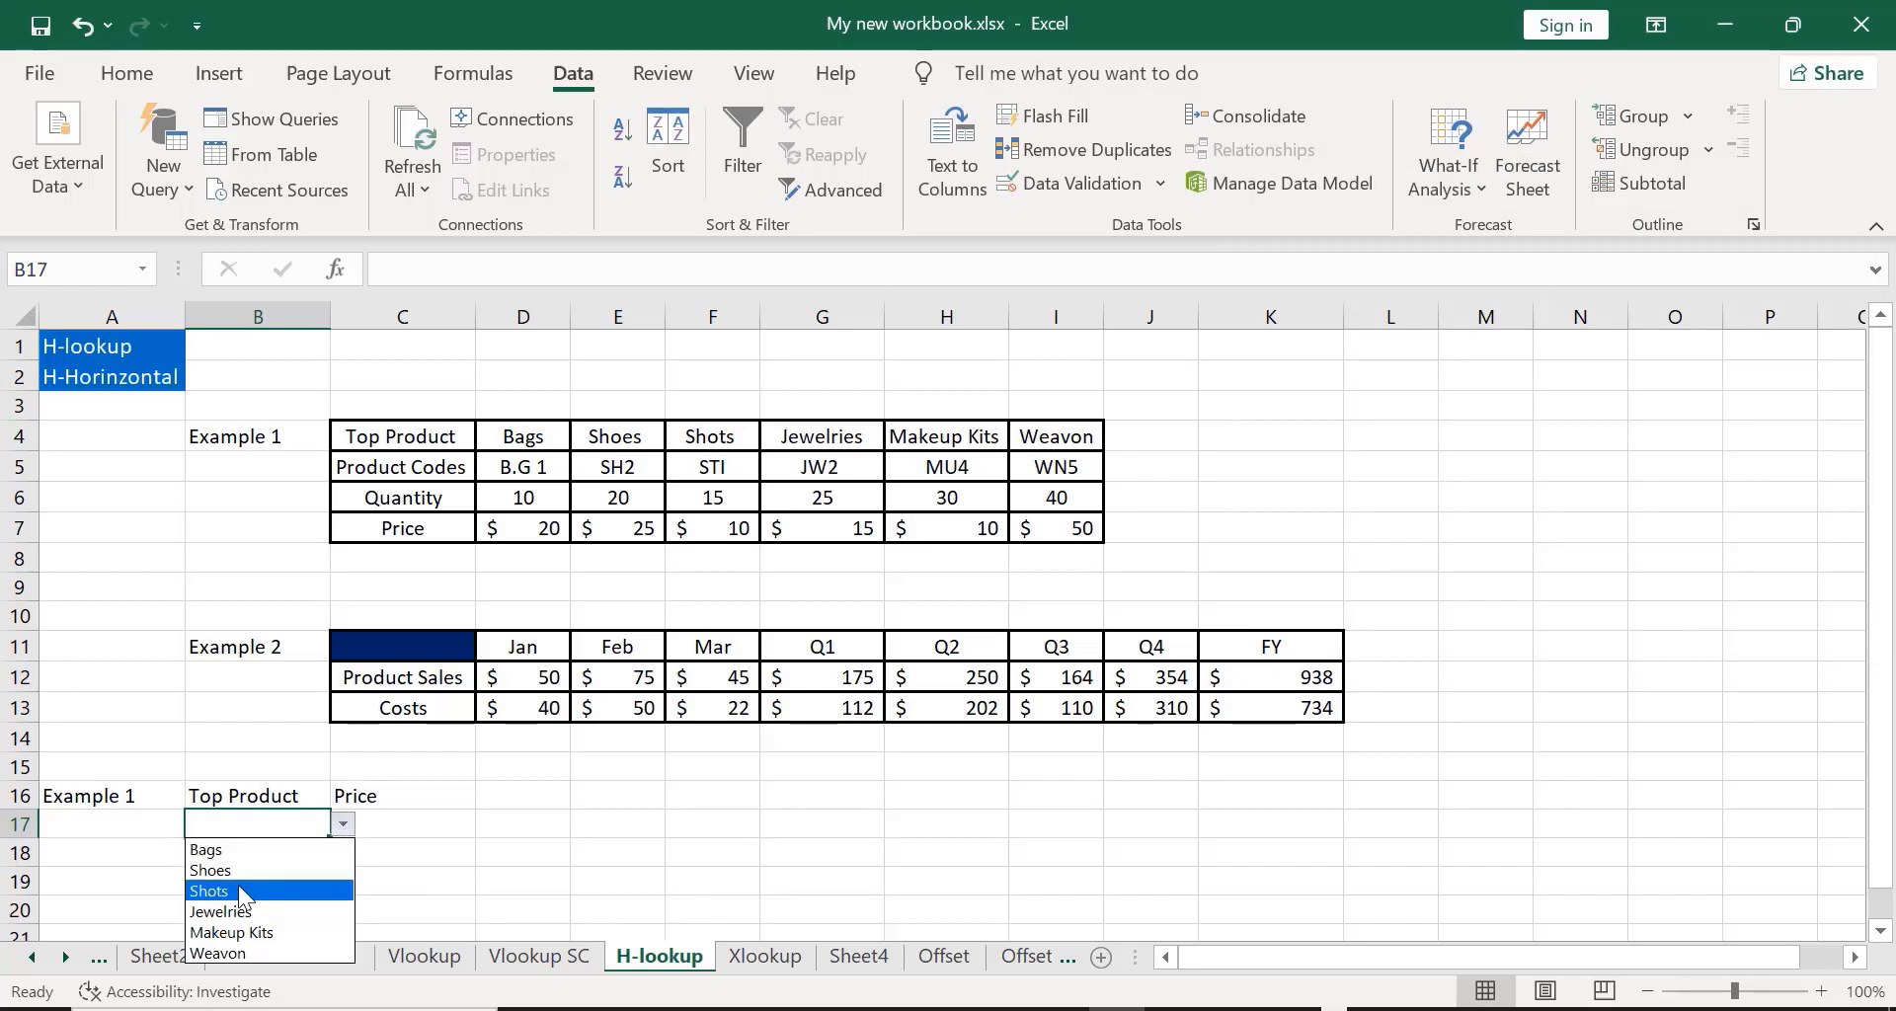
pyautogui.click(216, 852)
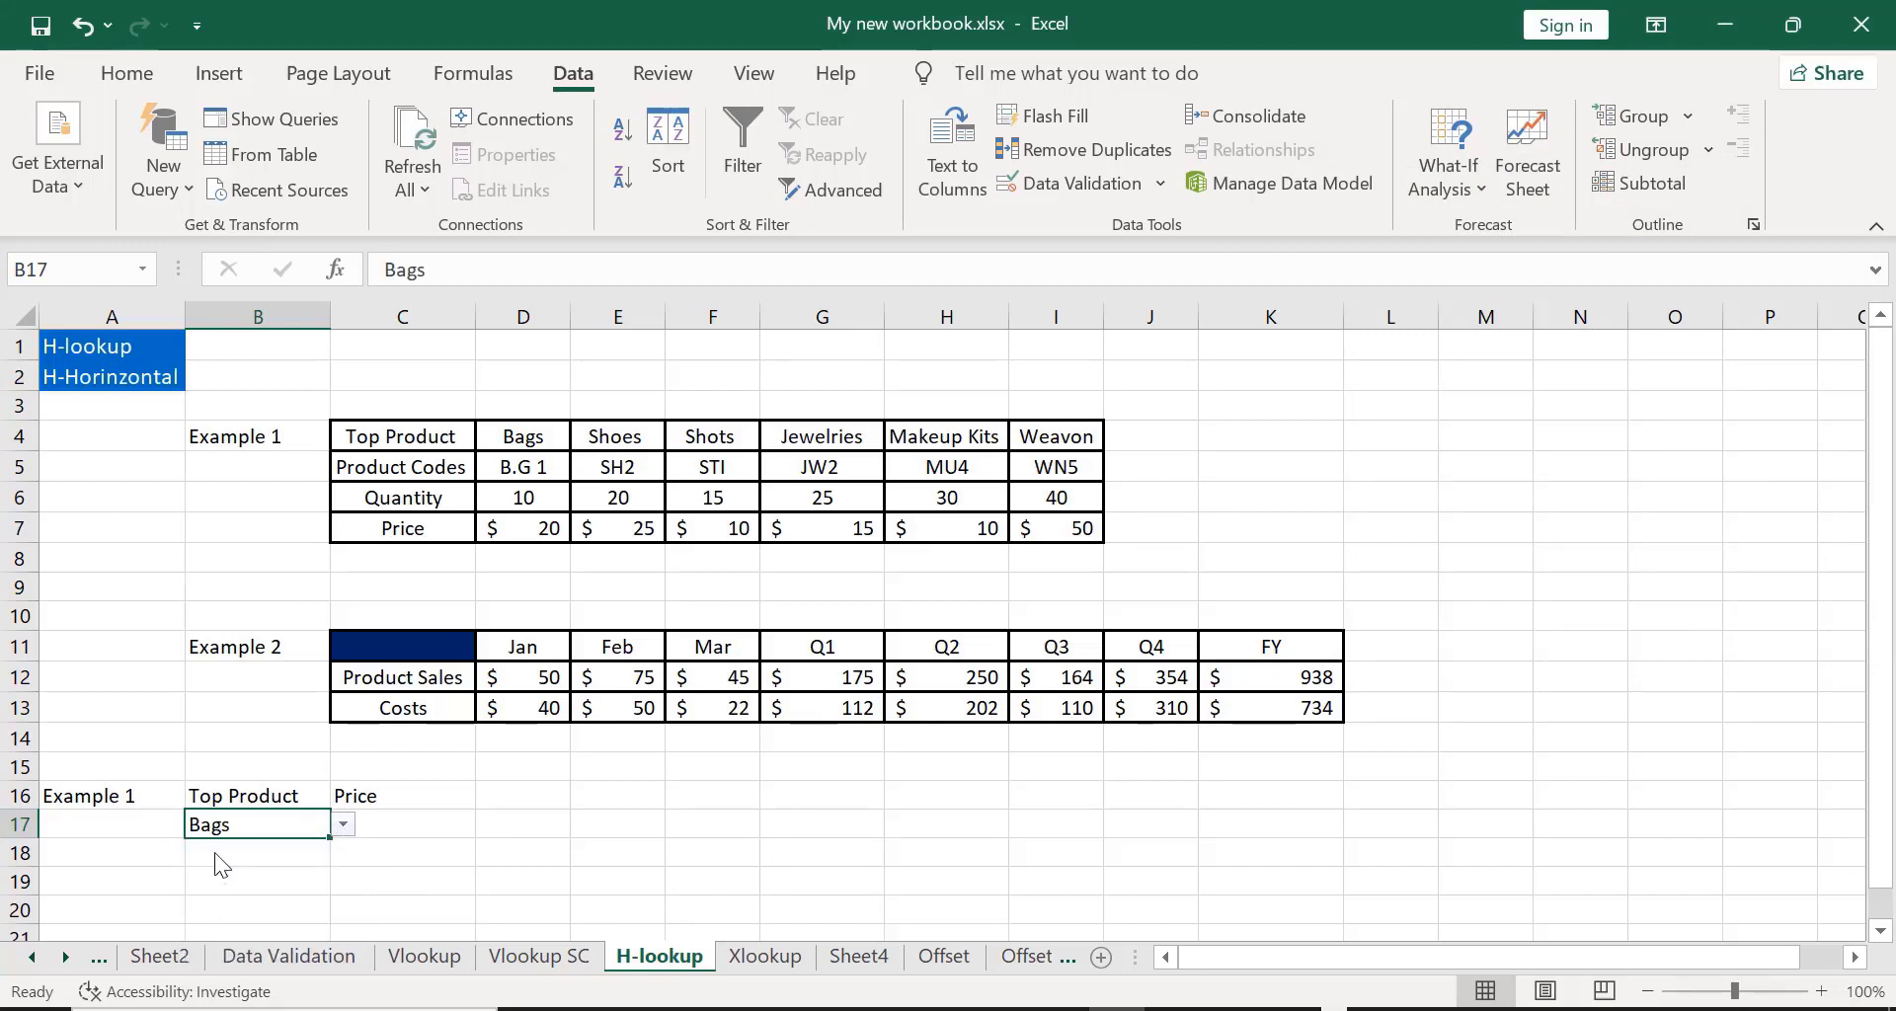
# Step: Begin an HLOOKUP formula in C17, below the Price label, with the selected product in B17 as the lookup value
pyautogui.click(418, 830)
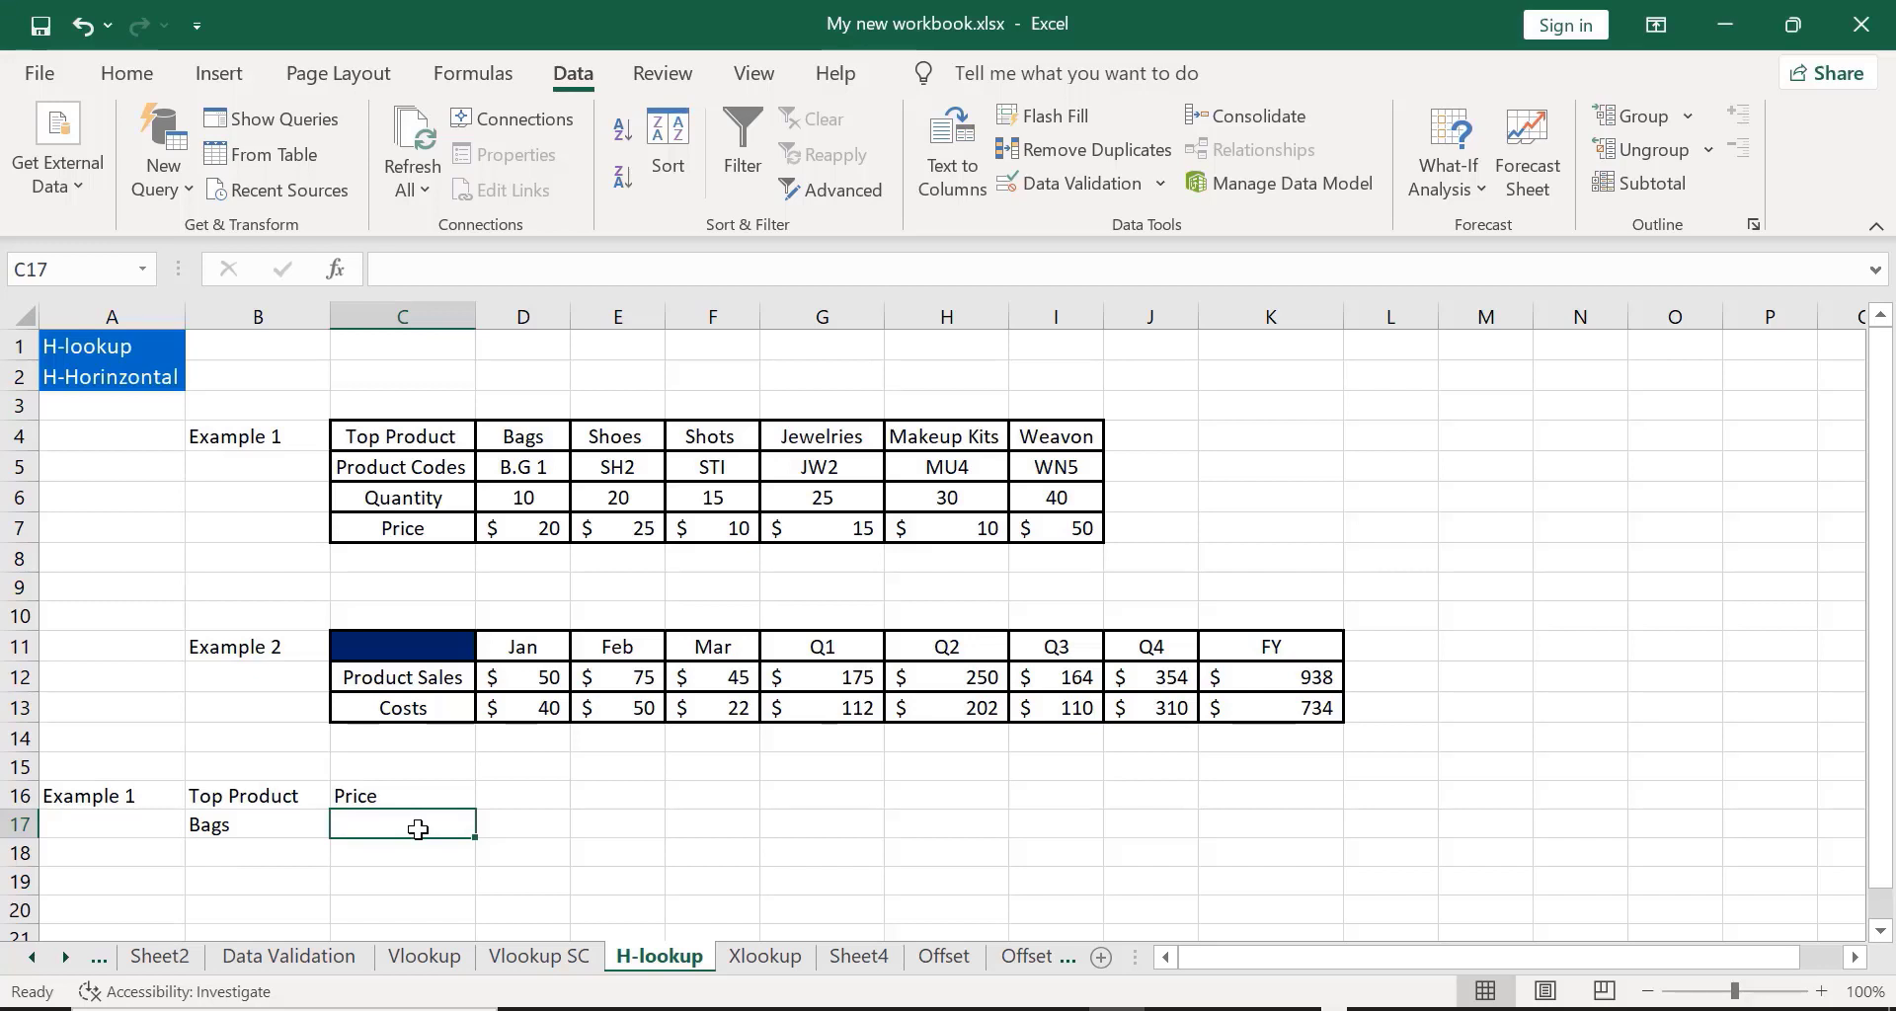
pyautogui.write('=')
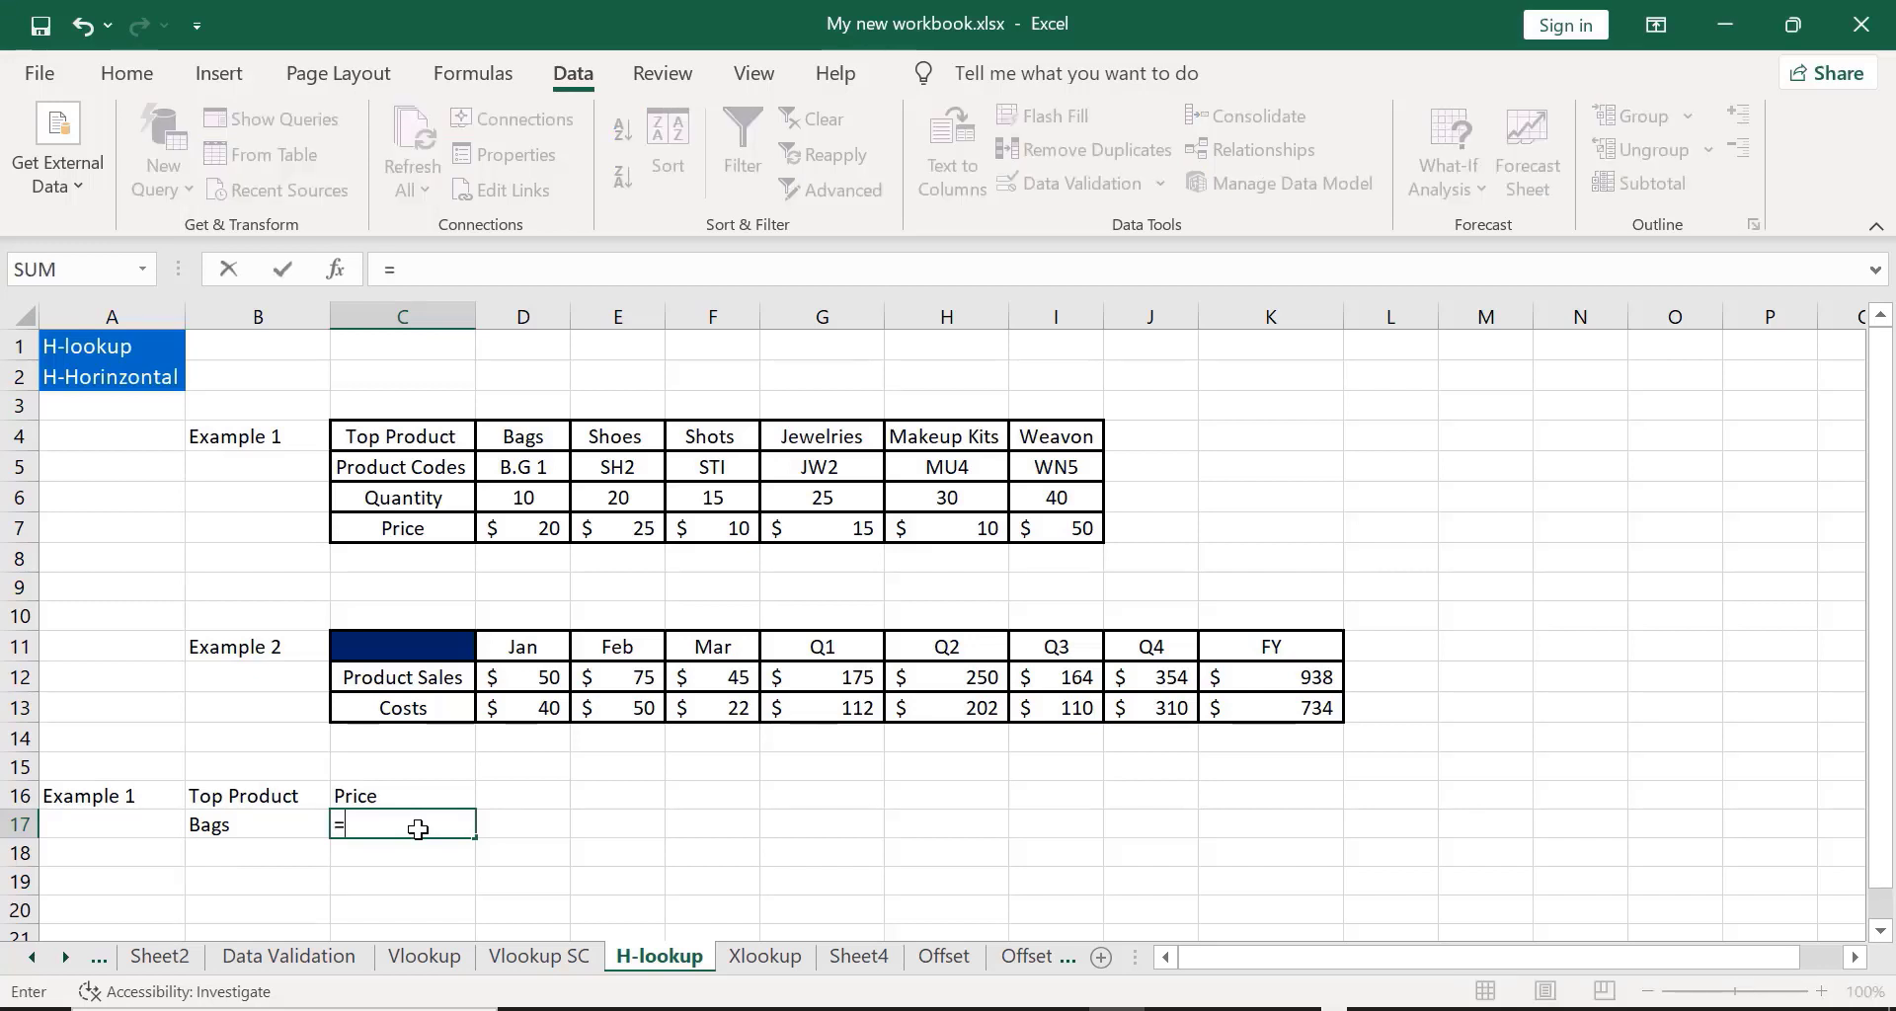
pyautogui.write('hlook')
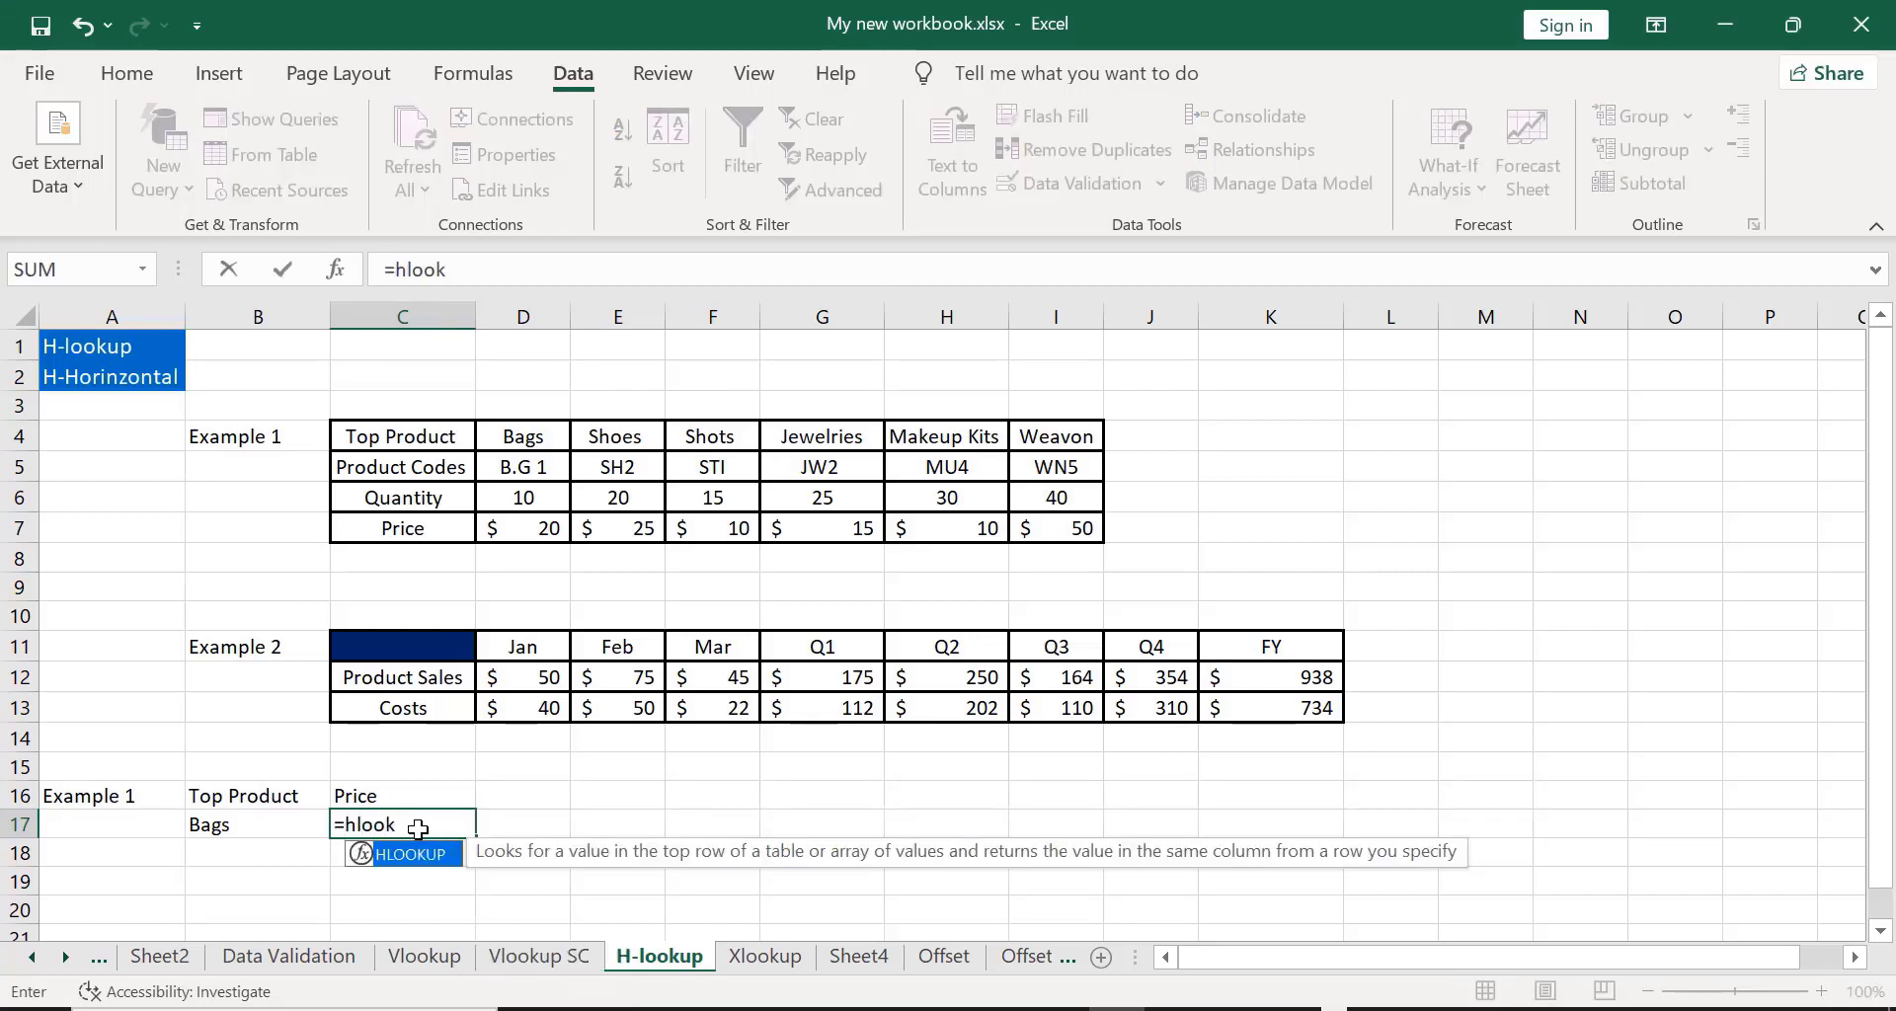
pyautogui.doubleClick(418, 855)
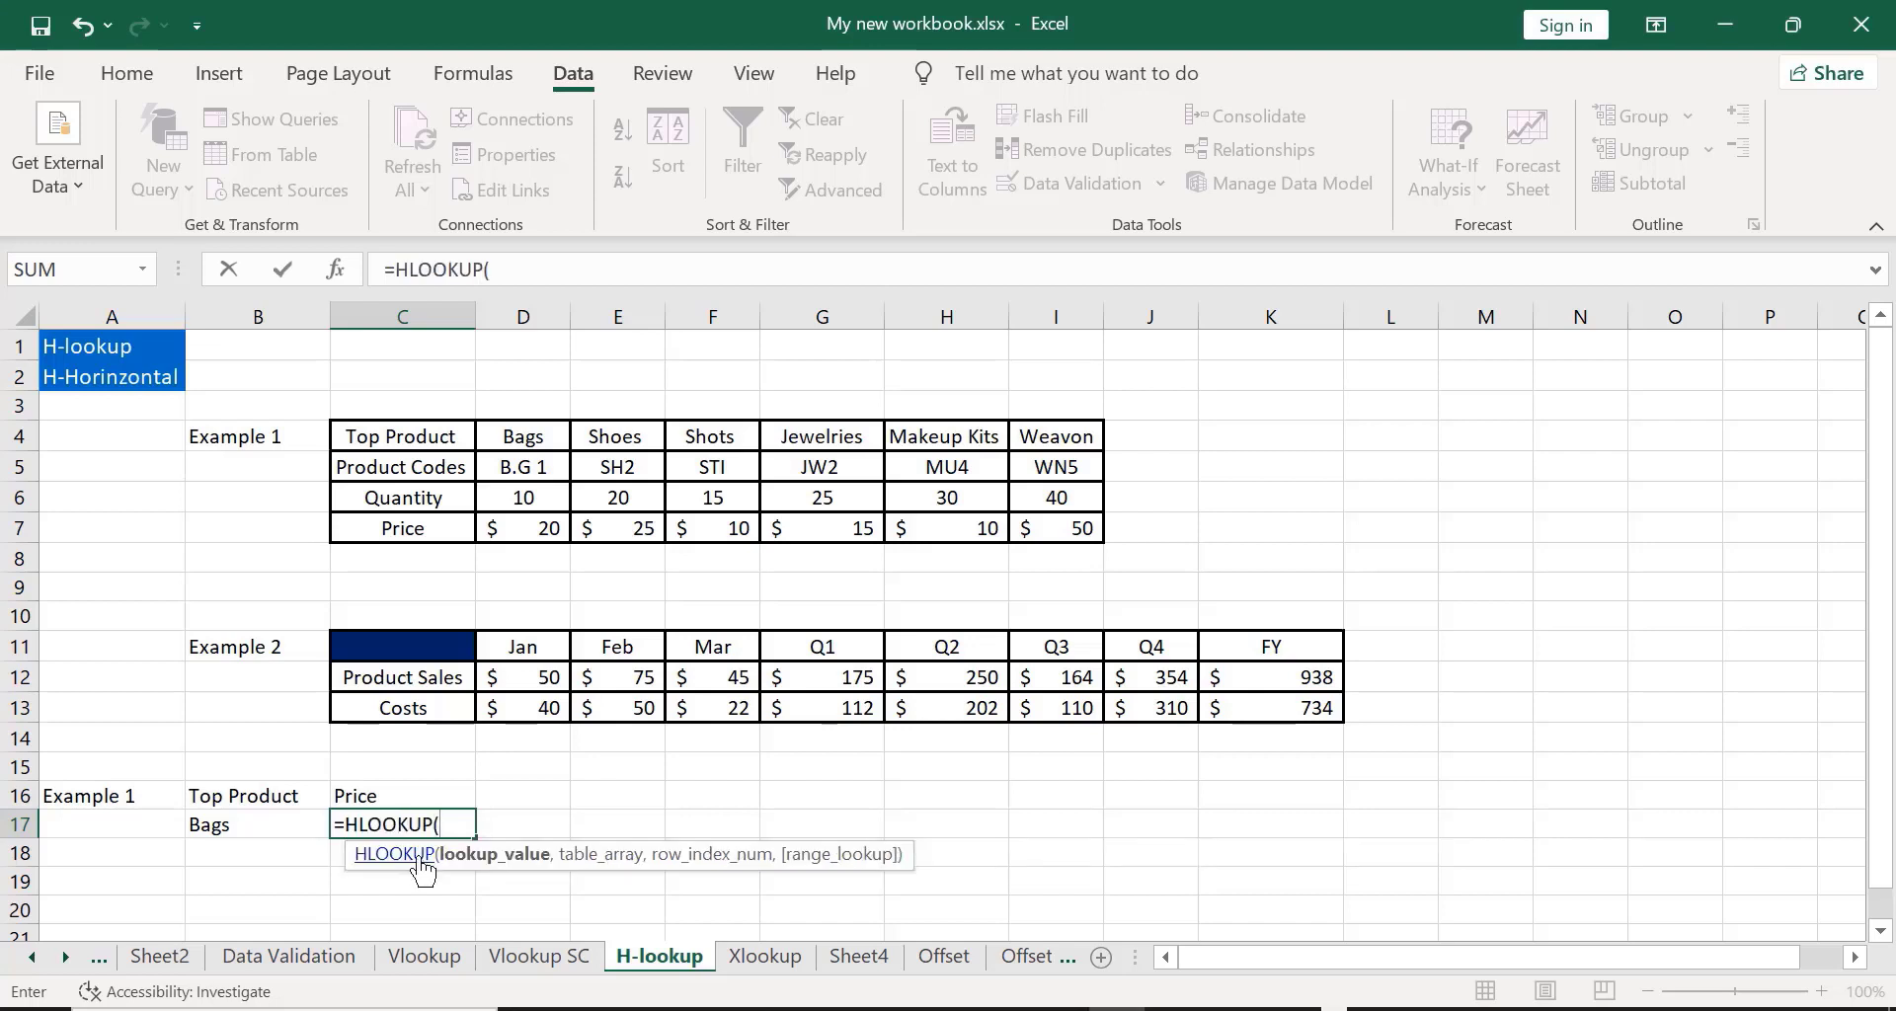
pyautogui.click(267, 825)
pyautogui.write(',')
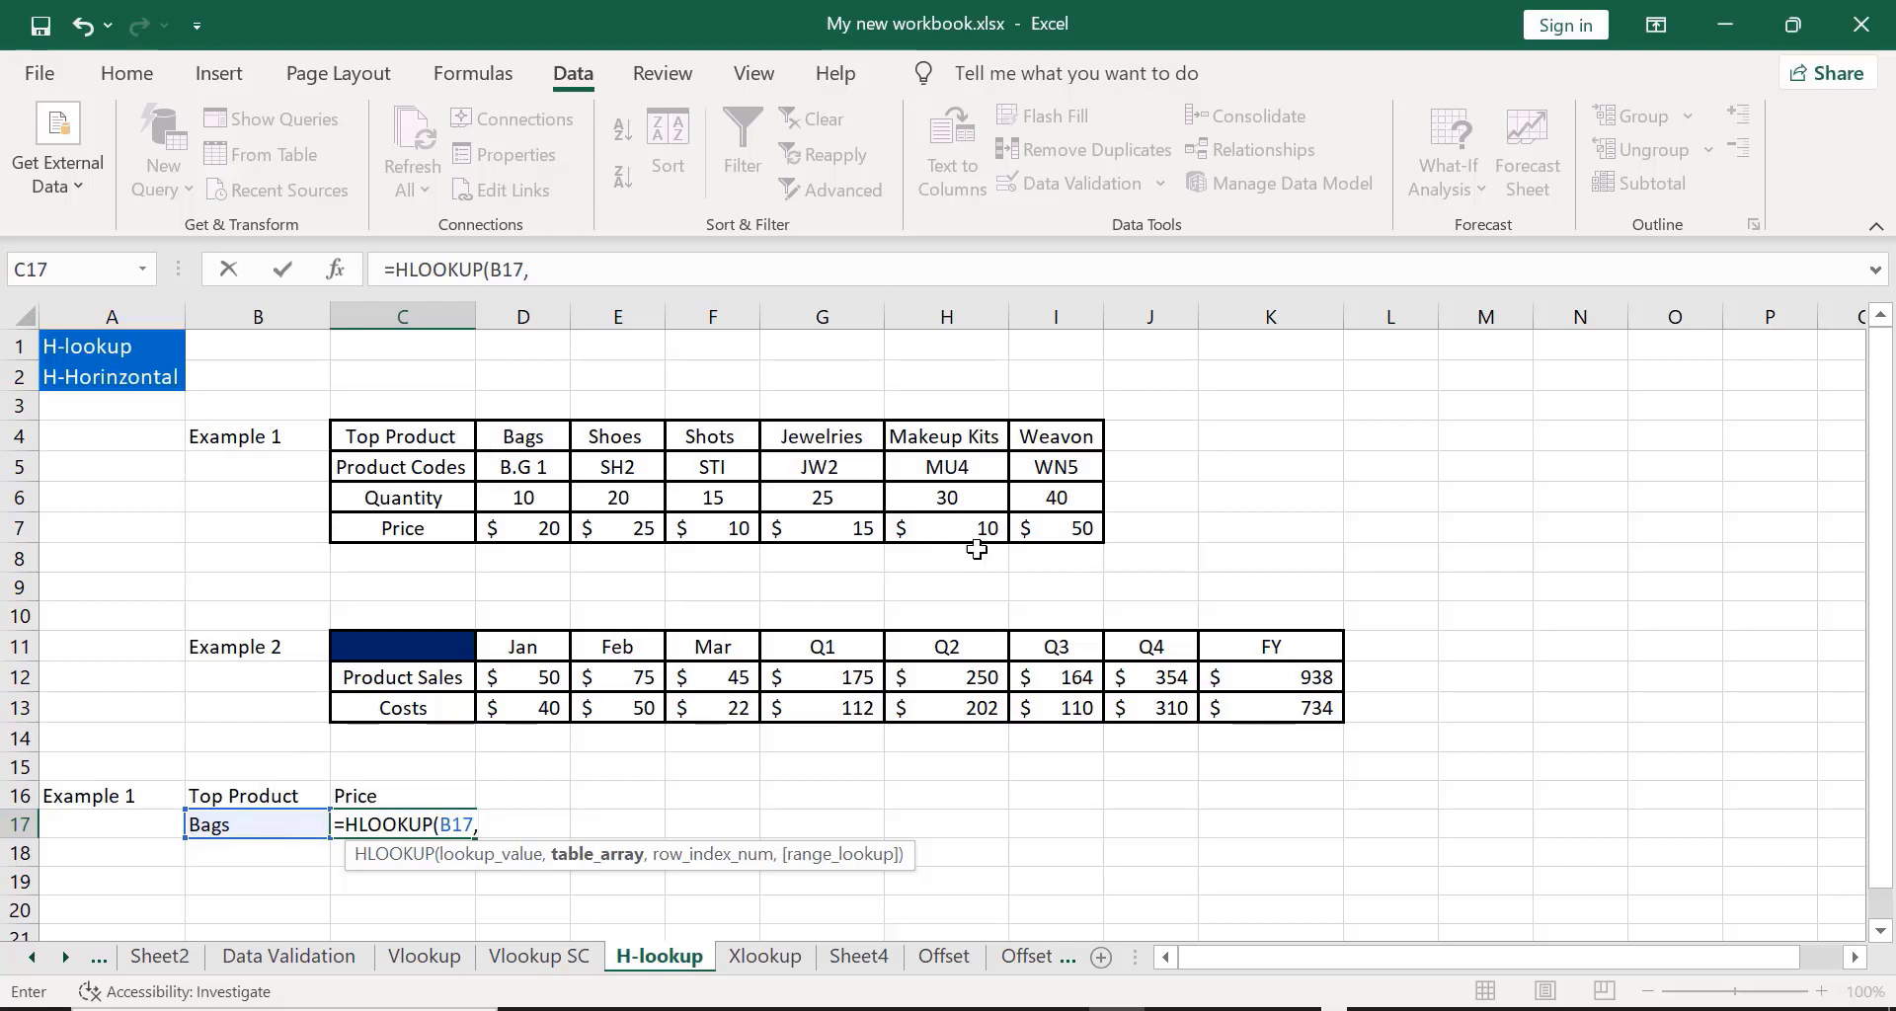
# Step: Use the Example 1 data in D4:I7 as the table array of C17's HLOOKUP formula
pyautogui.click(520, 437)
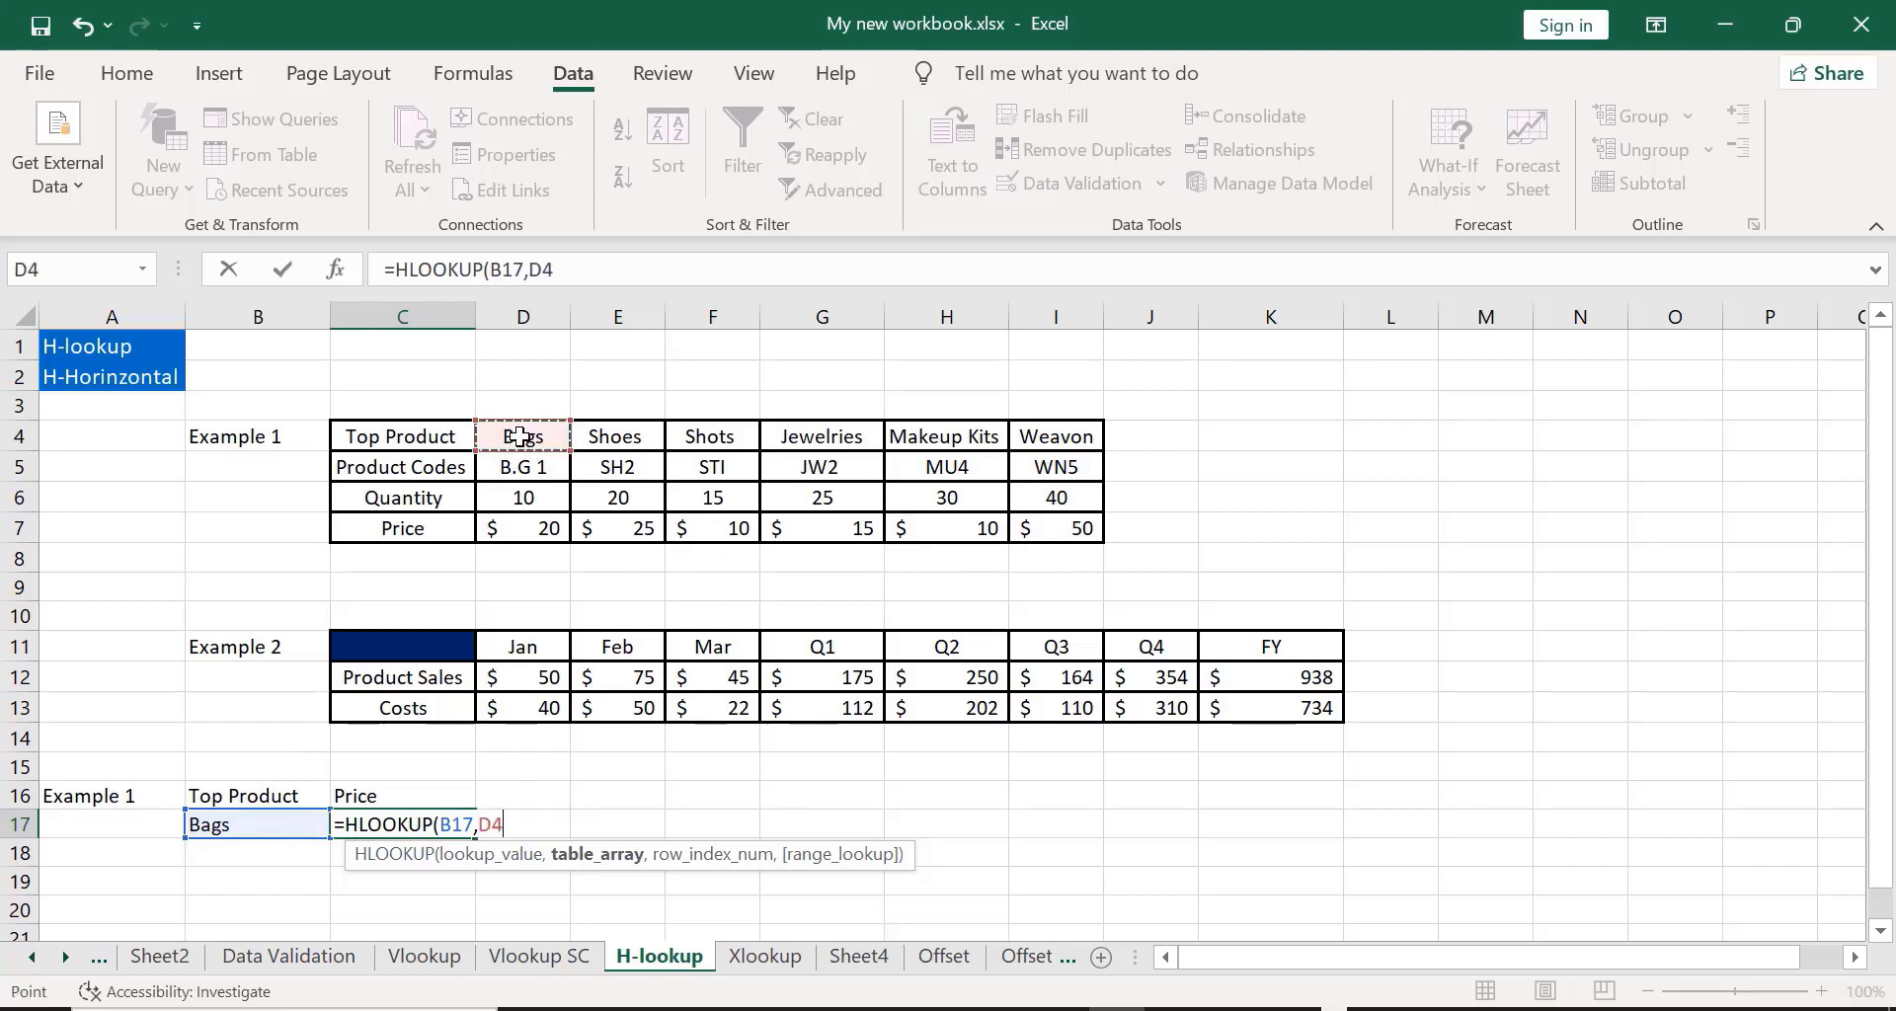
pyautogui.hotkey('ctrl', 'shift', 'Down')
pyautogui.hotkey('ctrl', 'shift', 'Down')
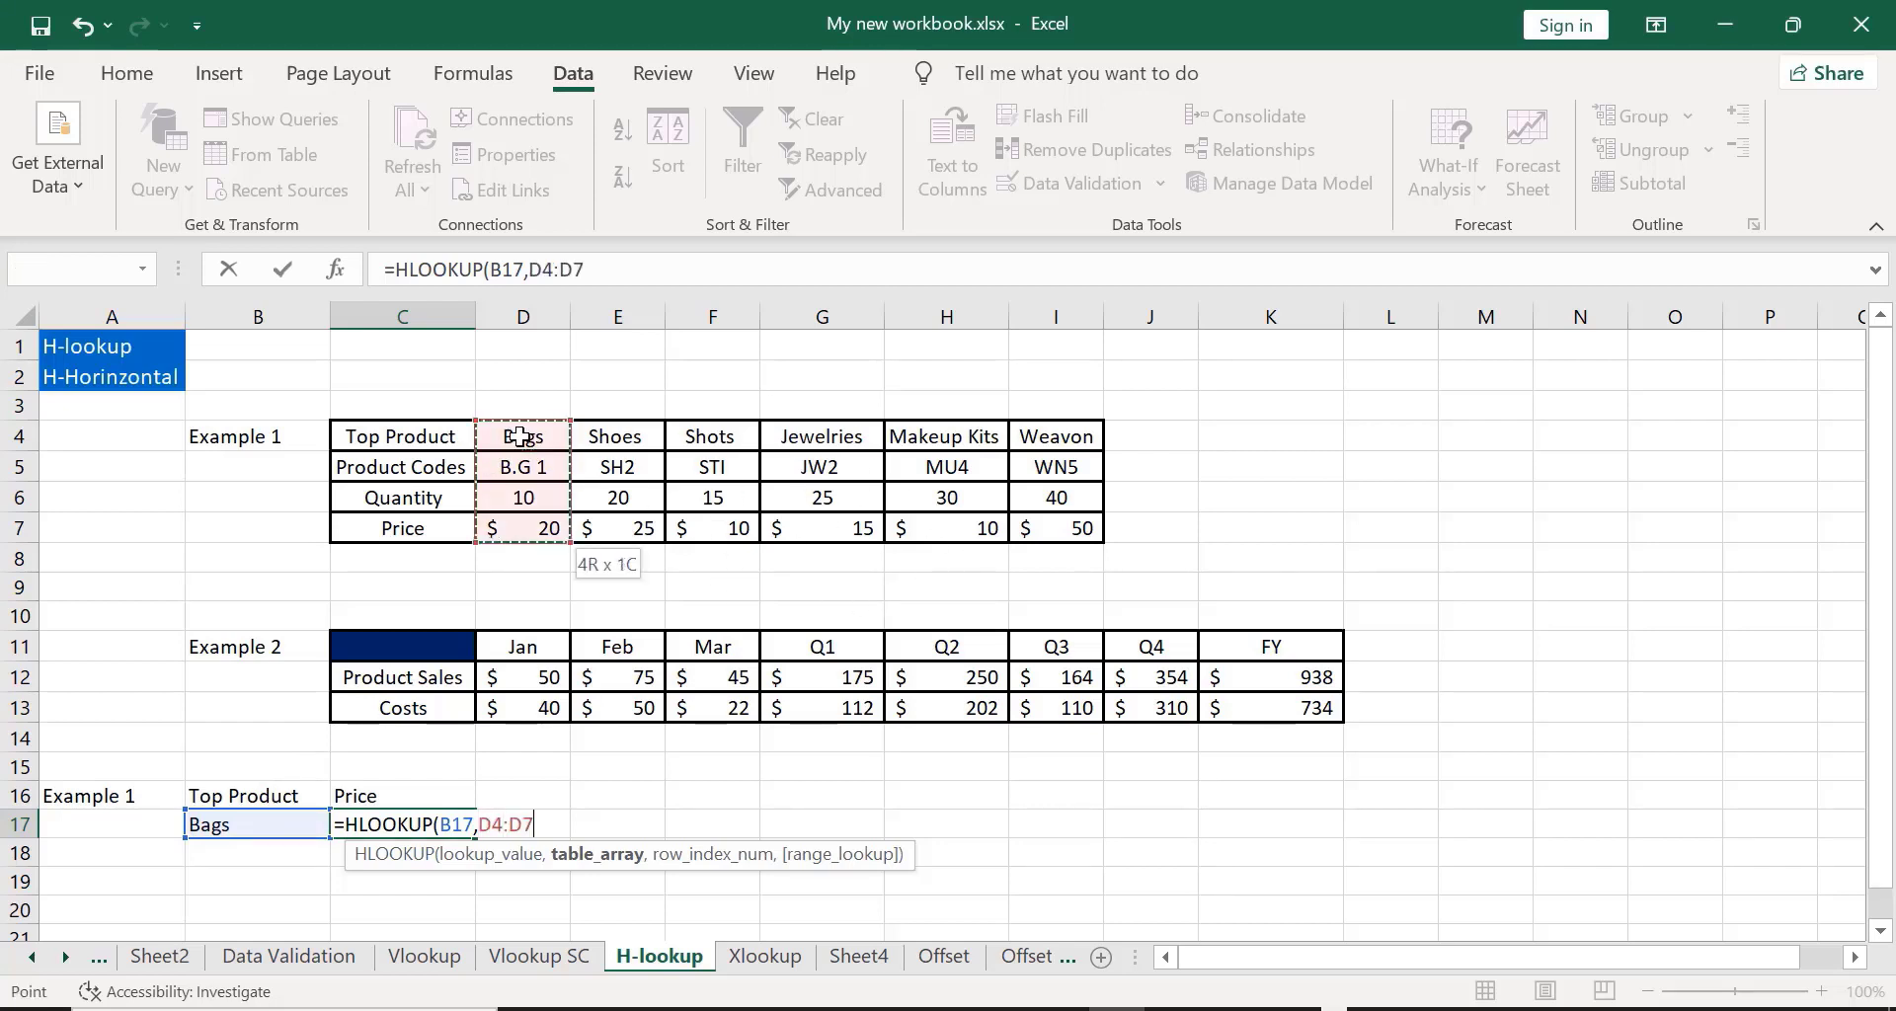
pyautogui.hotkey('ctrl', 'shift', 'Up')
pyautogui.hotkey('ctrl', 'shift', 'Right')
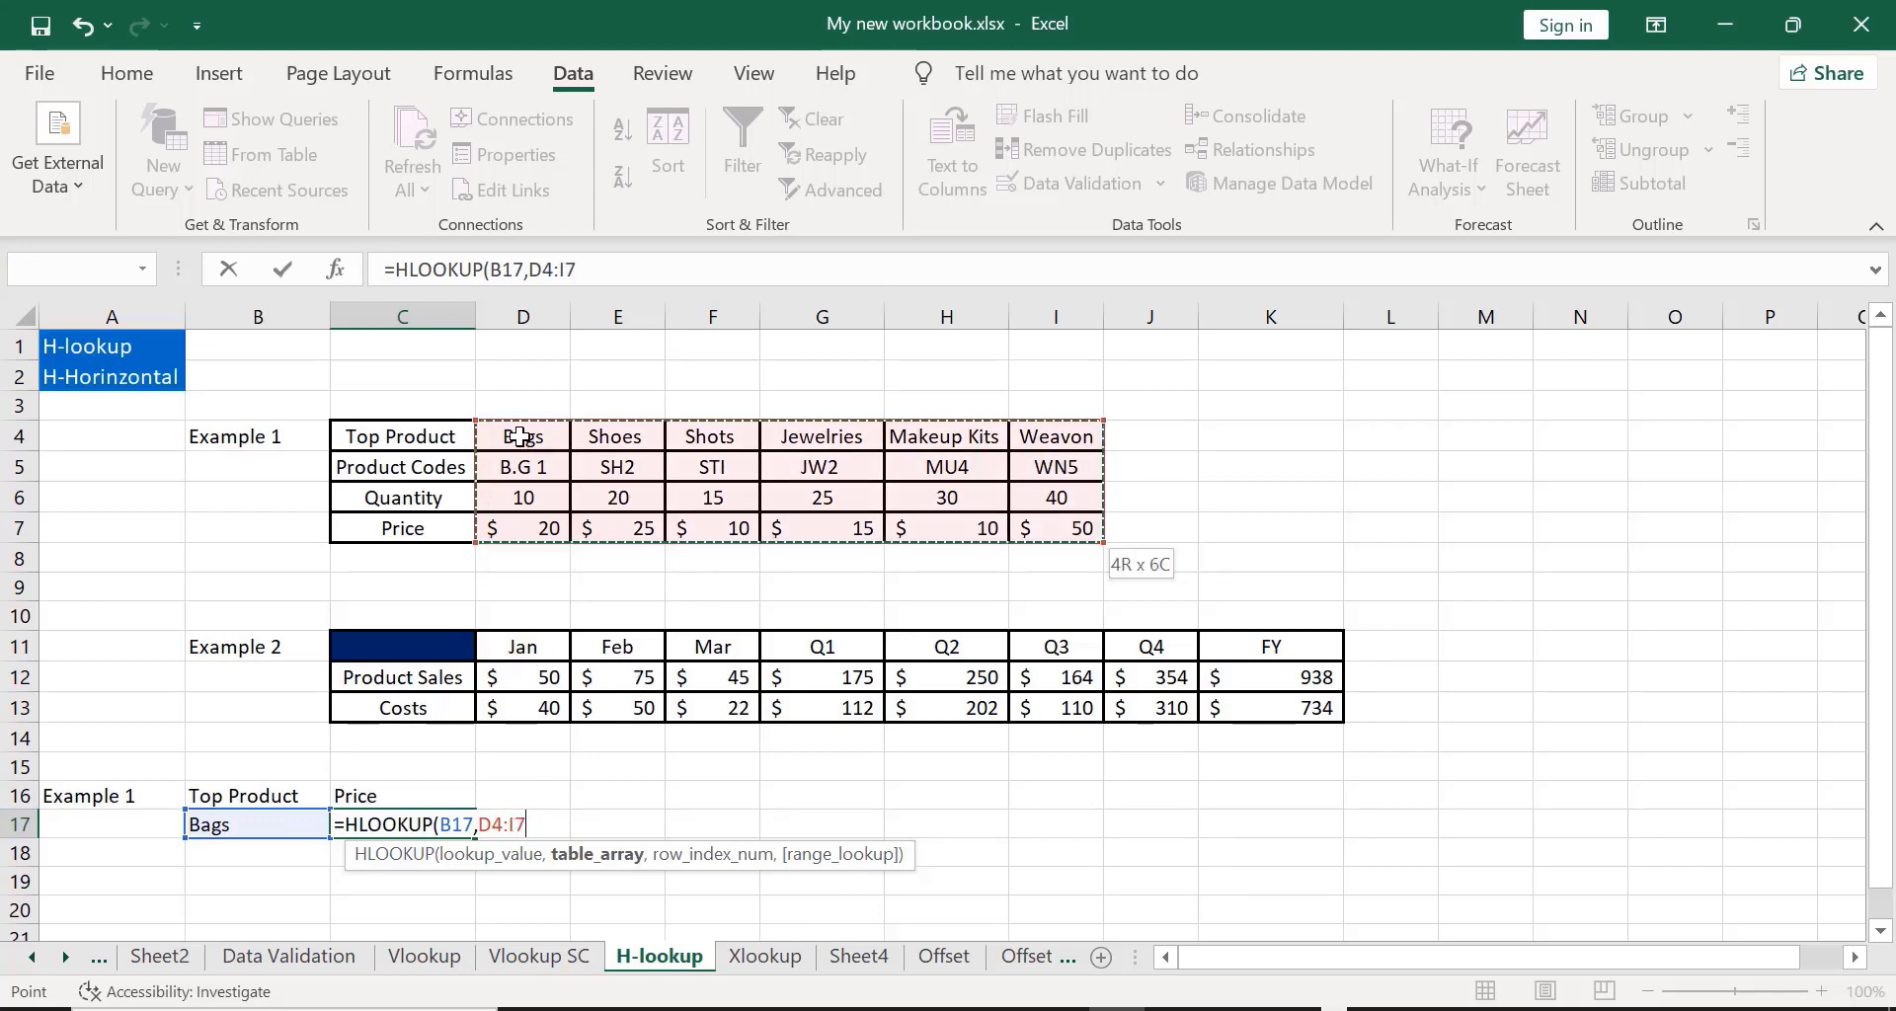
pyautogui.write(',')
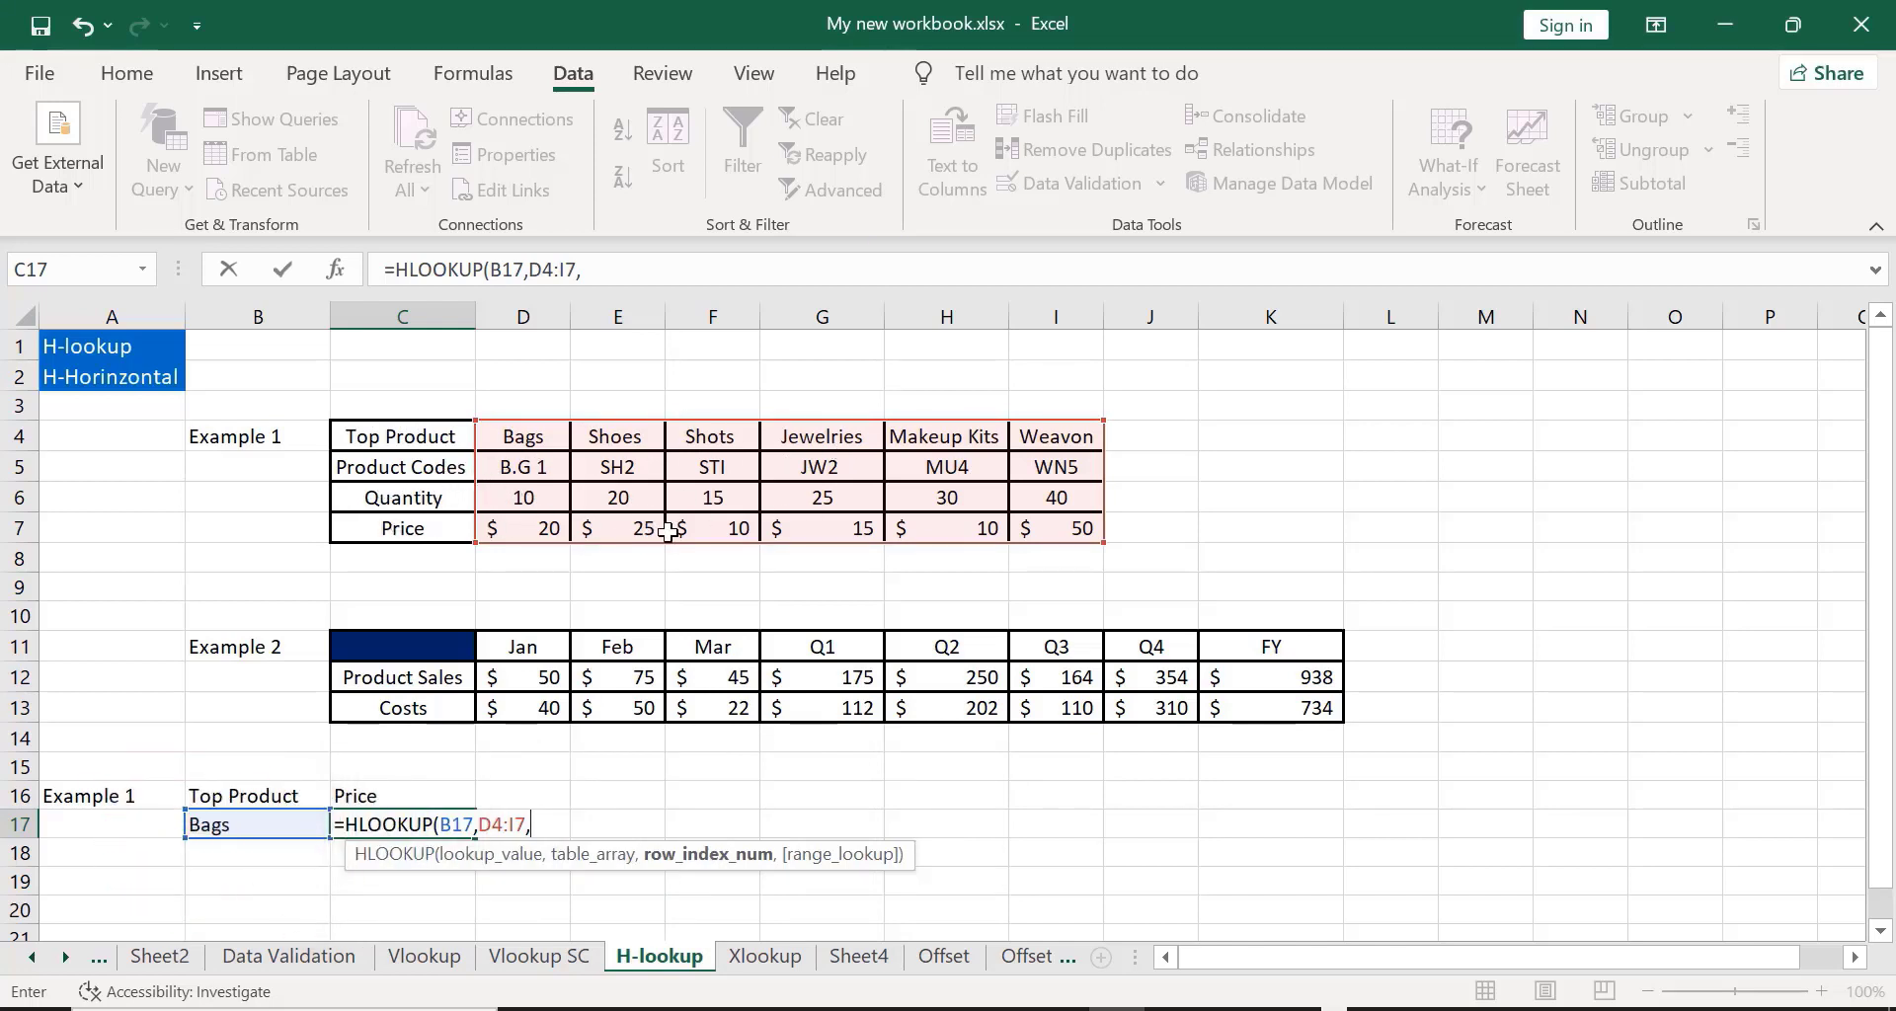
# Step: Complete C17's HLOOKUP formula with row index 4 and FALSE for an exact match, and enter it
pyautogui.write('4,')
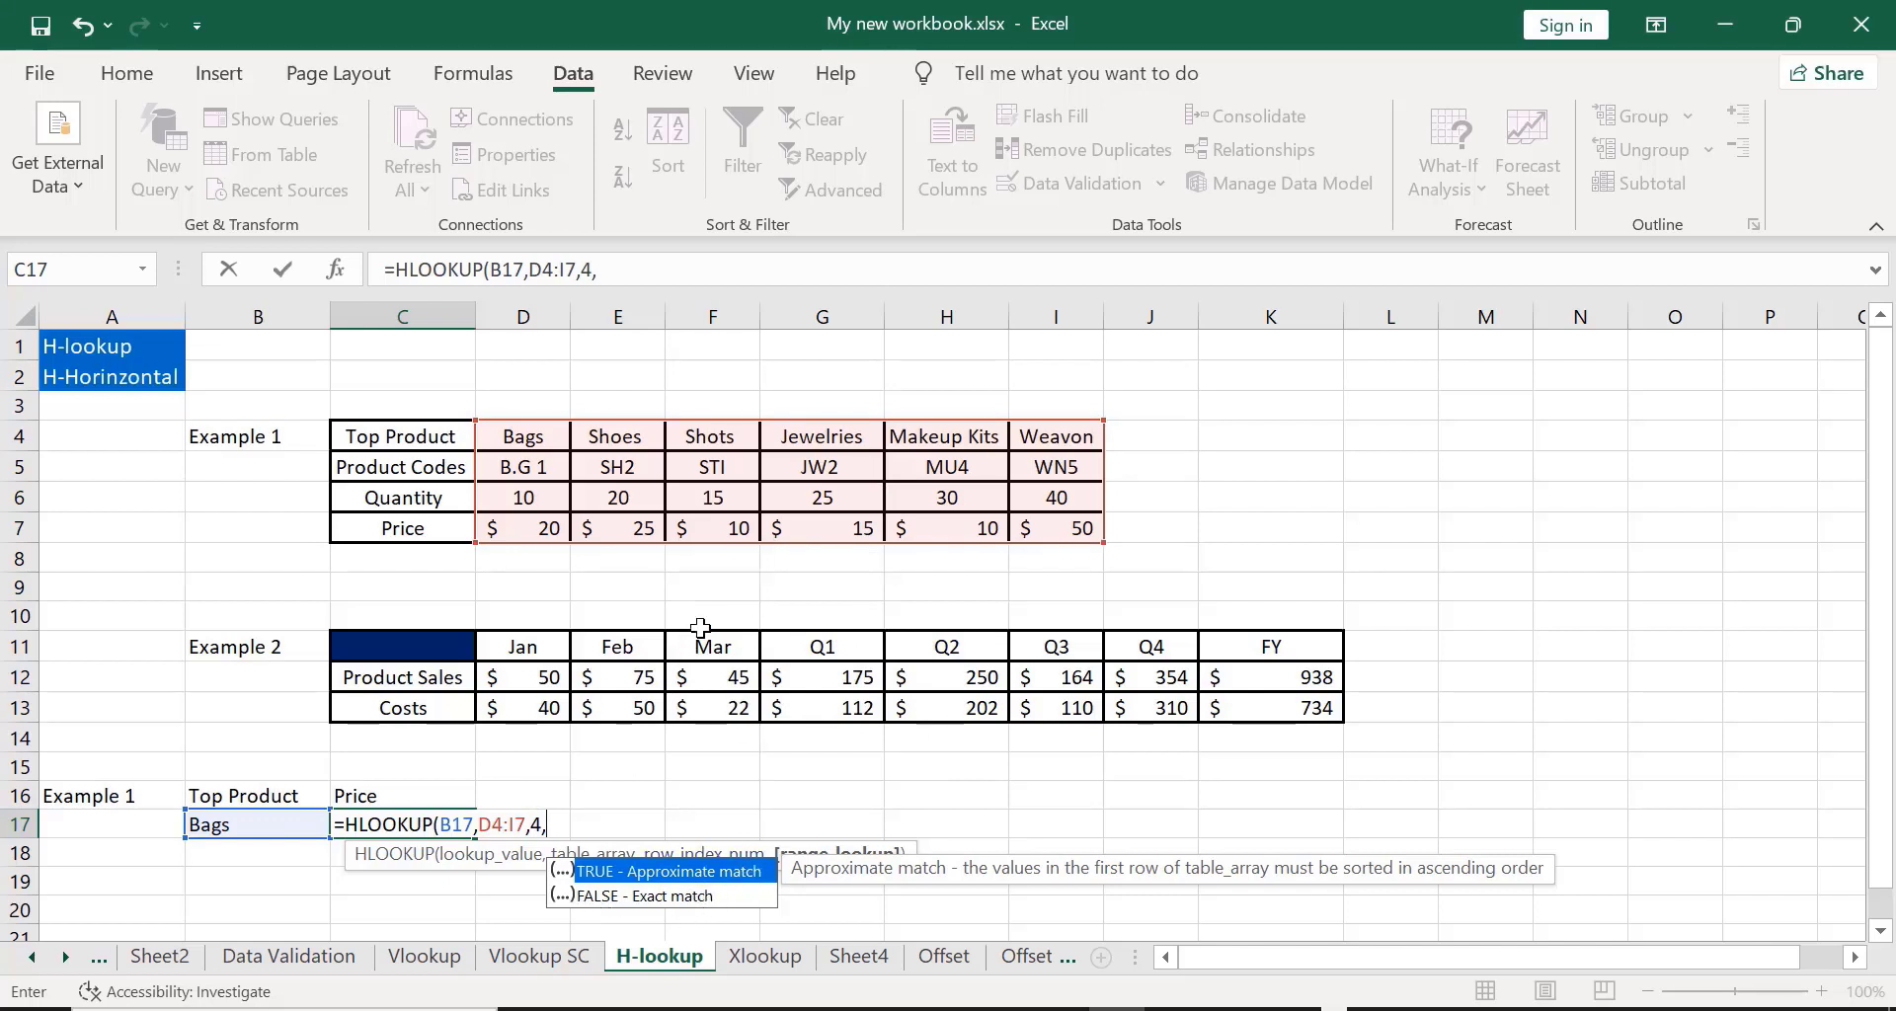
pyautogui.doubleClick(625, 896)
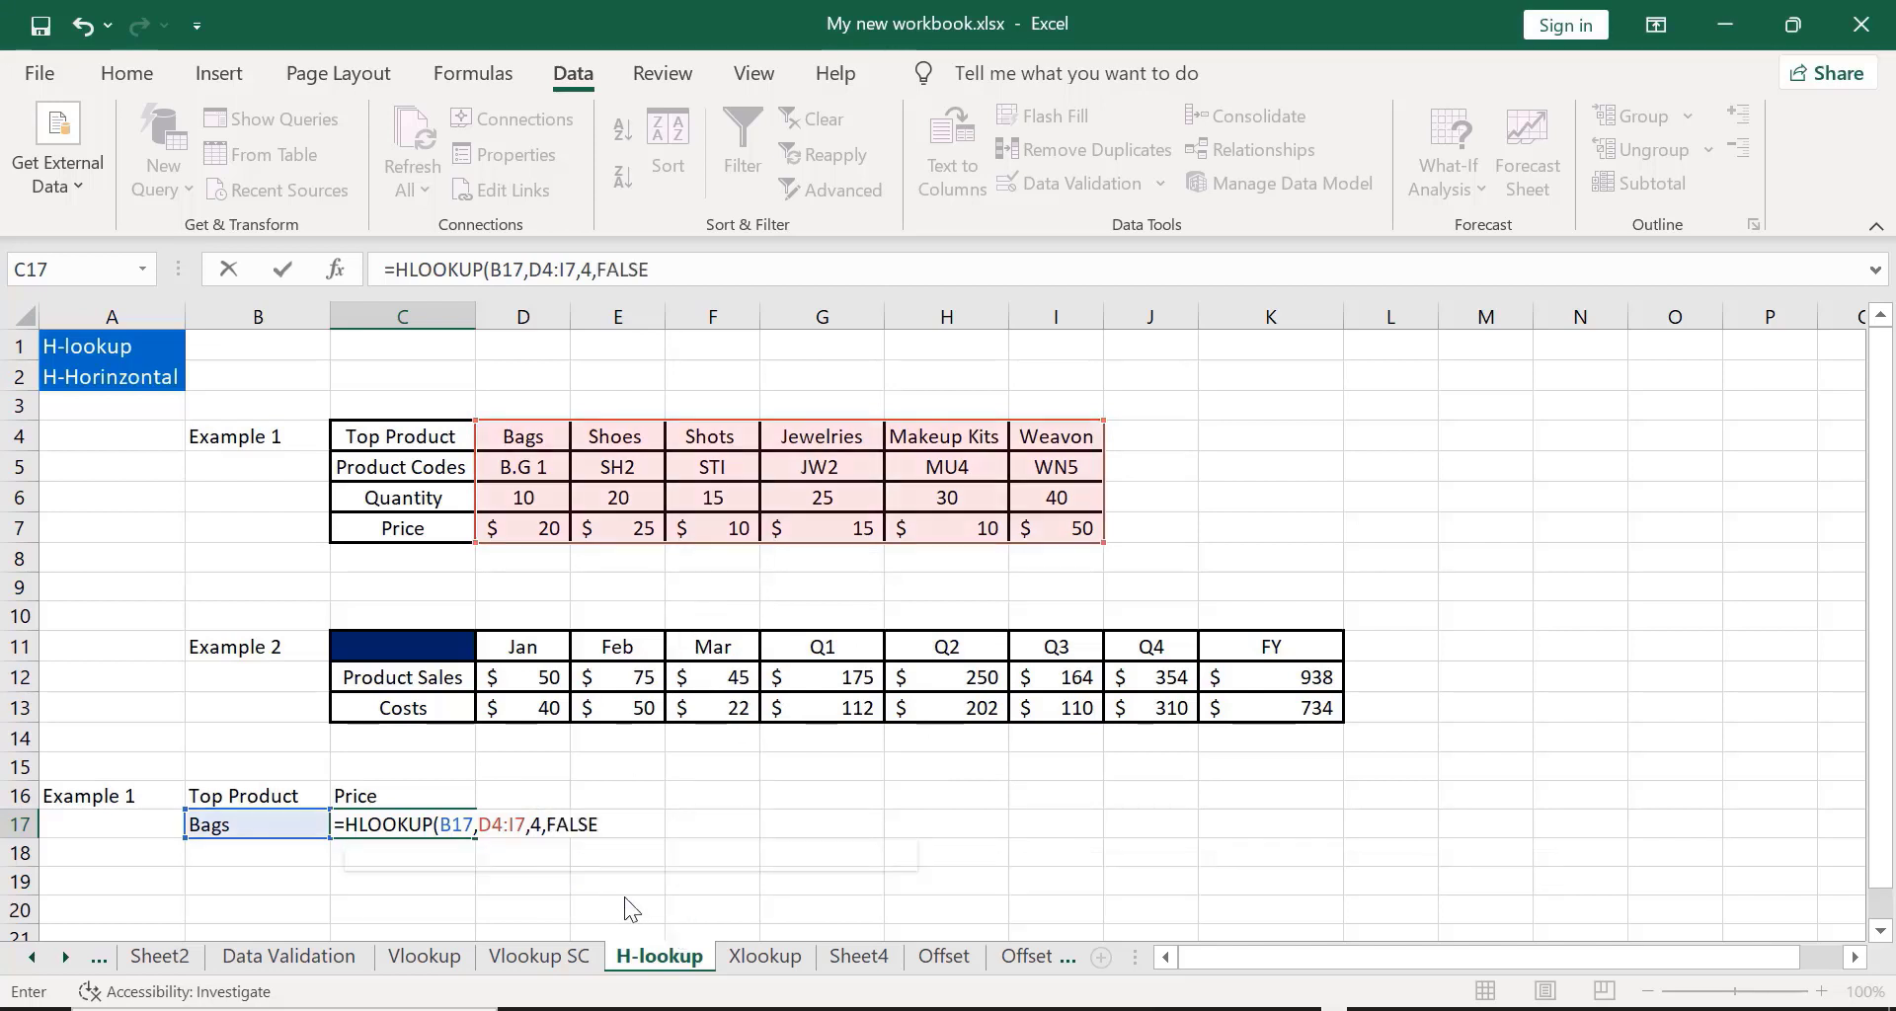
pyautogui.write(')')
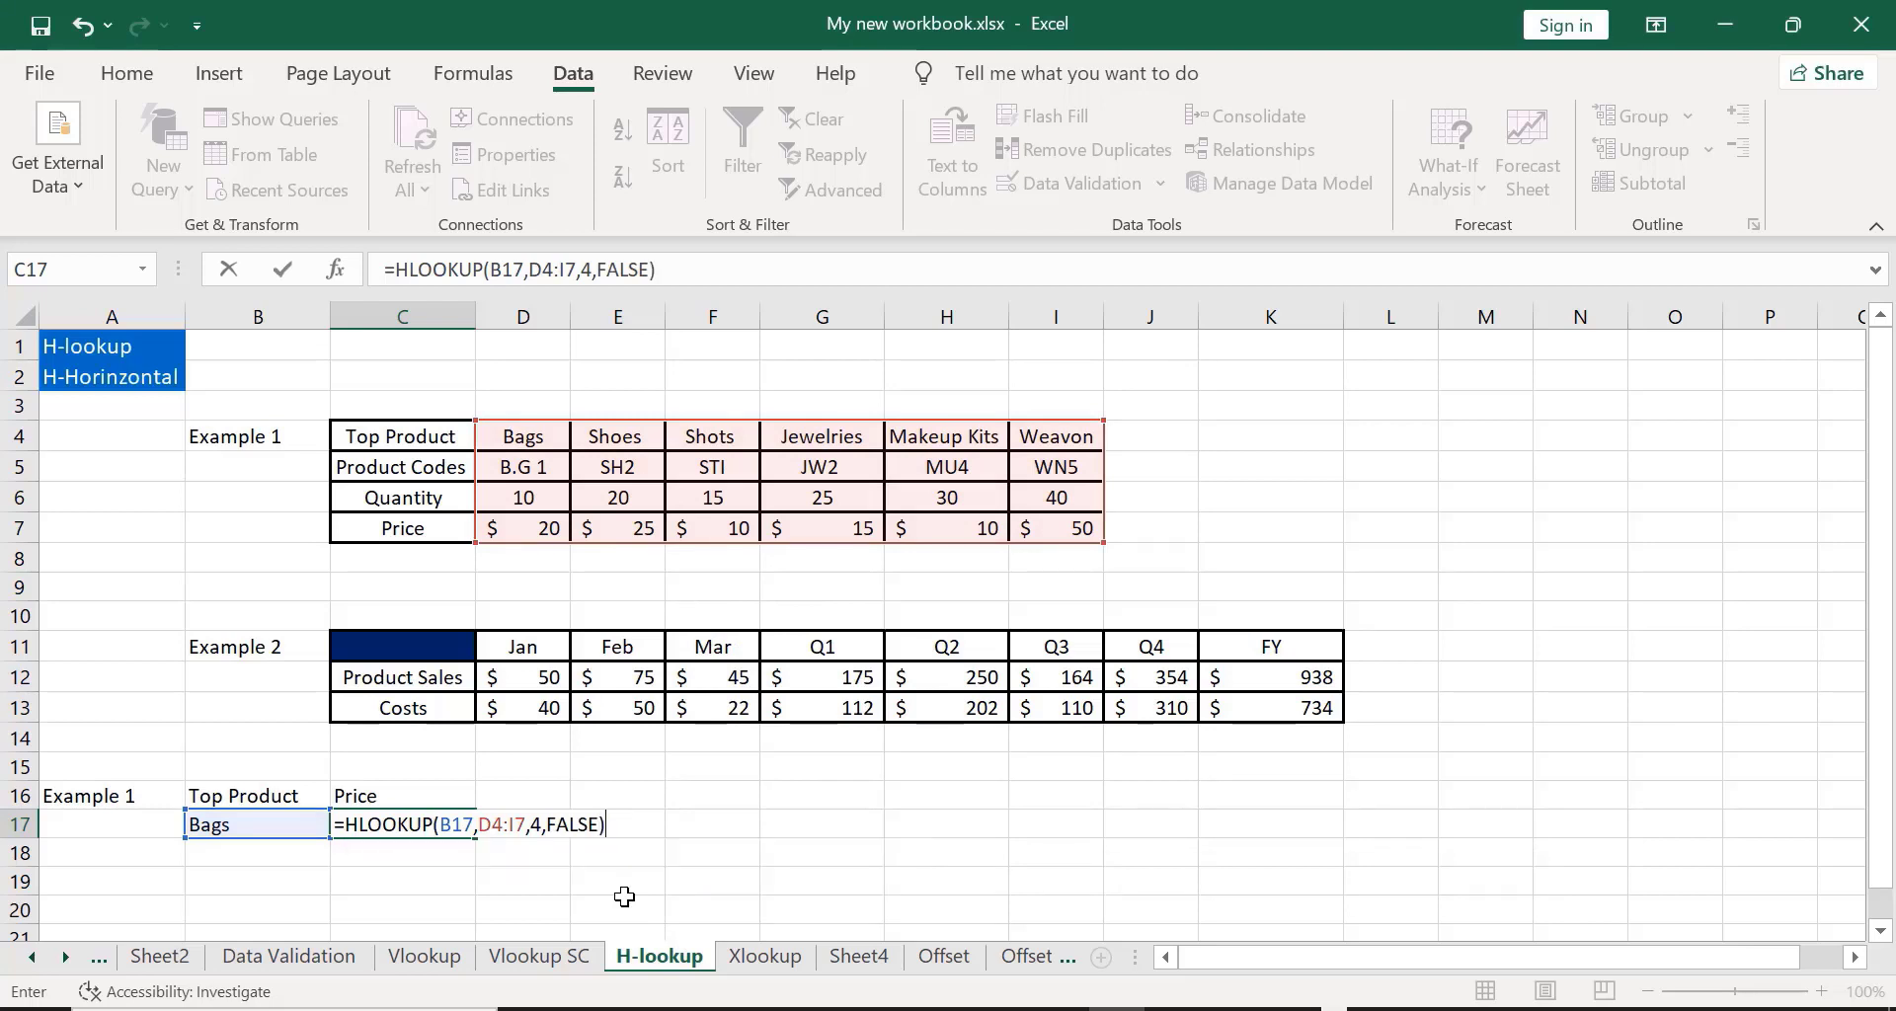
pyautogui.press('Return')
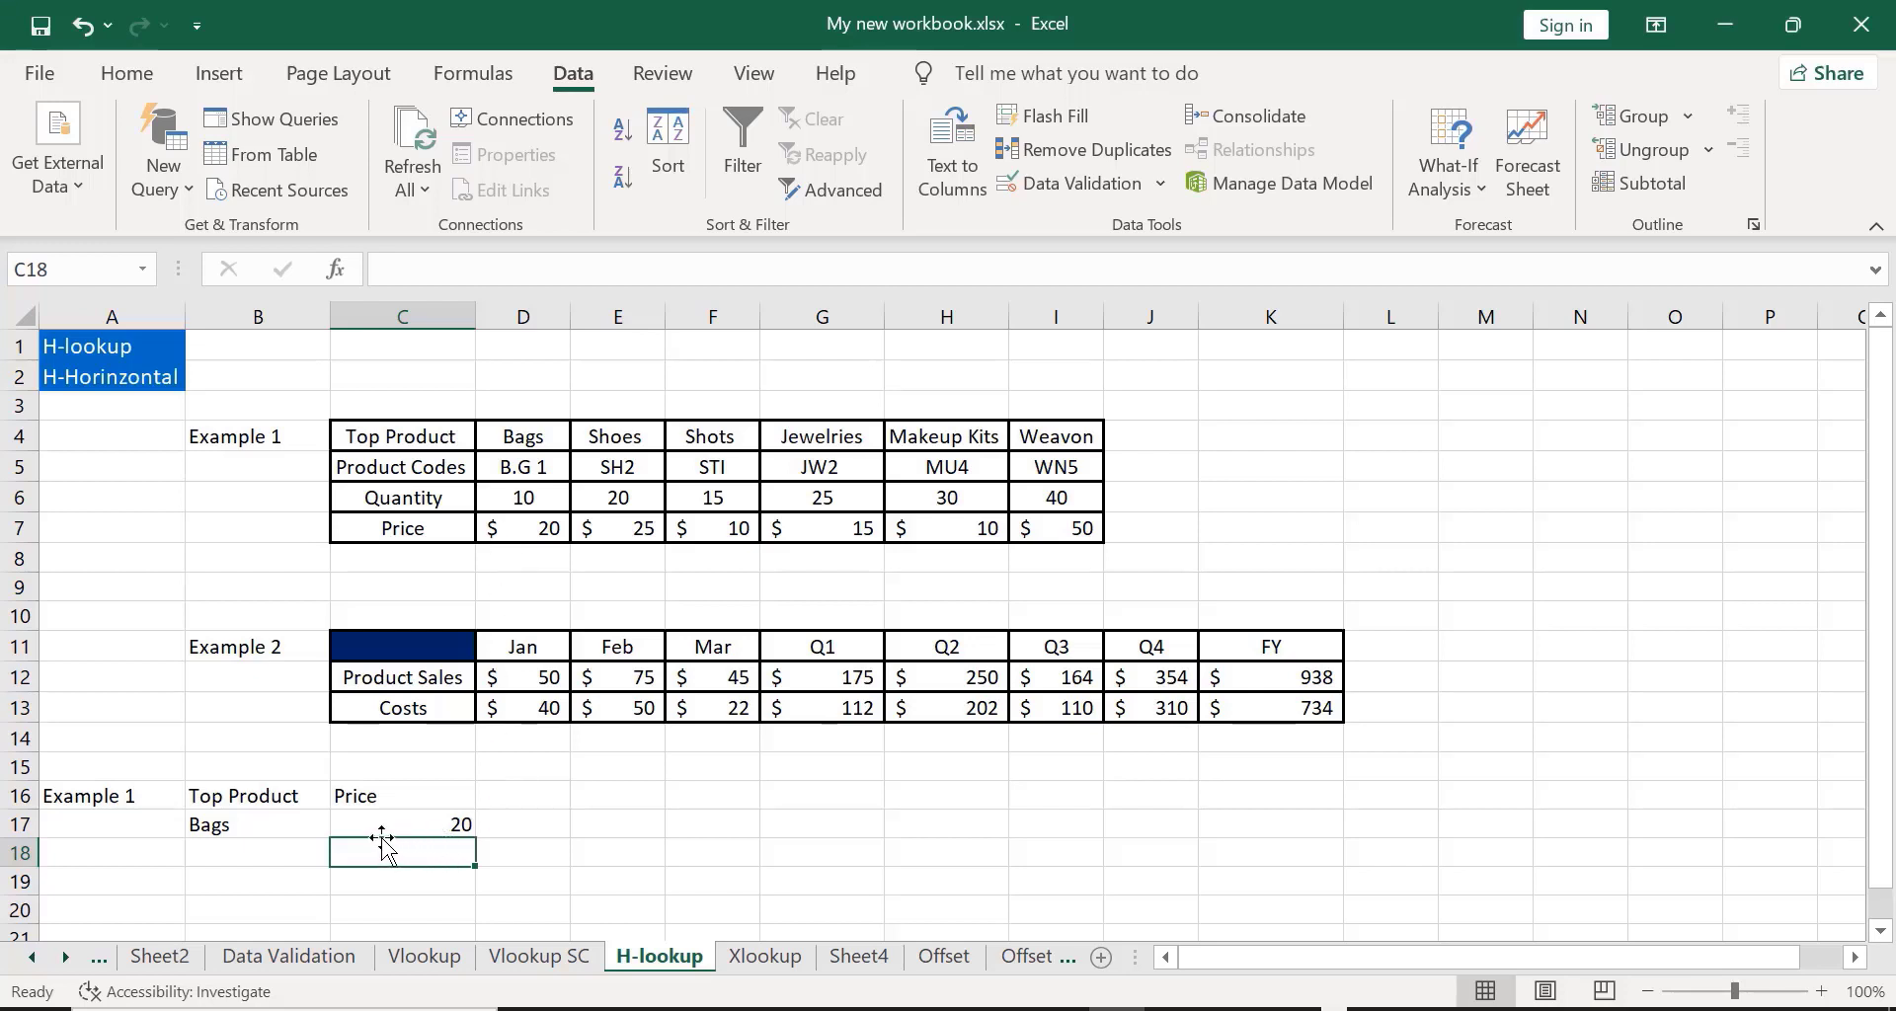
# Step: Test the price lookup by choosing Shoes, Jewelries and finally Weavon from the product dropdown in B17
pyautogui.click(227, 824)
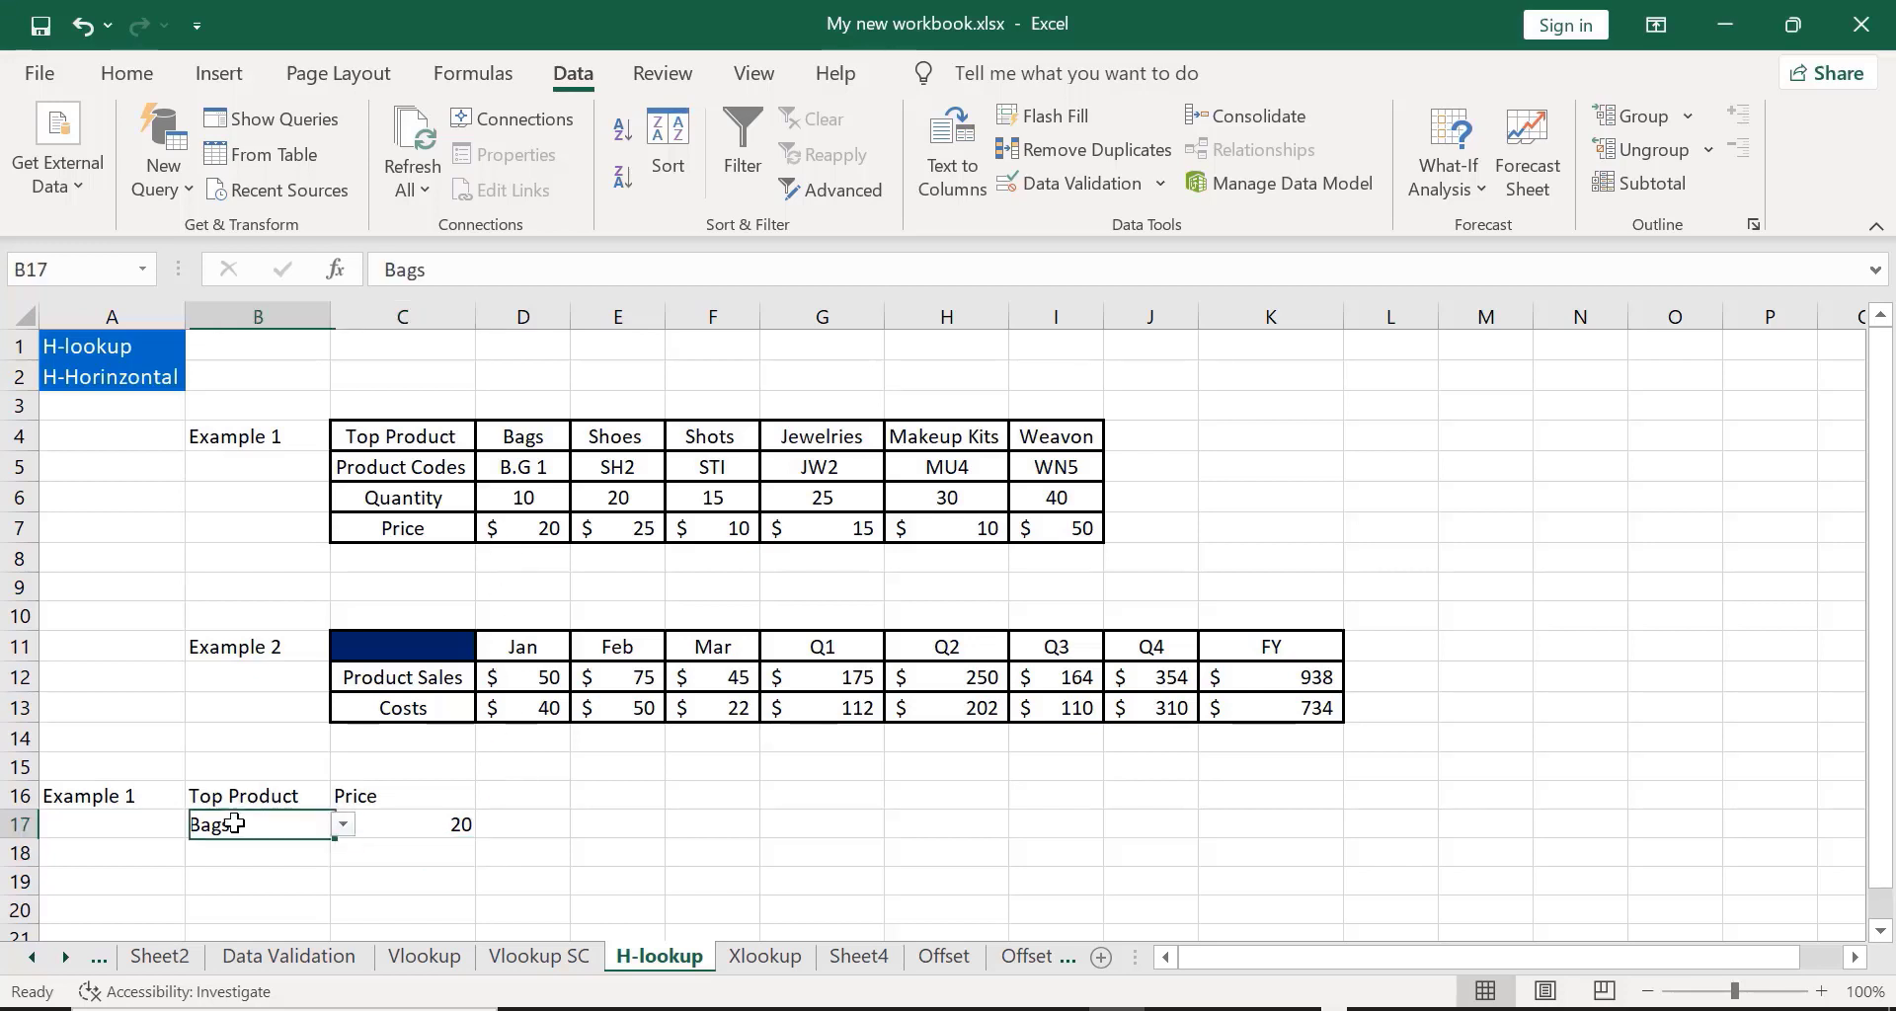
pyautogui.click(342, 825)
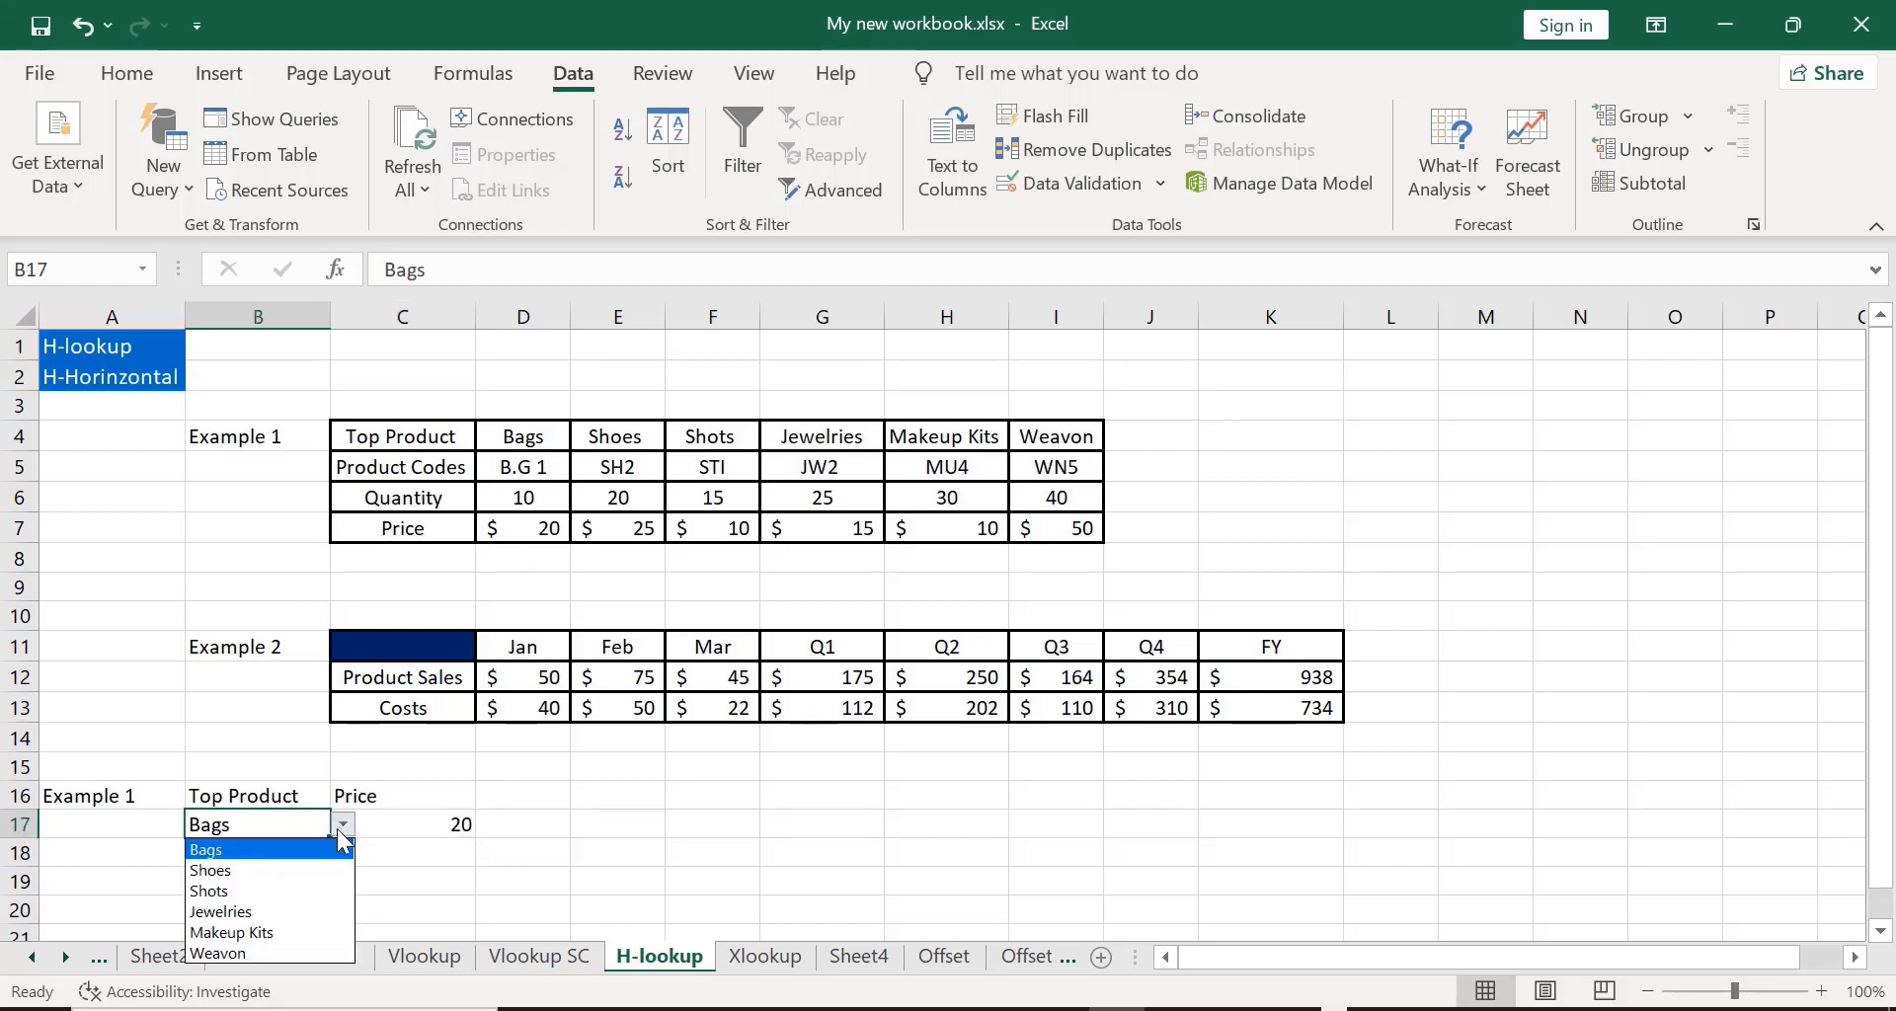
pyautogui.click(280, 870)
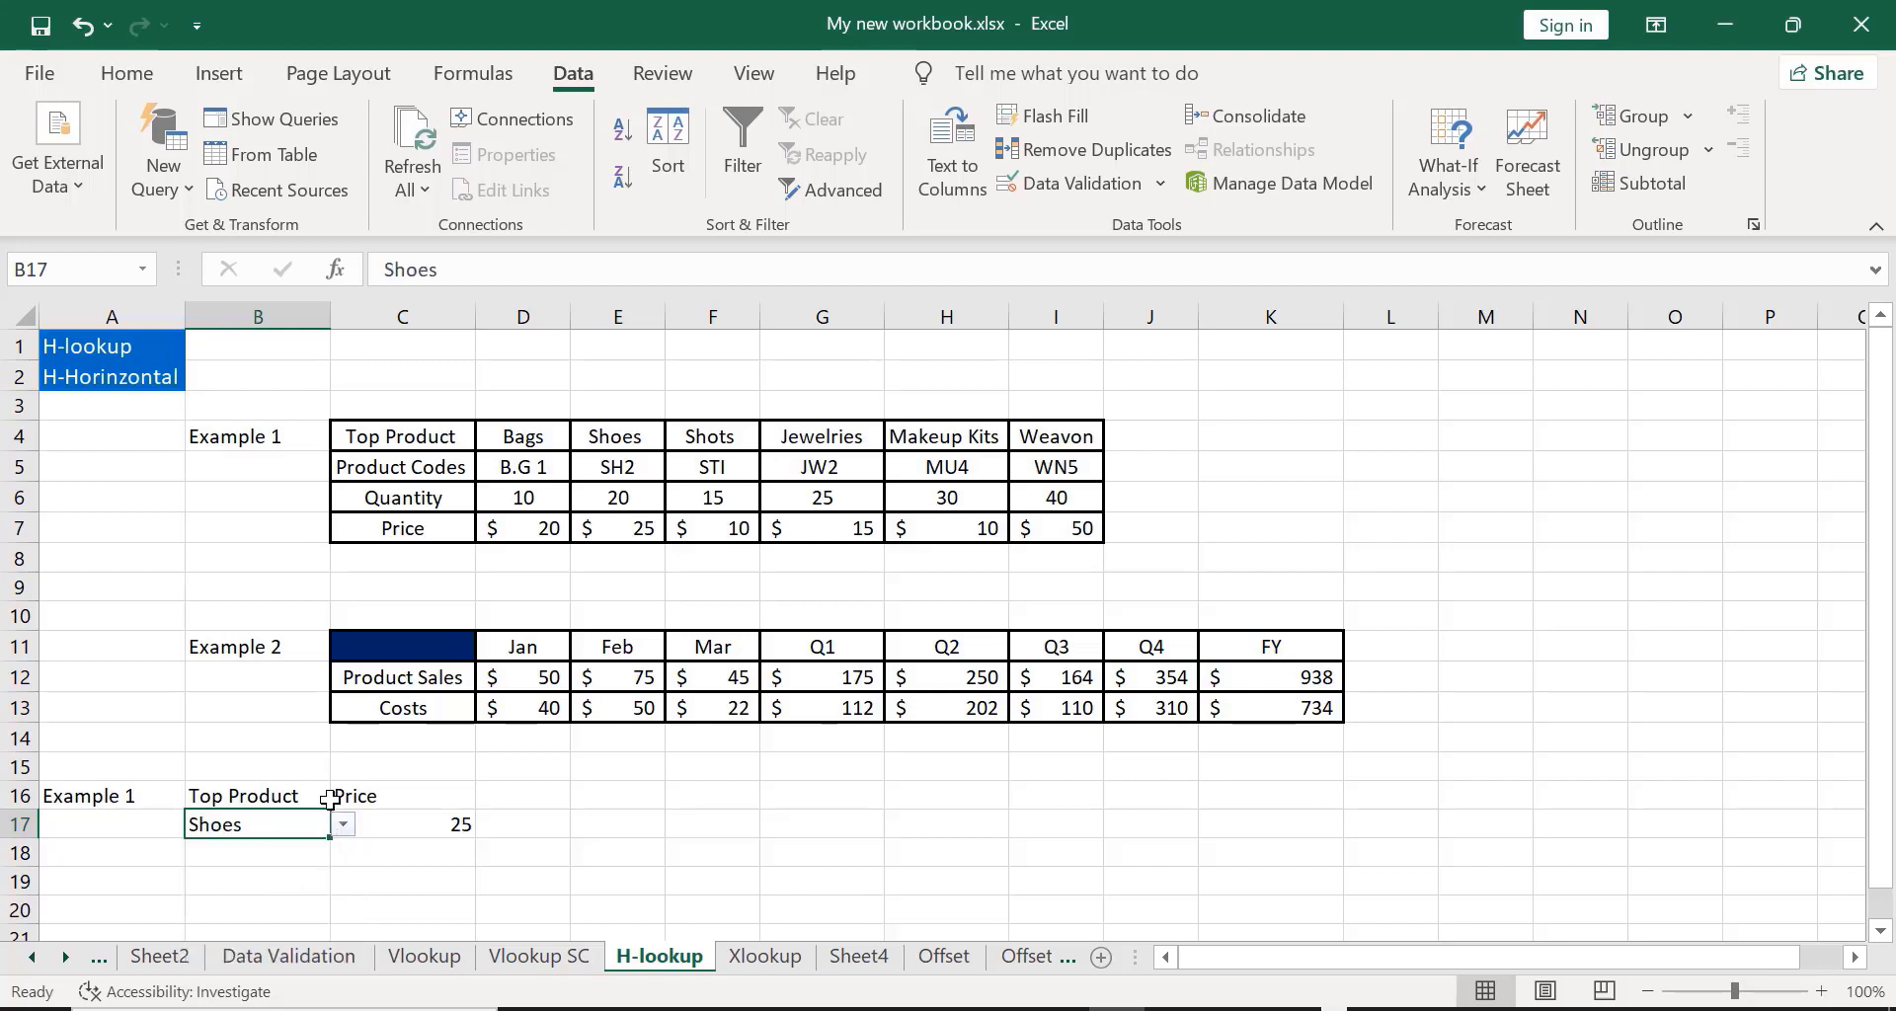
pyautogui.click(347, 827)
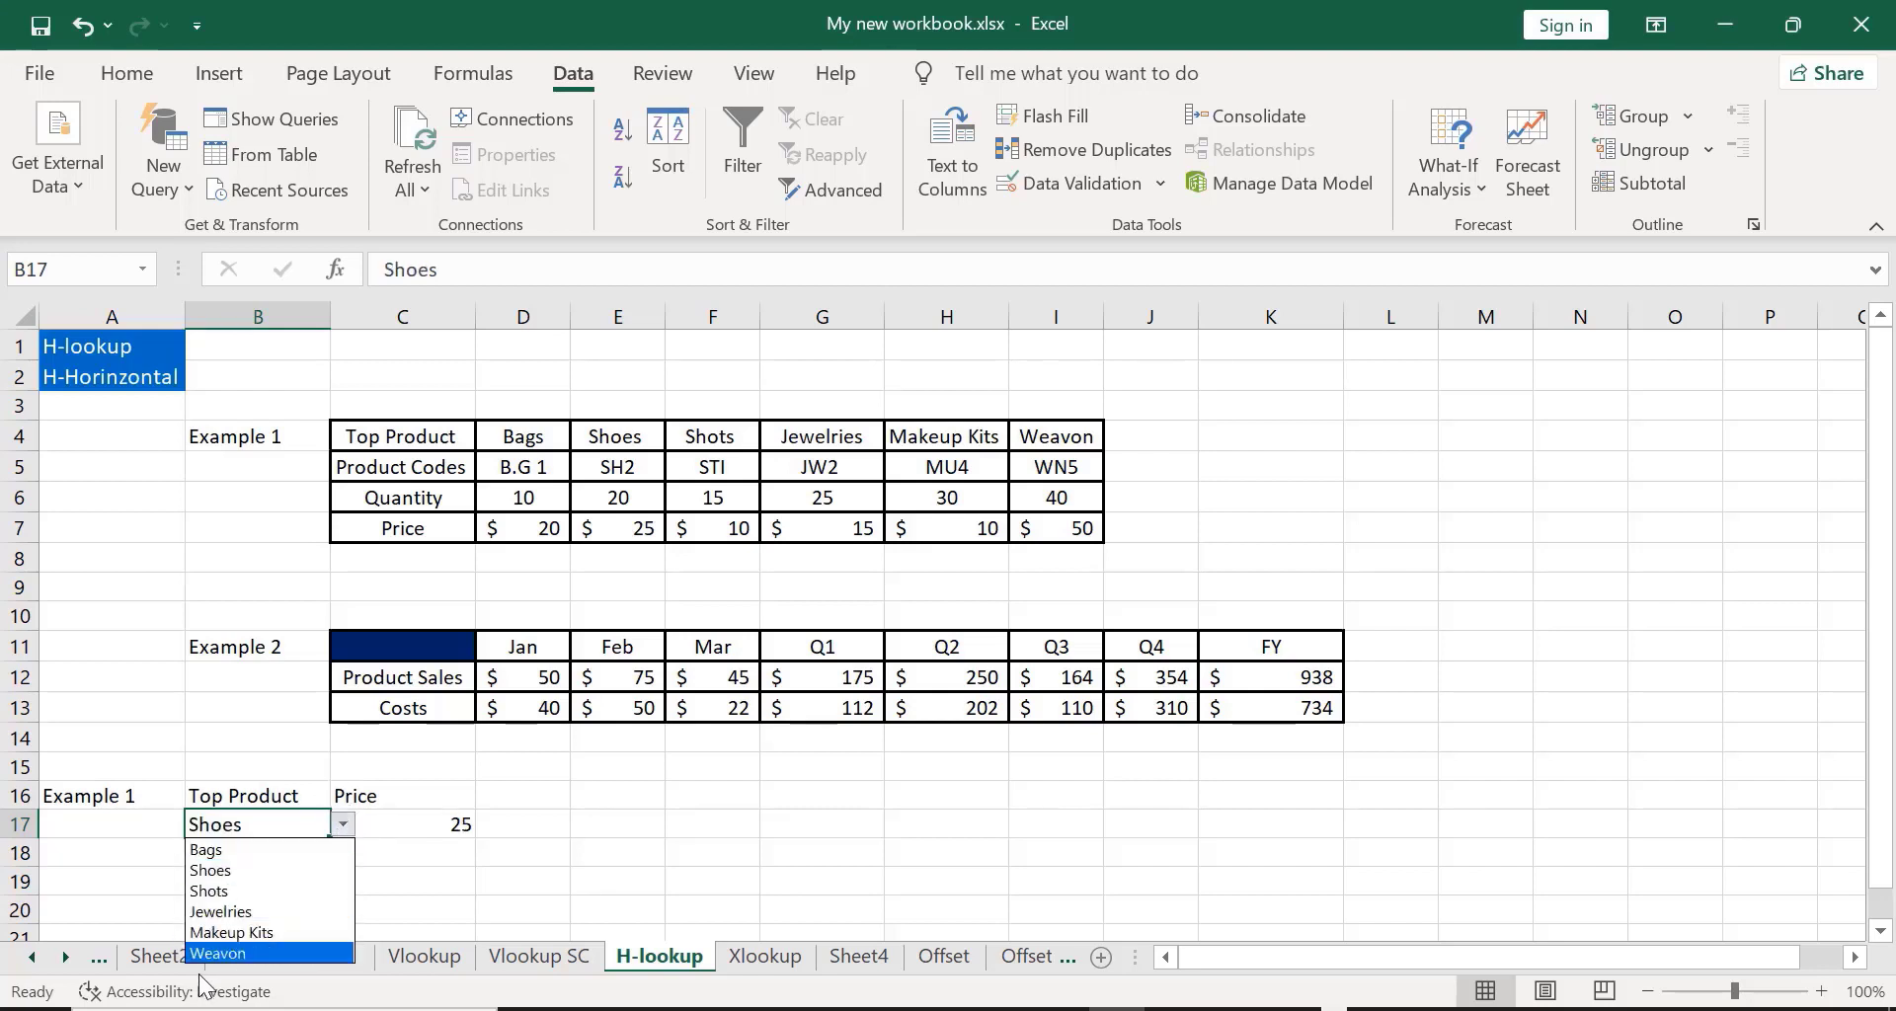
pyautogui.click(233, 912)
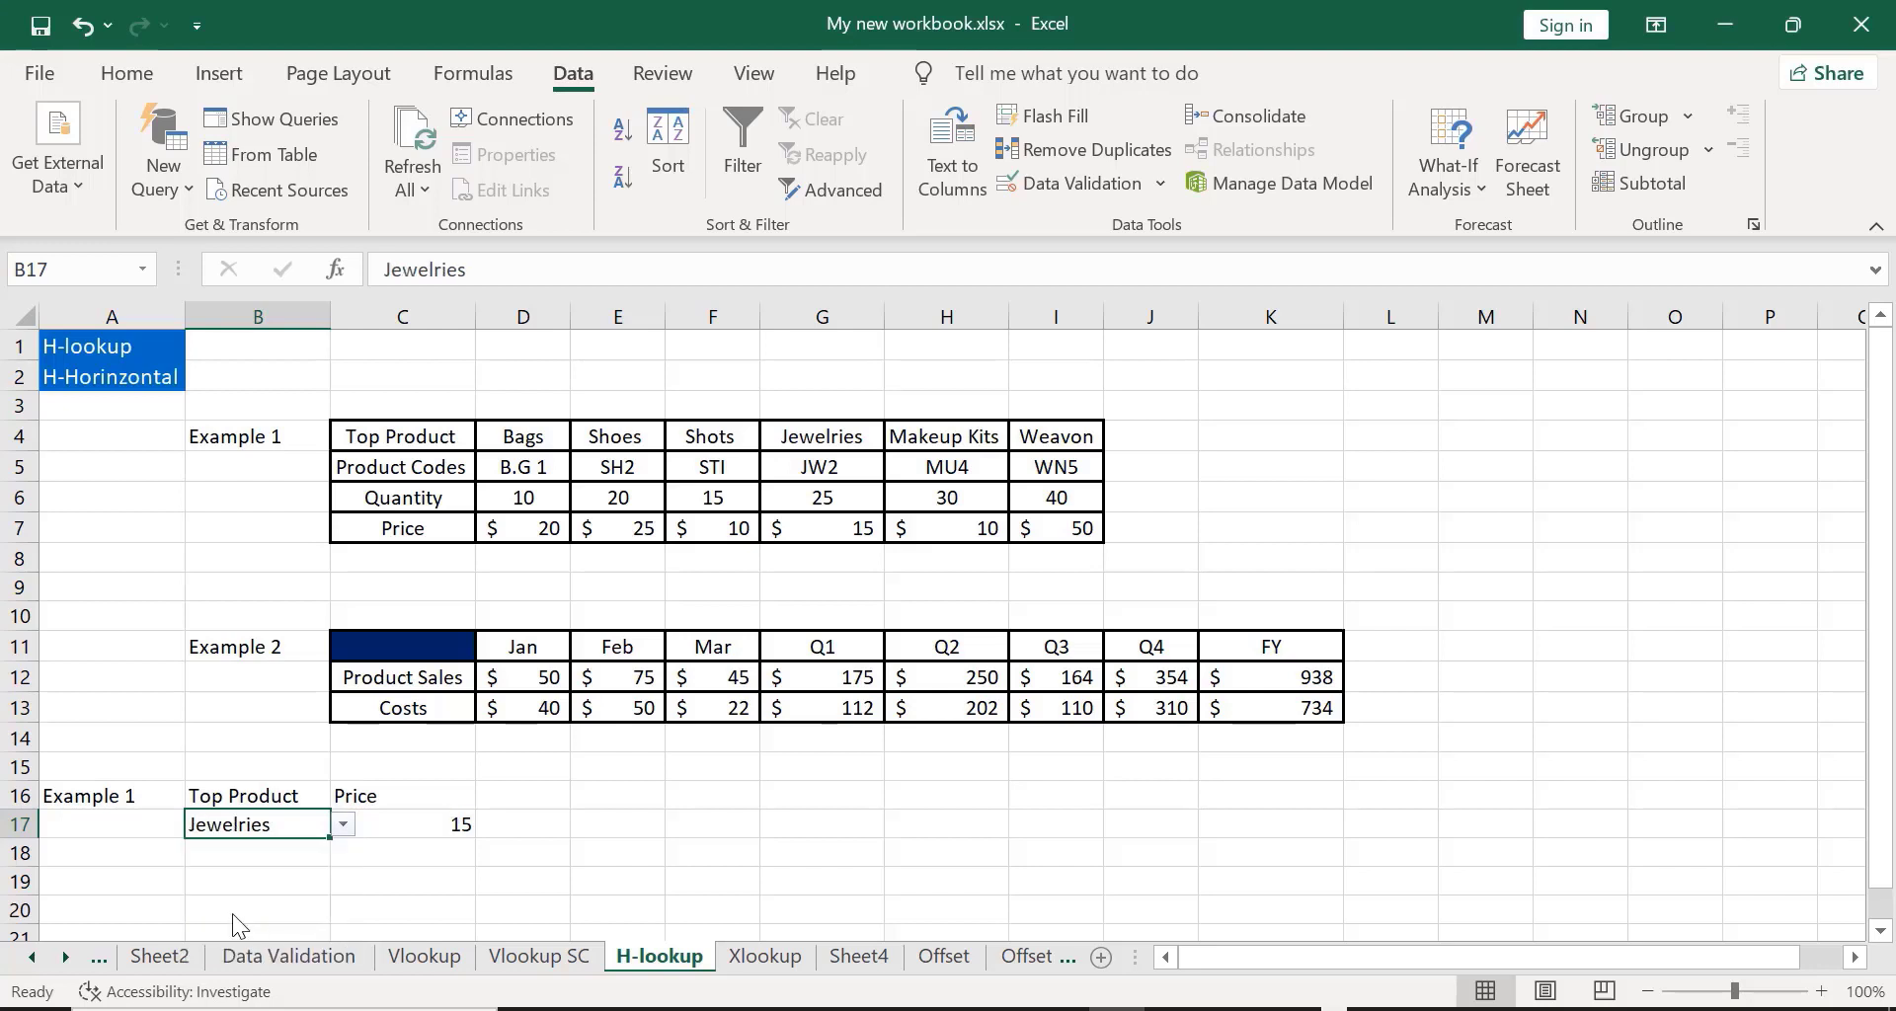
pyautogui.click(344, 828)
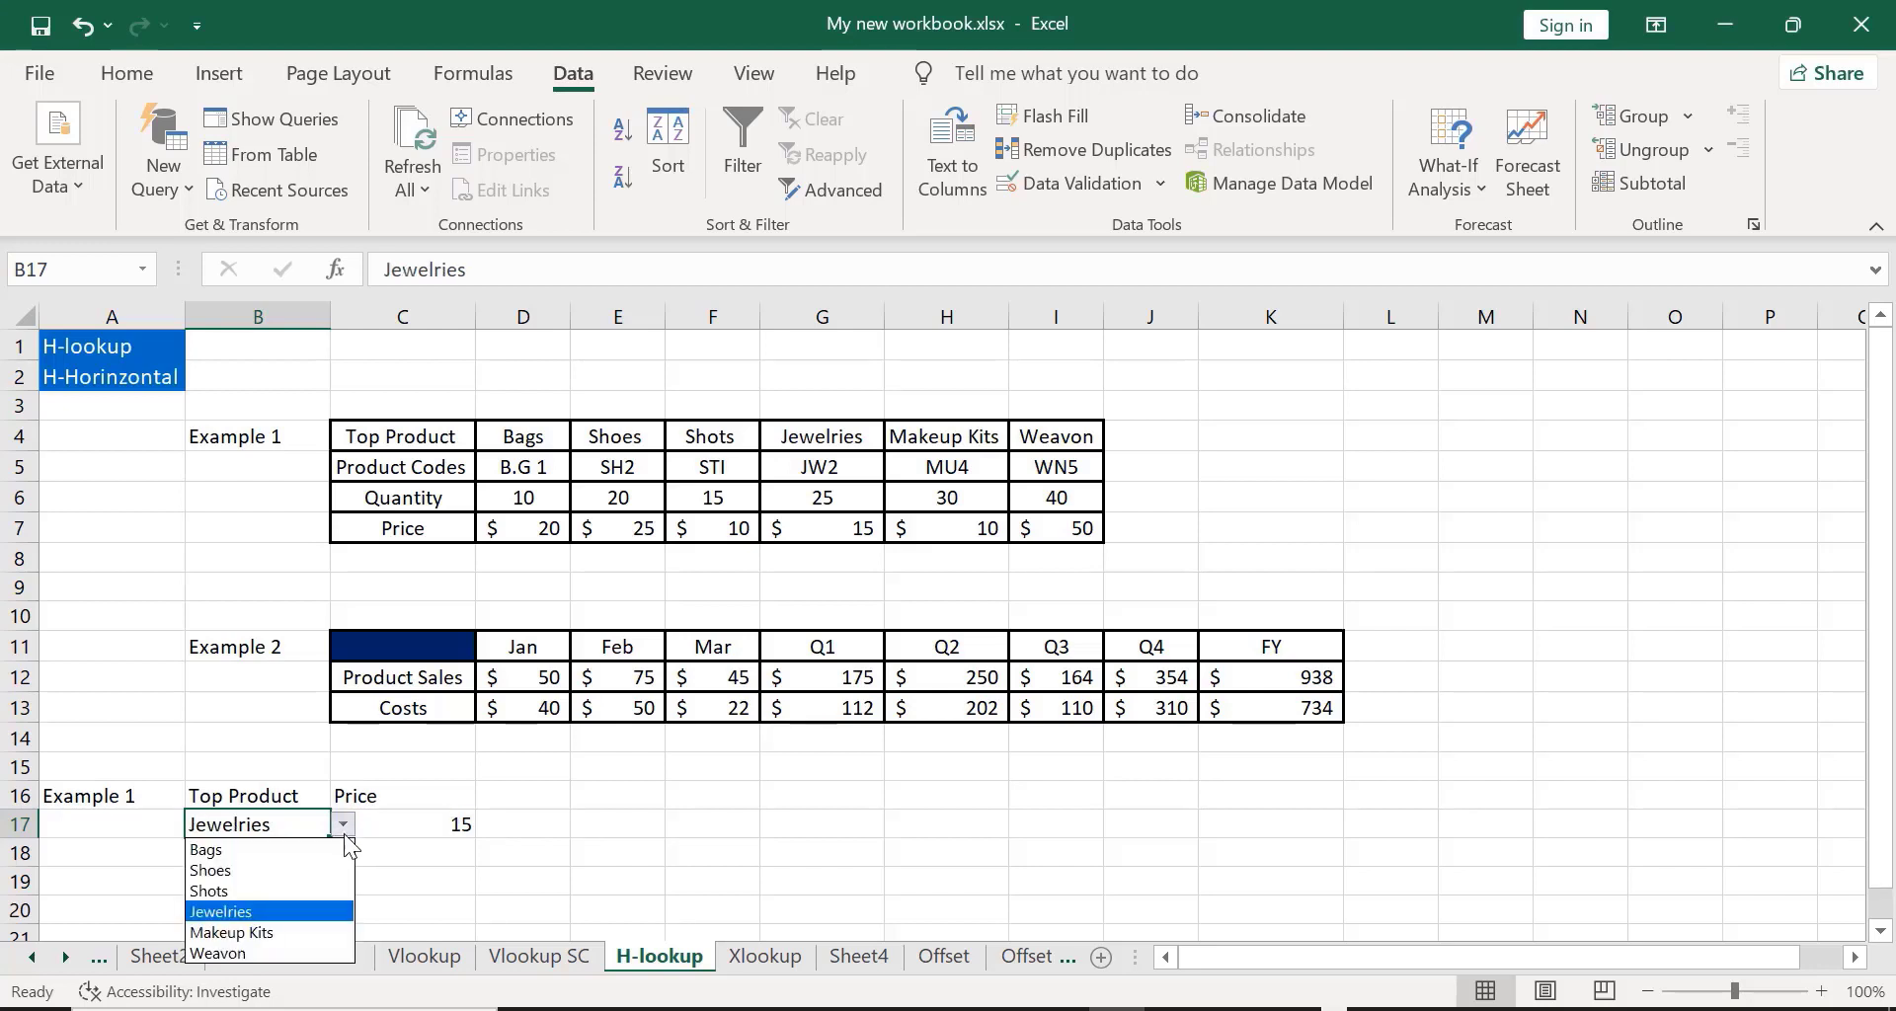
pyautogui.click(237, 953)
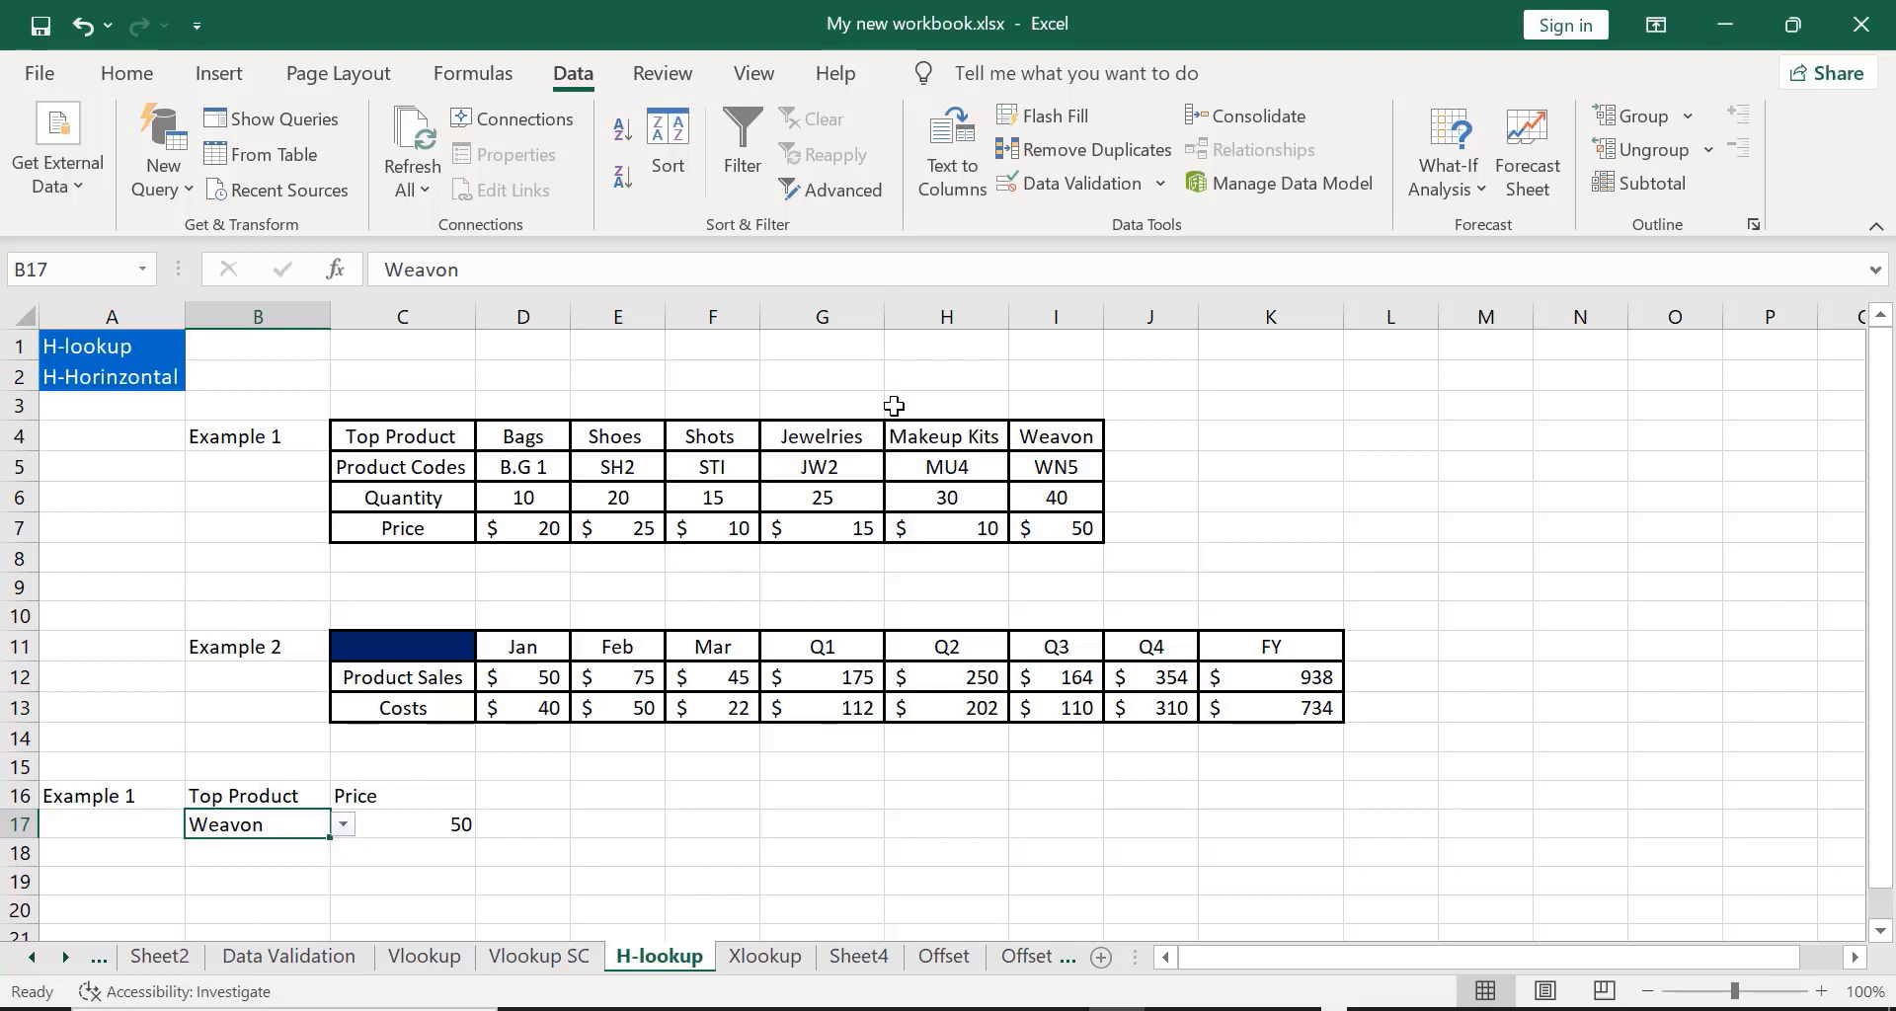
# Step: Enter the labels "Top Product" in B19 and "Quantity" in C19 for a second lookup
pyautogui.hotkey('alt', 'Tab')
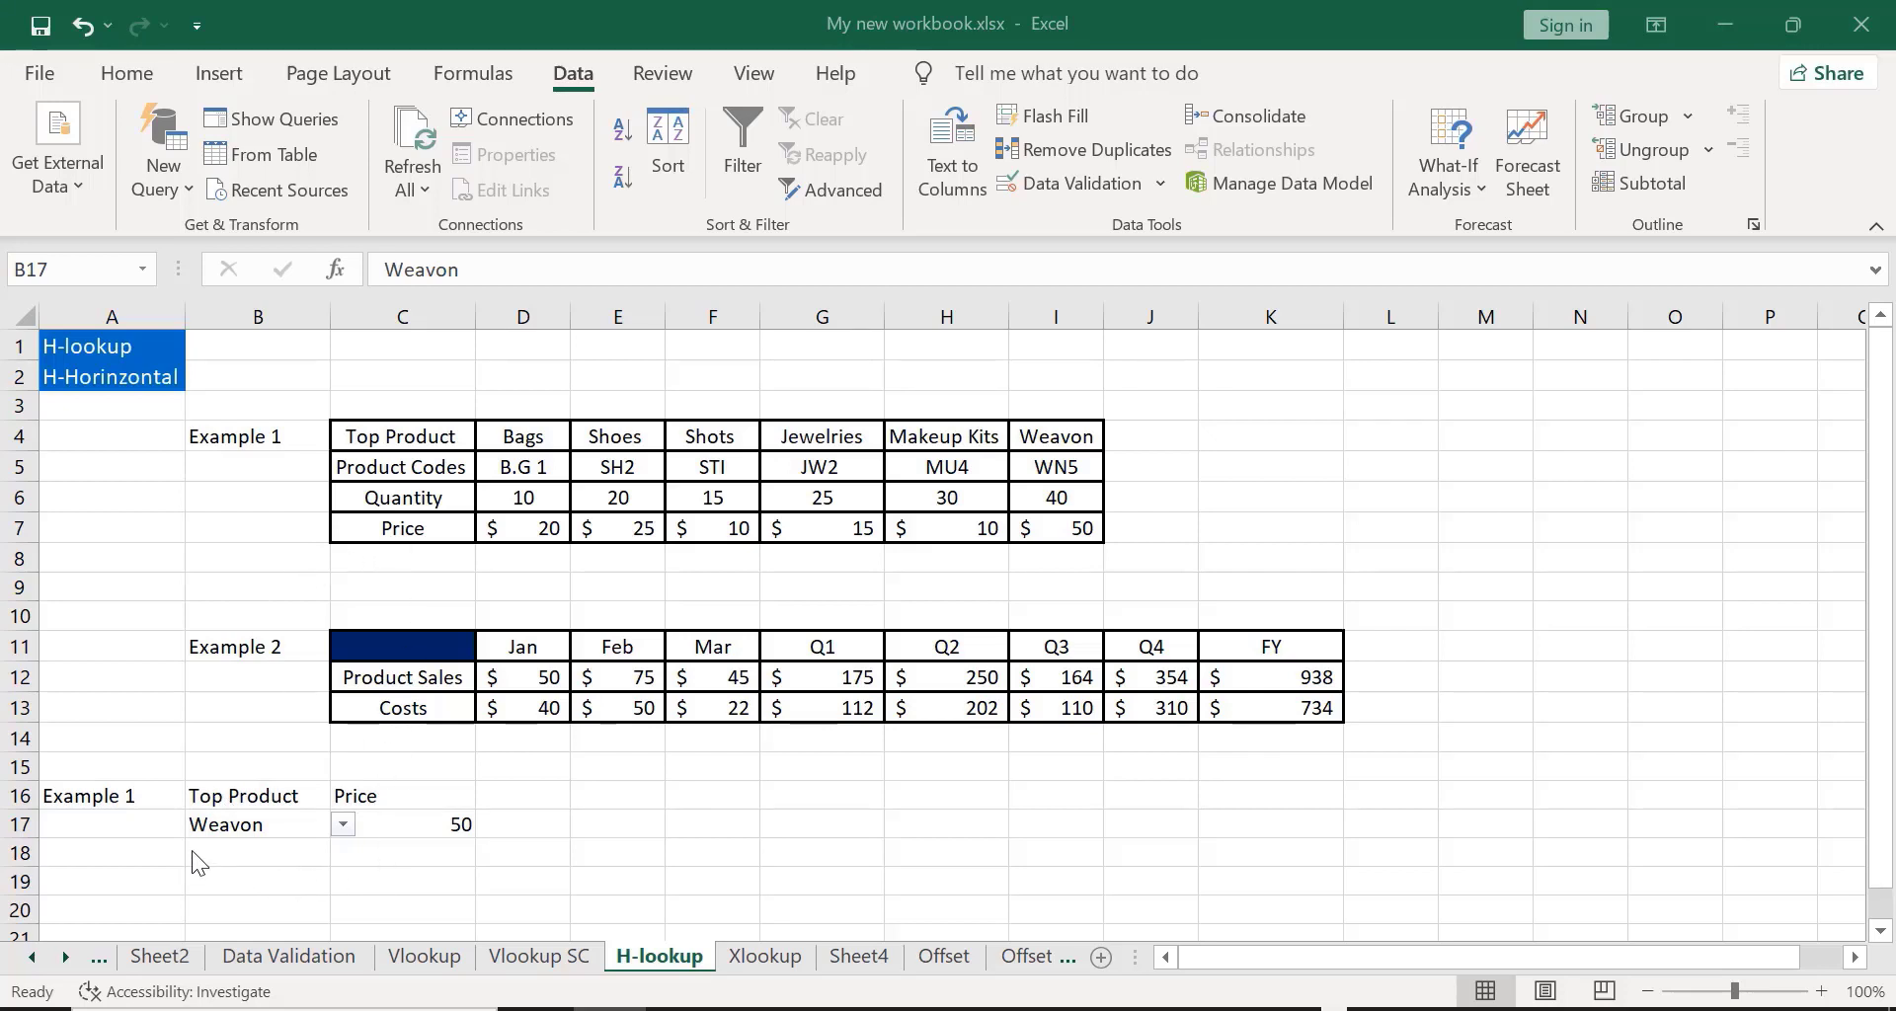
pyautogui.click(215, 872)
pyautogui.click(215, 873)
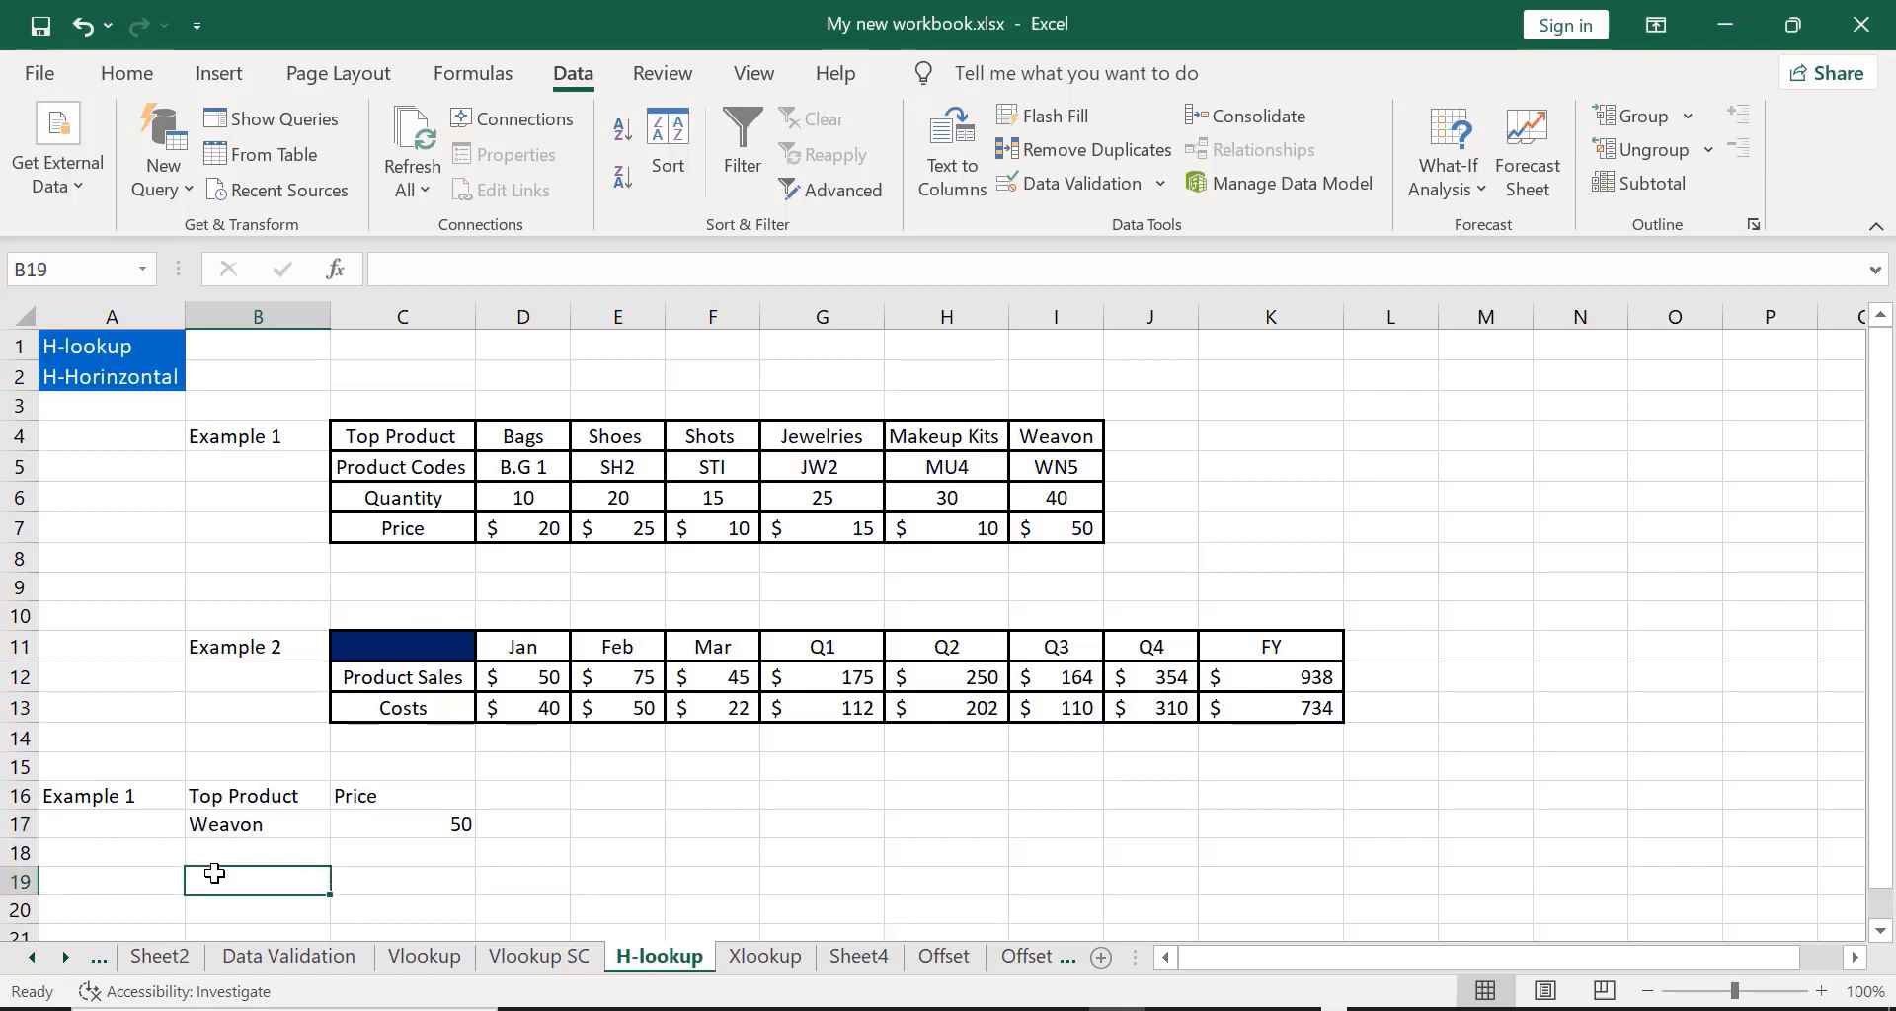
pyautogui.write('T')
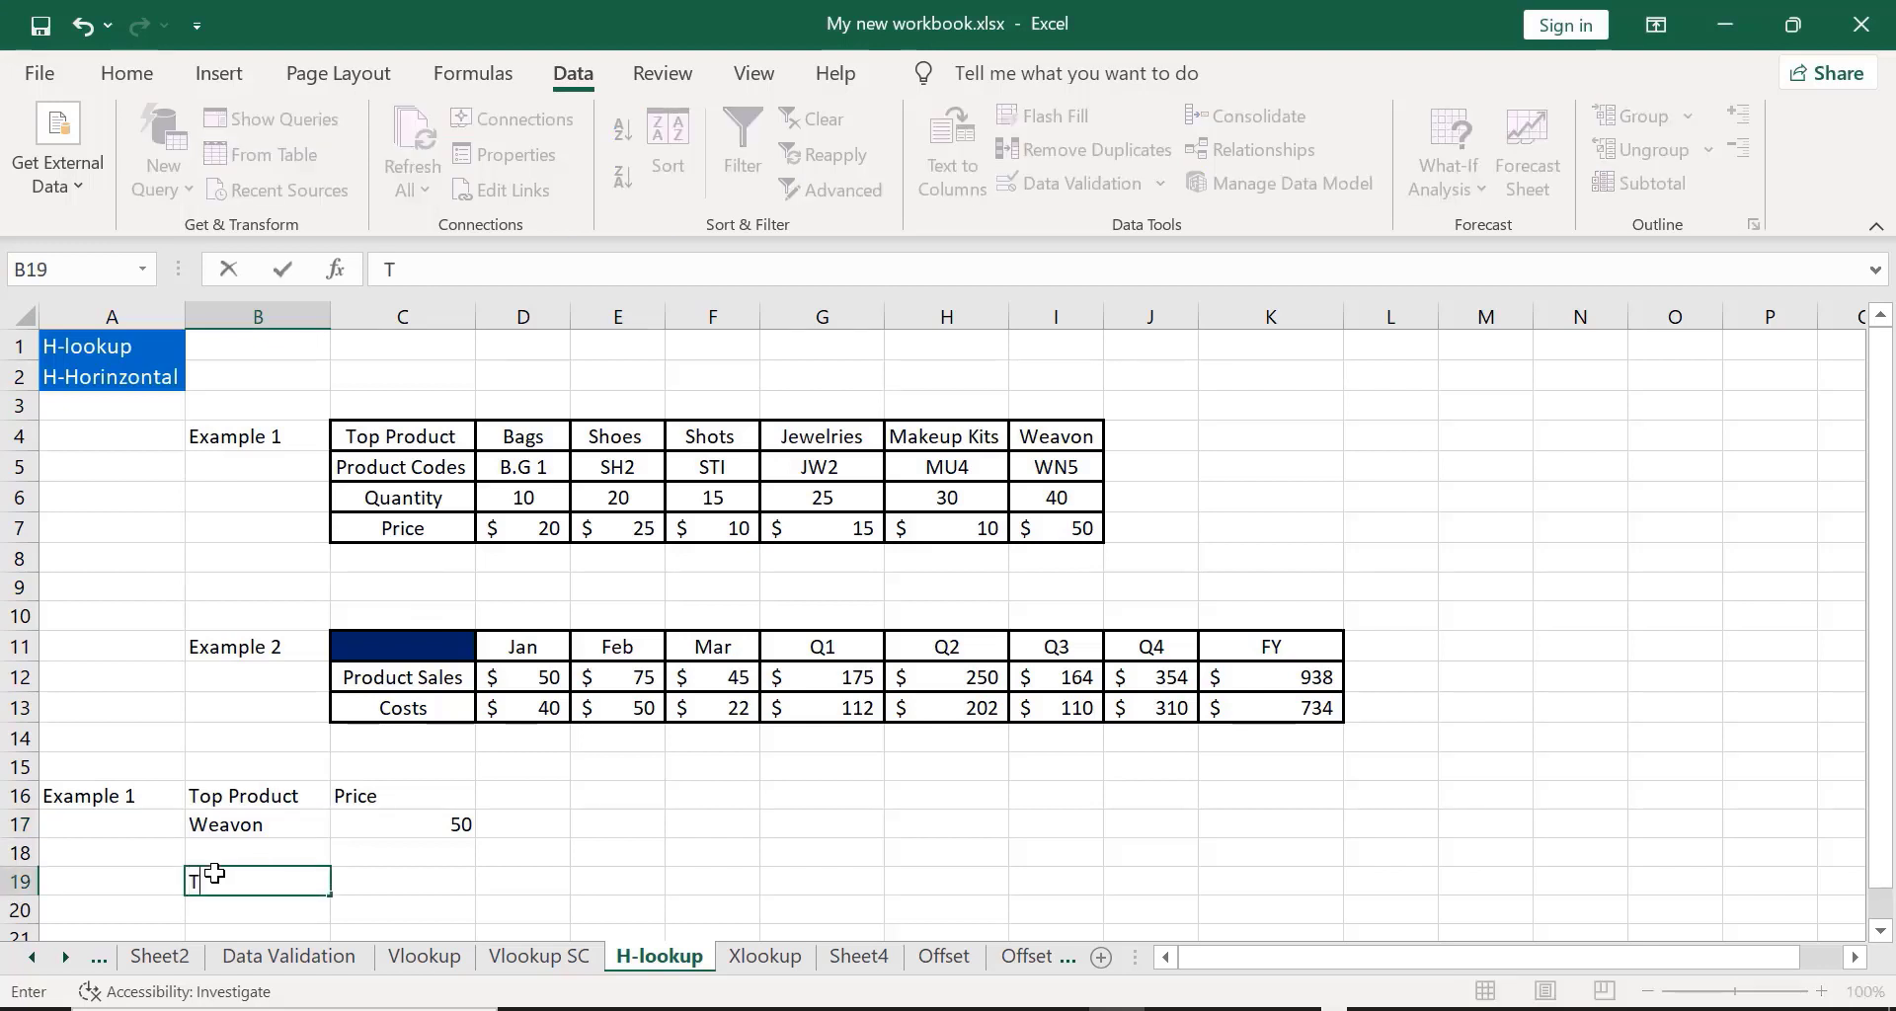
pyautogui.write('op Product')
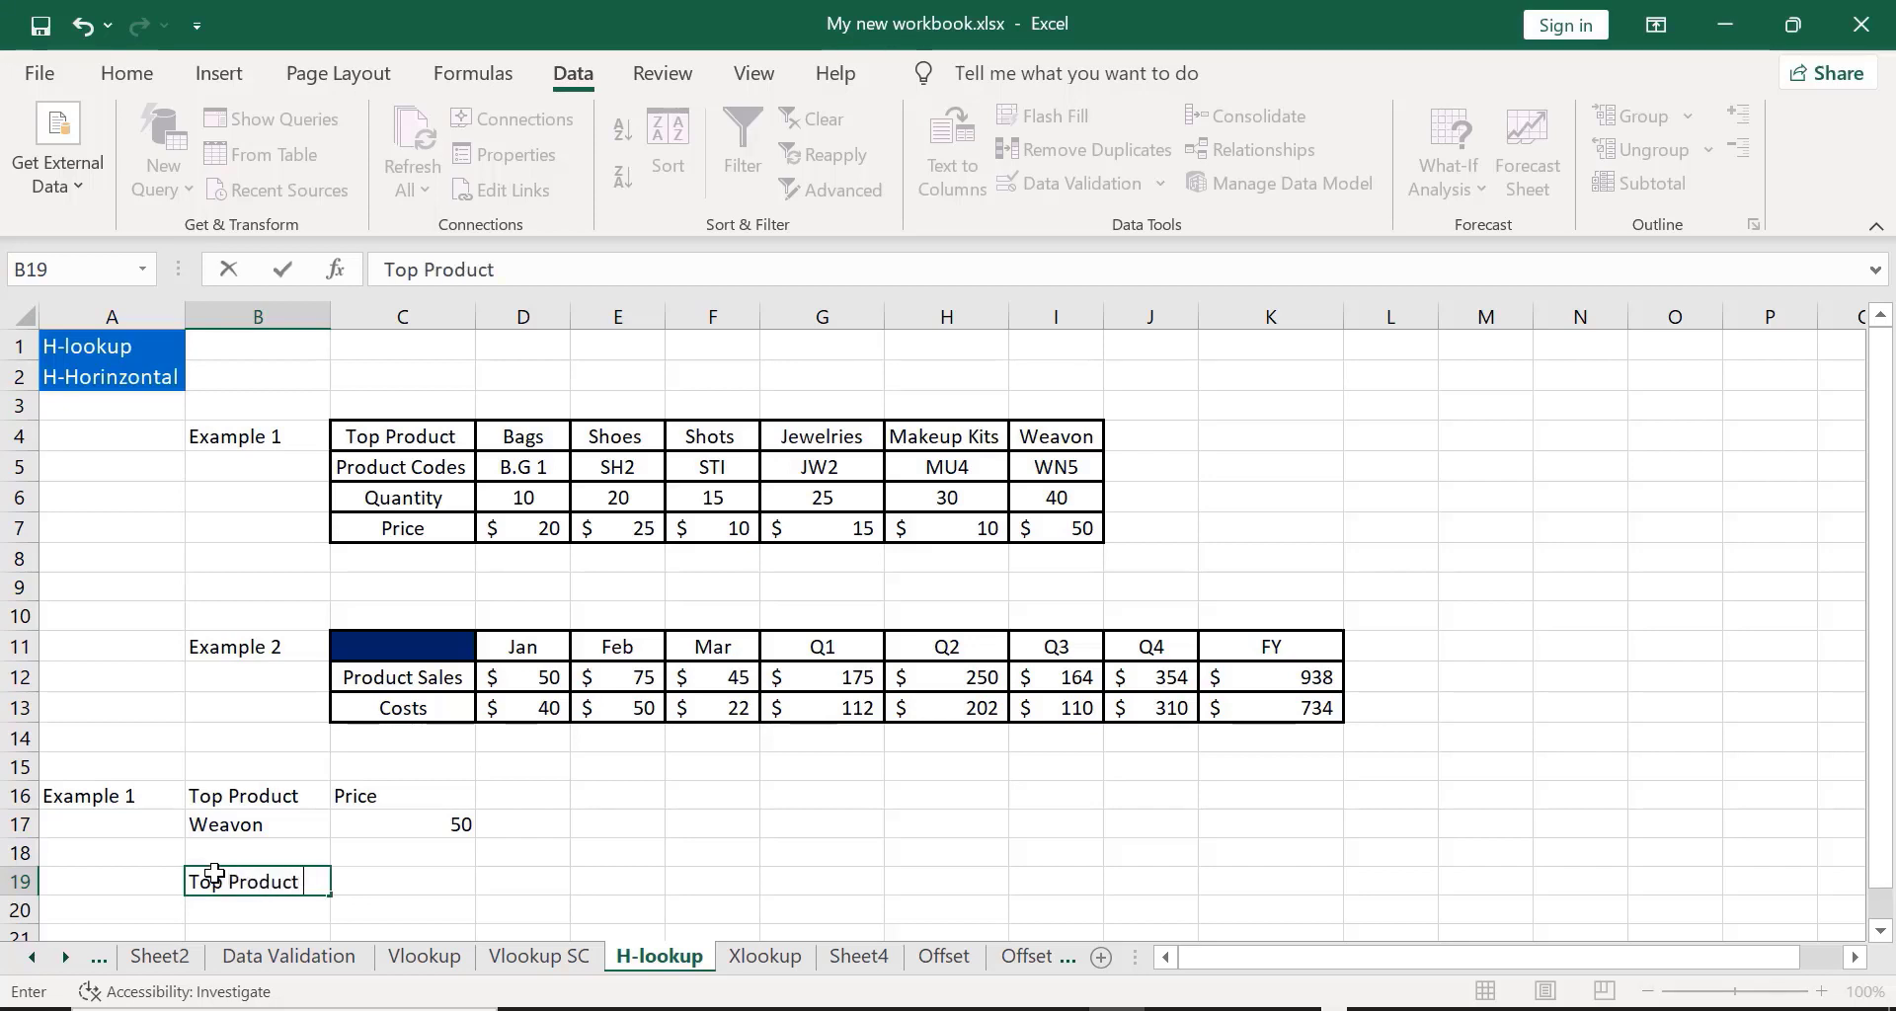
pyautogui.click(379, 892)
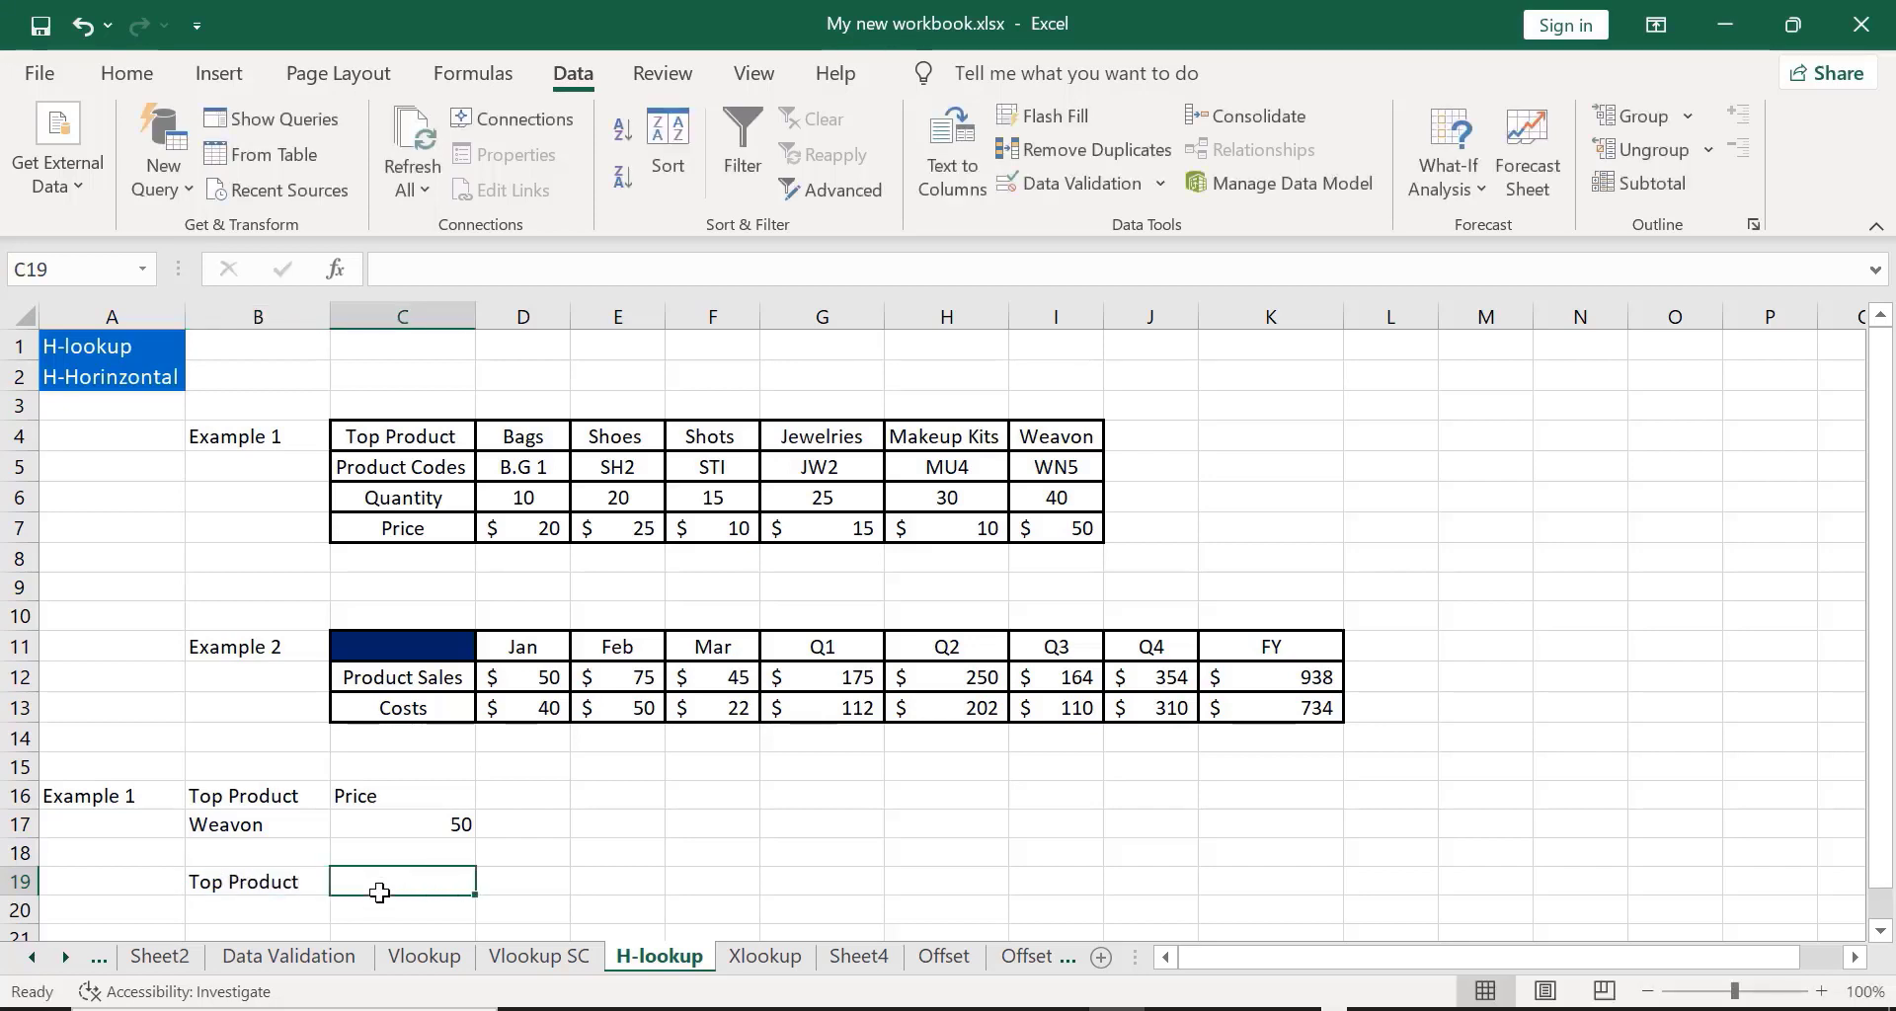
pyautogui.write('Qu')
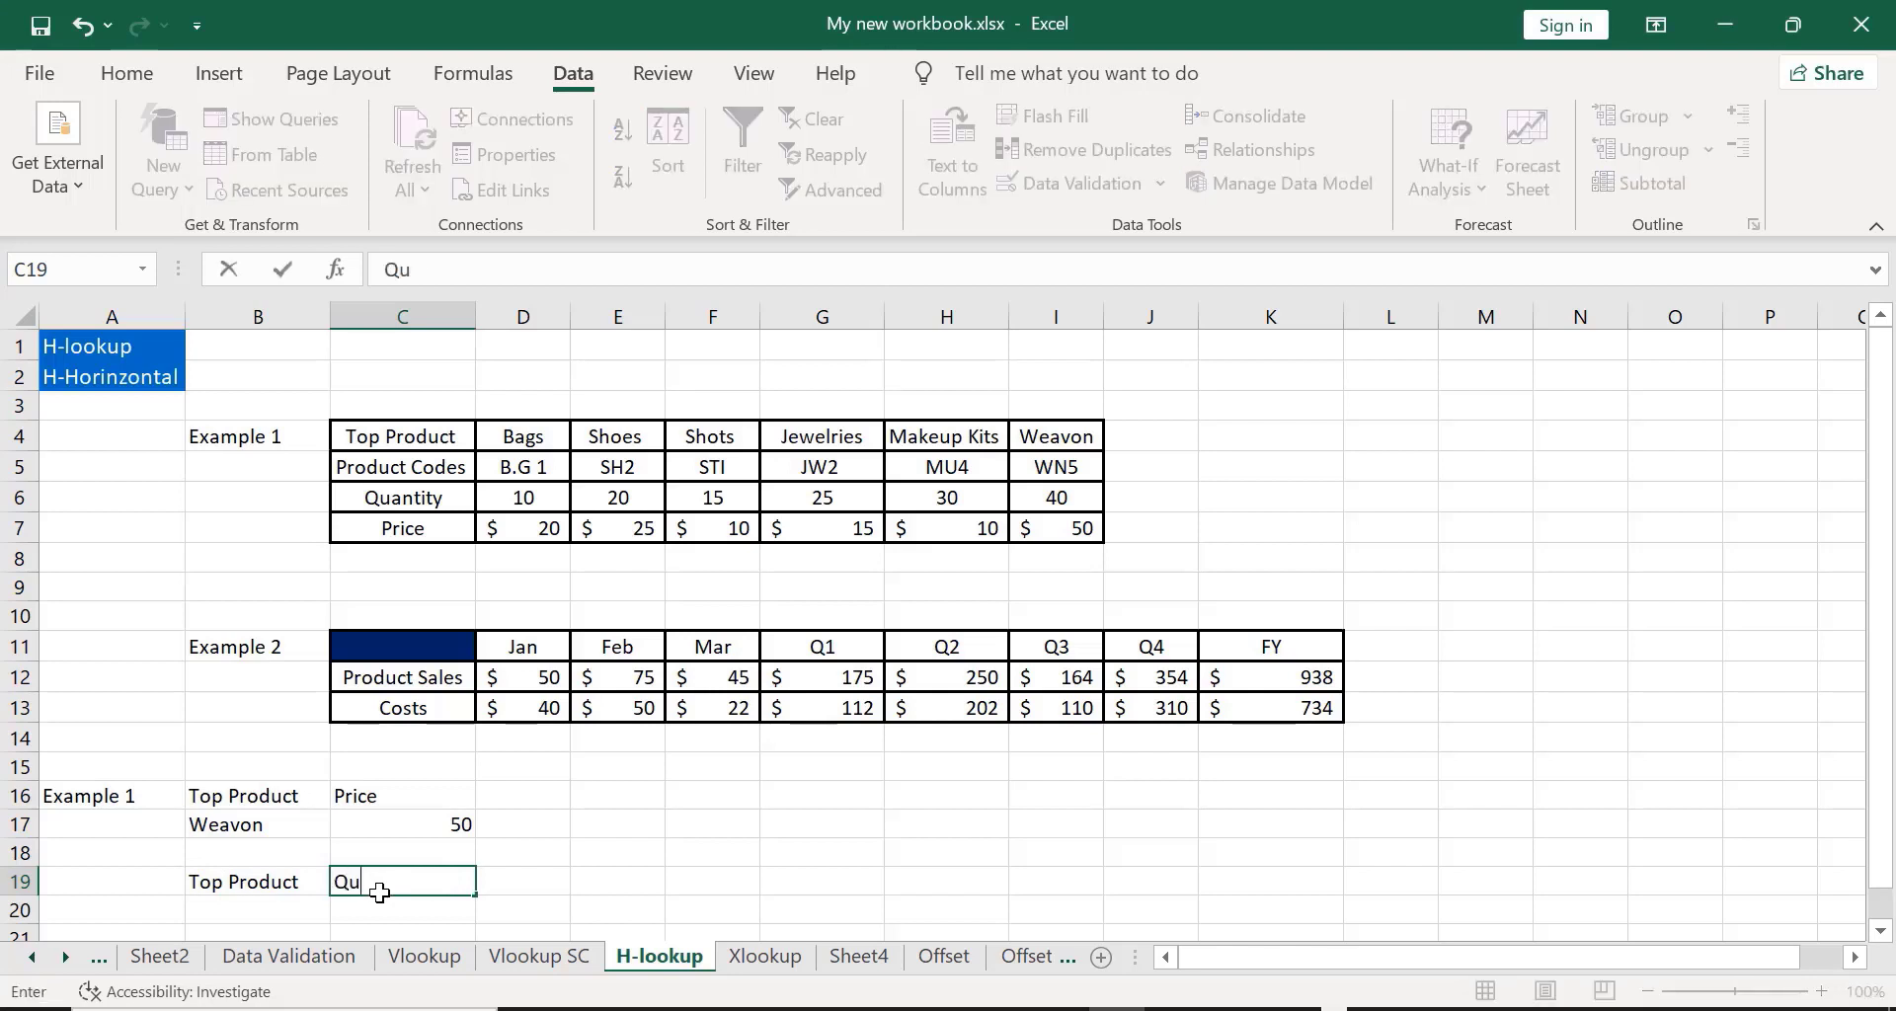
pyautogui.write('antity')
pyautogui.press('Return')
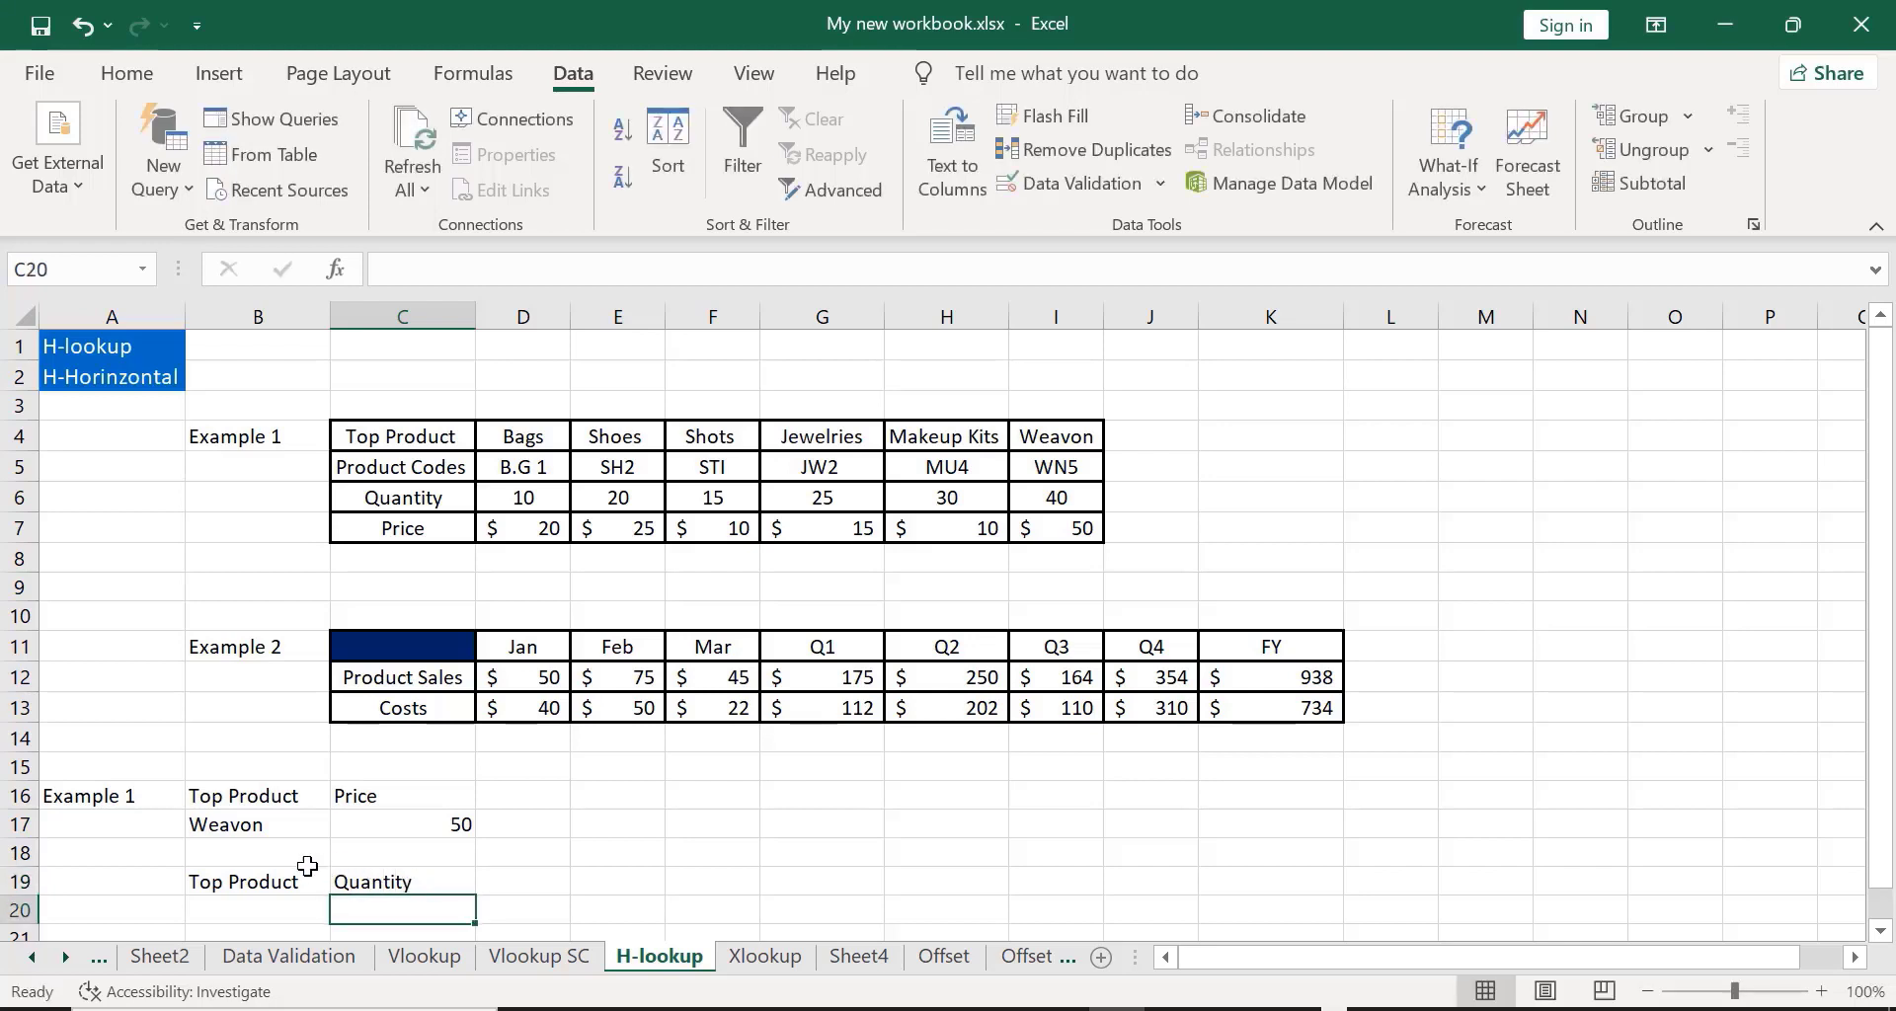
# Step: Fill the header cells B19:C19 with the standard dark blue color
pyautogui.click(218, 885)
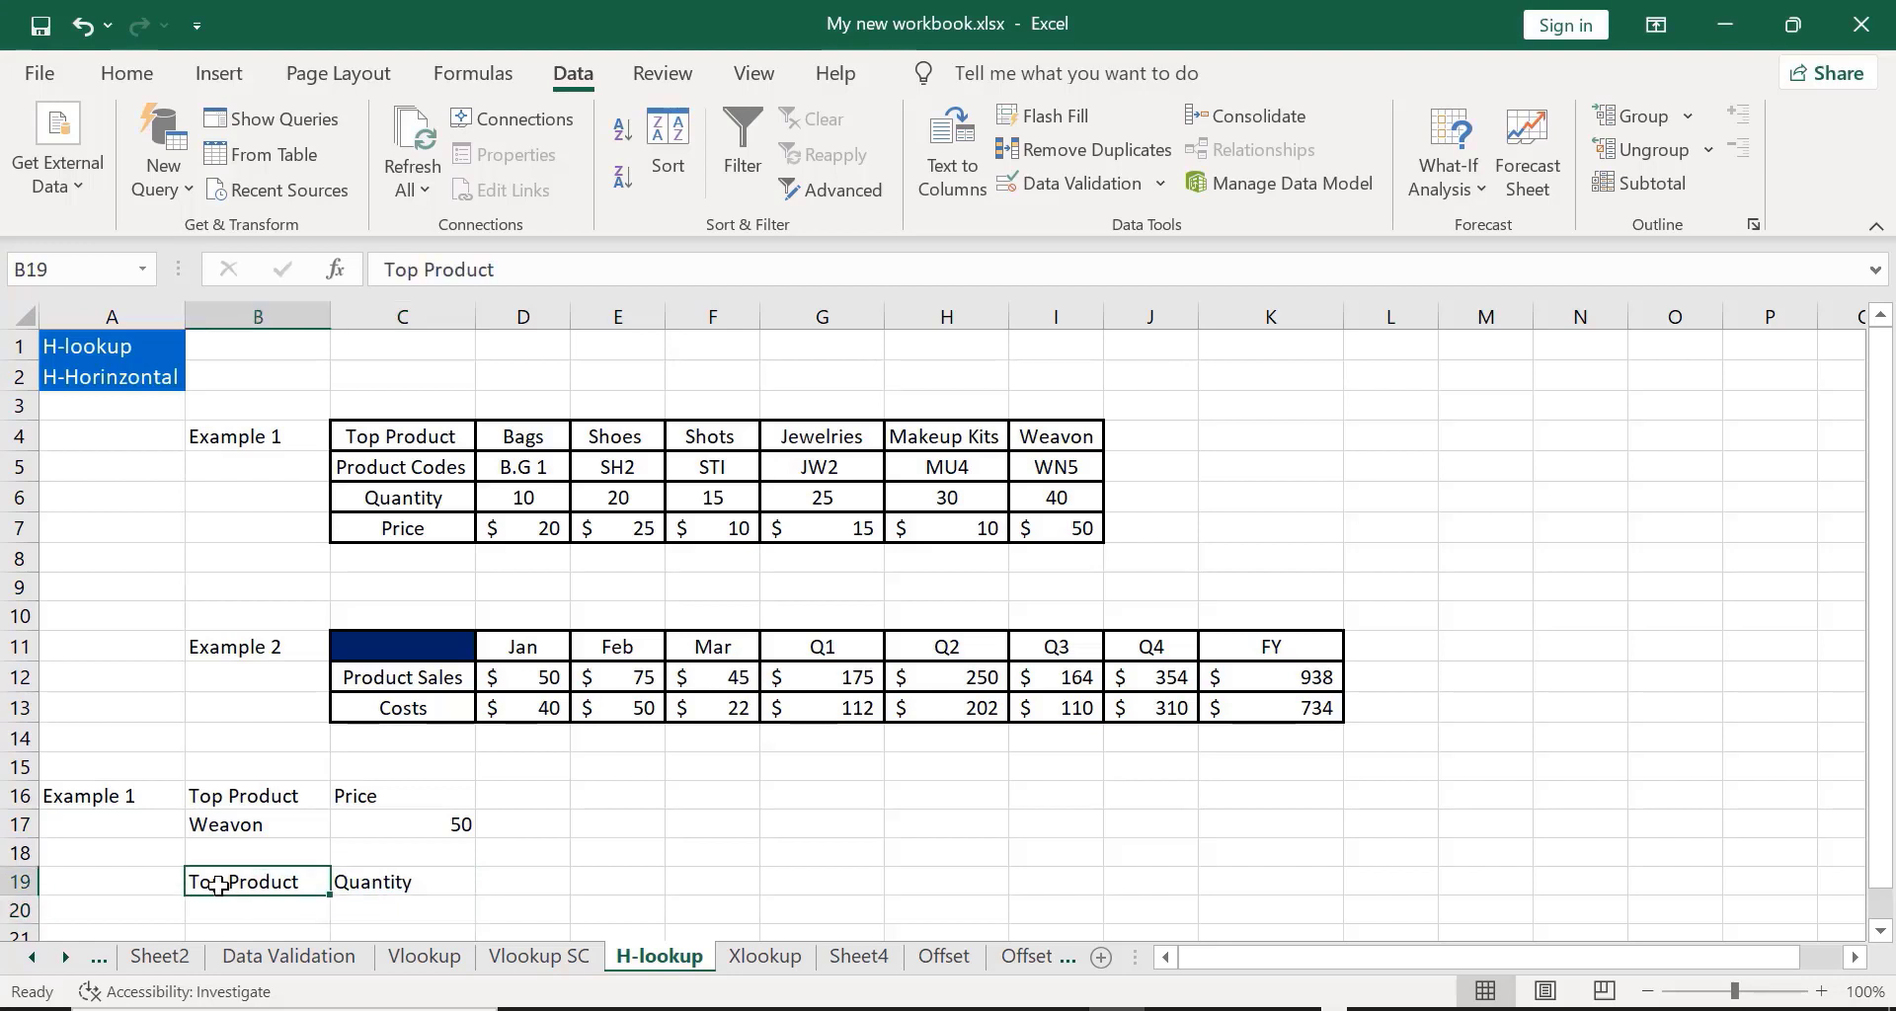
pyautogui.hotkey('shift', 'Right')
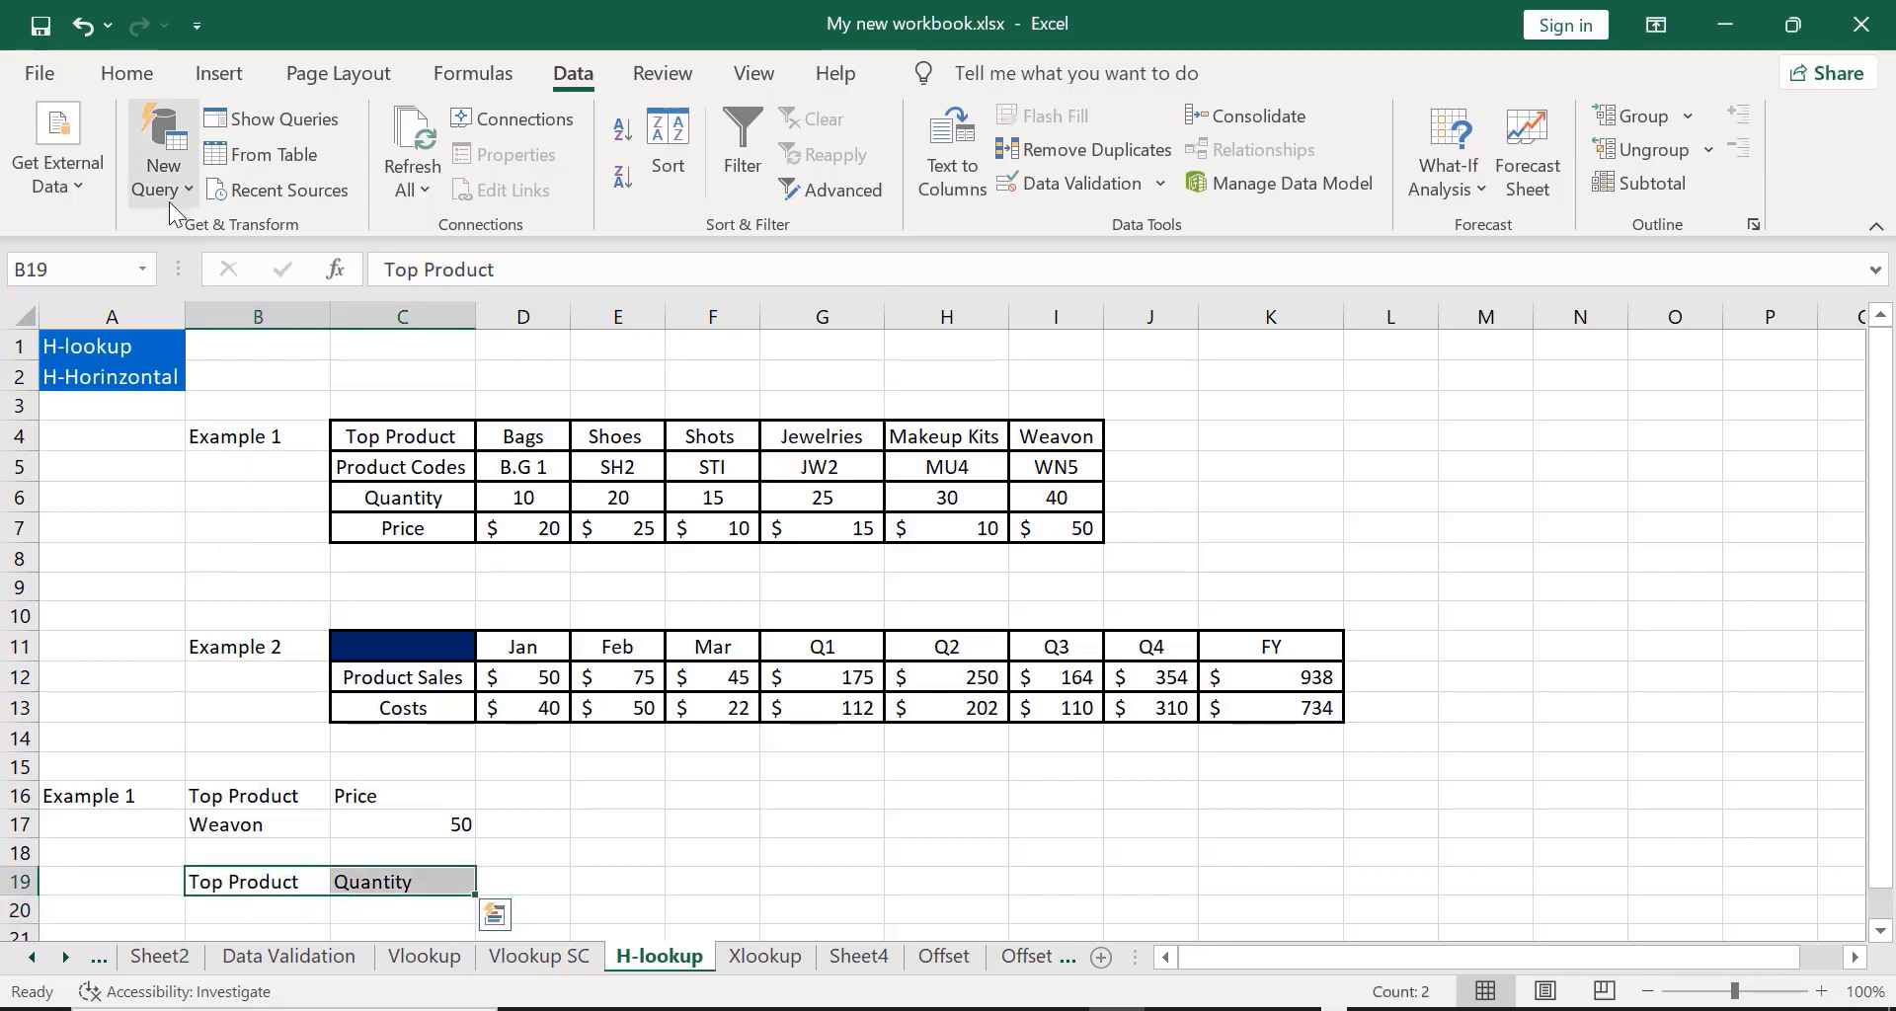
pyautogui.click(126, 73)
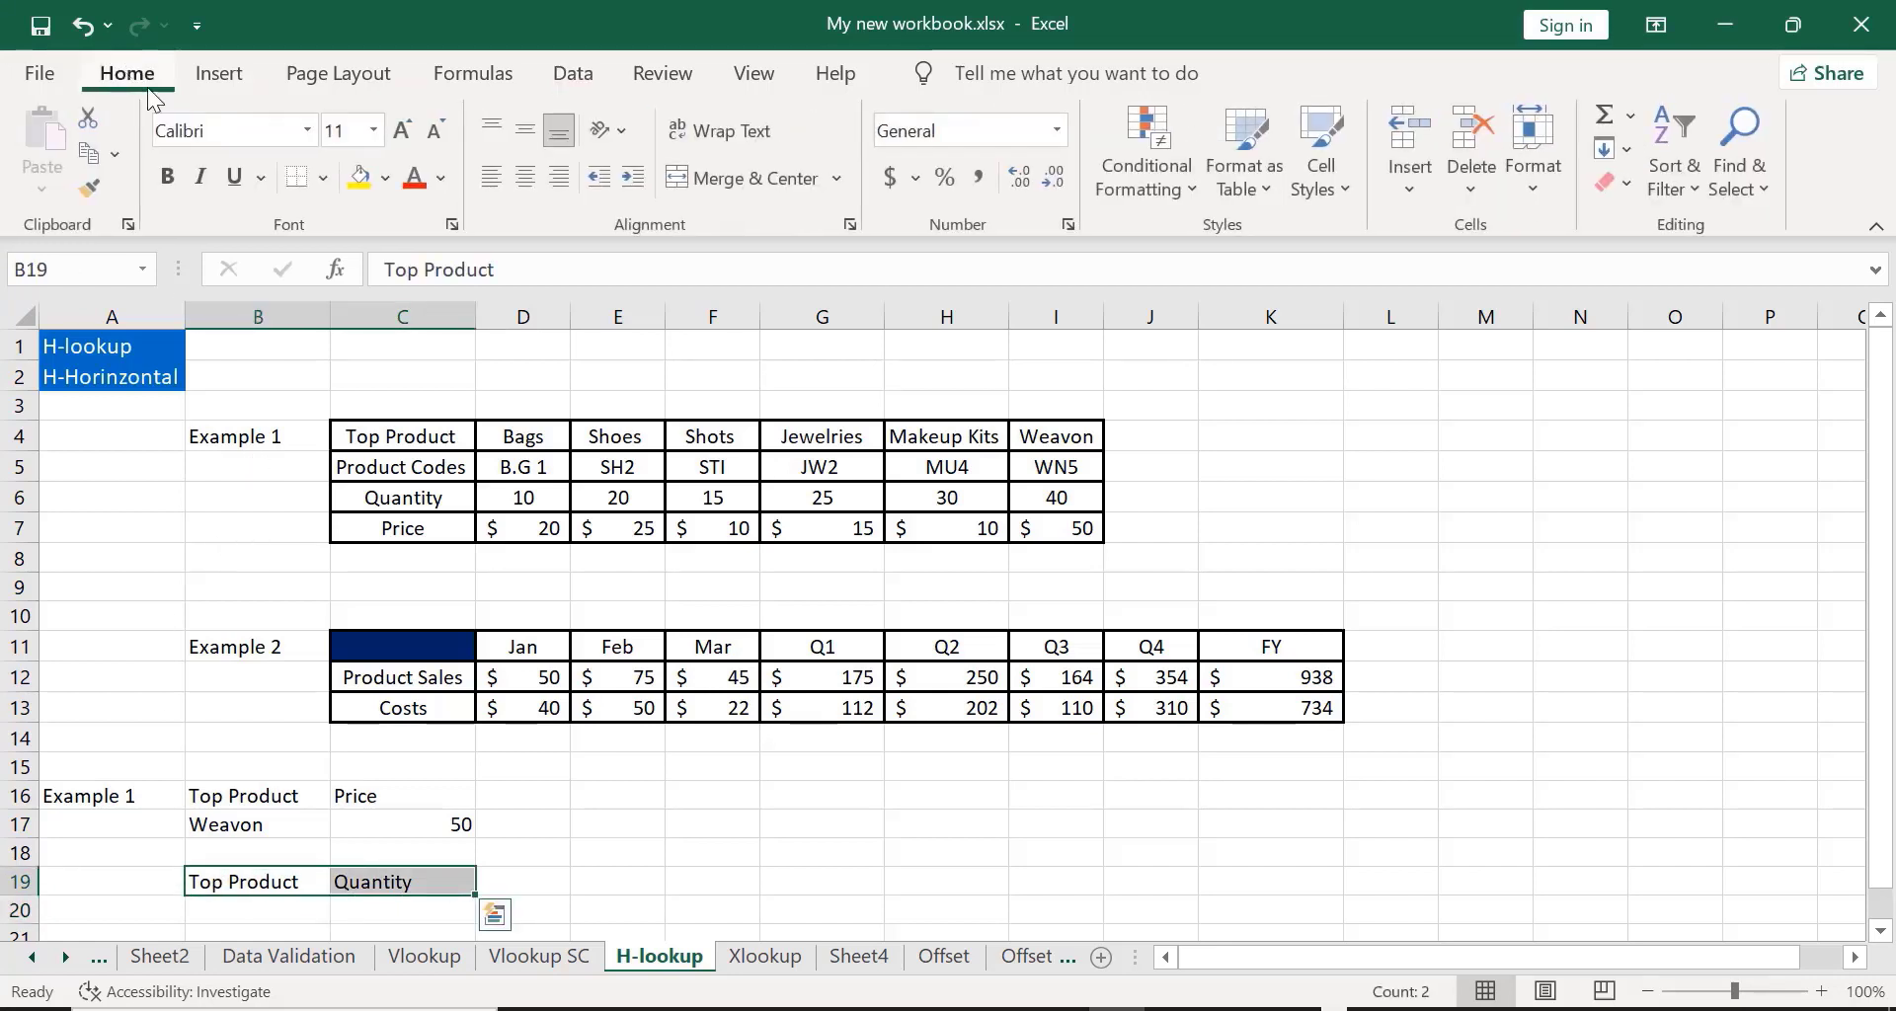
pyautogui.click(384, 178)
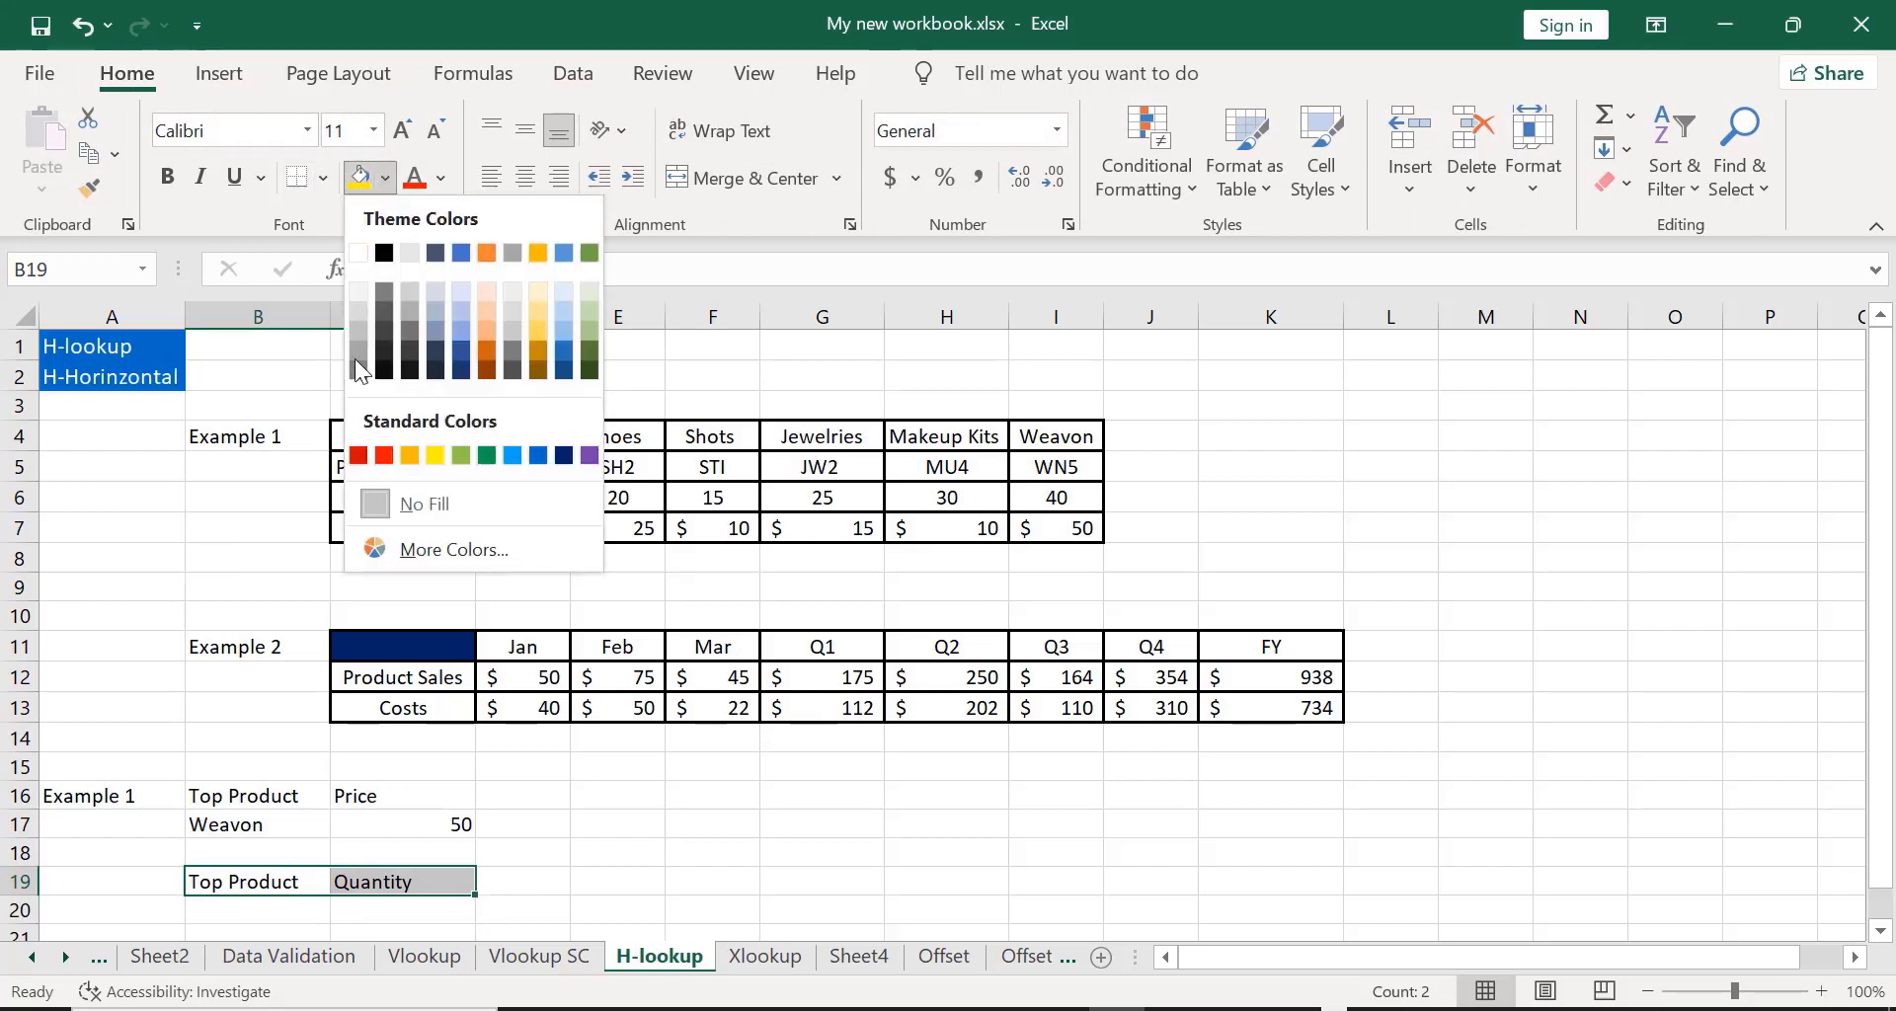
pyautogui.click(563, 455)
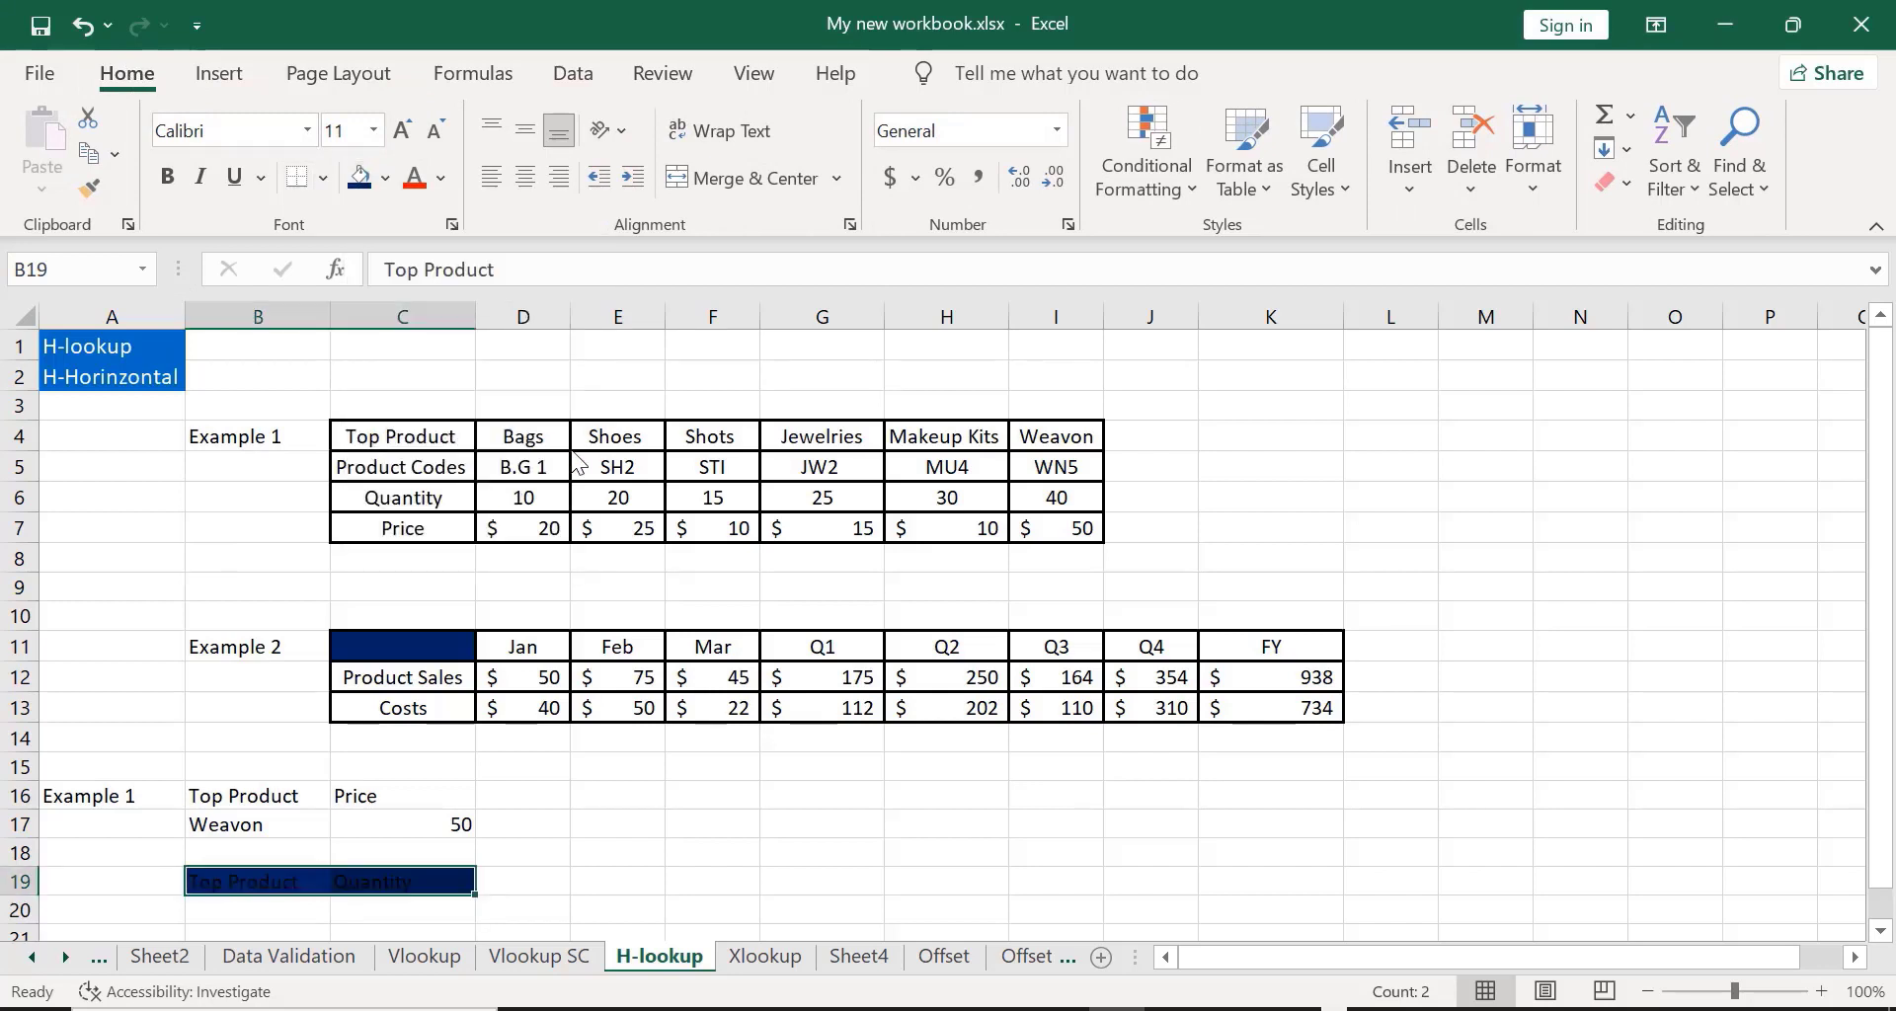
# Step: Set the font color of the Top Product and Quantity headers in B19:C19 to white
pyautogui.click(442, 175)
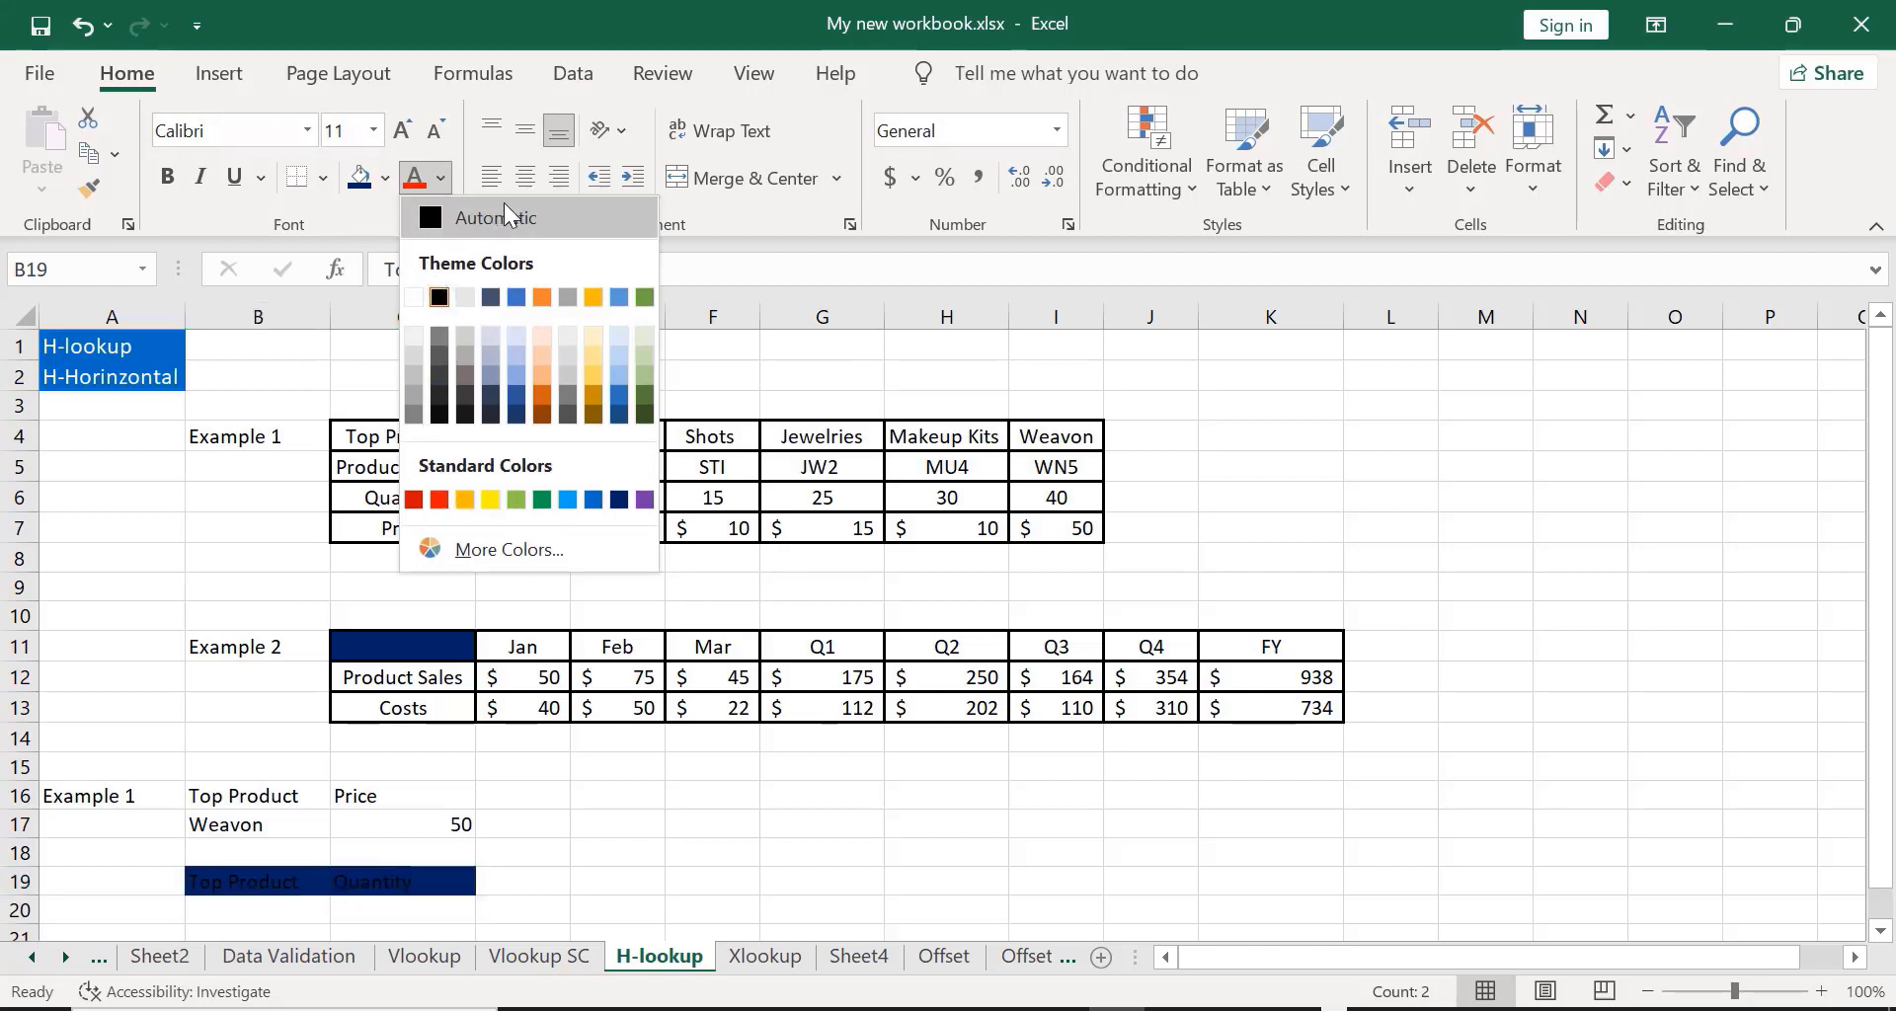
pyautogui.press('Escape')
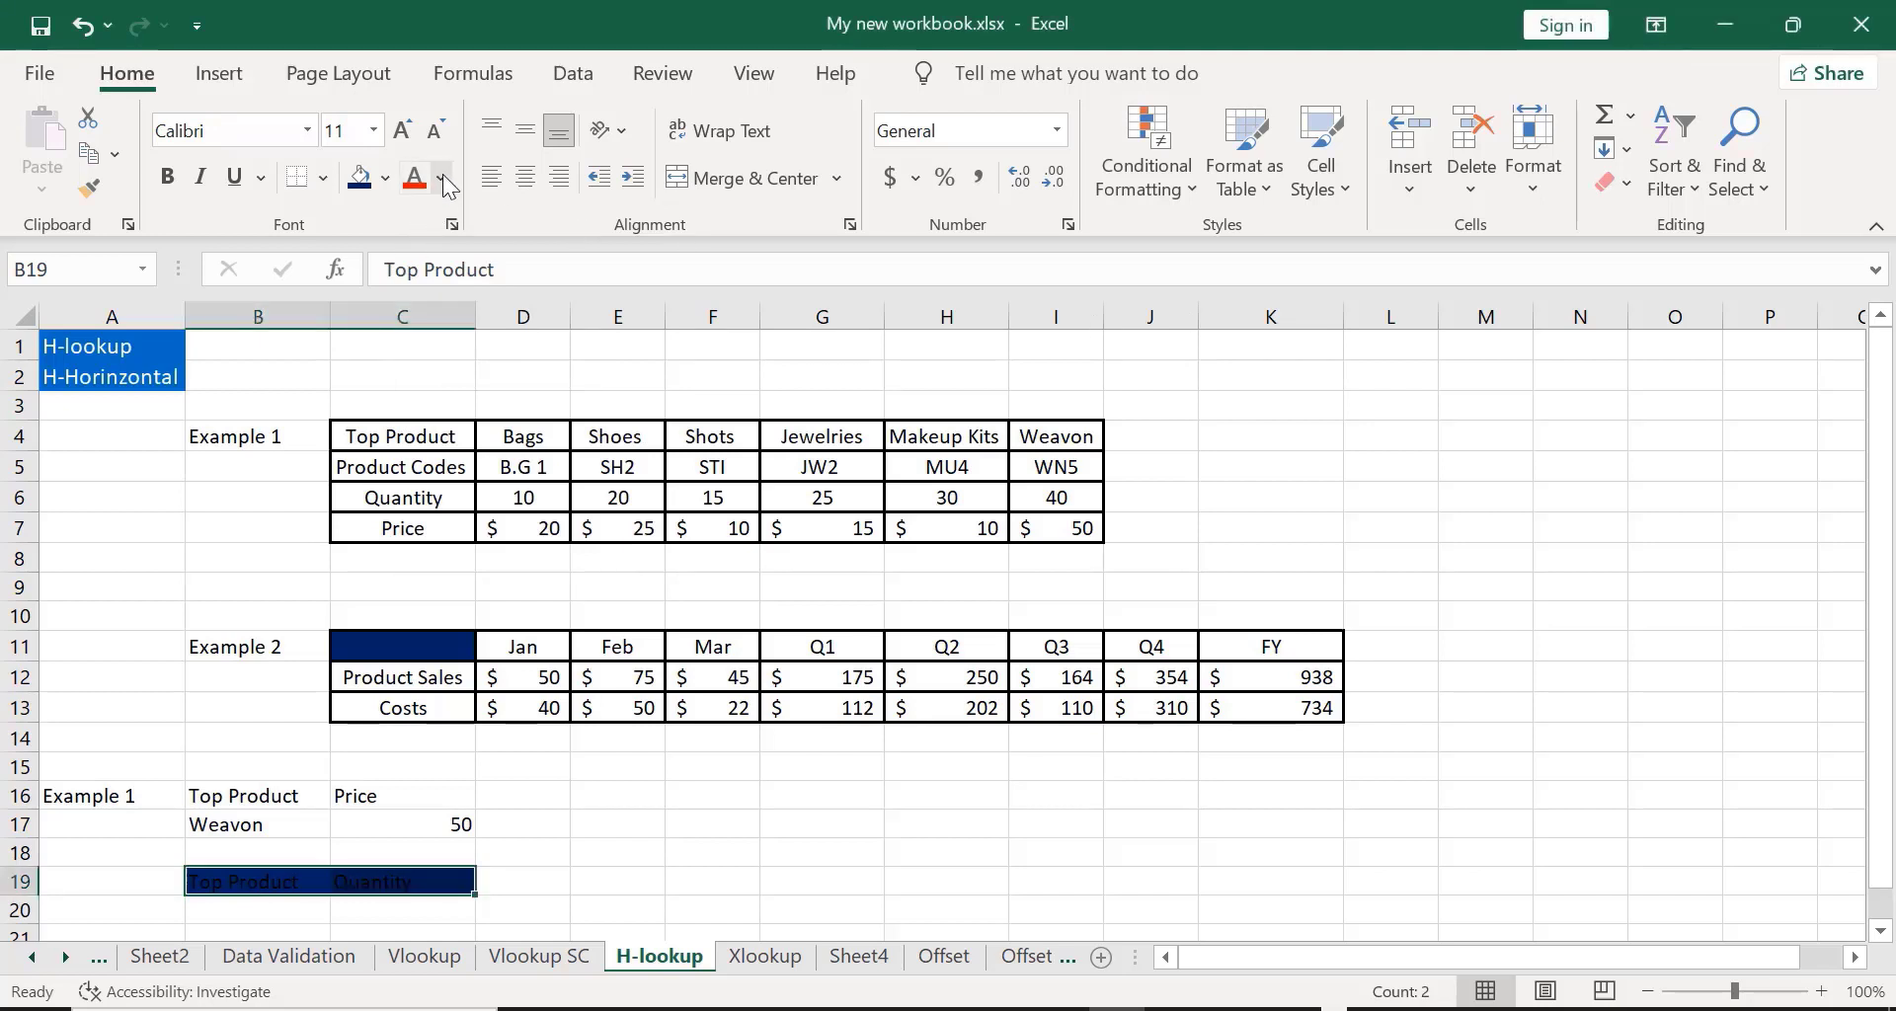
pyautogui.click(443, 177)
pyautogui.click(411, 298)
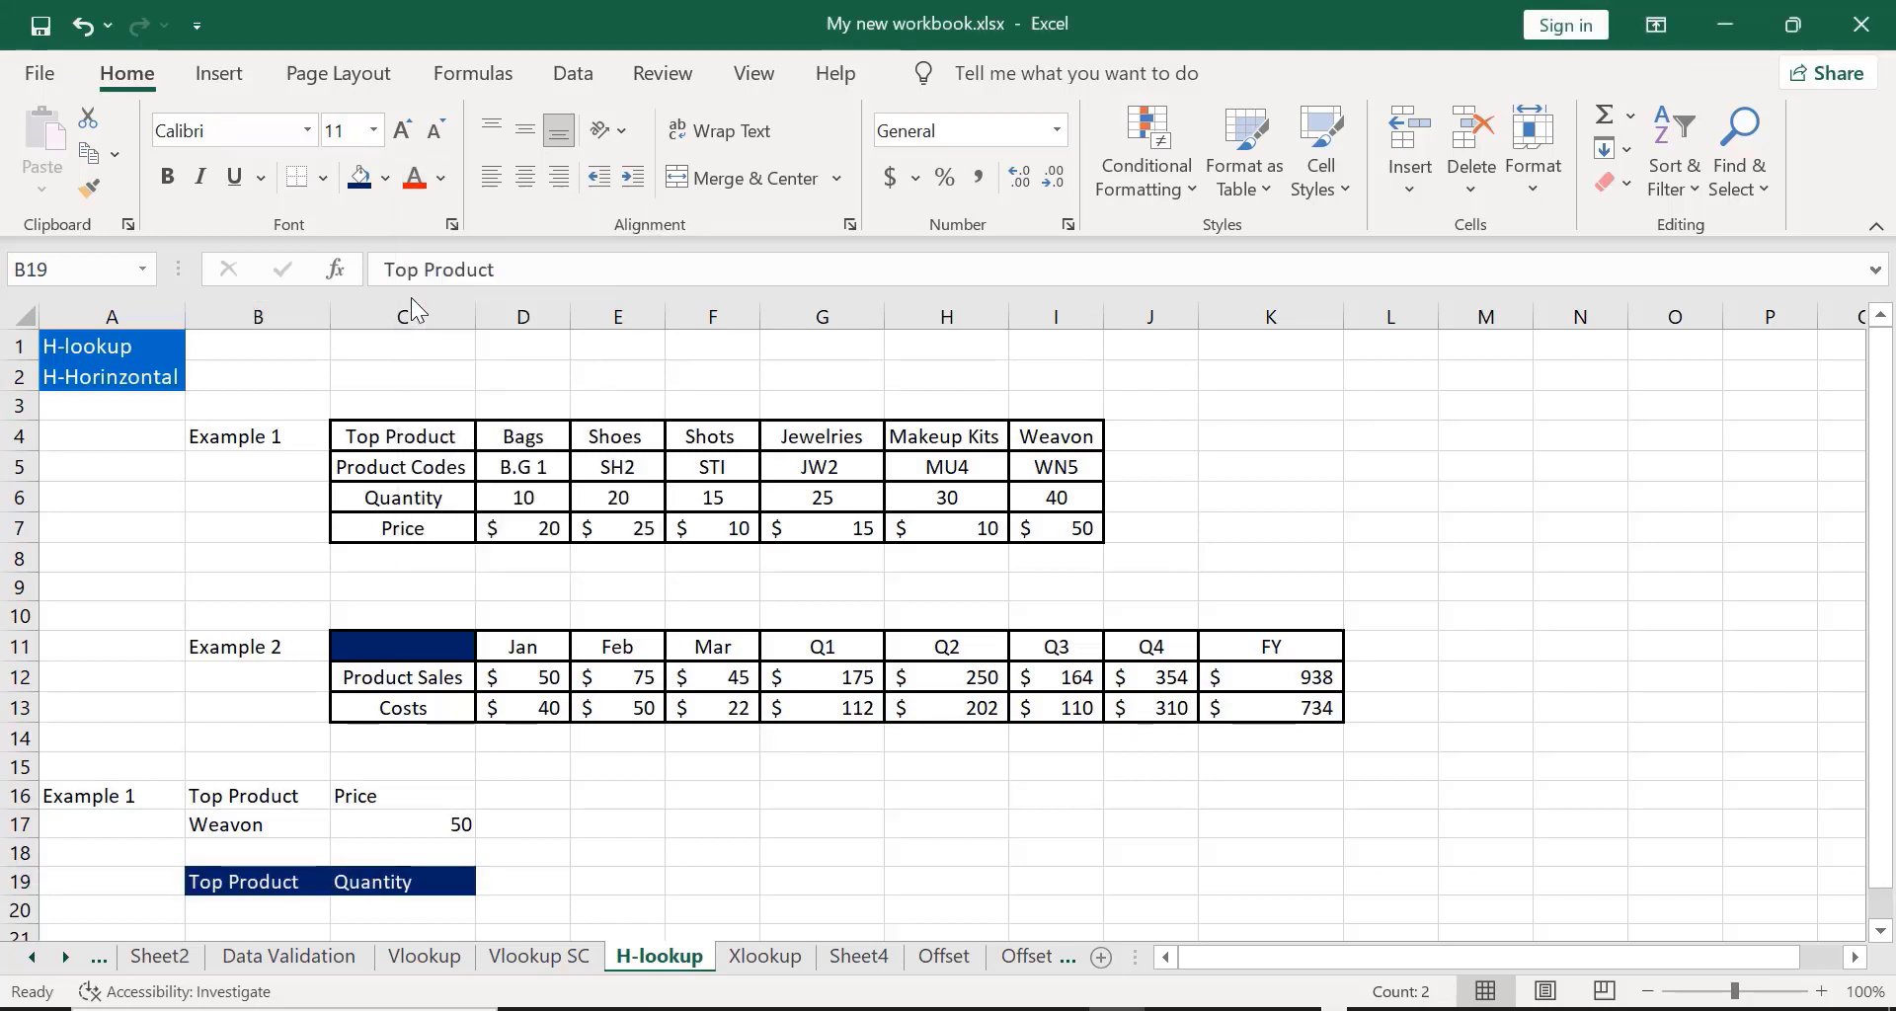
# Step: Add a list data validation dropdown to B20 using the product names in D4:I4 as its source, and choose Bags
pyautogui.click(606, 853)
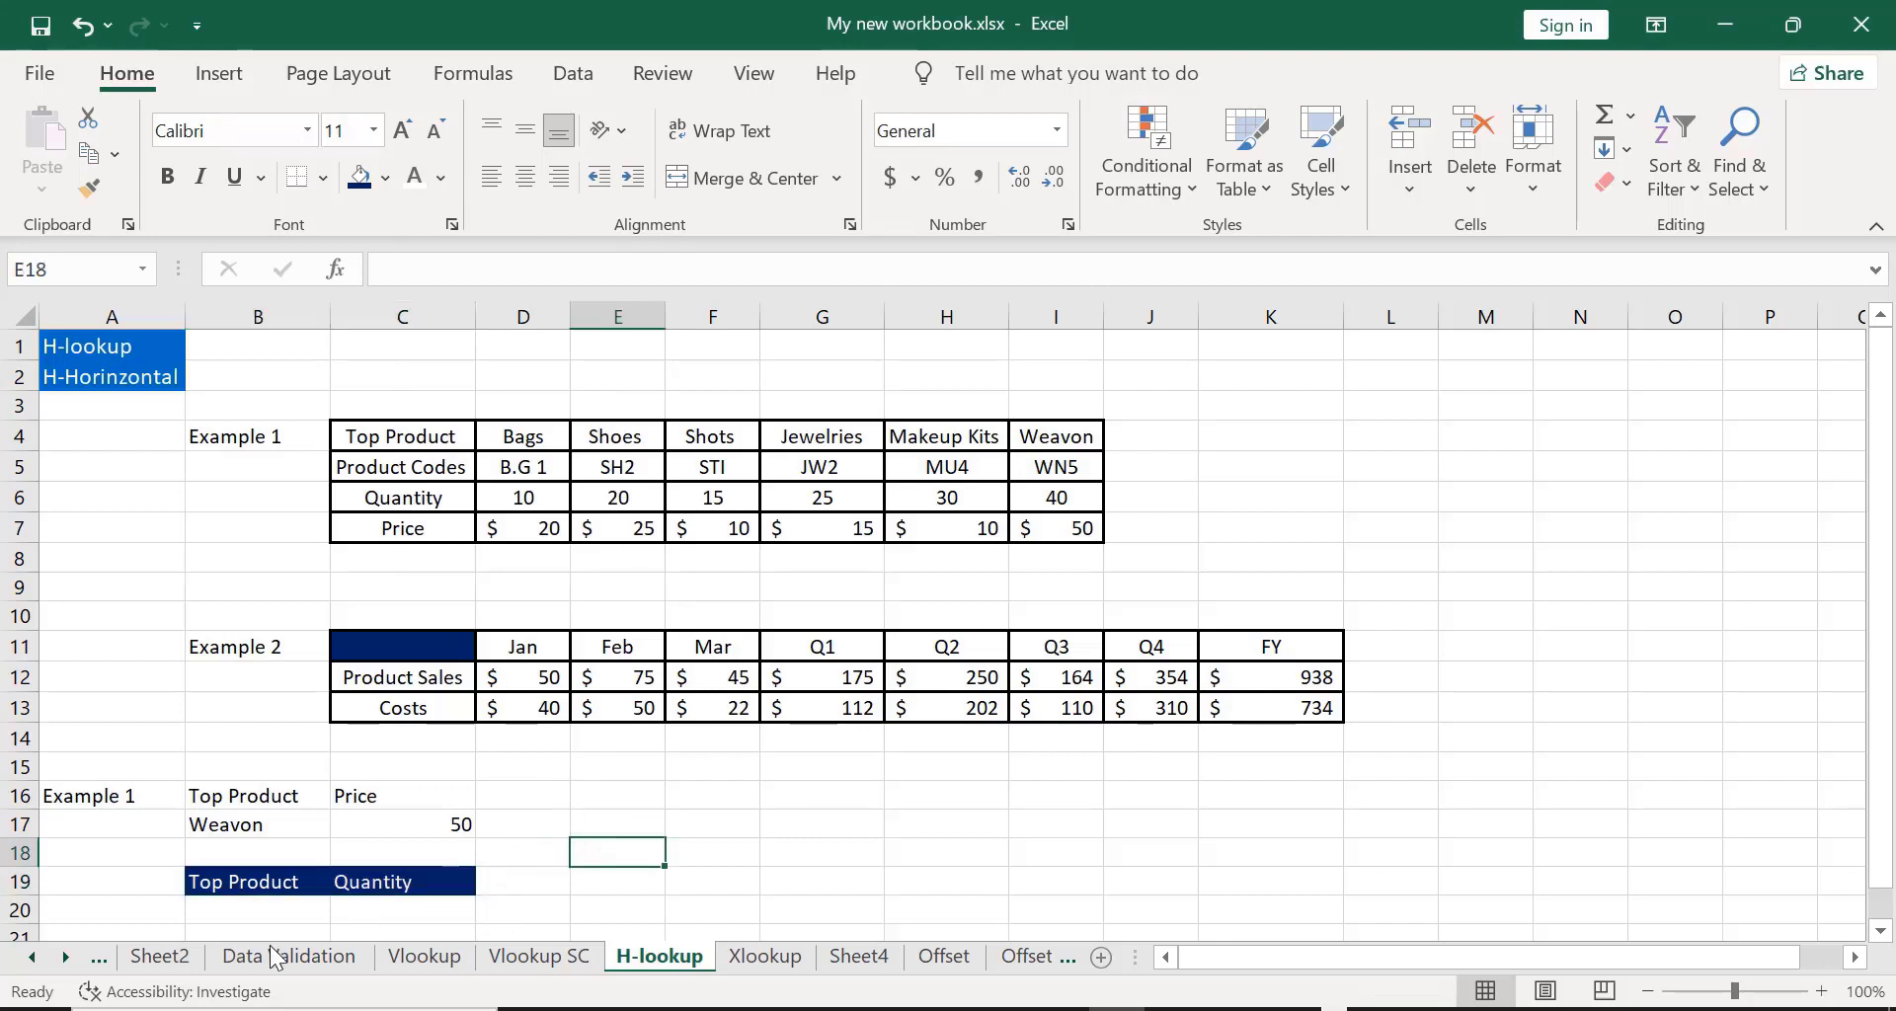
pyautogui.click(216, 913)
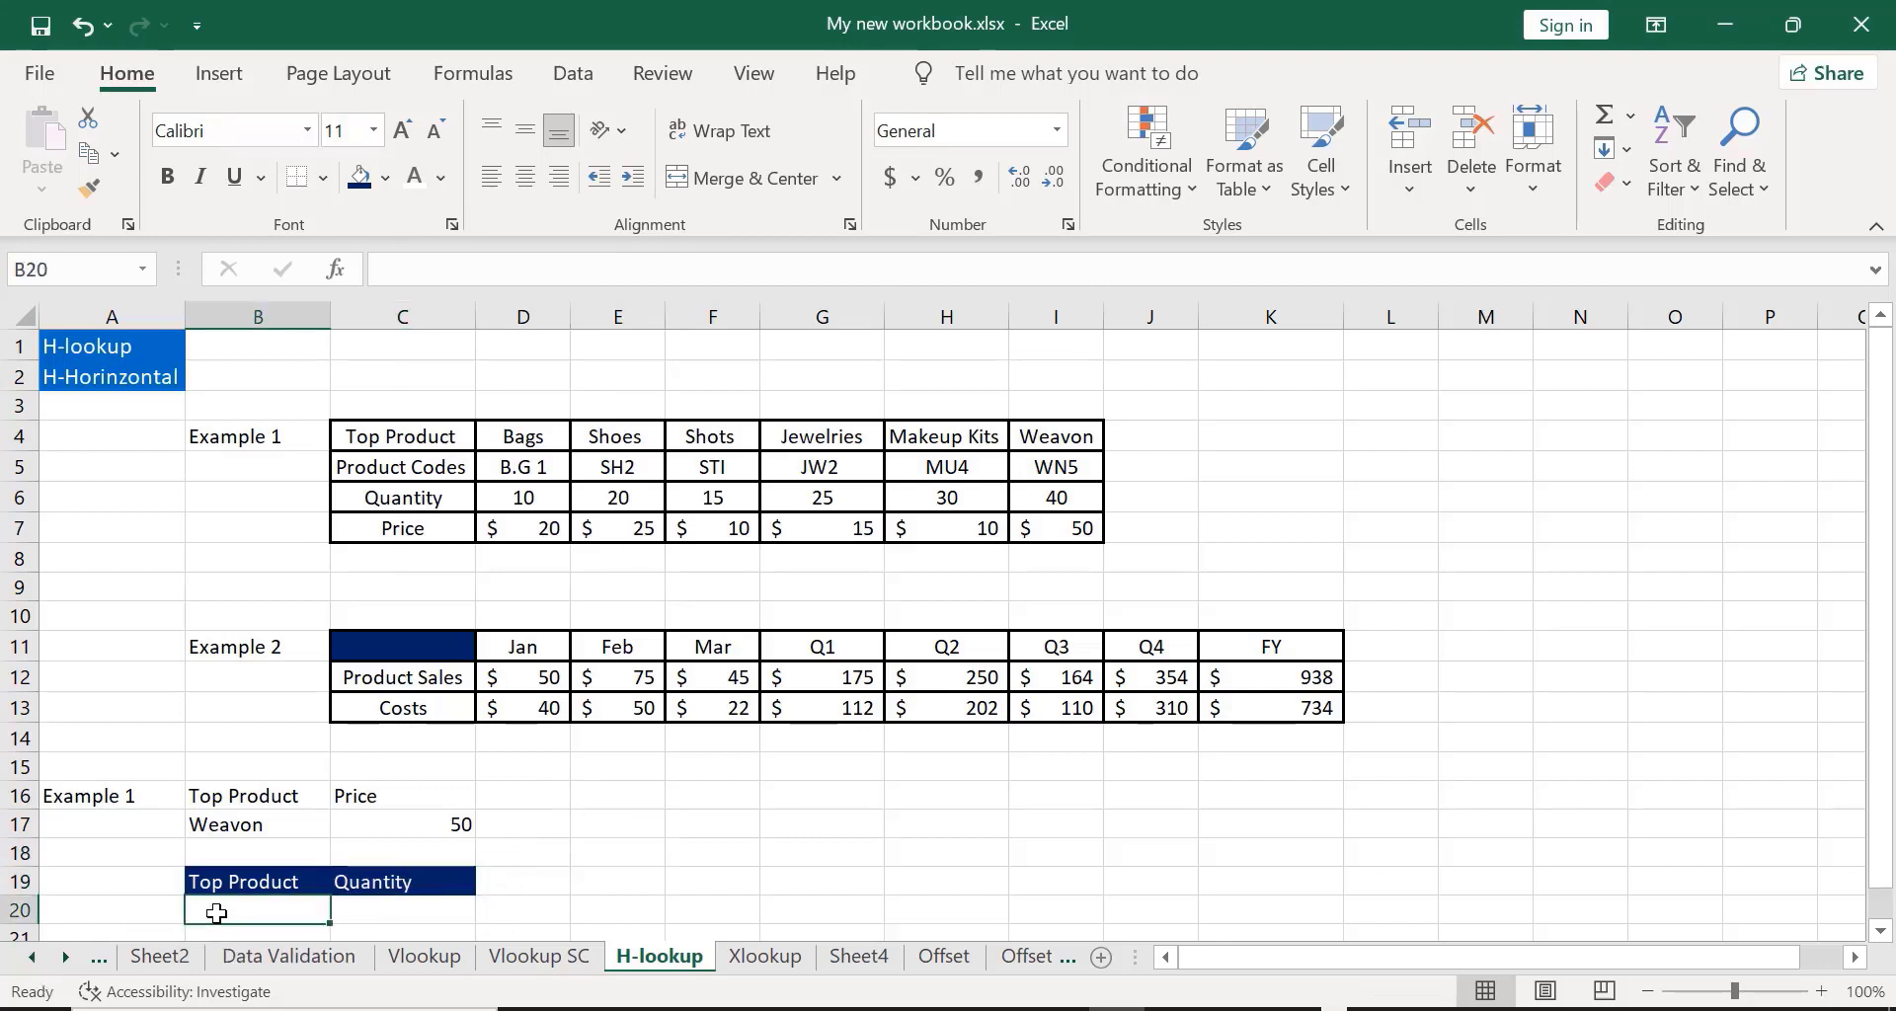
pyautogui.click(574, 74)
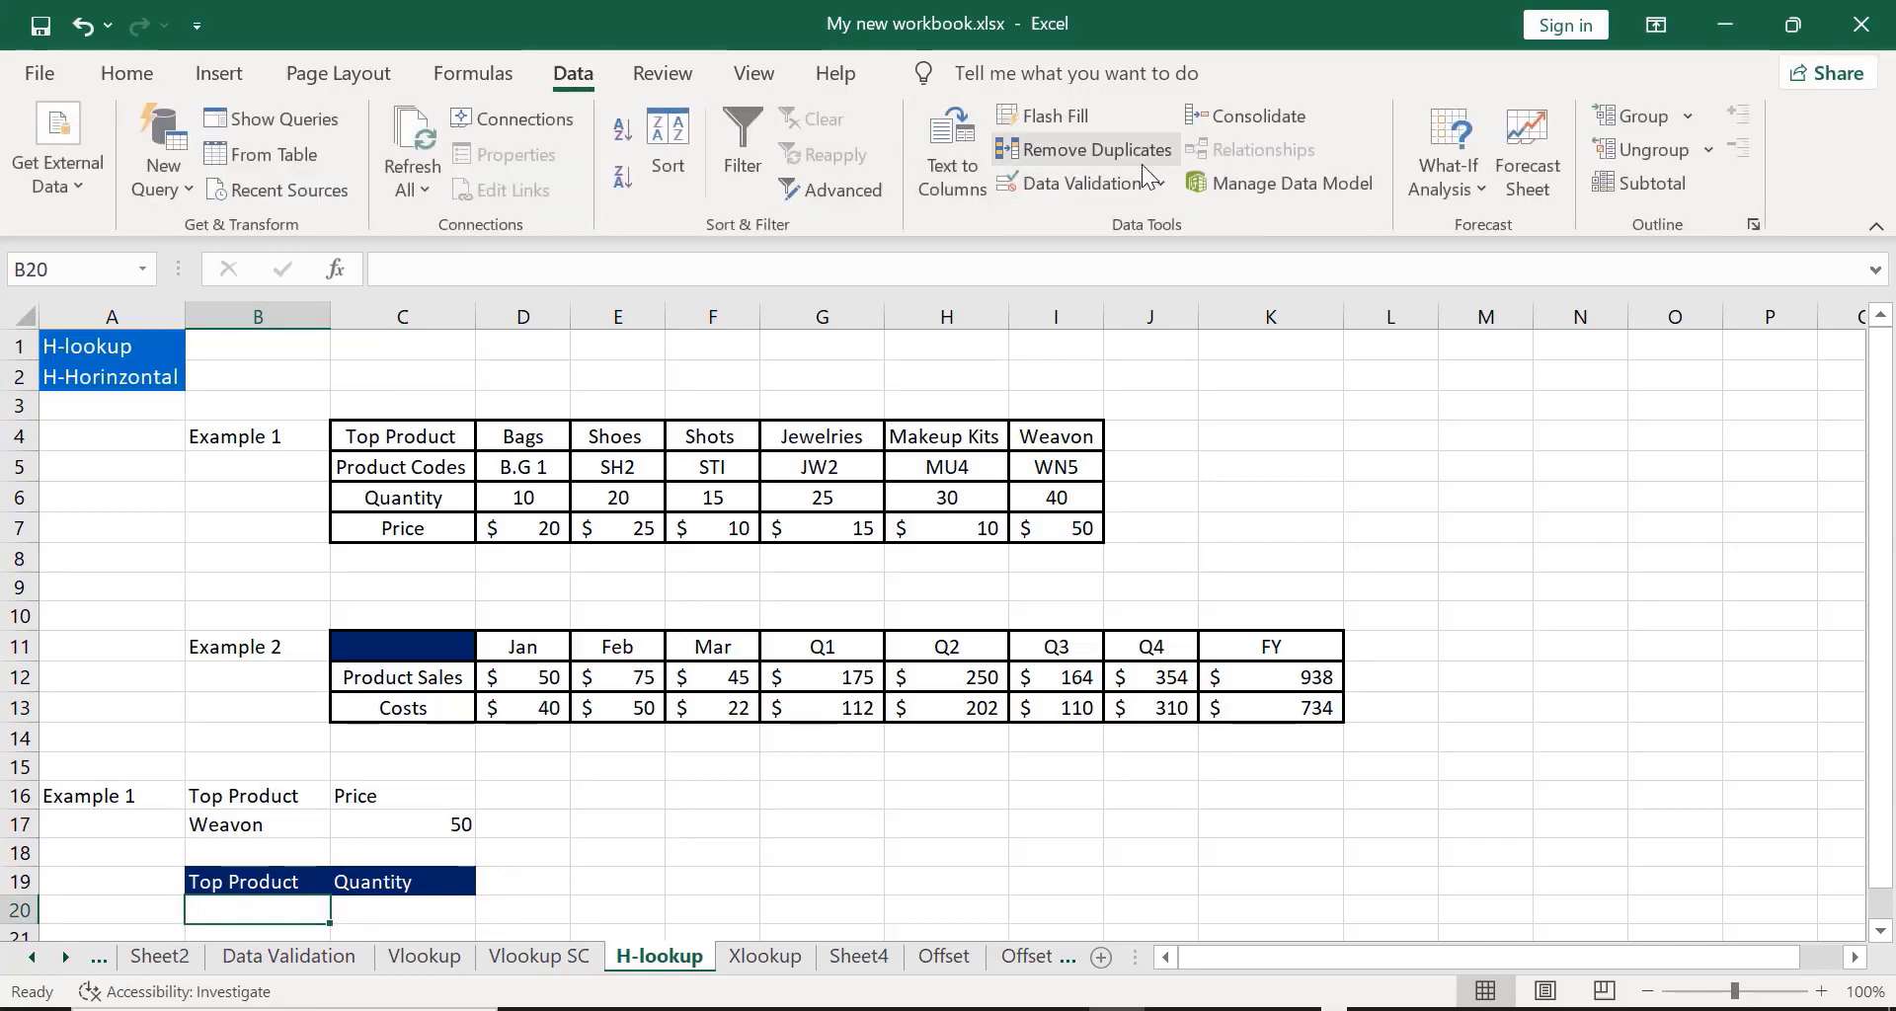
pyautogui.click(1171, 187)
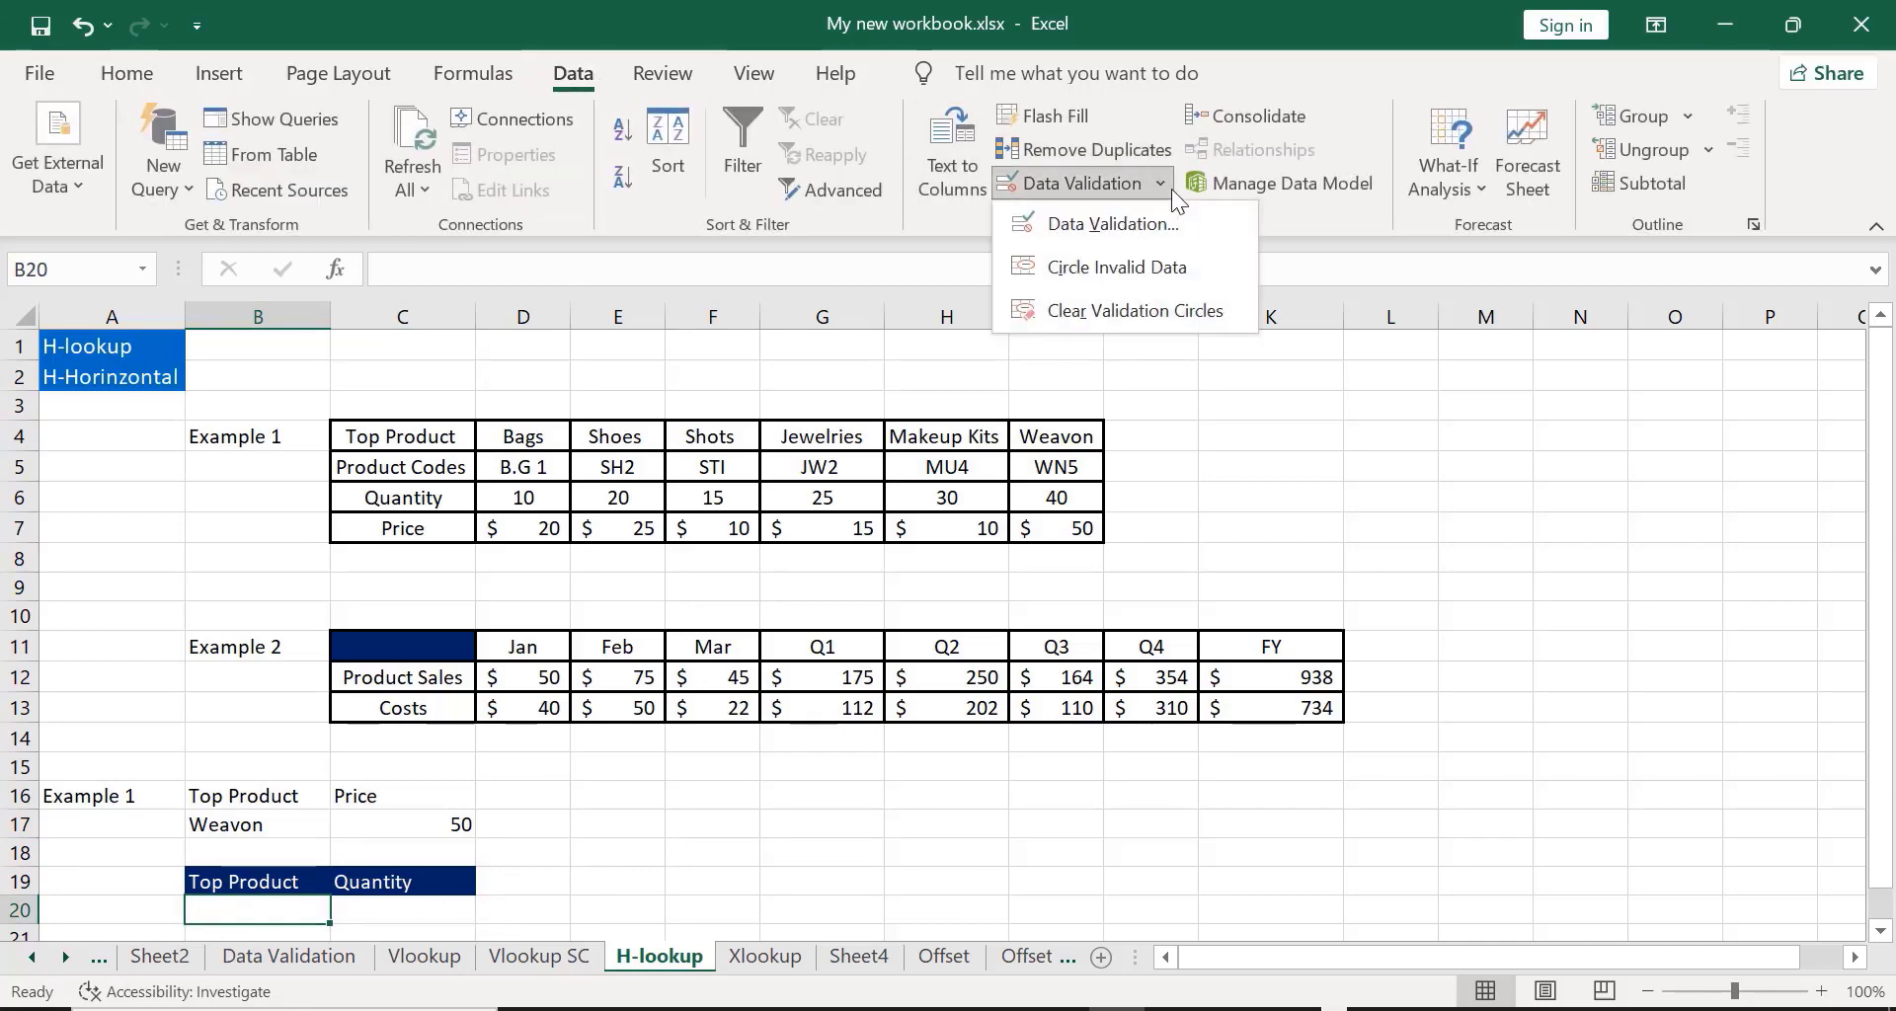
pyautogui.click(1080, 227)
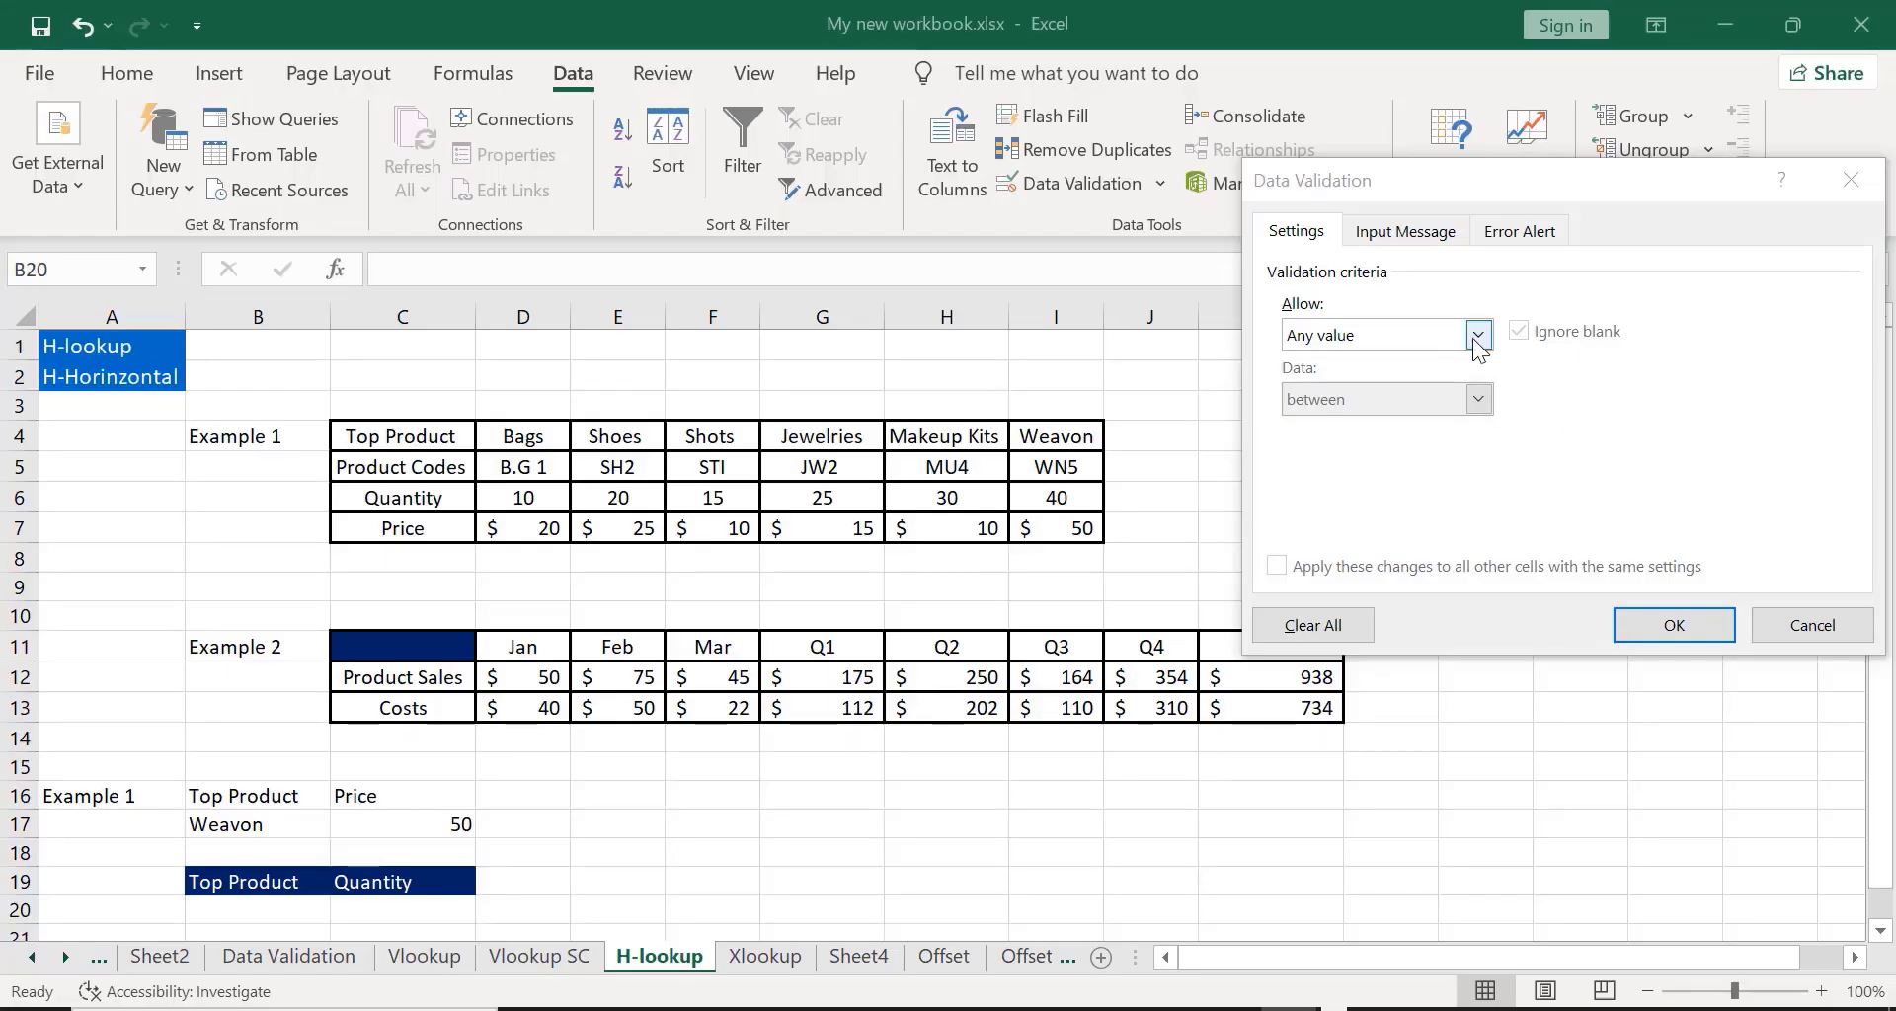
pyautogui.click(1475, 336)
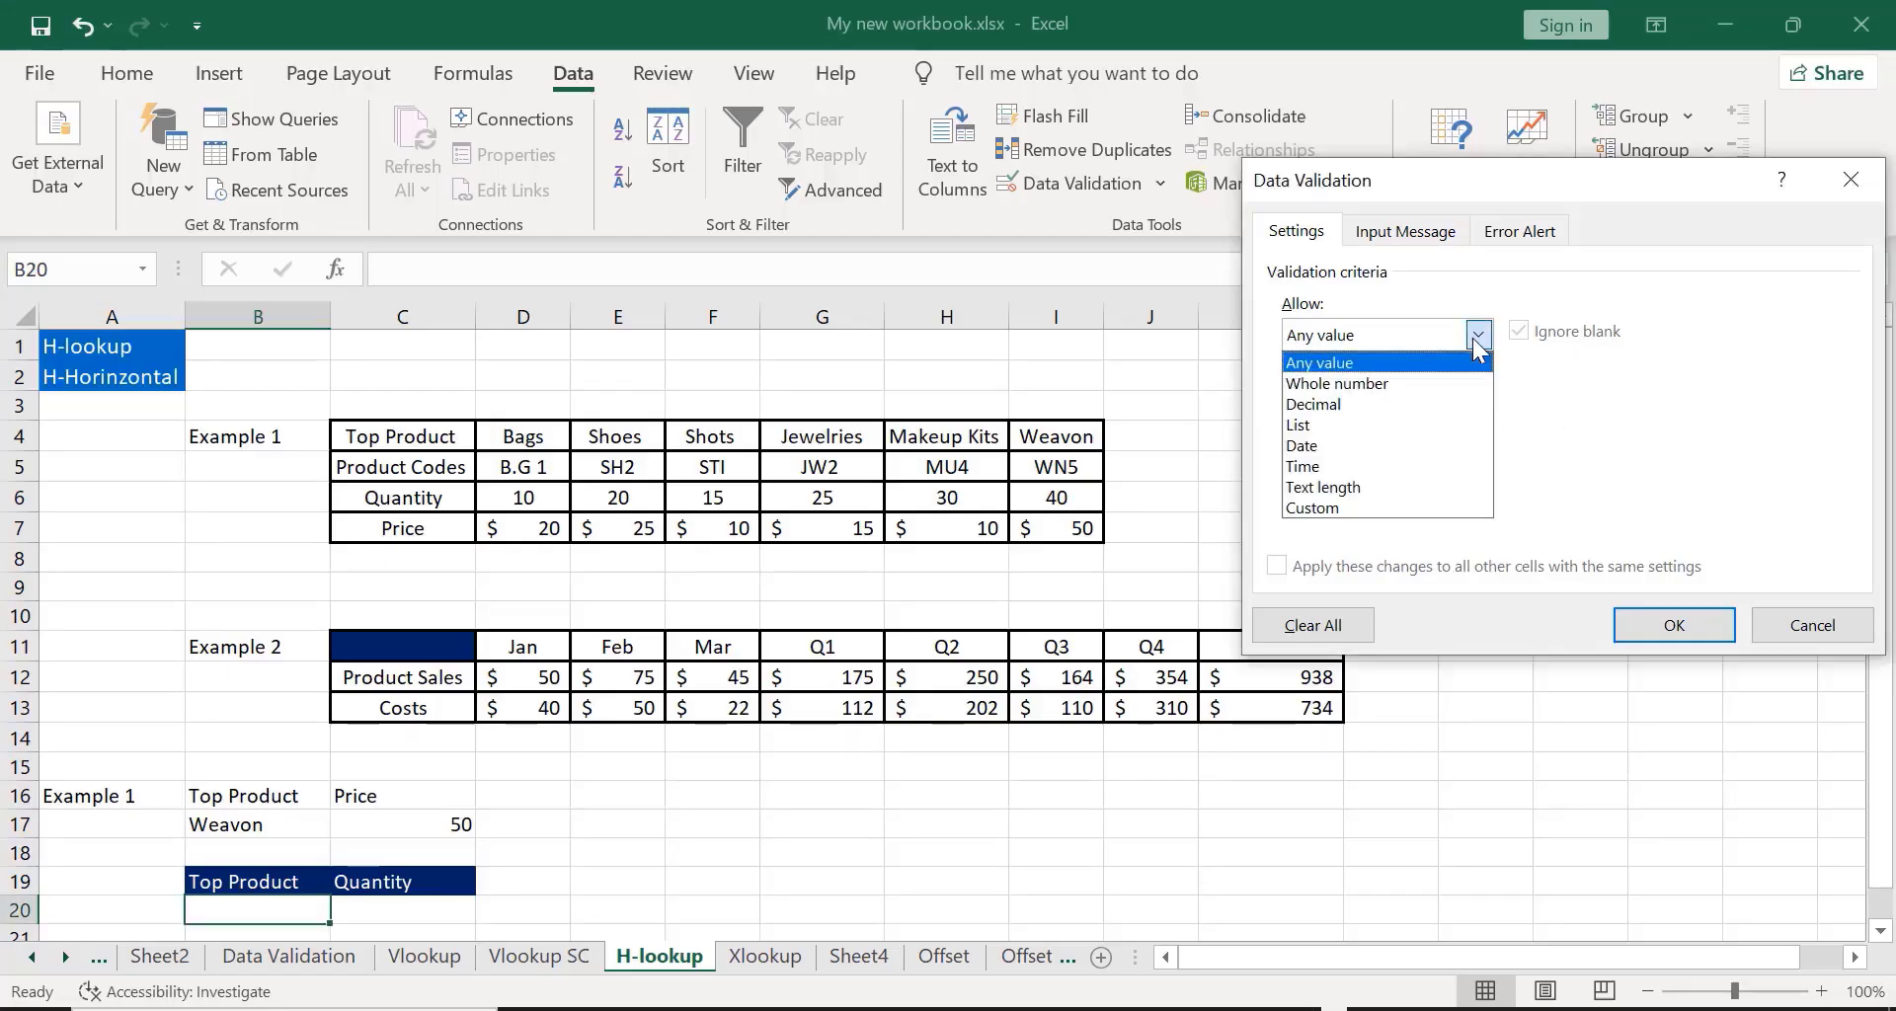
pyautogui.click(1301, 425)
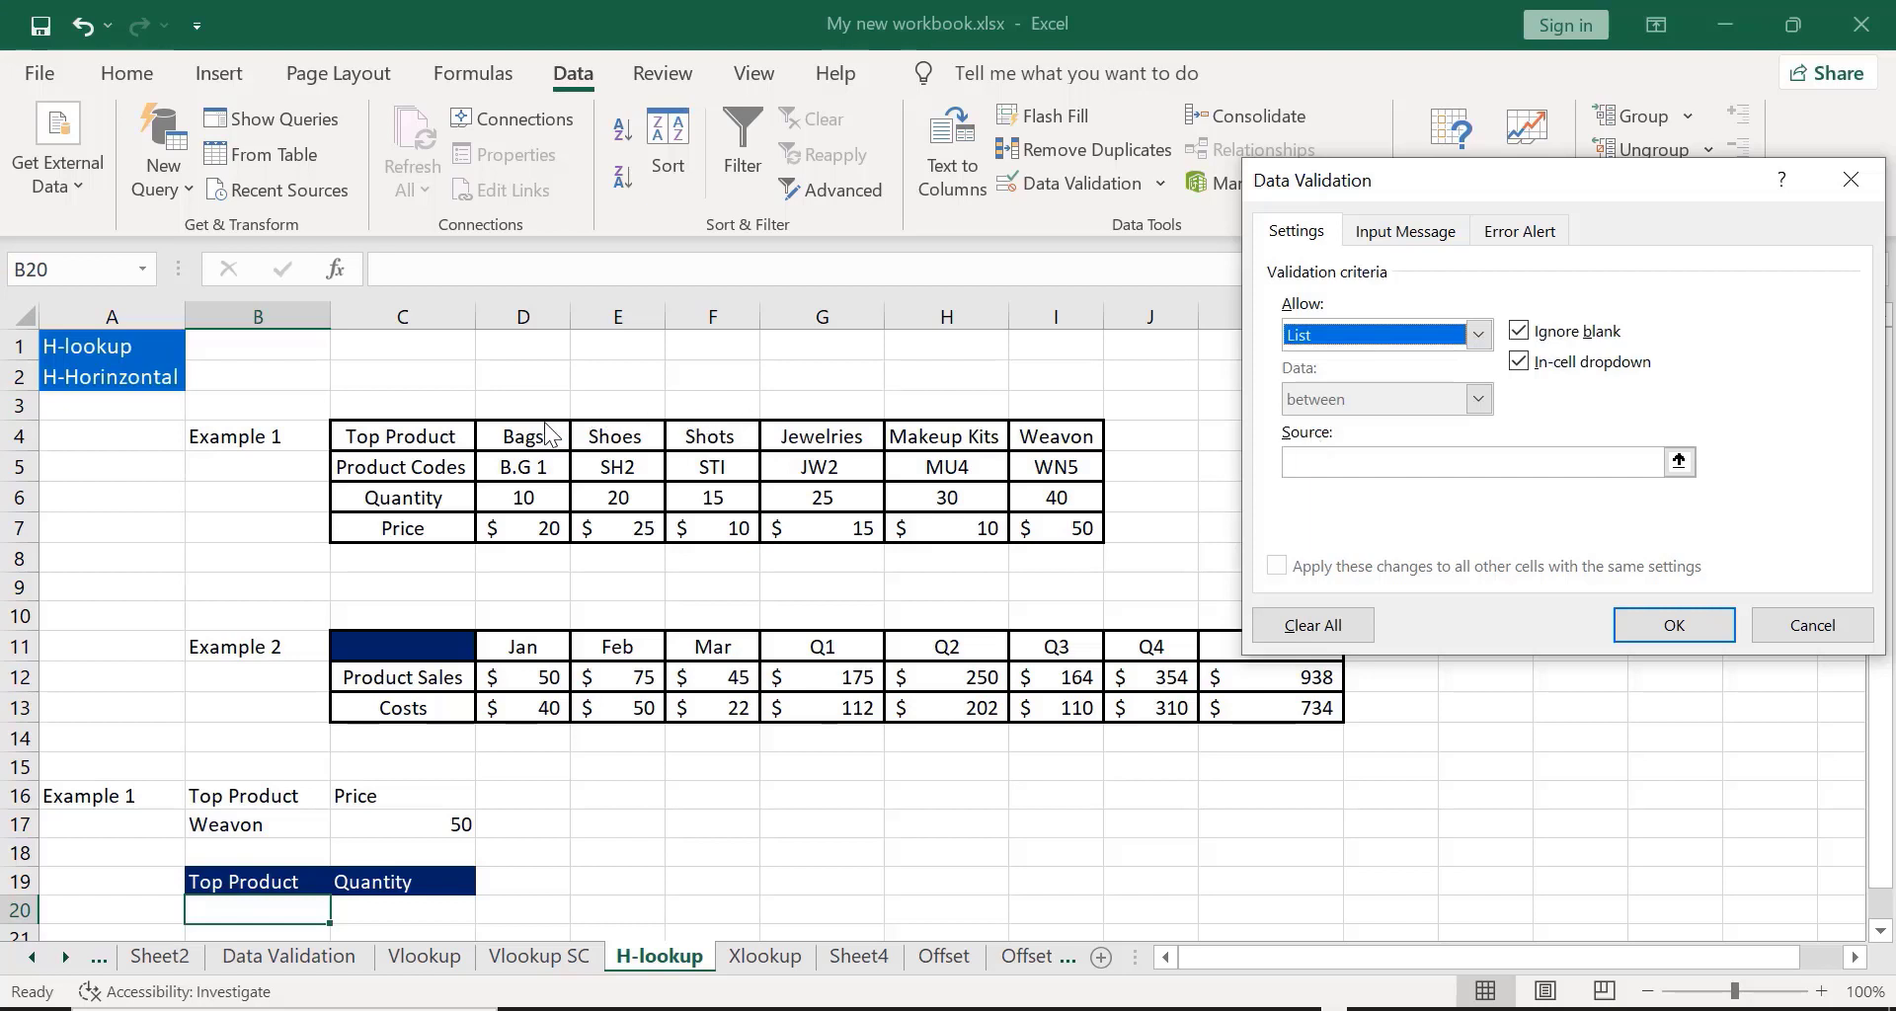
pyautogui.click(1314, 461)
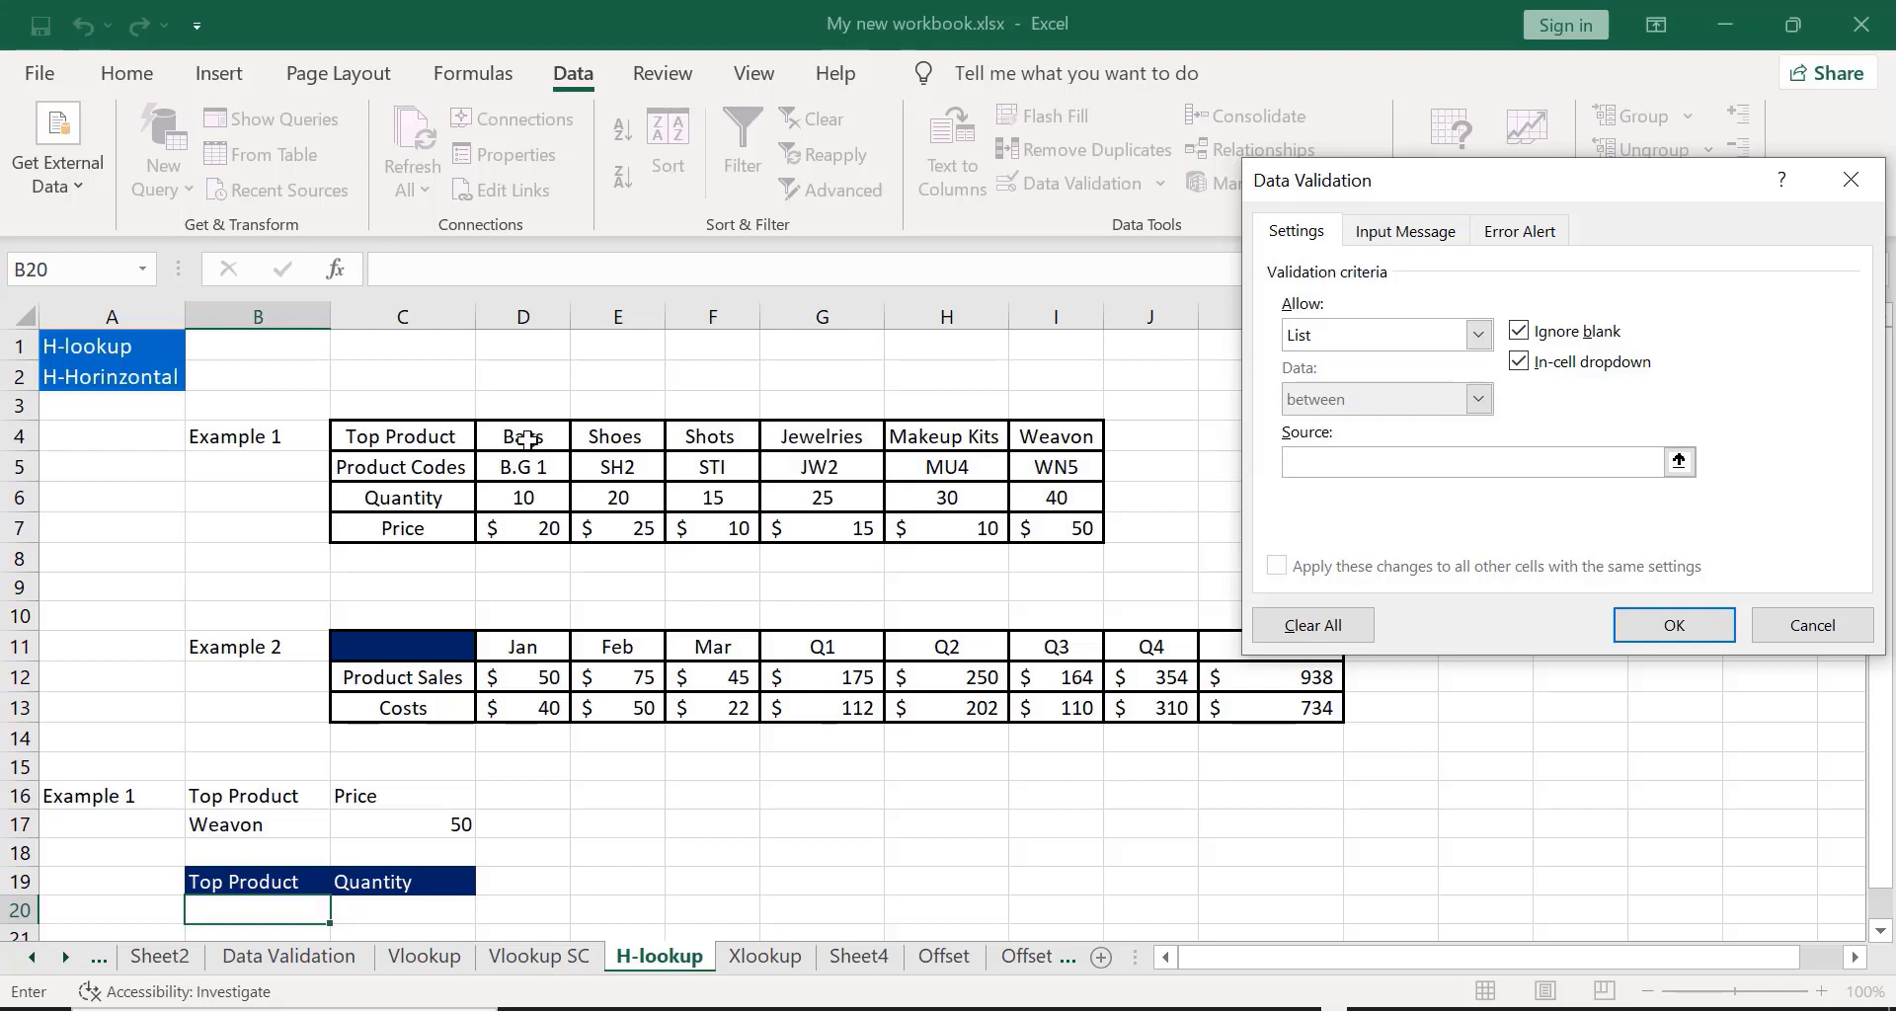
pyautogui.click(524, 440)
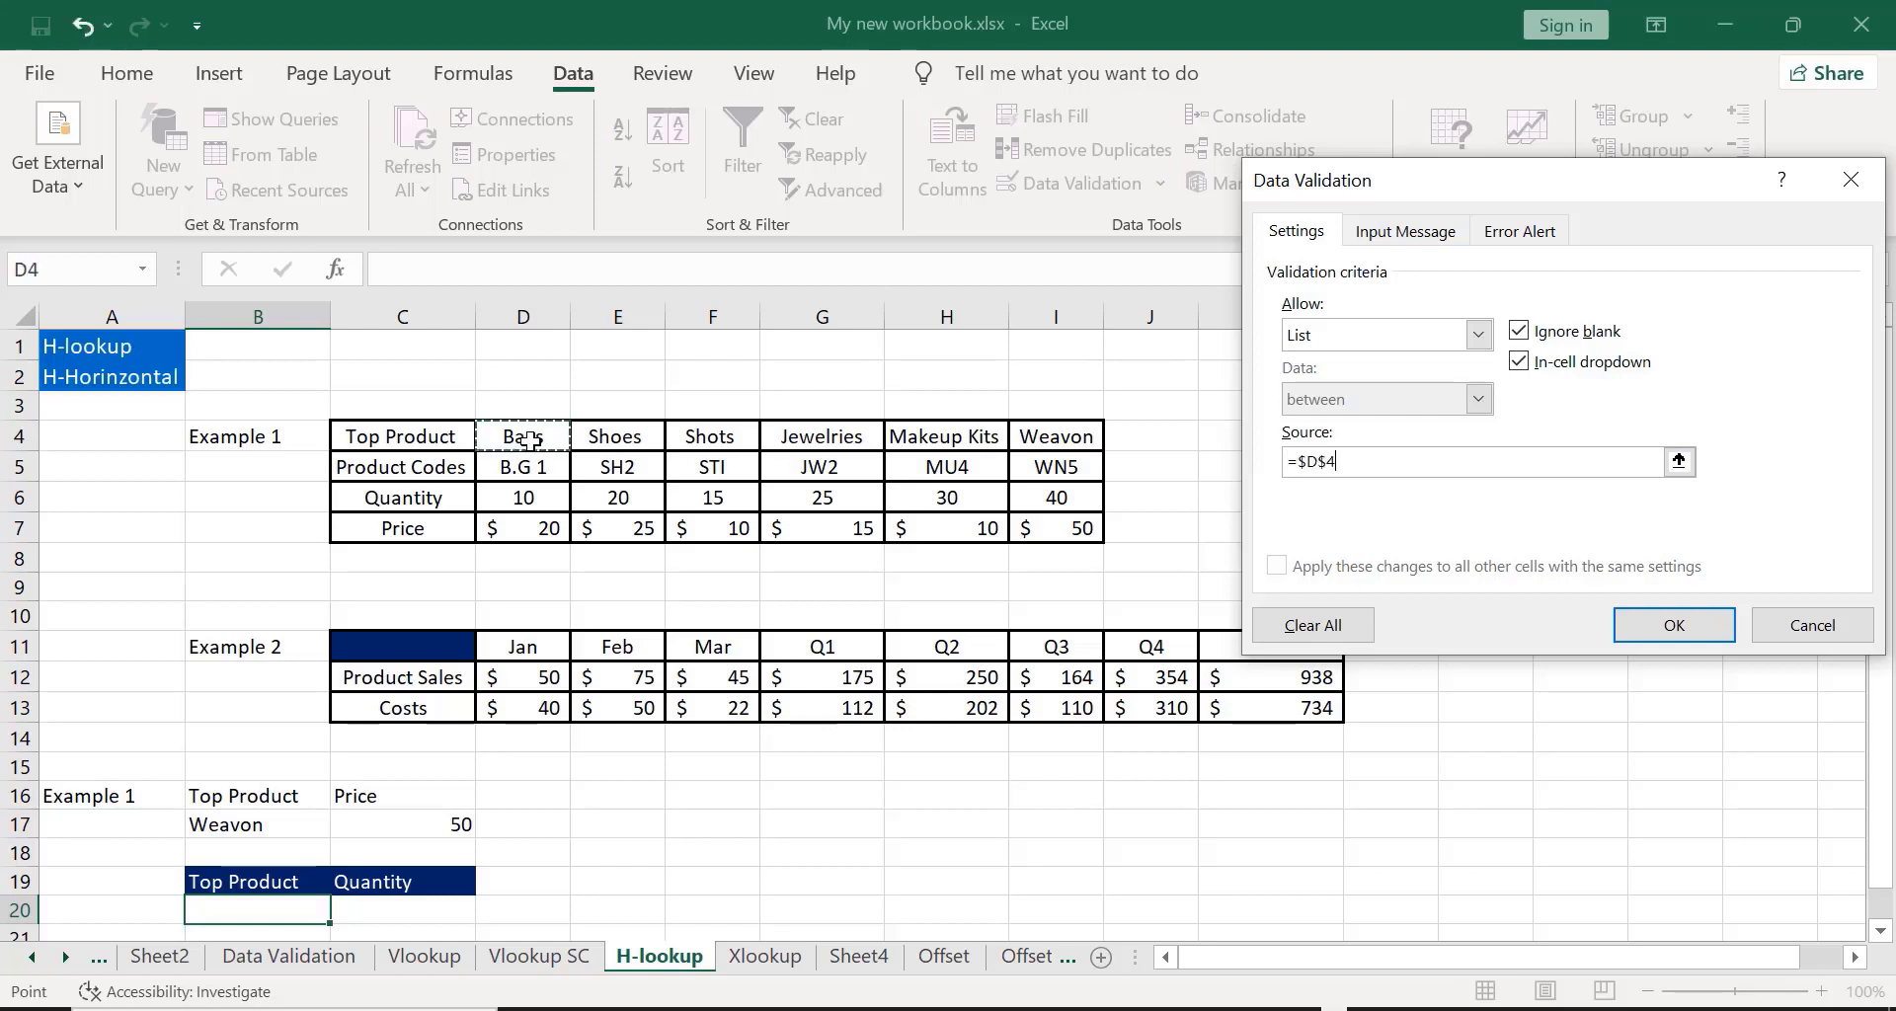
pyautogui.hotkey('ctrl', 'shift', 'Right')
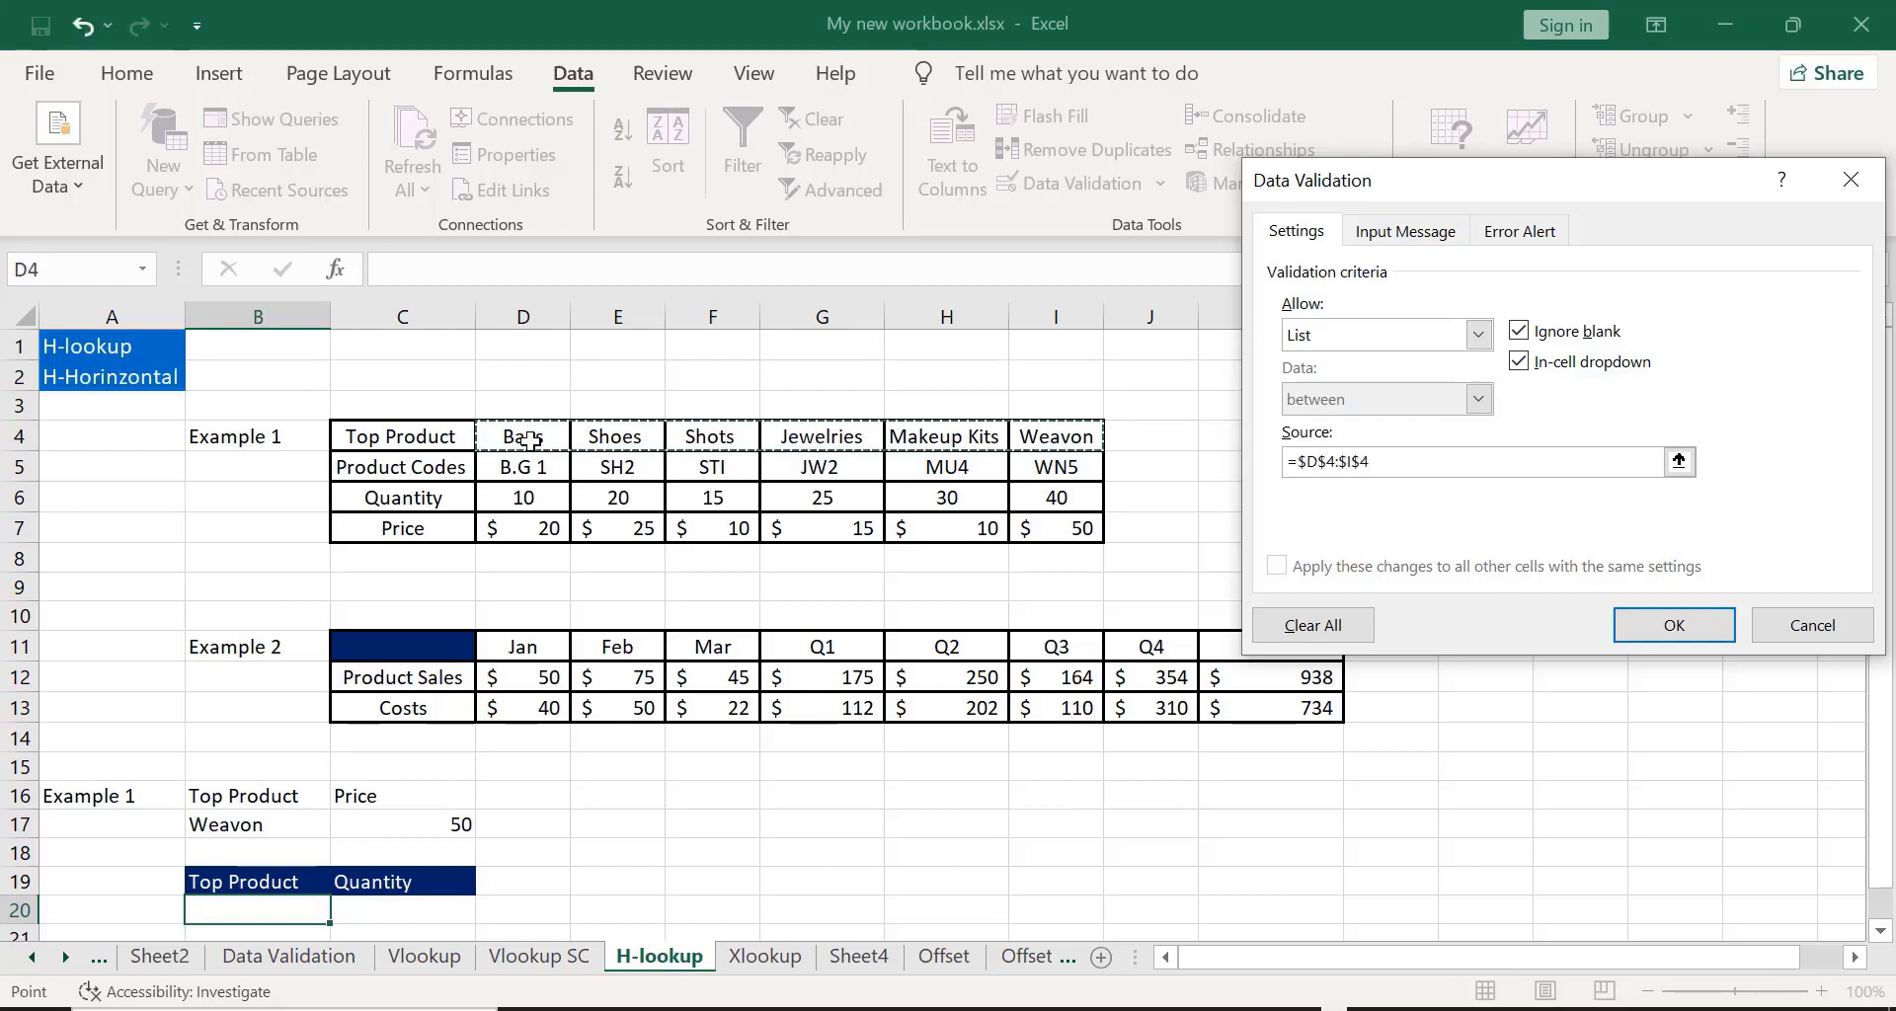
pyautogui.click(1646, 630)
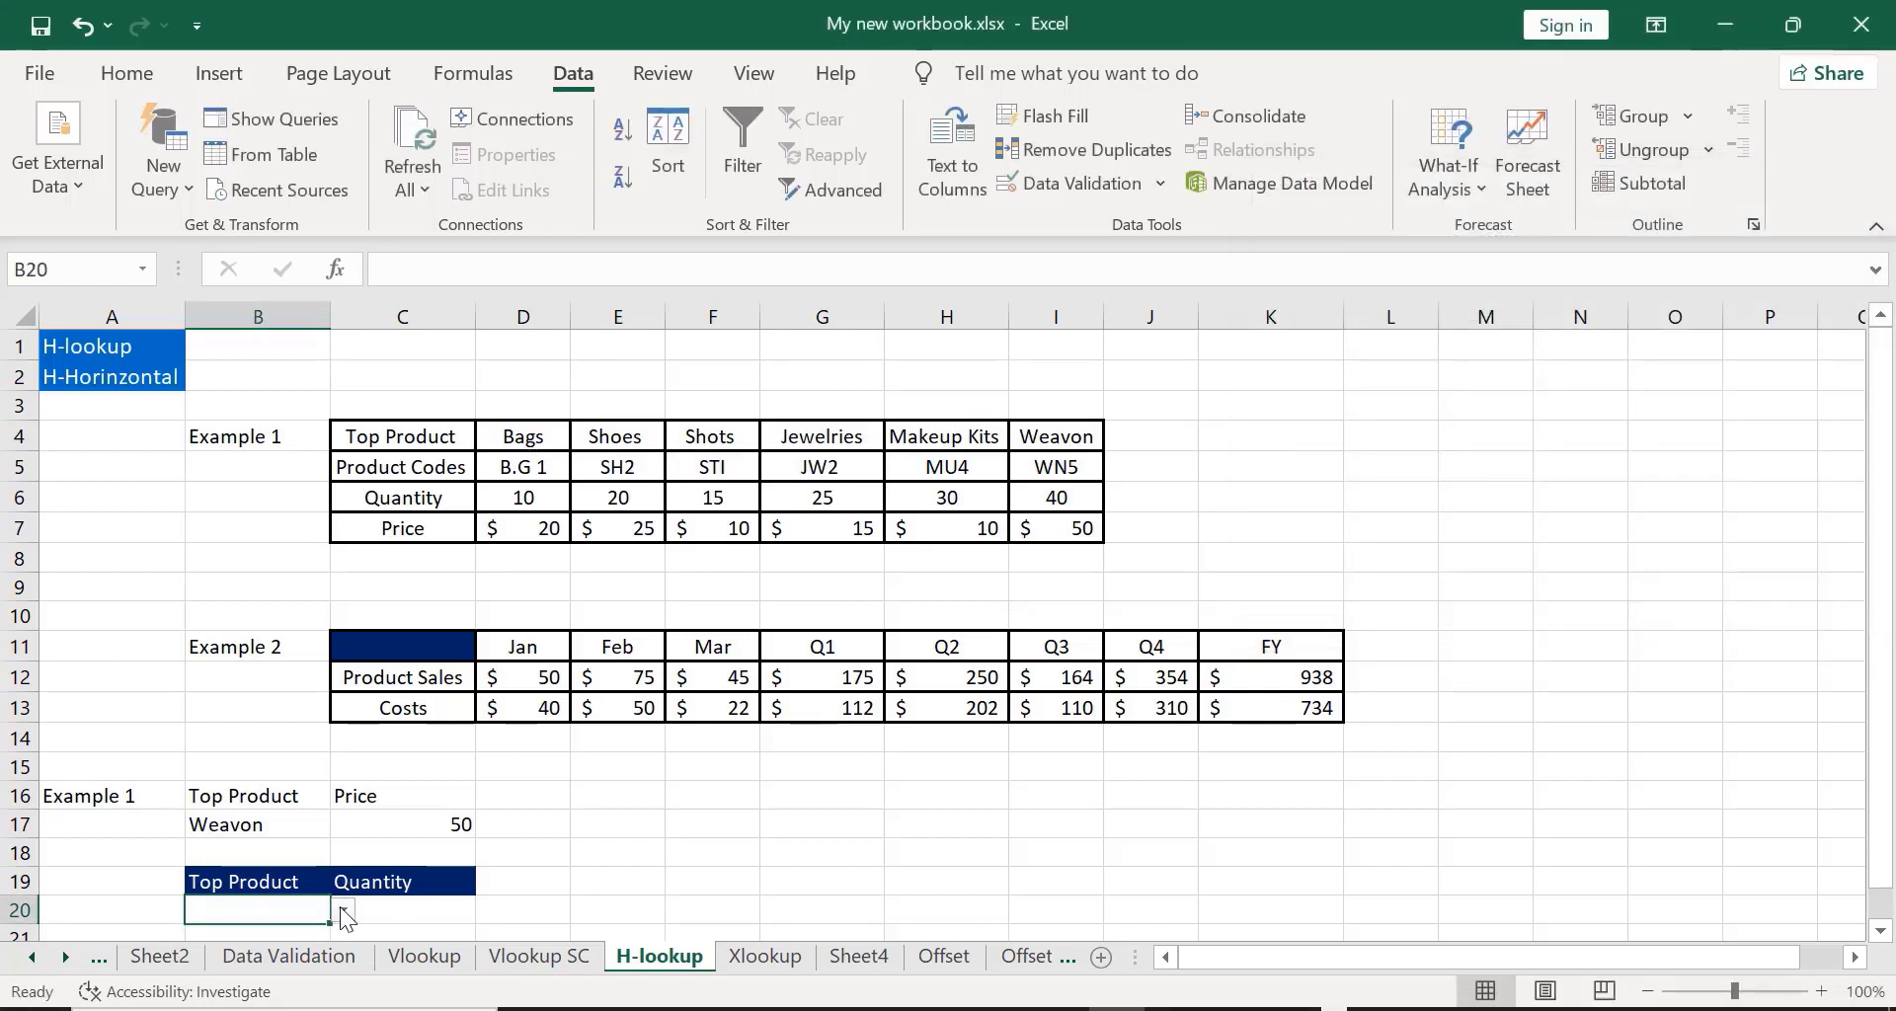
pyautogui.click(342, 909)
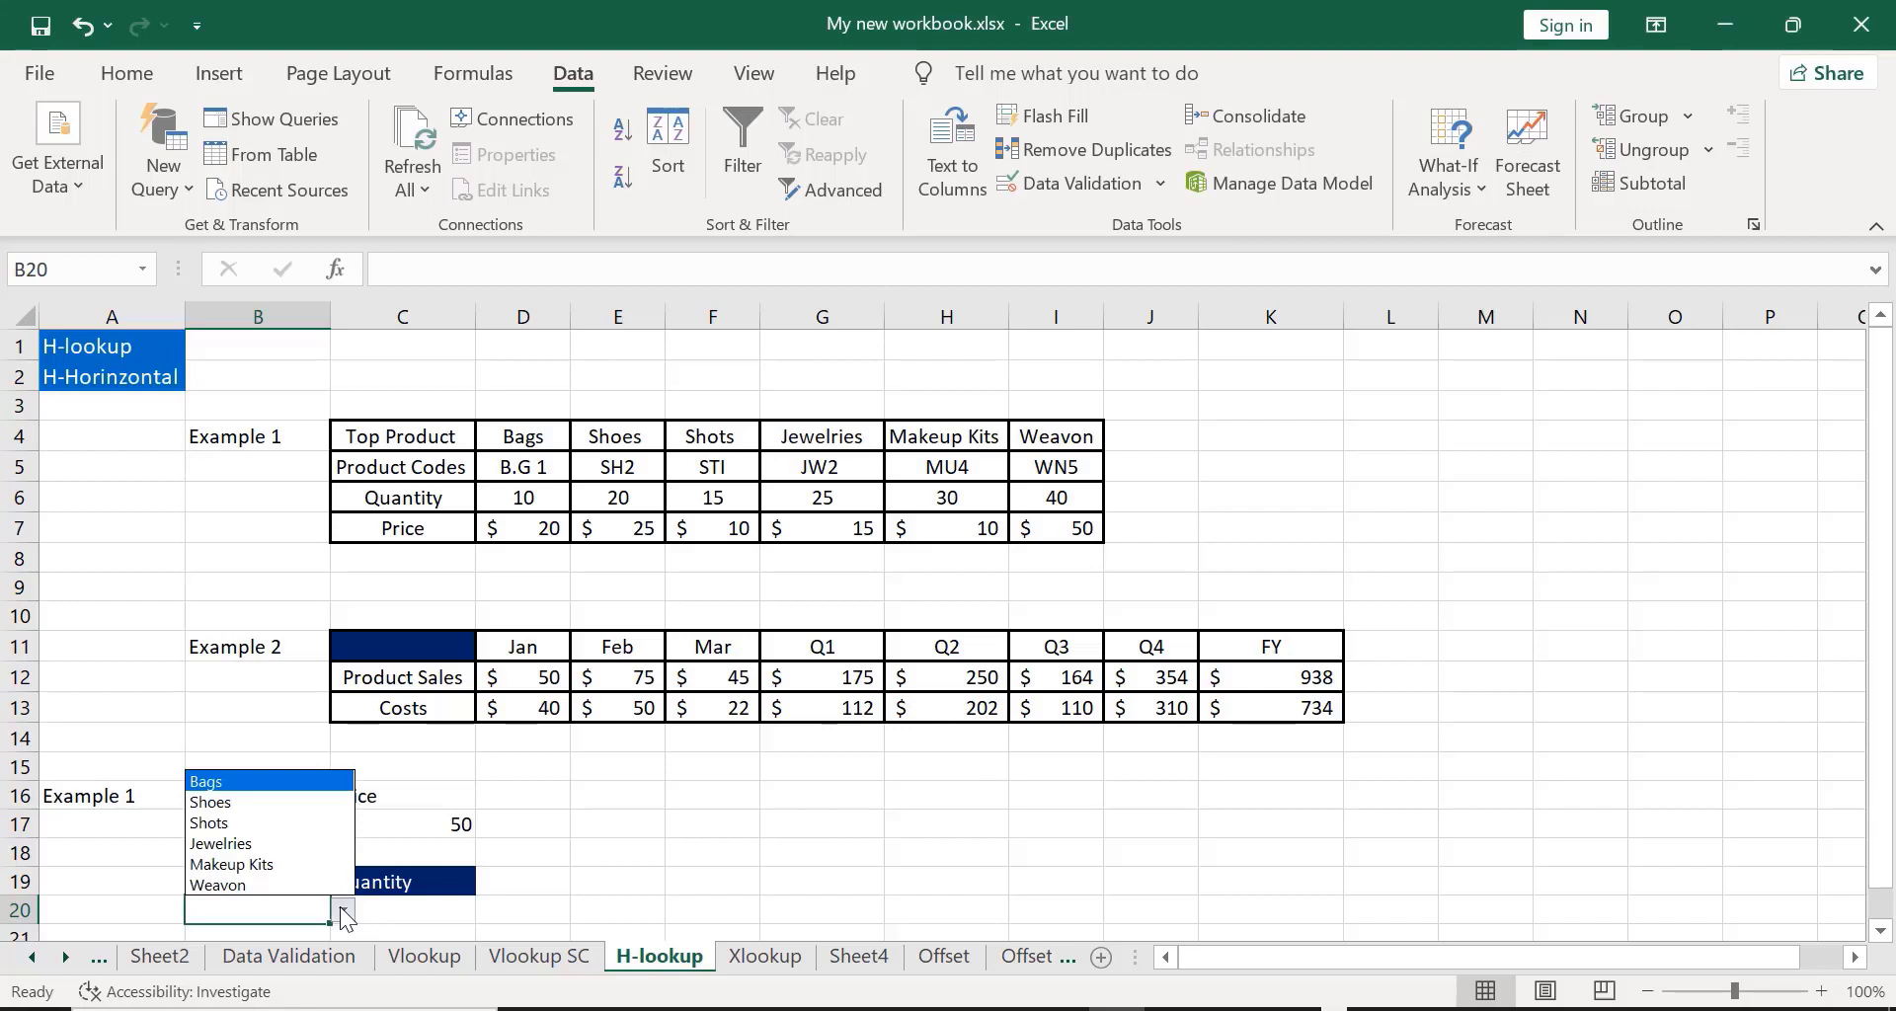
pyautogui.click(197, 783)
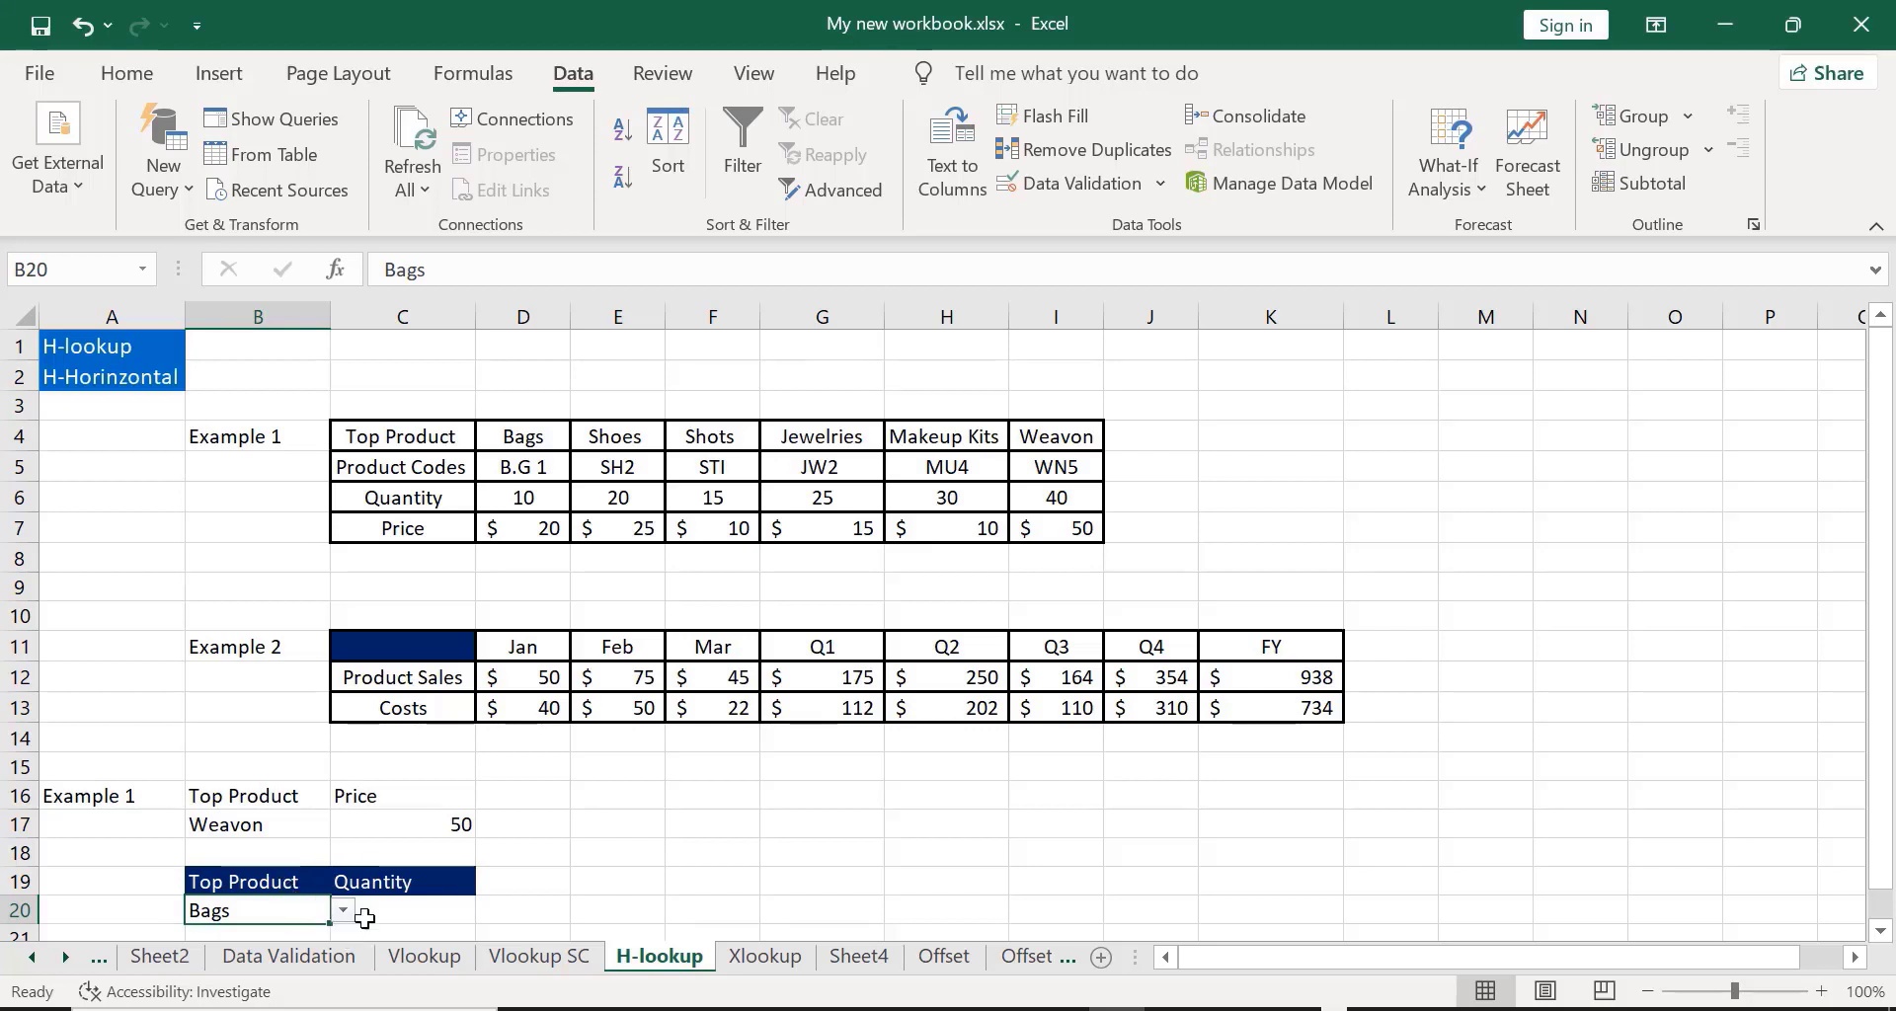
# Step: Begin an HLOOKUP formula in C20 with the product in B20 as the lookup value
pyautogui.click(406, 918)
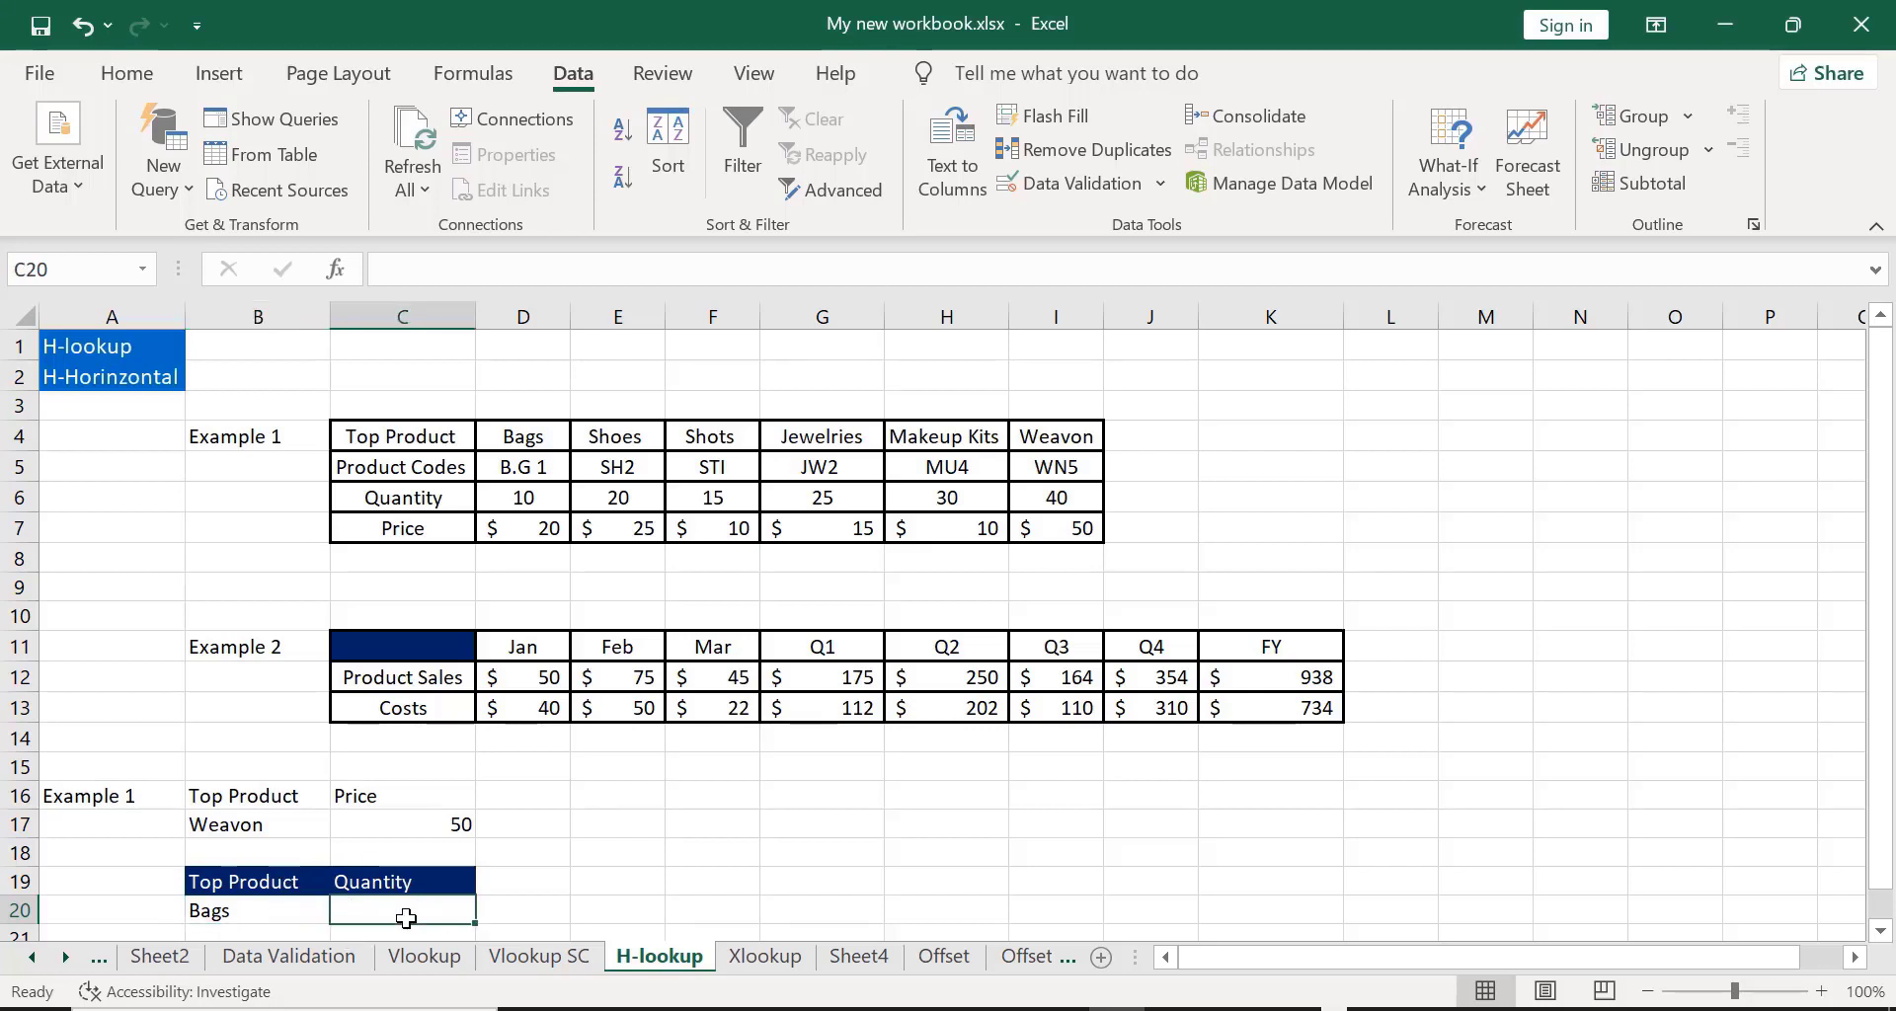
pyautogui.write('=')
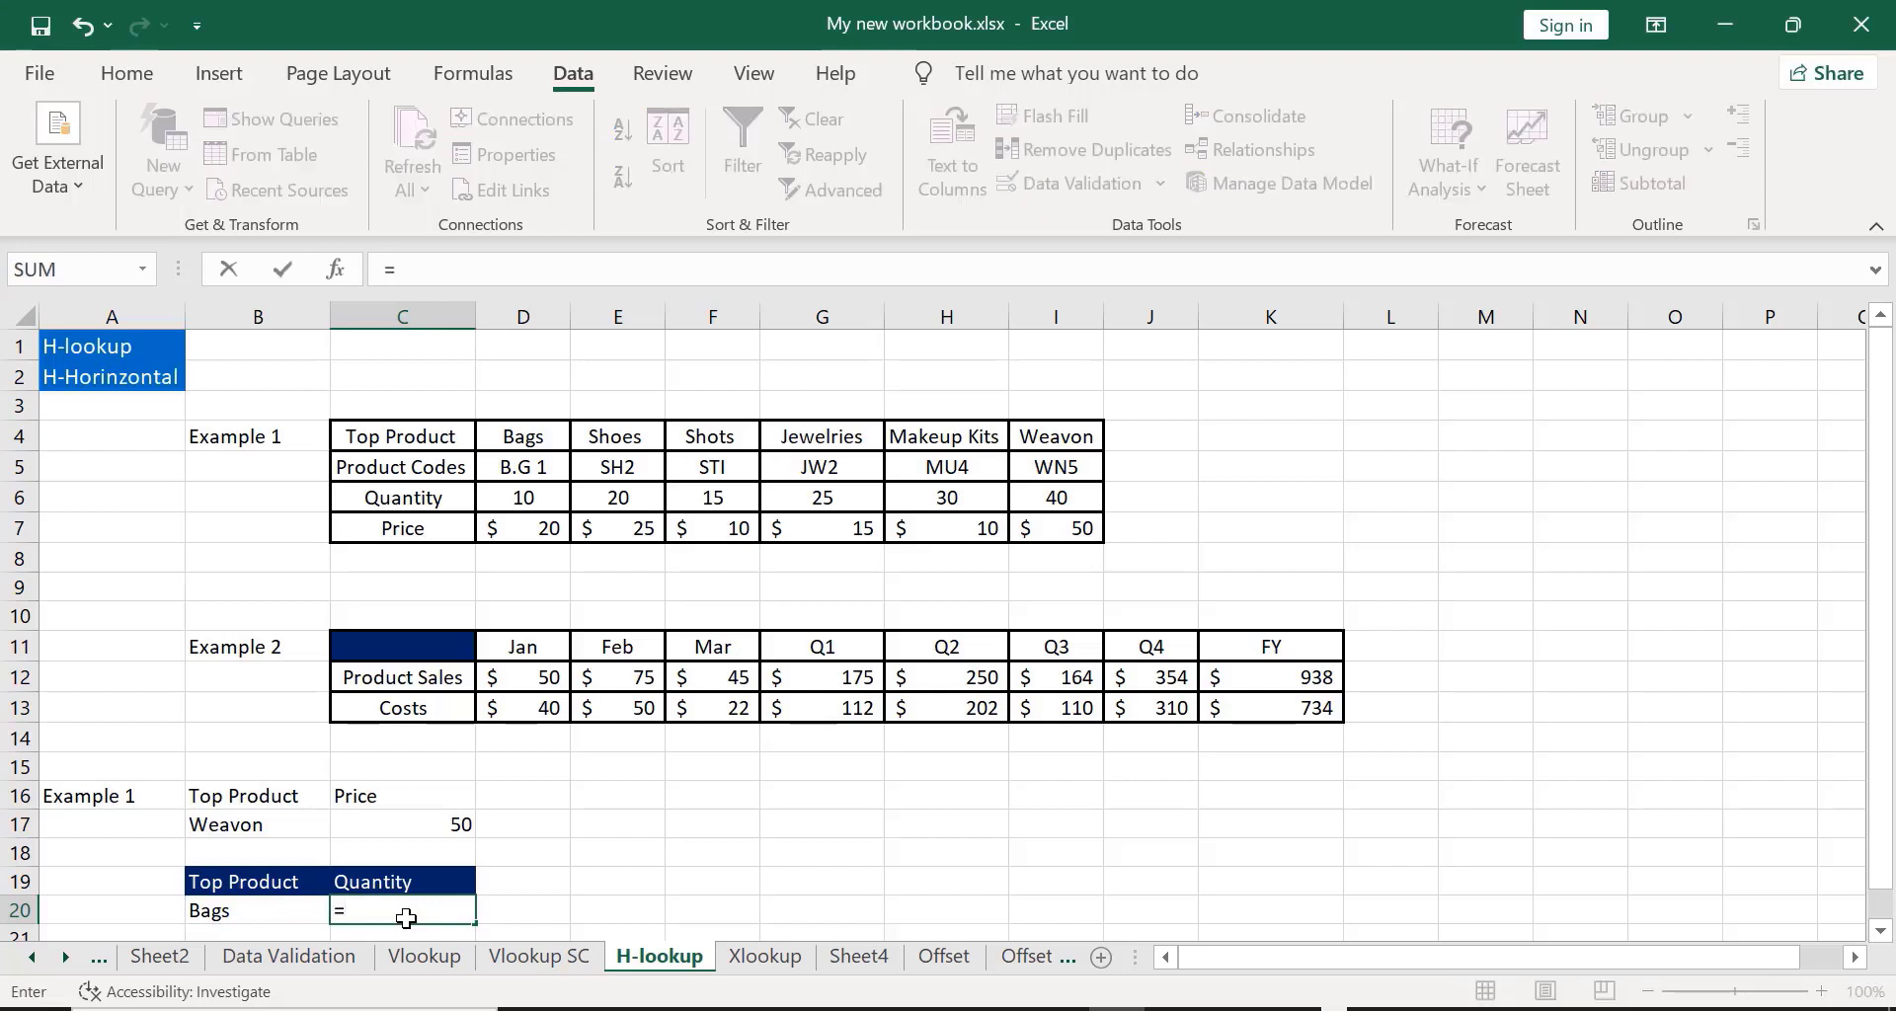
pyautogui.write('hloo')
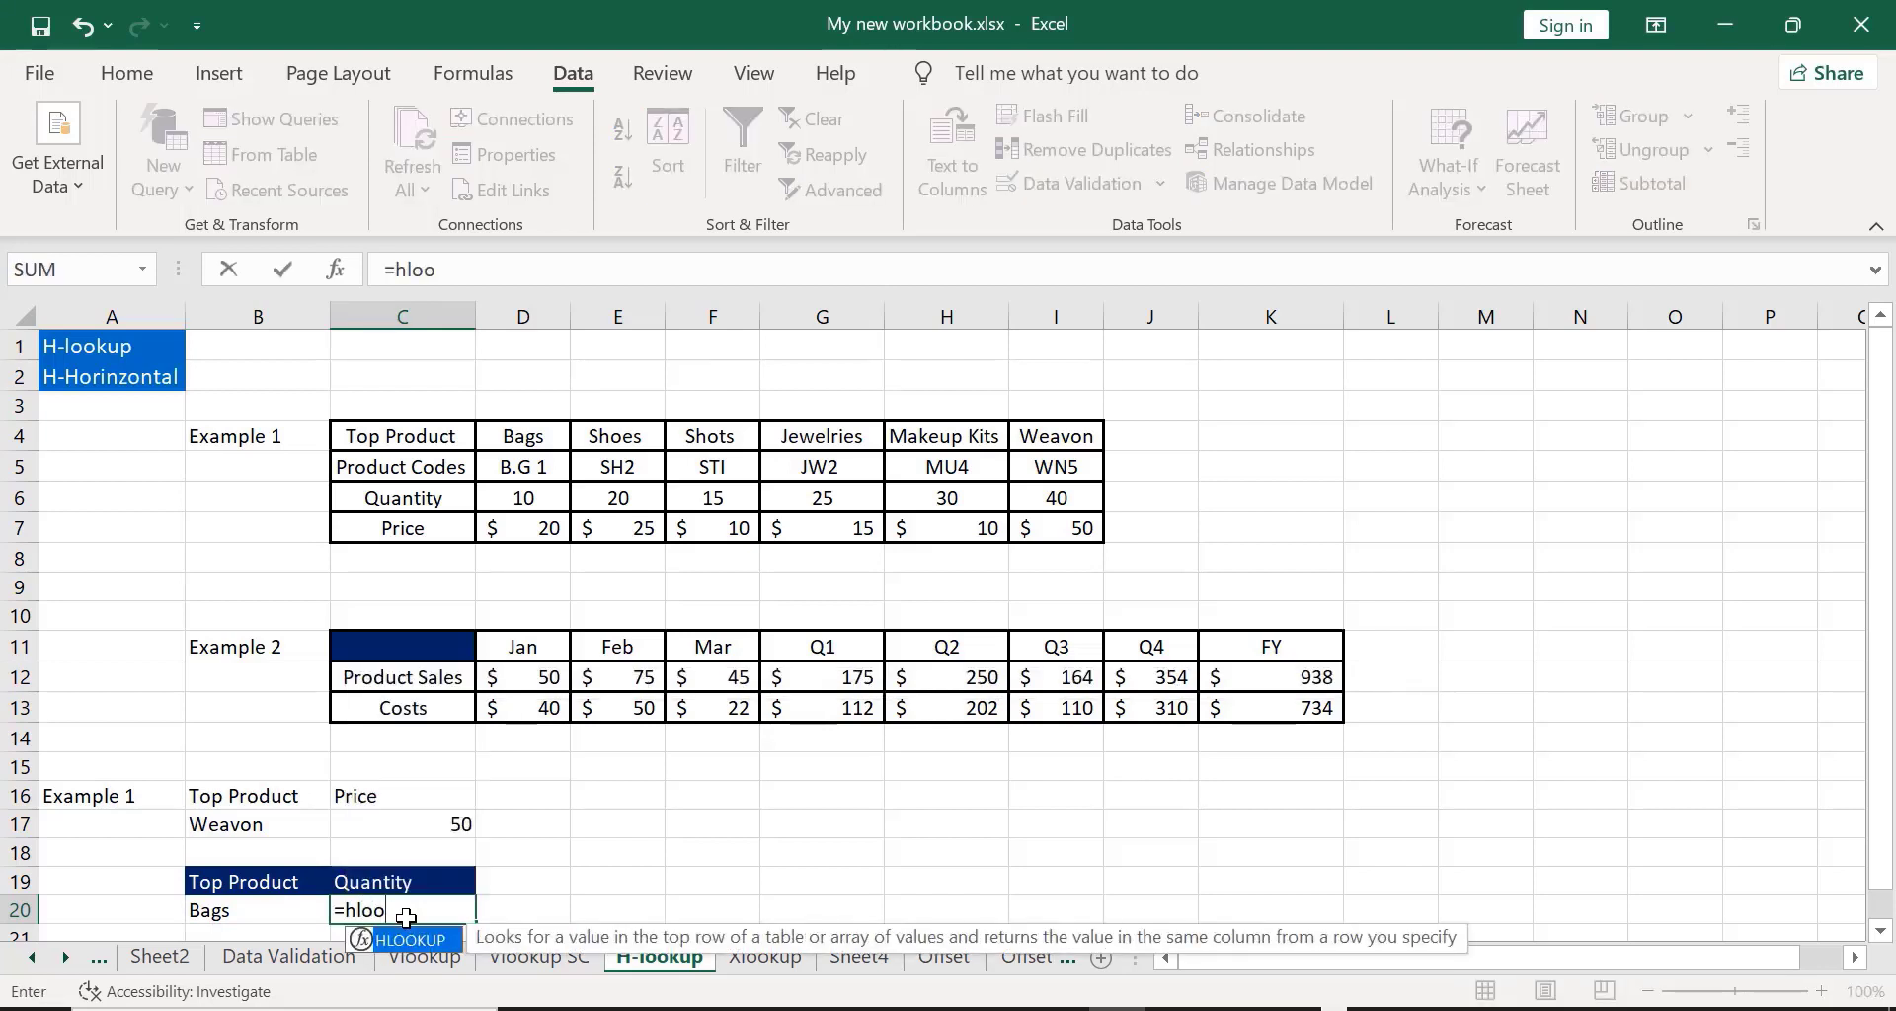
pyautogui.doubleClick(427, 941)
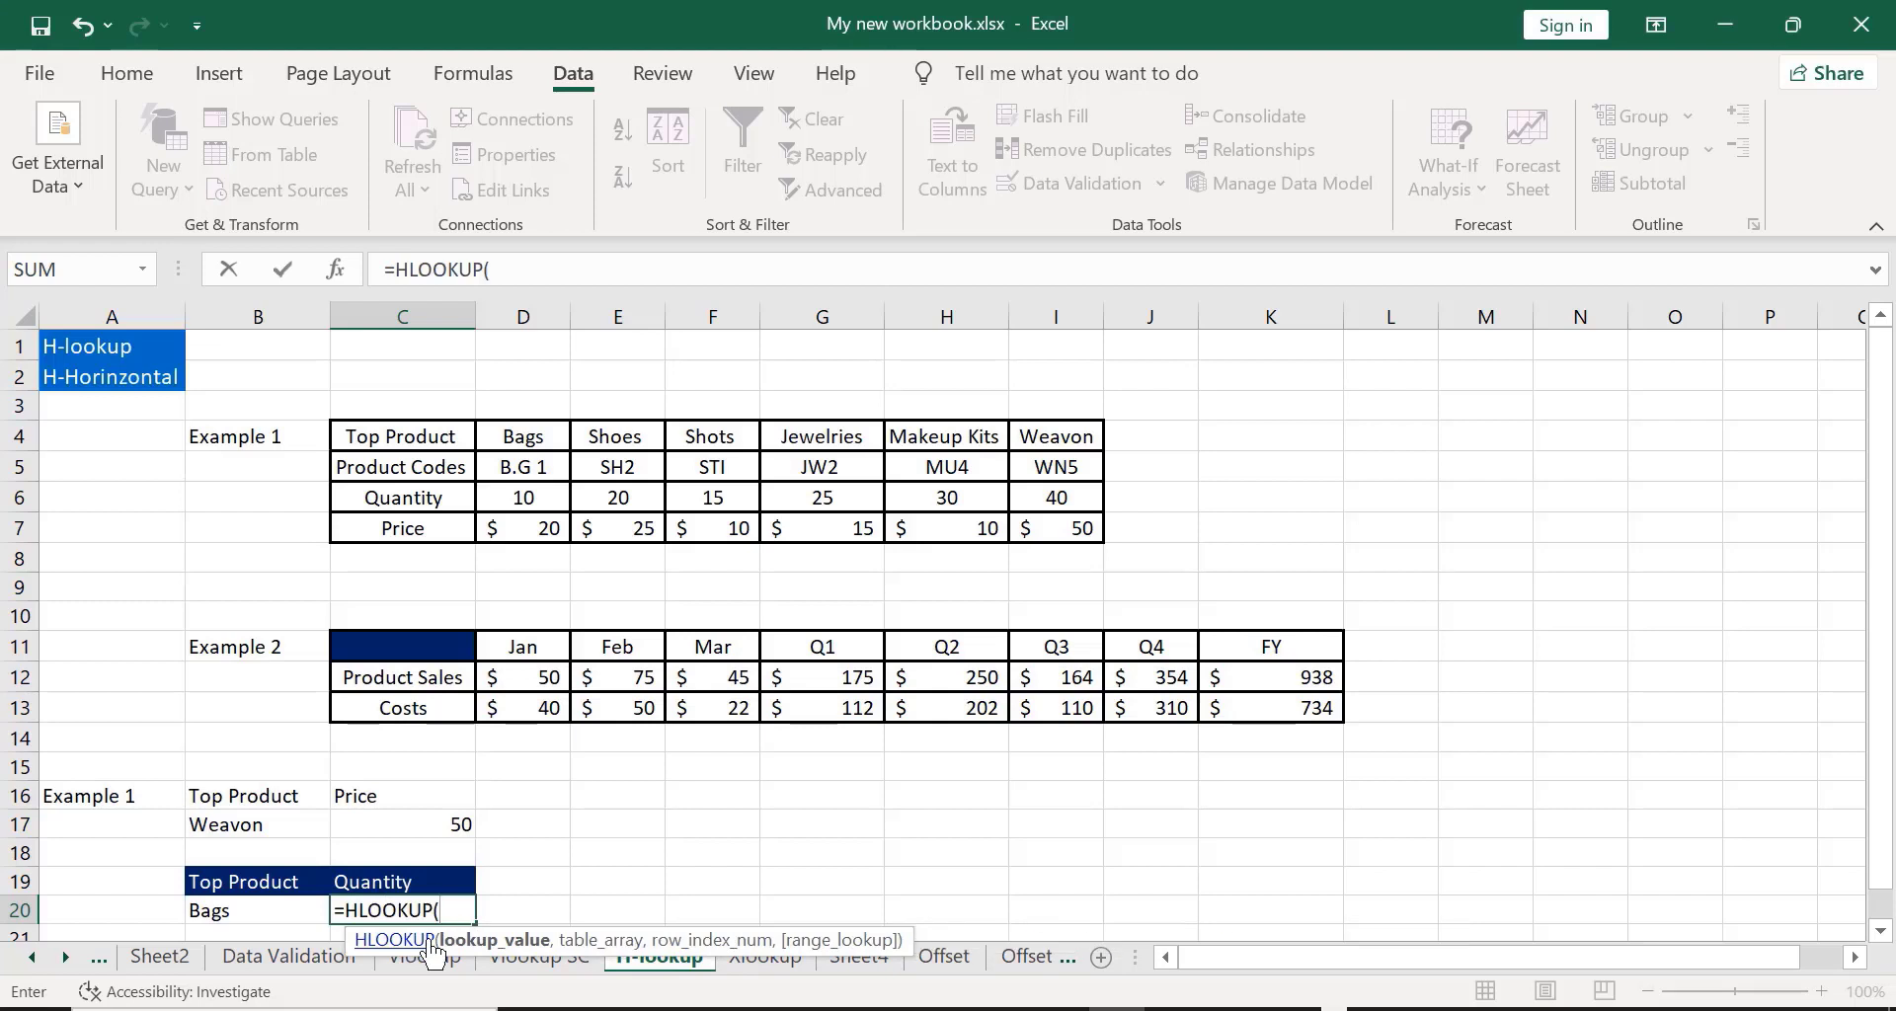
pyautogui.click(233, 910)
pyautogui.write(',')
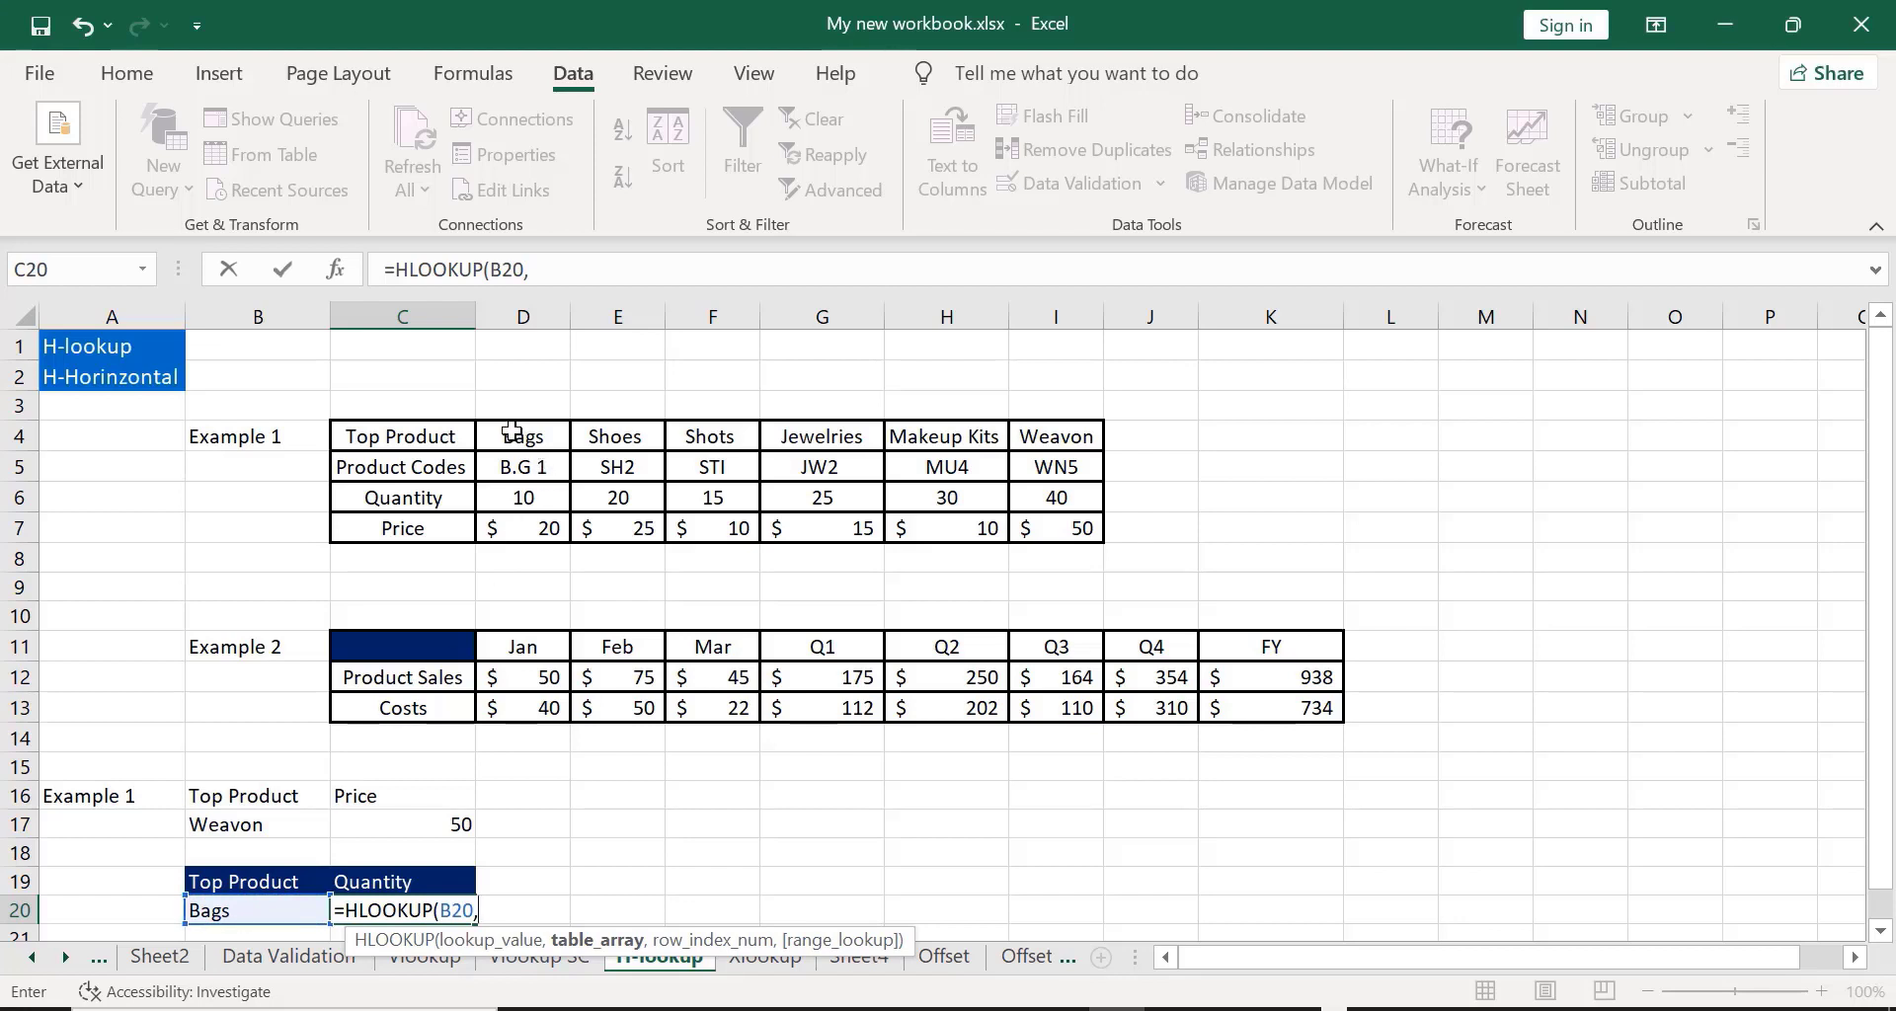
# Step: Set the table array of the C20 HLOOKUP formula to the Example 1 range D4:I7
pyautogui.click(510, 443)
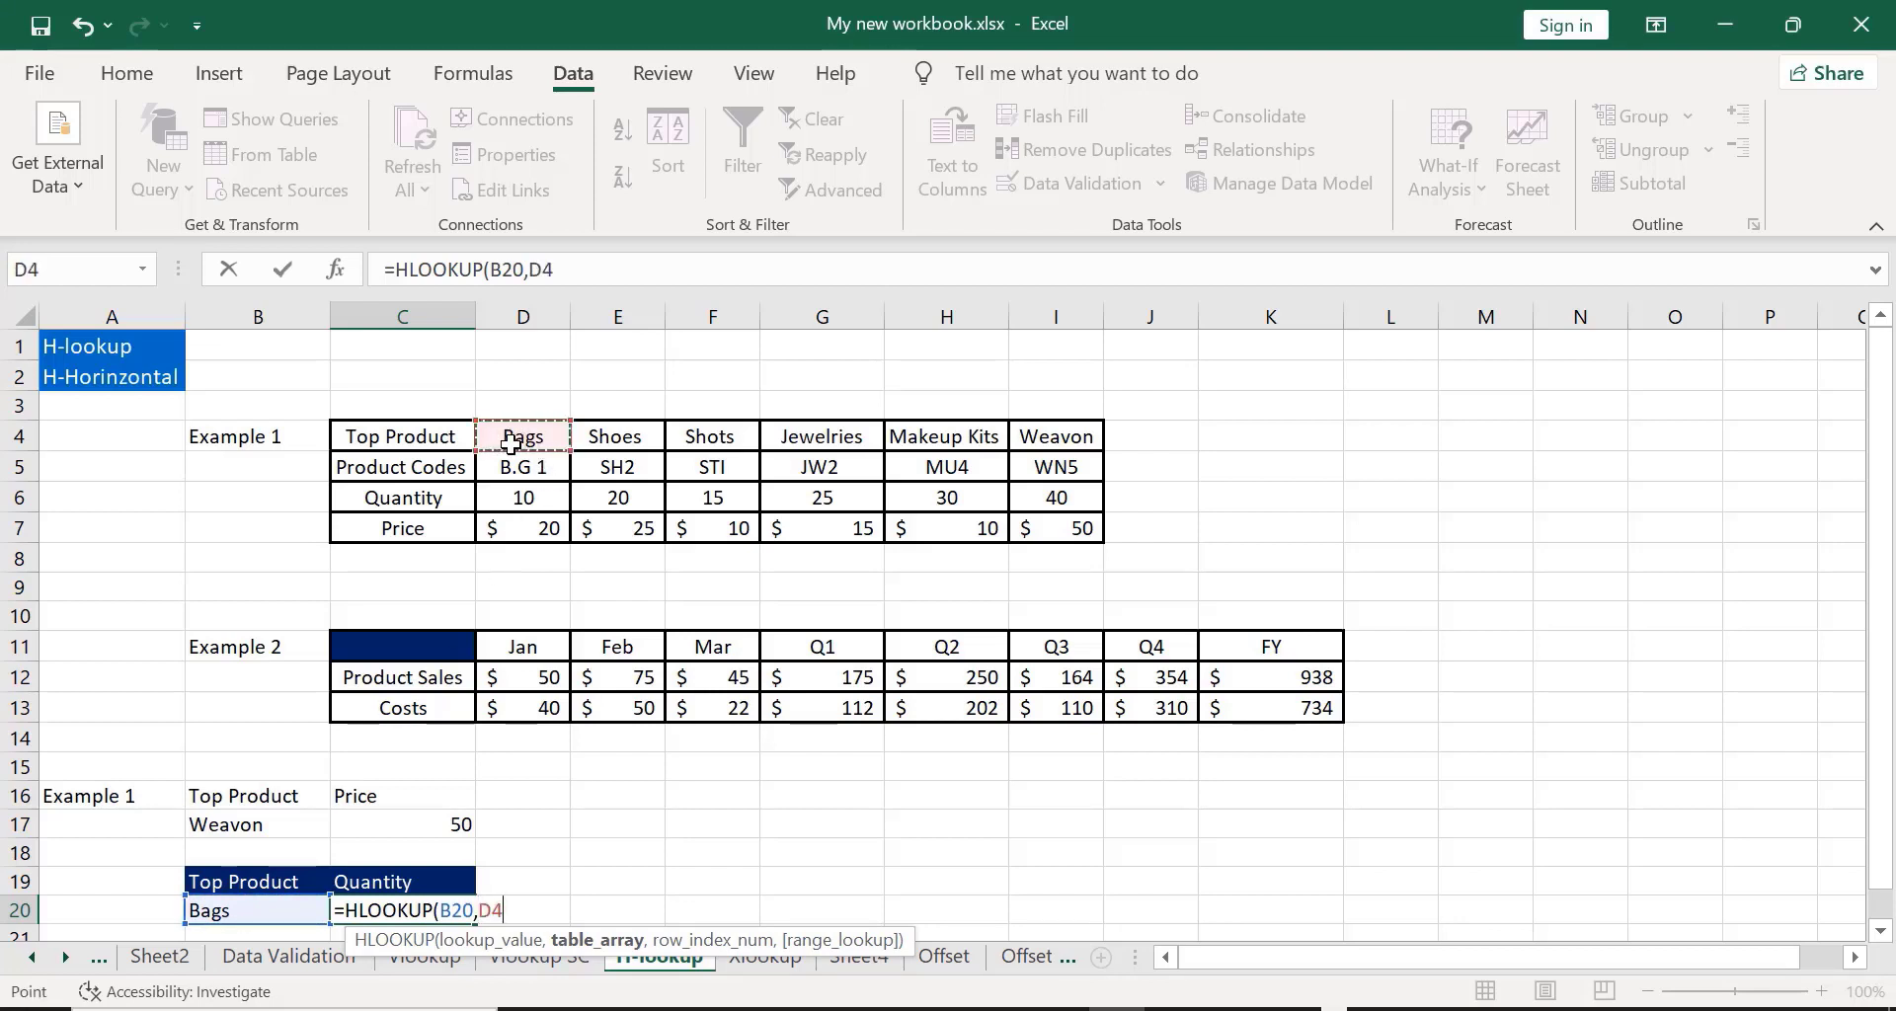
pyautogui.hotkey('shift', 'Down')
pyautogui.hotkey('shift', 'Down')
pyautogui.hotkey('shift', 'Down')
pyautogui.hotkey('shift', 'Right')
pyautogui.hotkey('shift', 'Right')
pyautogui.hotkey('shift', 'Right')
pyautogui.hotkey('shift', 'Right')
pyautogui.hotkey('shift', 'Right')
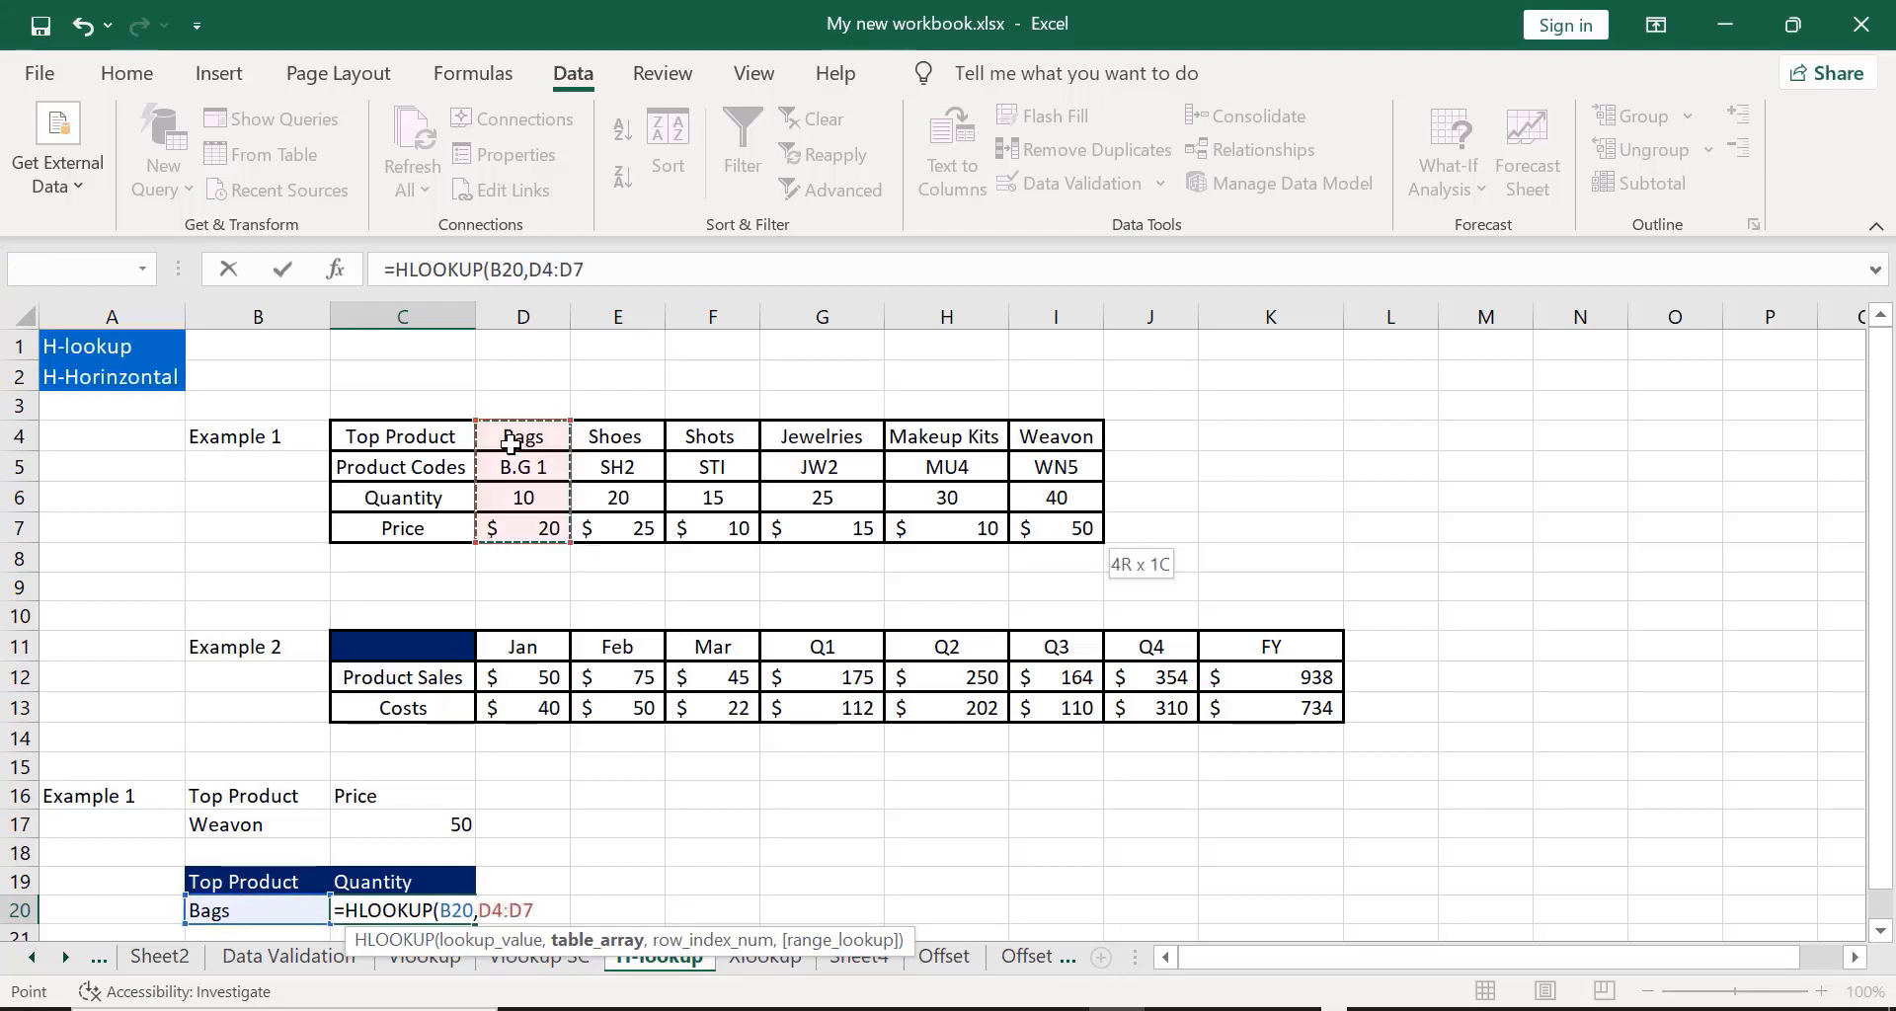
pyautogui.write(',')
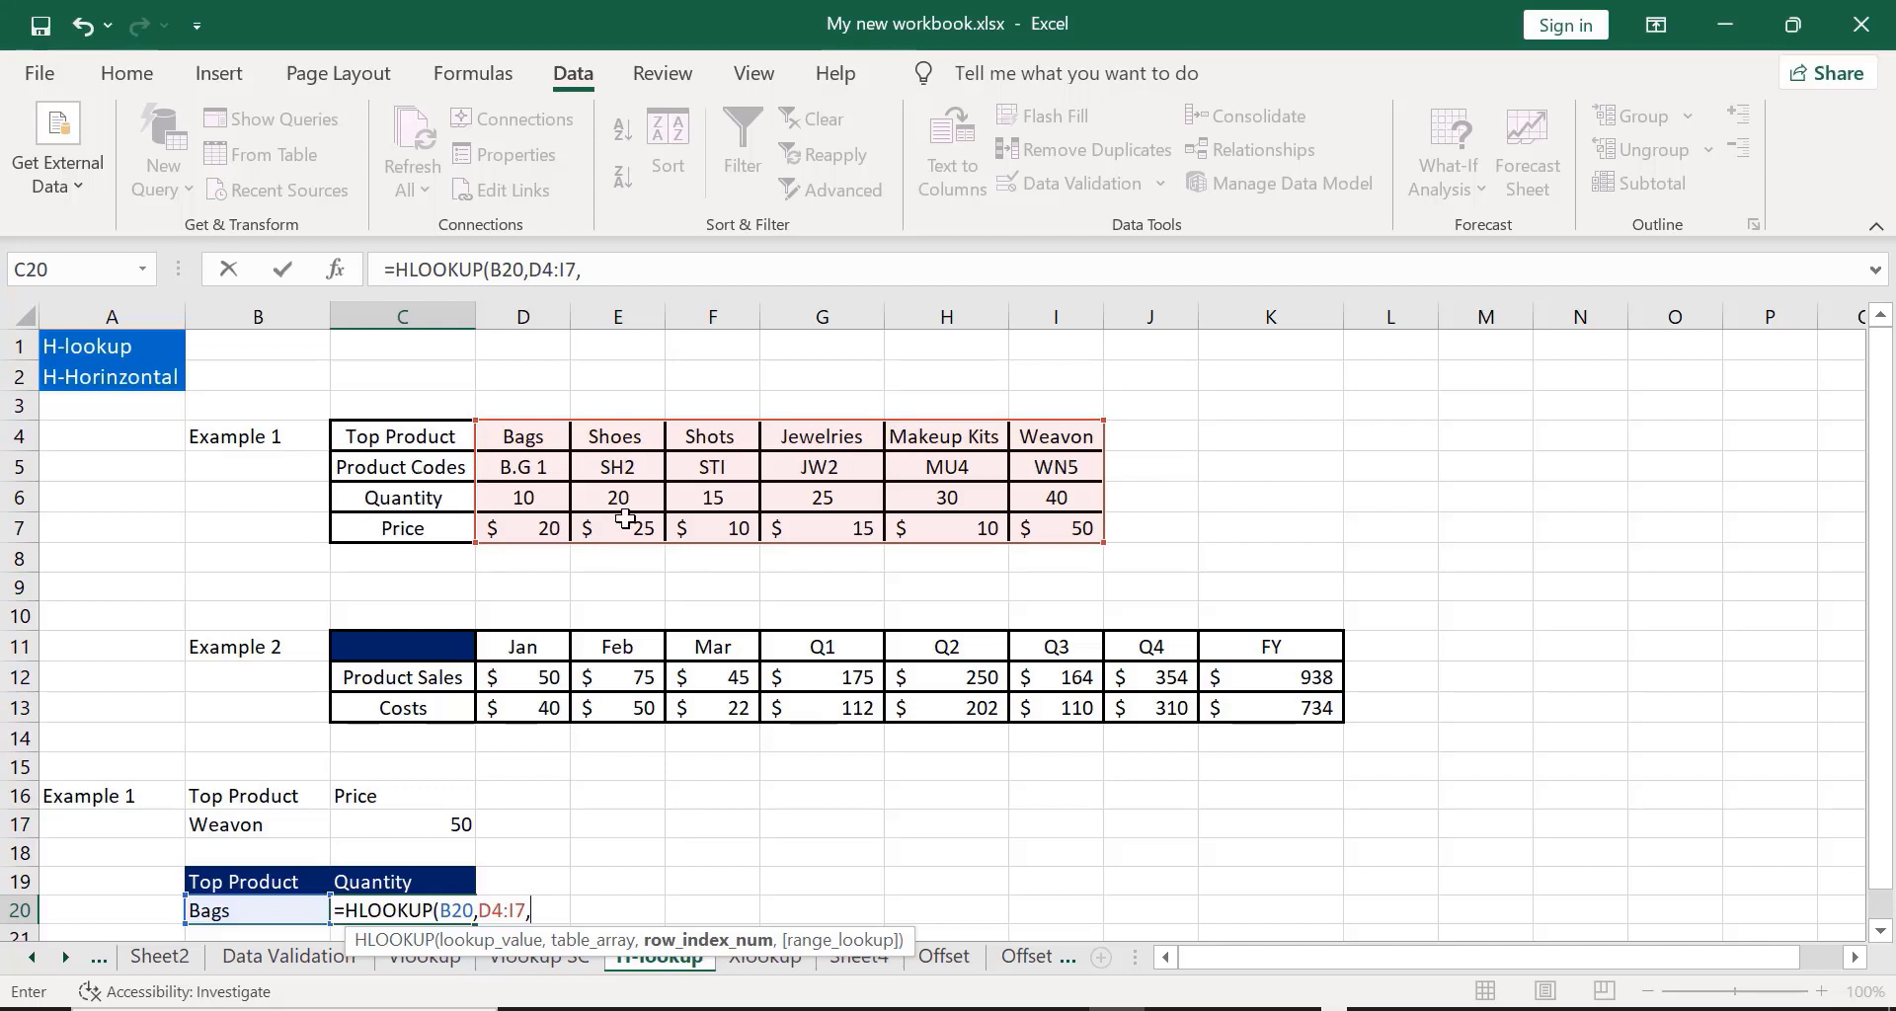
# Step: Complete the HLOOKUP formula in C20 with row index 3 and FALSE for an exact match
pyautogui.write('3')
pyautogui.write(',')
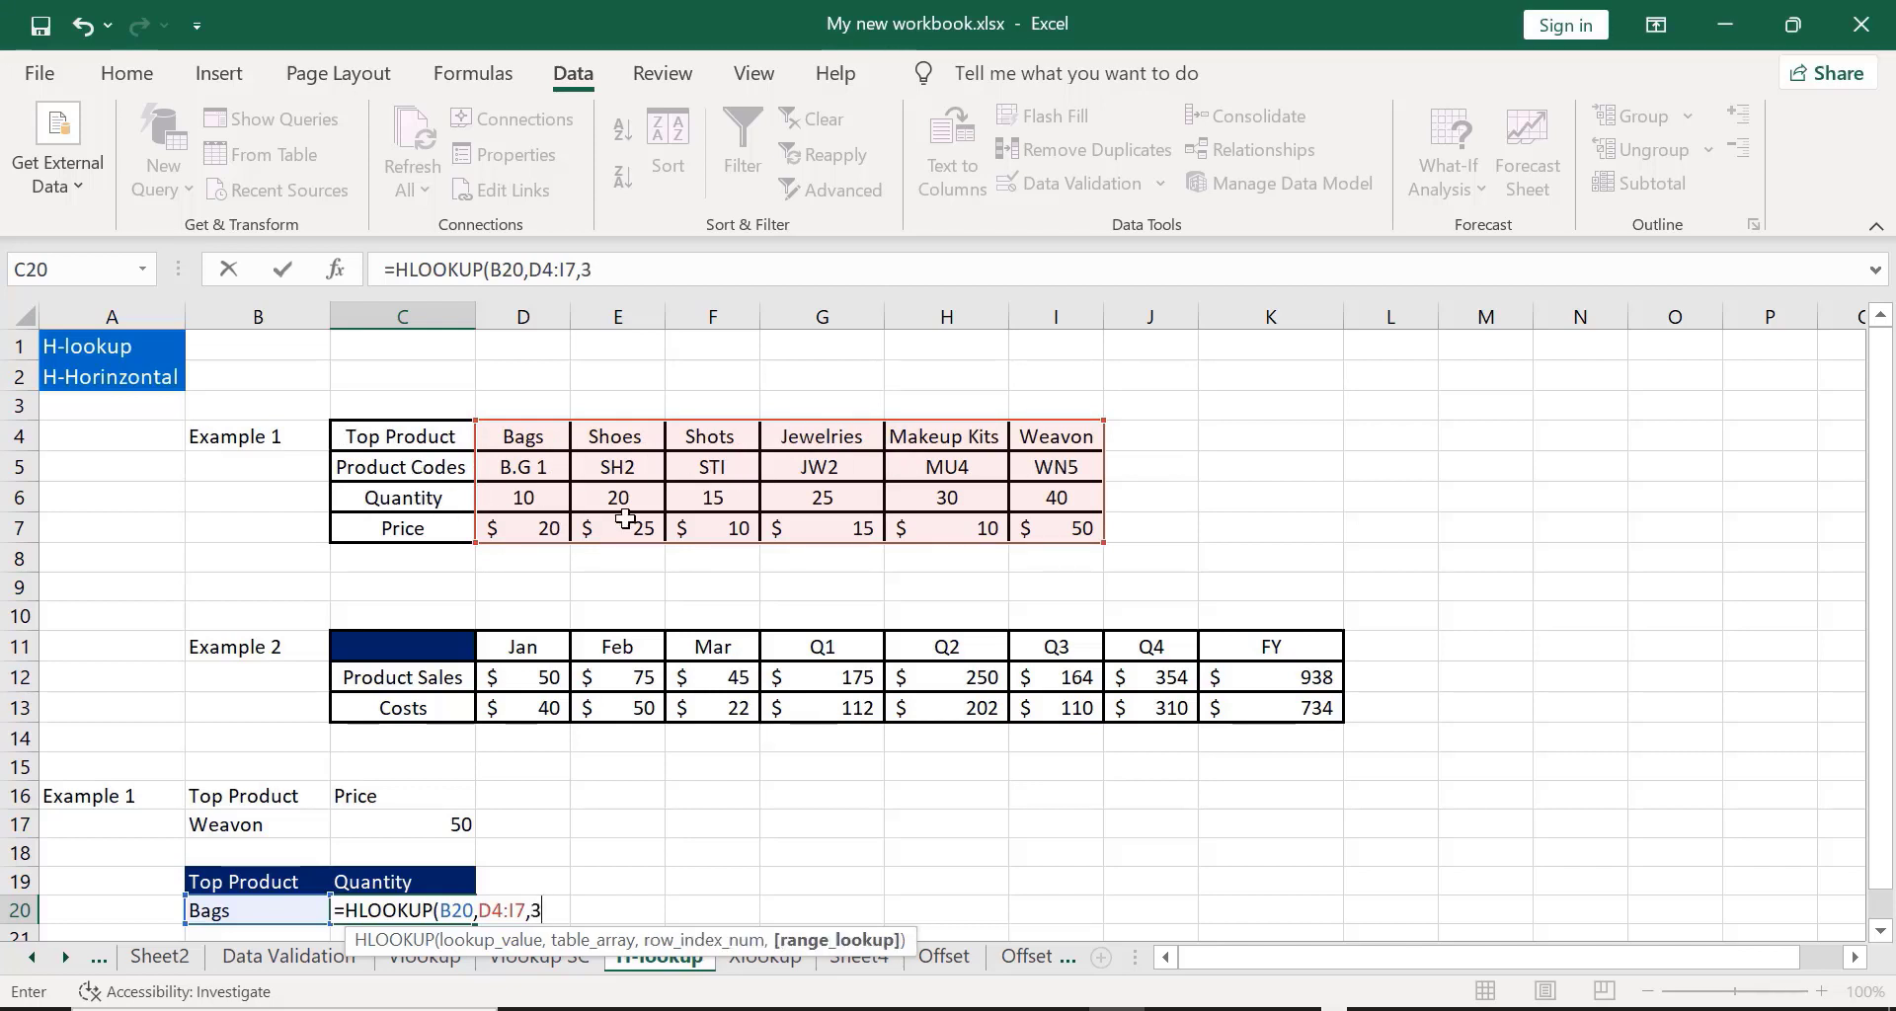
pyautogui.doubleClick(691, 983)
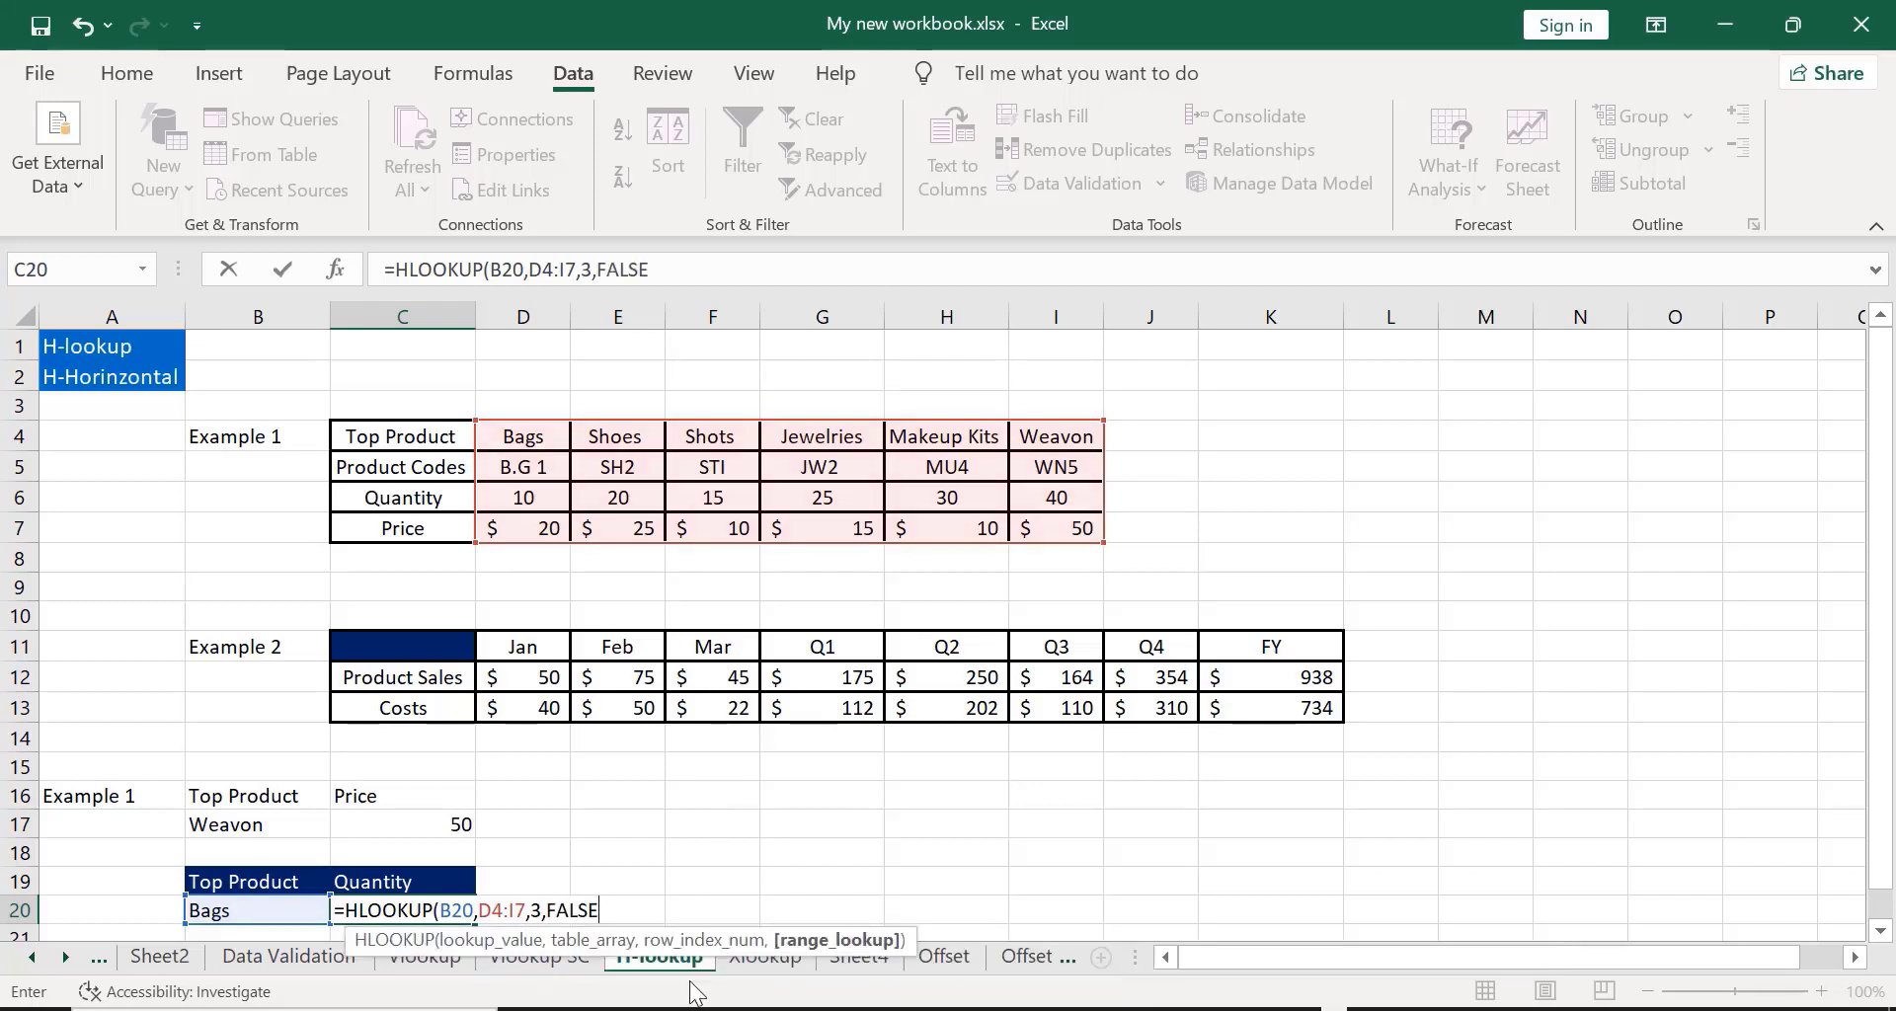
pyautogui.write(')')
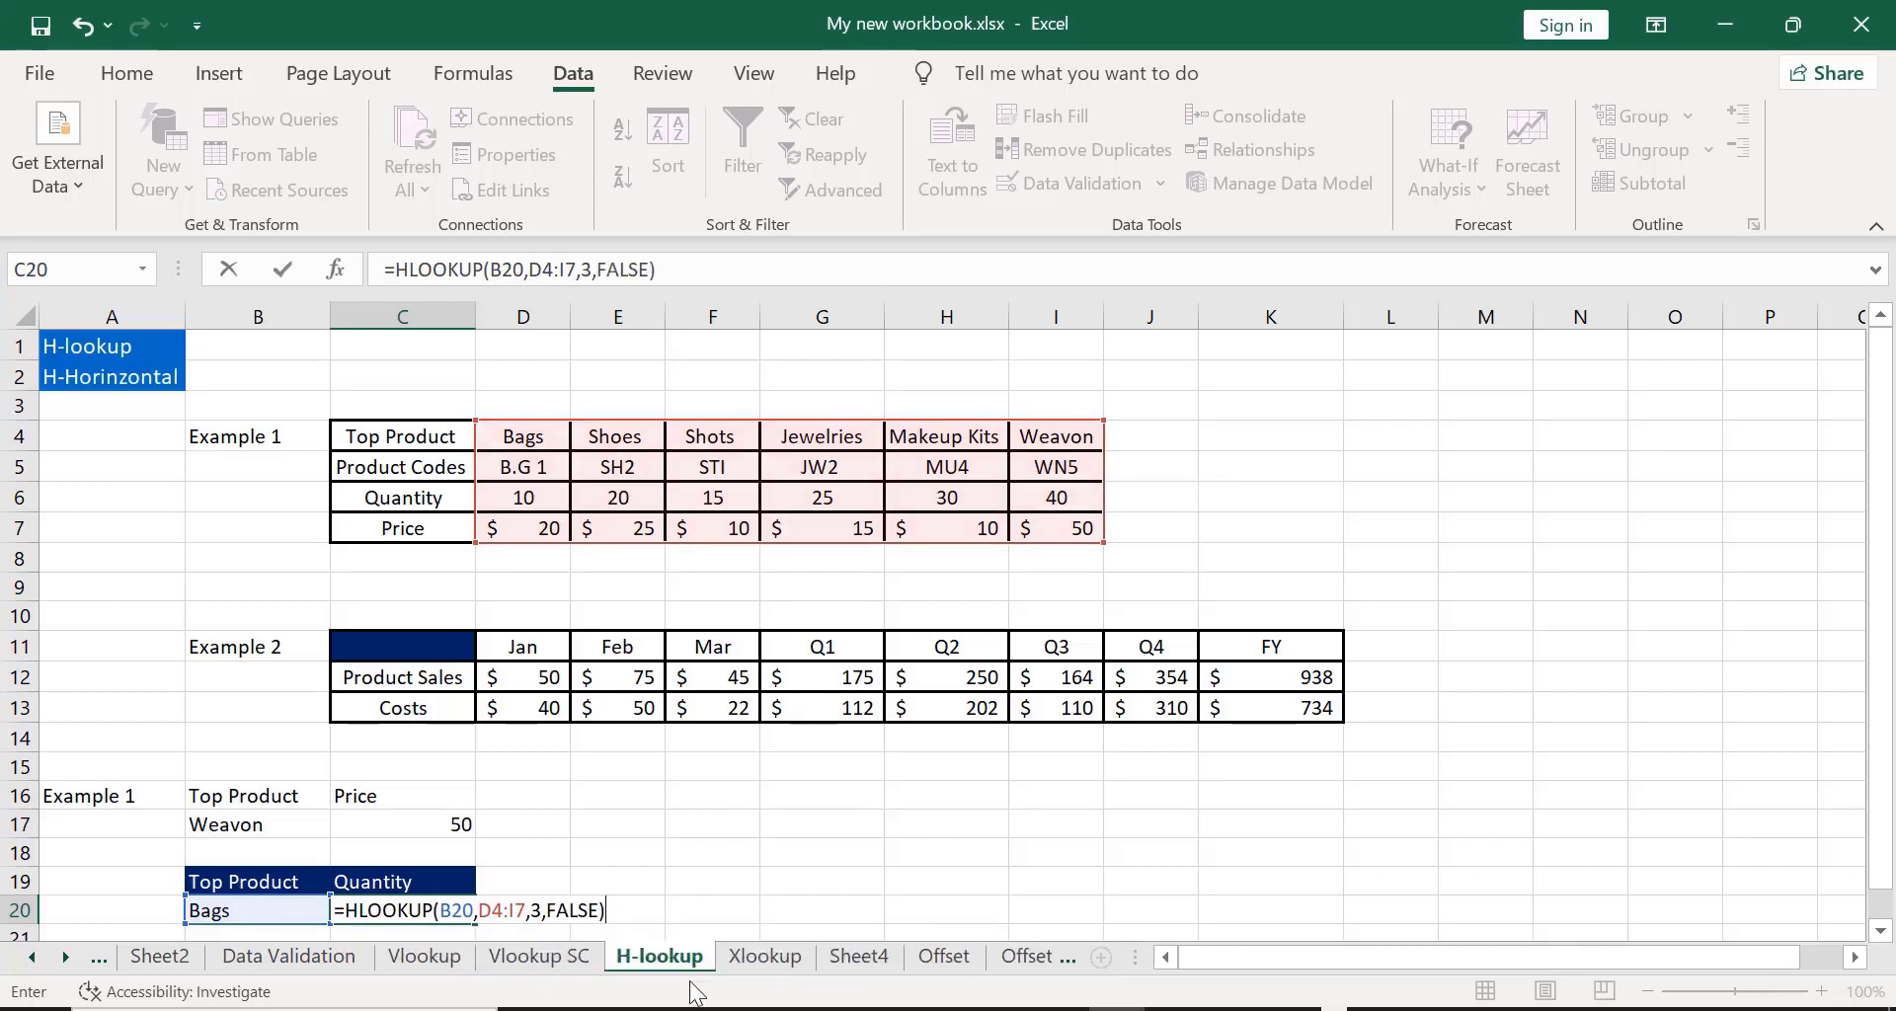
pyautogui.press('Return')
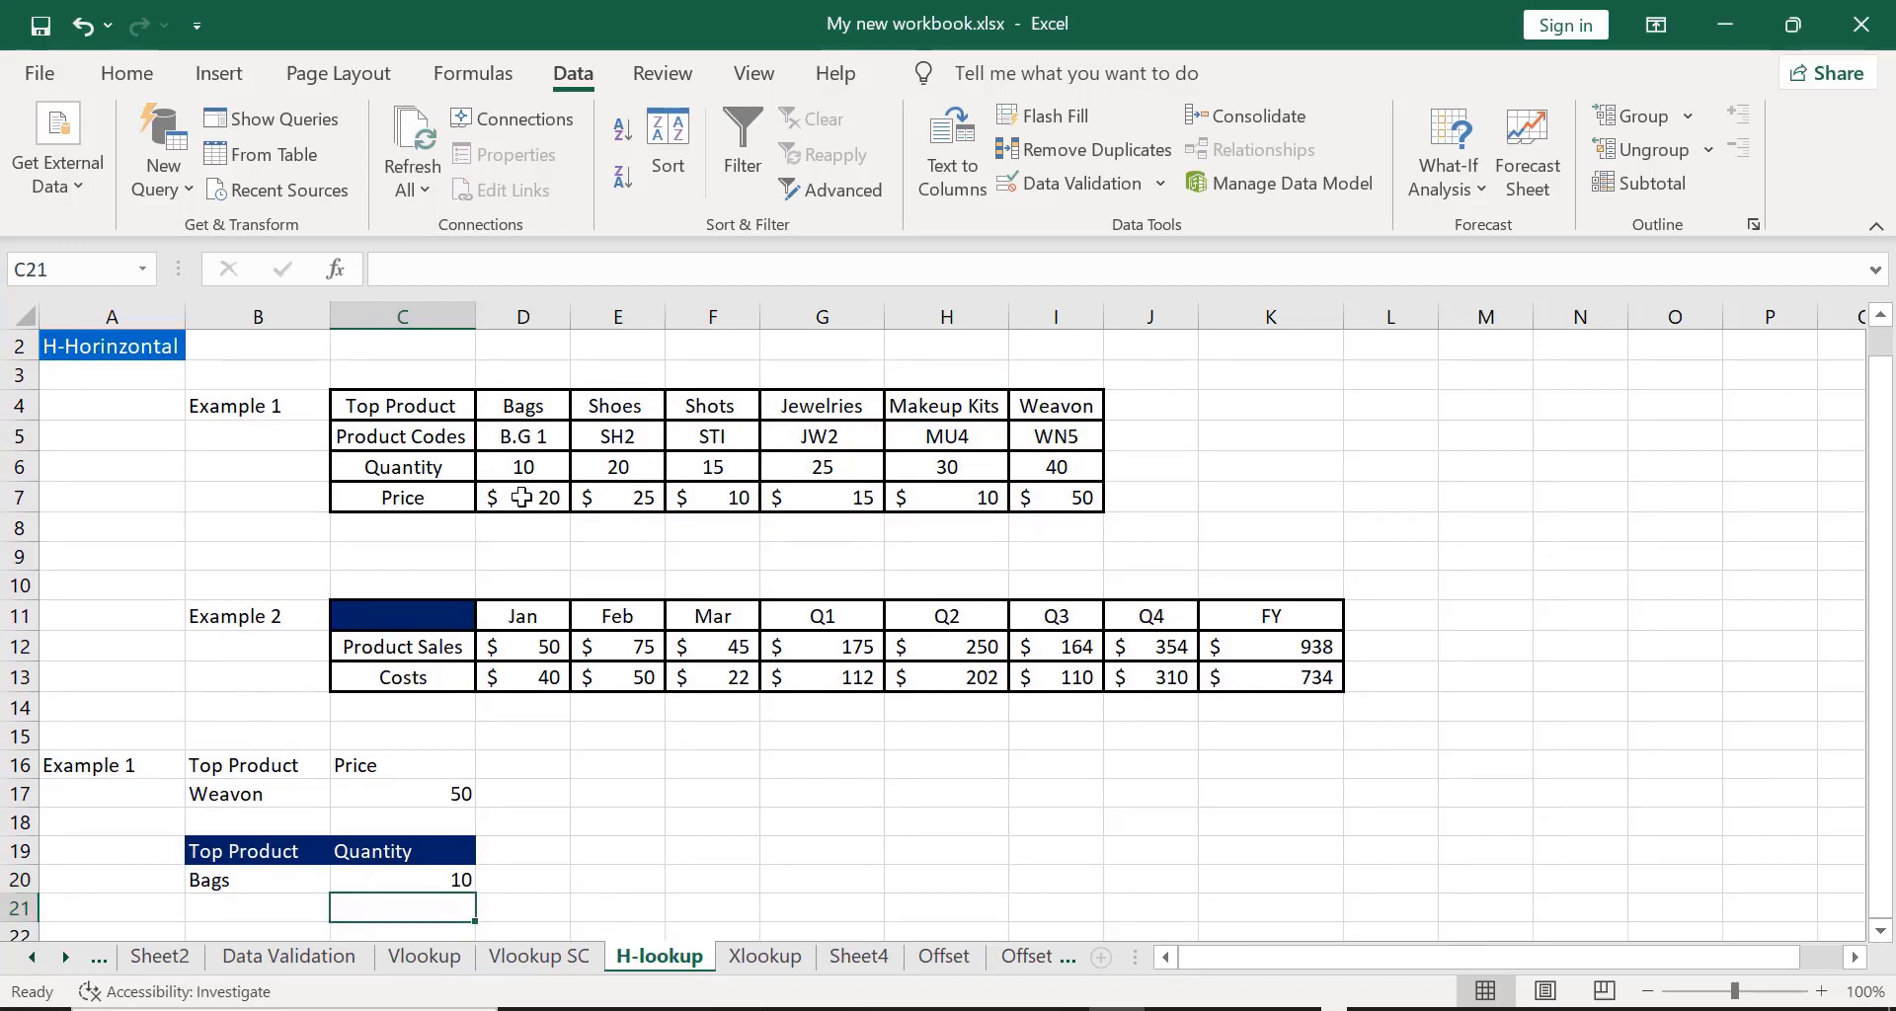
# Step: Test the quantity lookup by choosing Shots and finally Makeup Kits from the product dropdown in B20
pyautogui.click(248, 891)
pyautogui.click(343, 885)
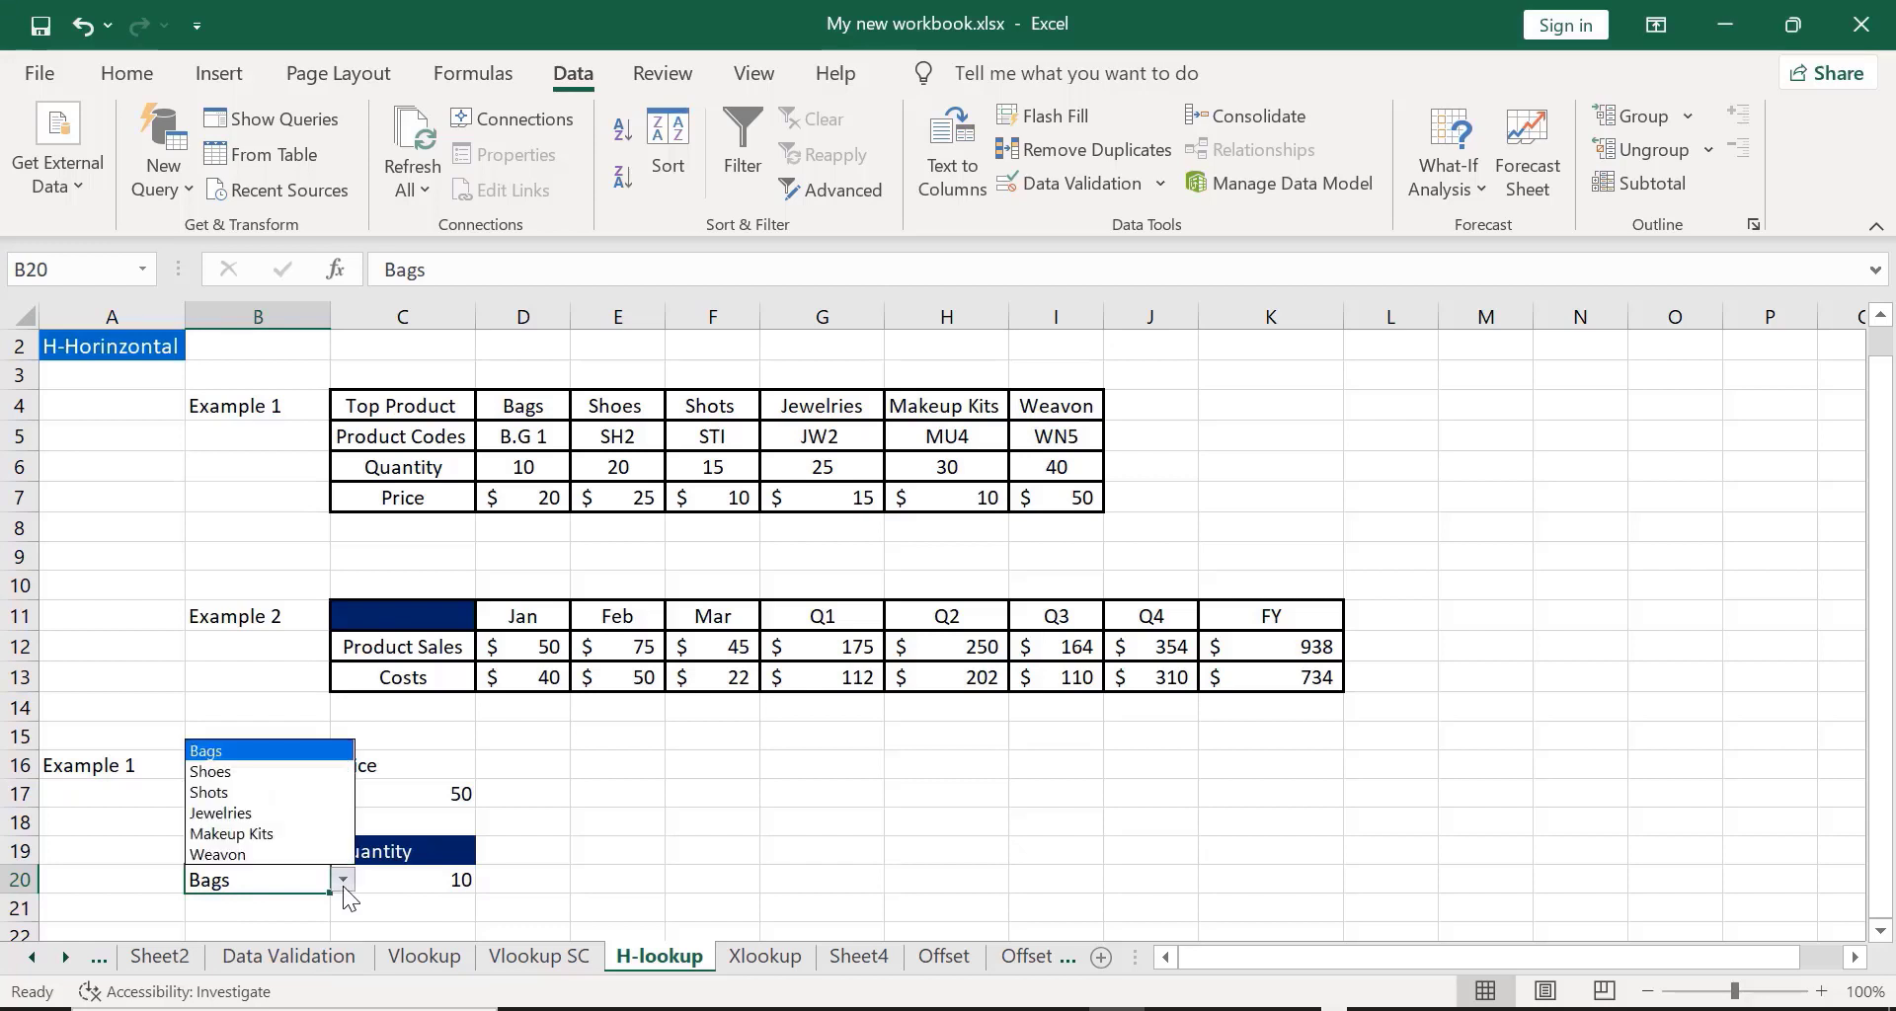
pyautogui.click(245, 793)
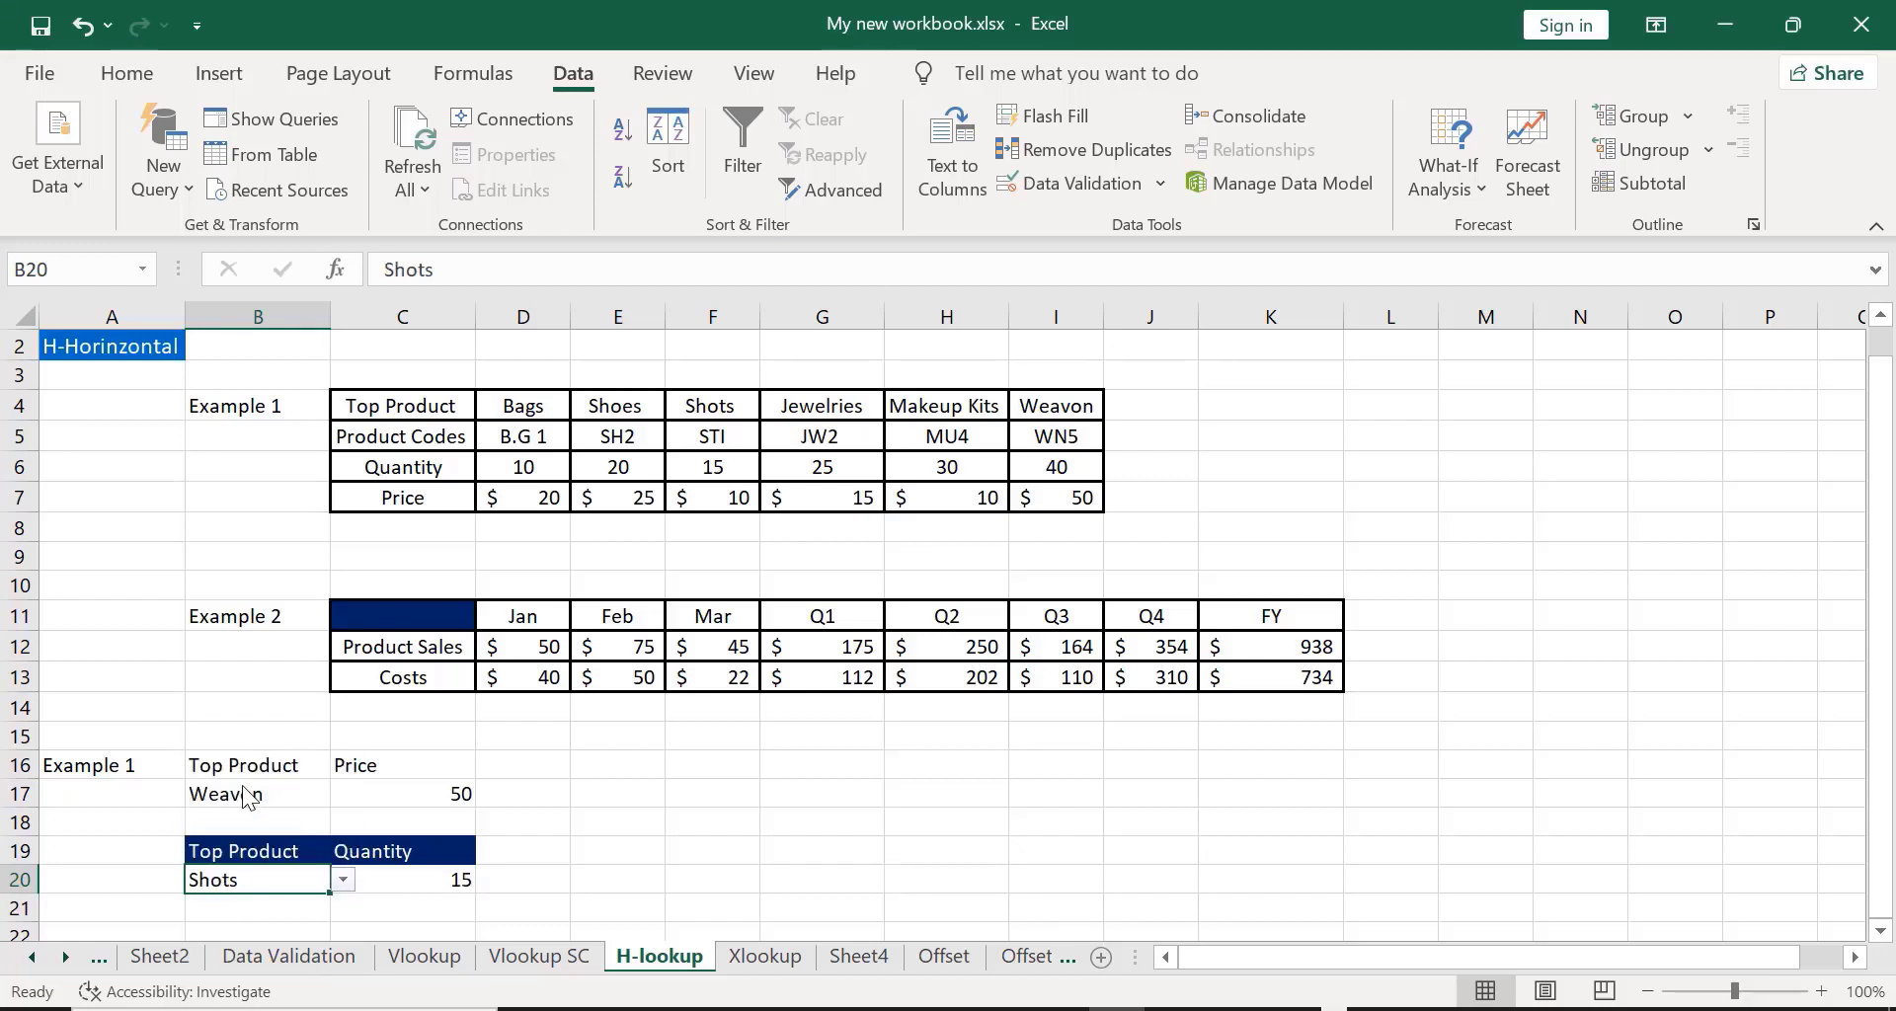
pyautogui.click(343, 881)
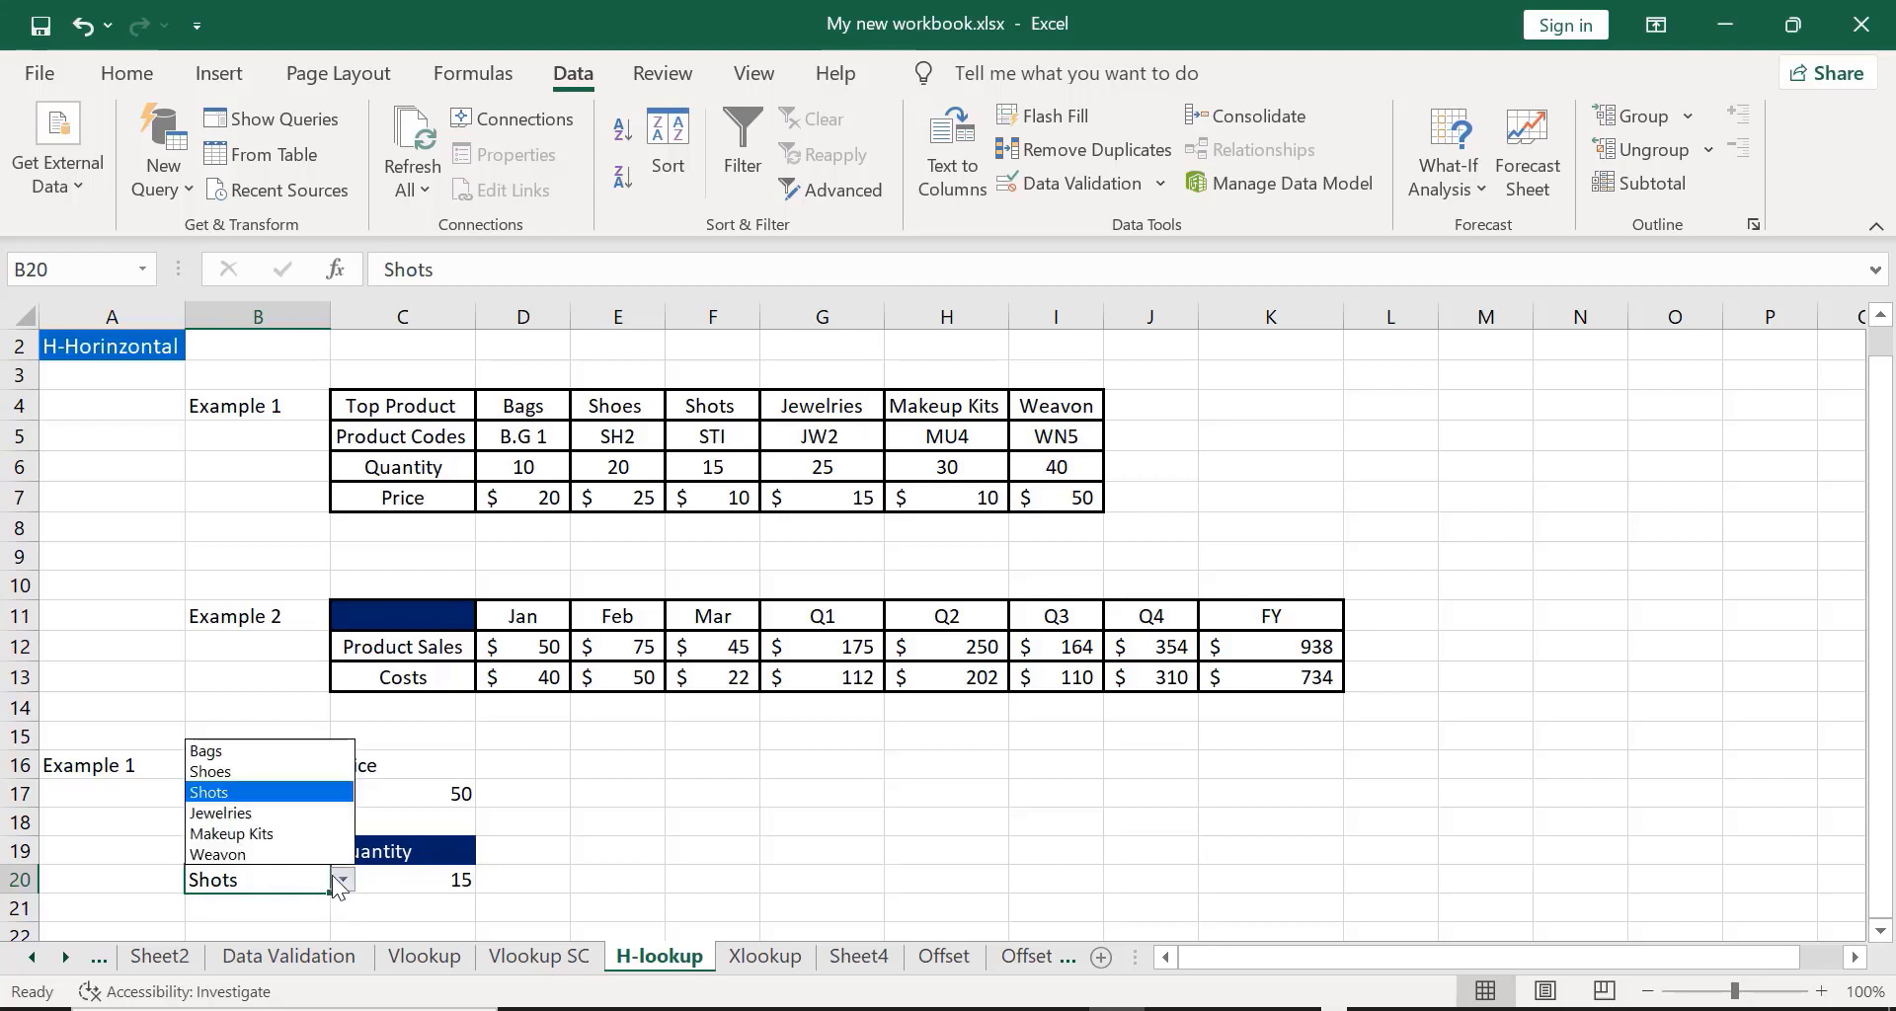
pyautogui.click(245, 834)
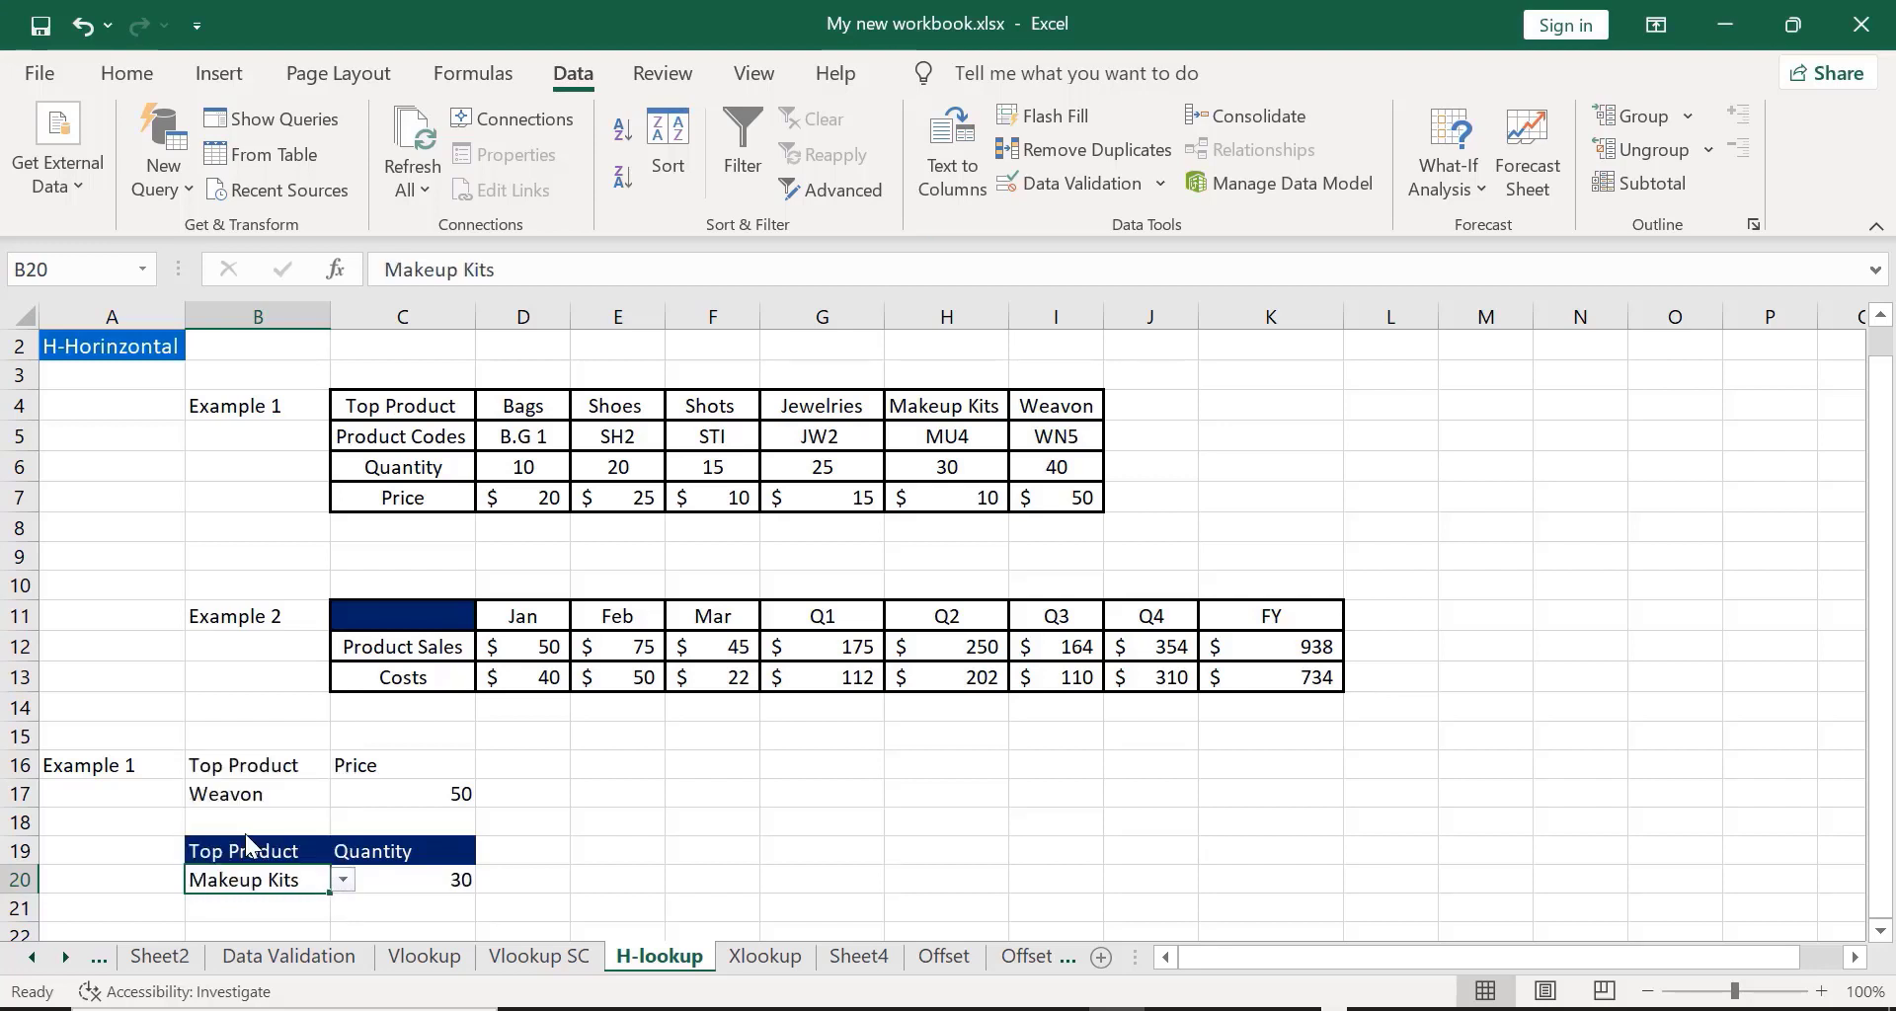
# Step: Enter the labels "Product Sales" in E16 and "Costs" in F16, autofitting column E to its text
pyautogui.click(634, 767)
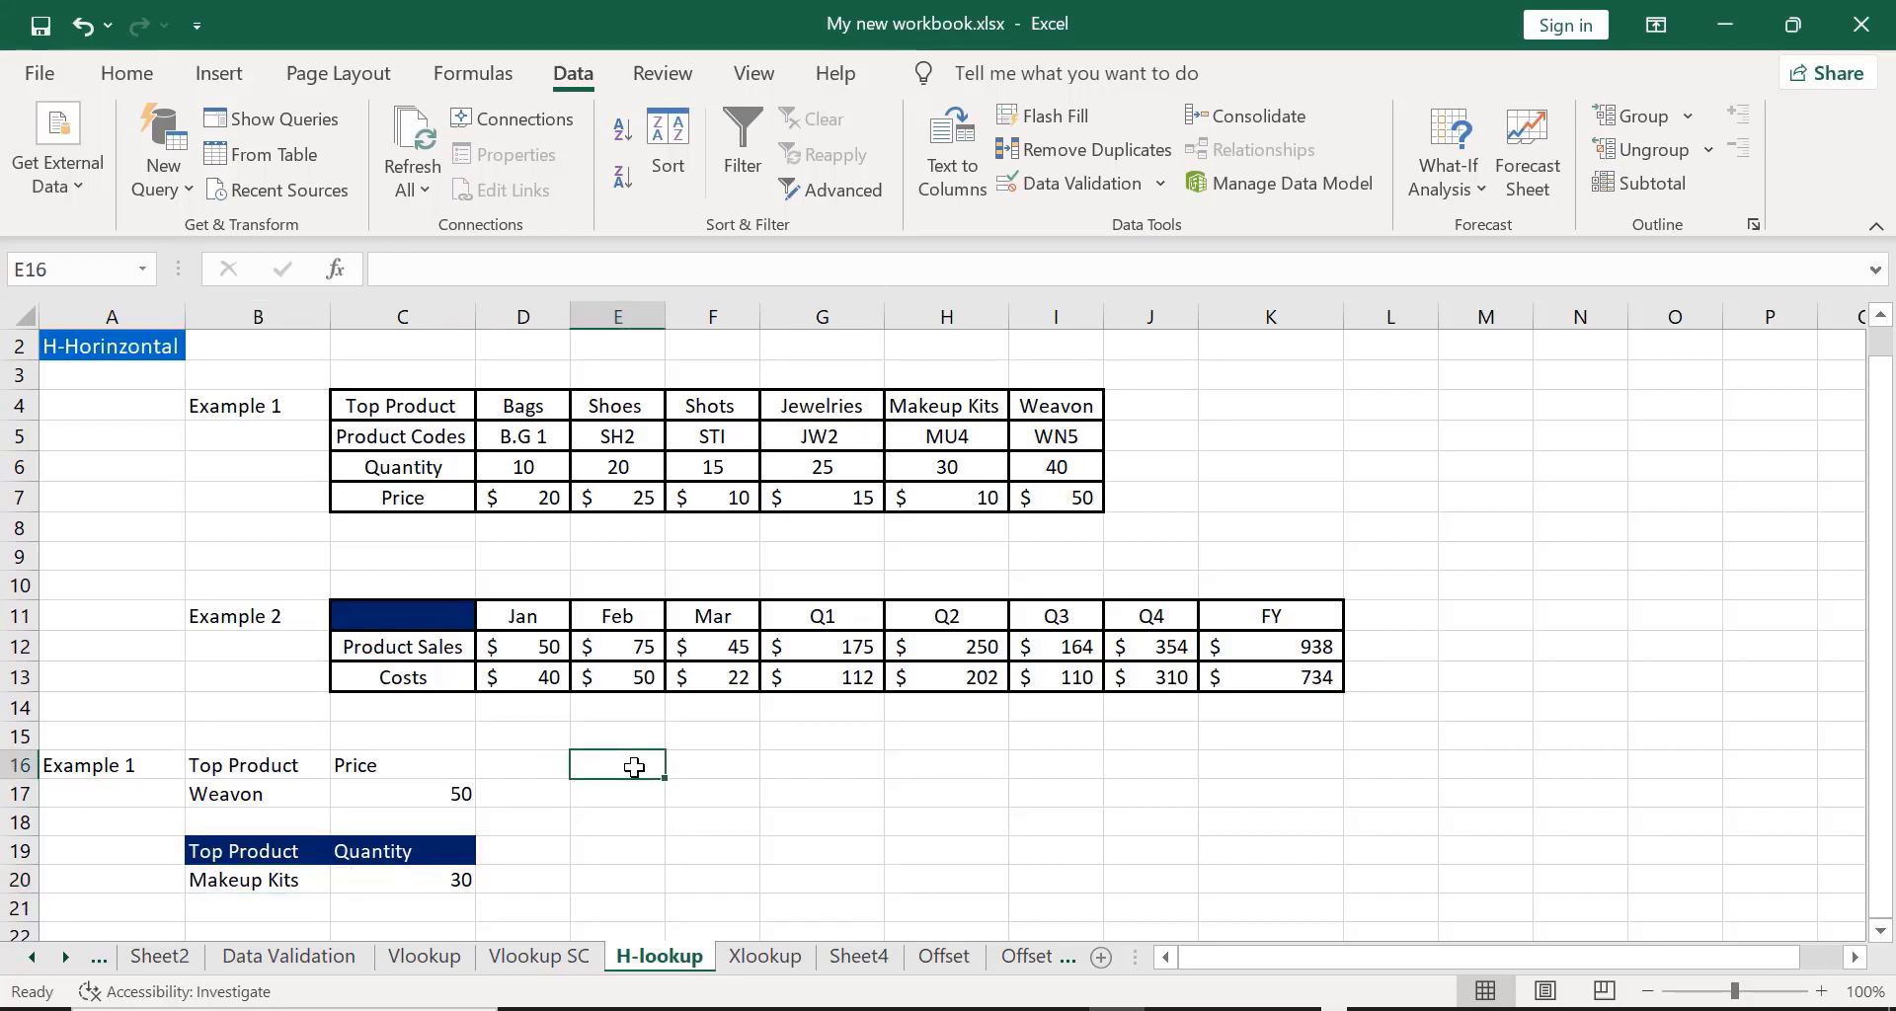
pyautogui.write('Prod')
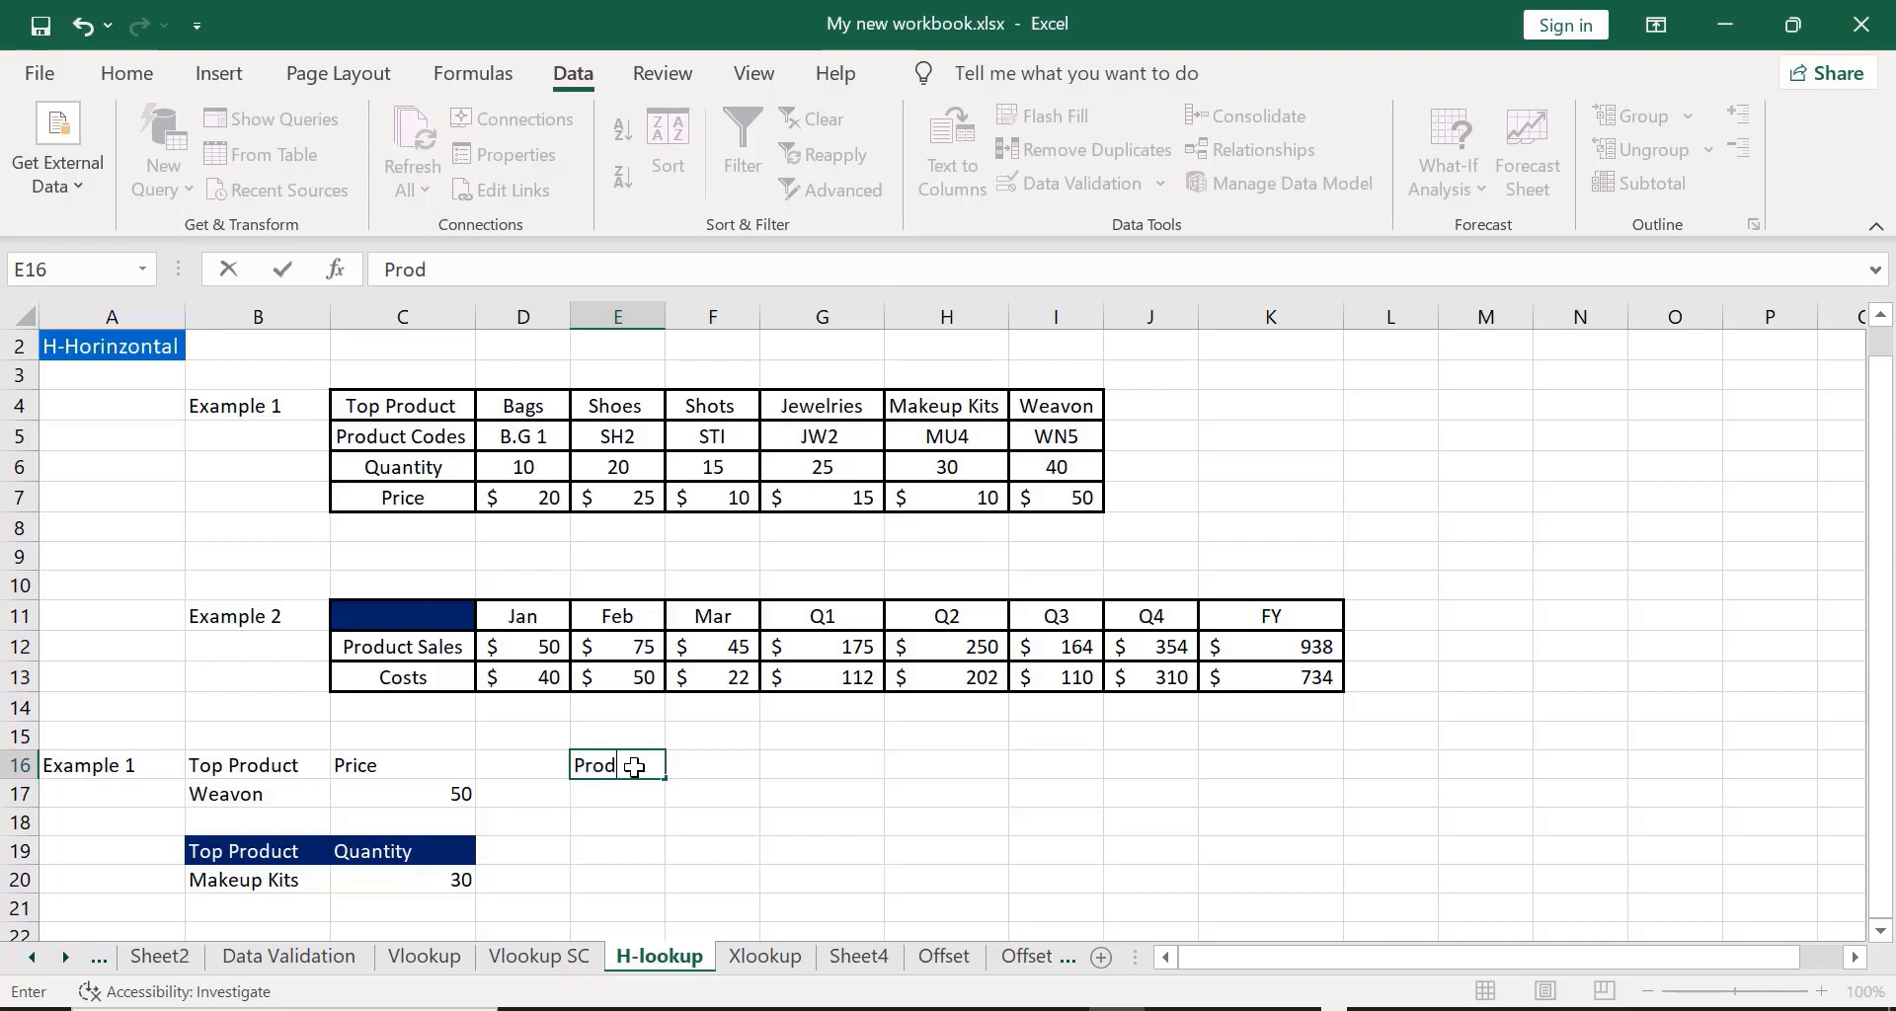
pyautogui.write('uct Sales')
pyautogui.press('Return')
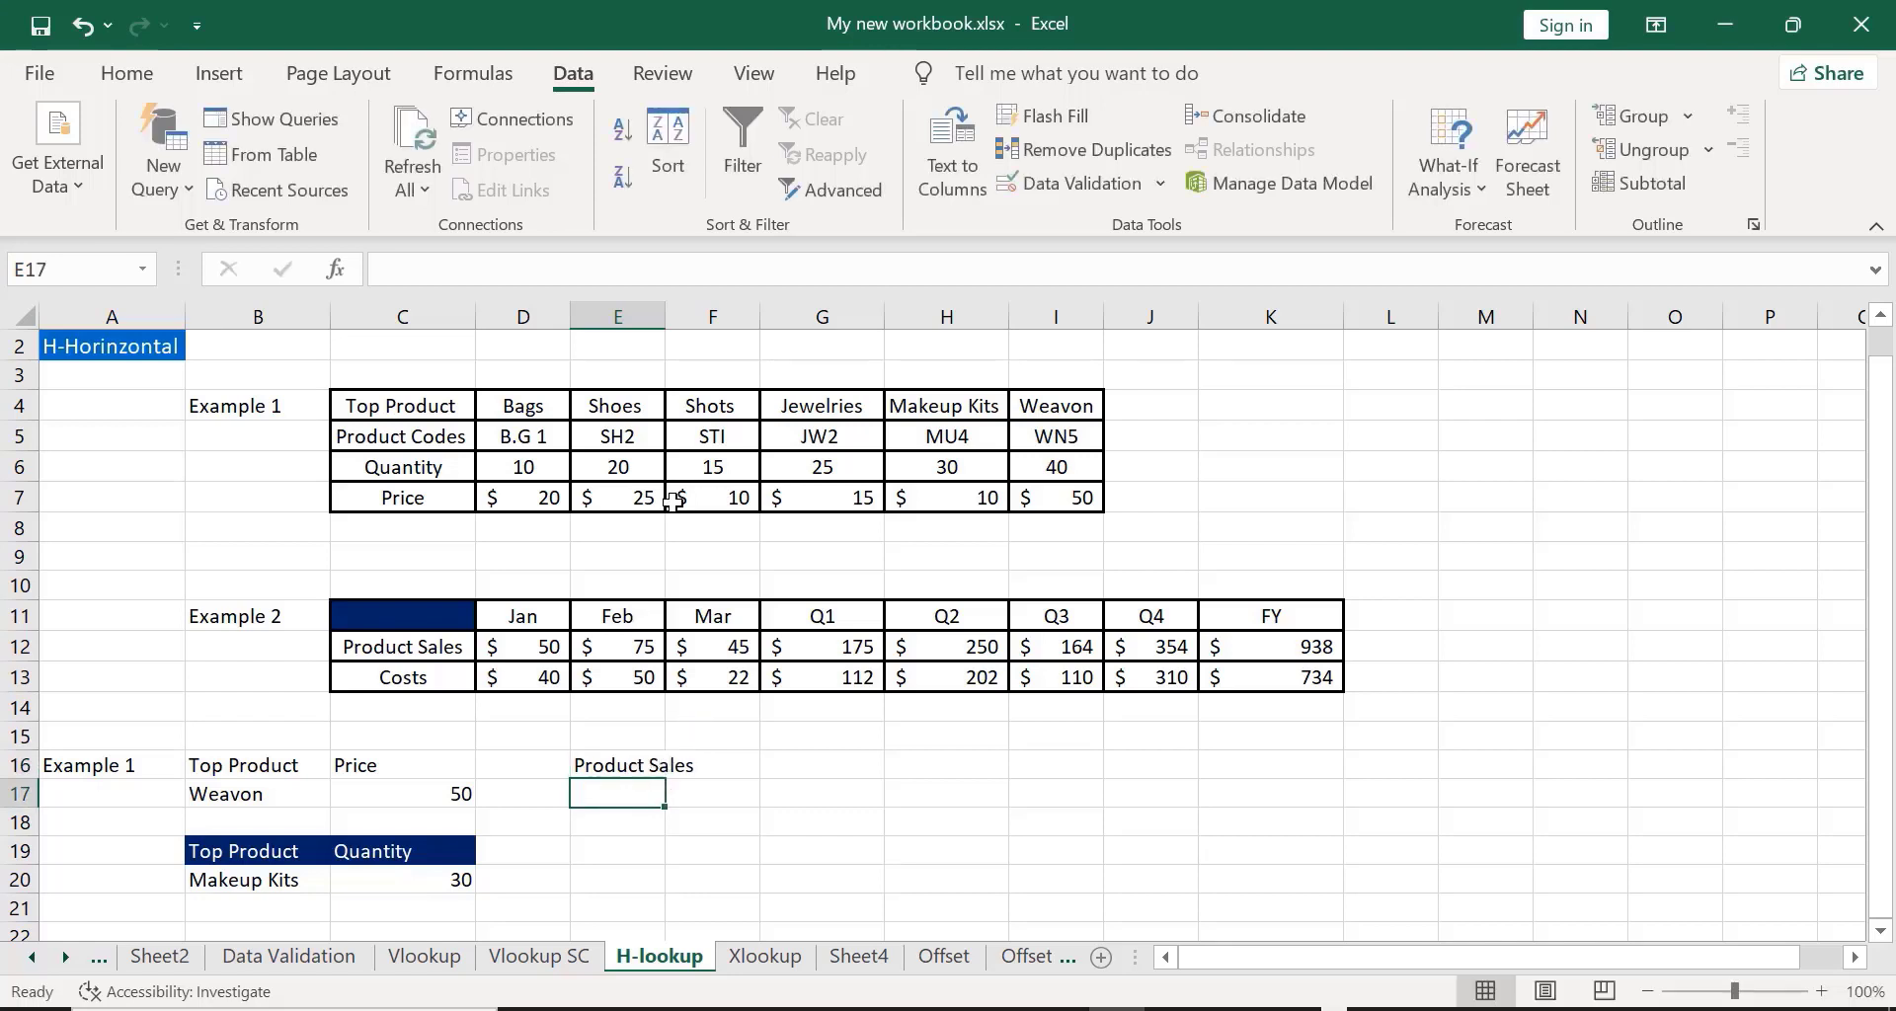
pyautogui.doubleClick(665, 316)
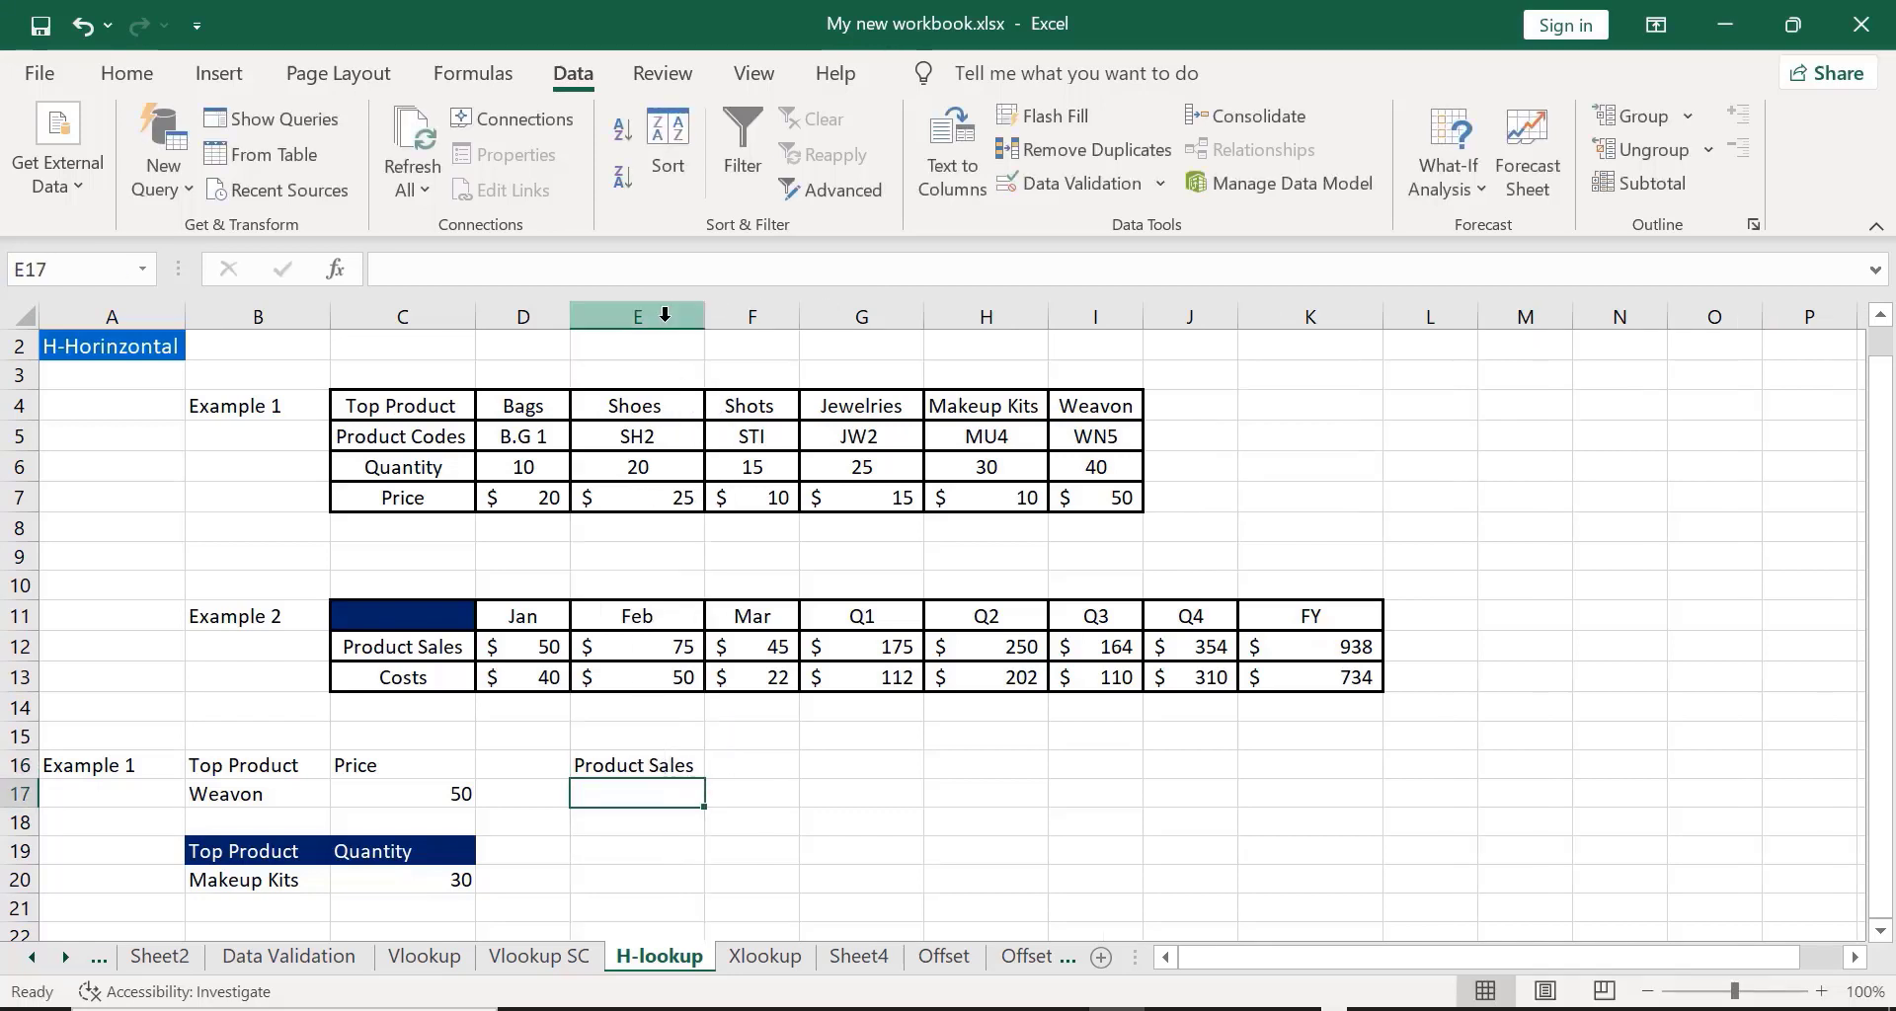
pyautogui.click(761, 764)
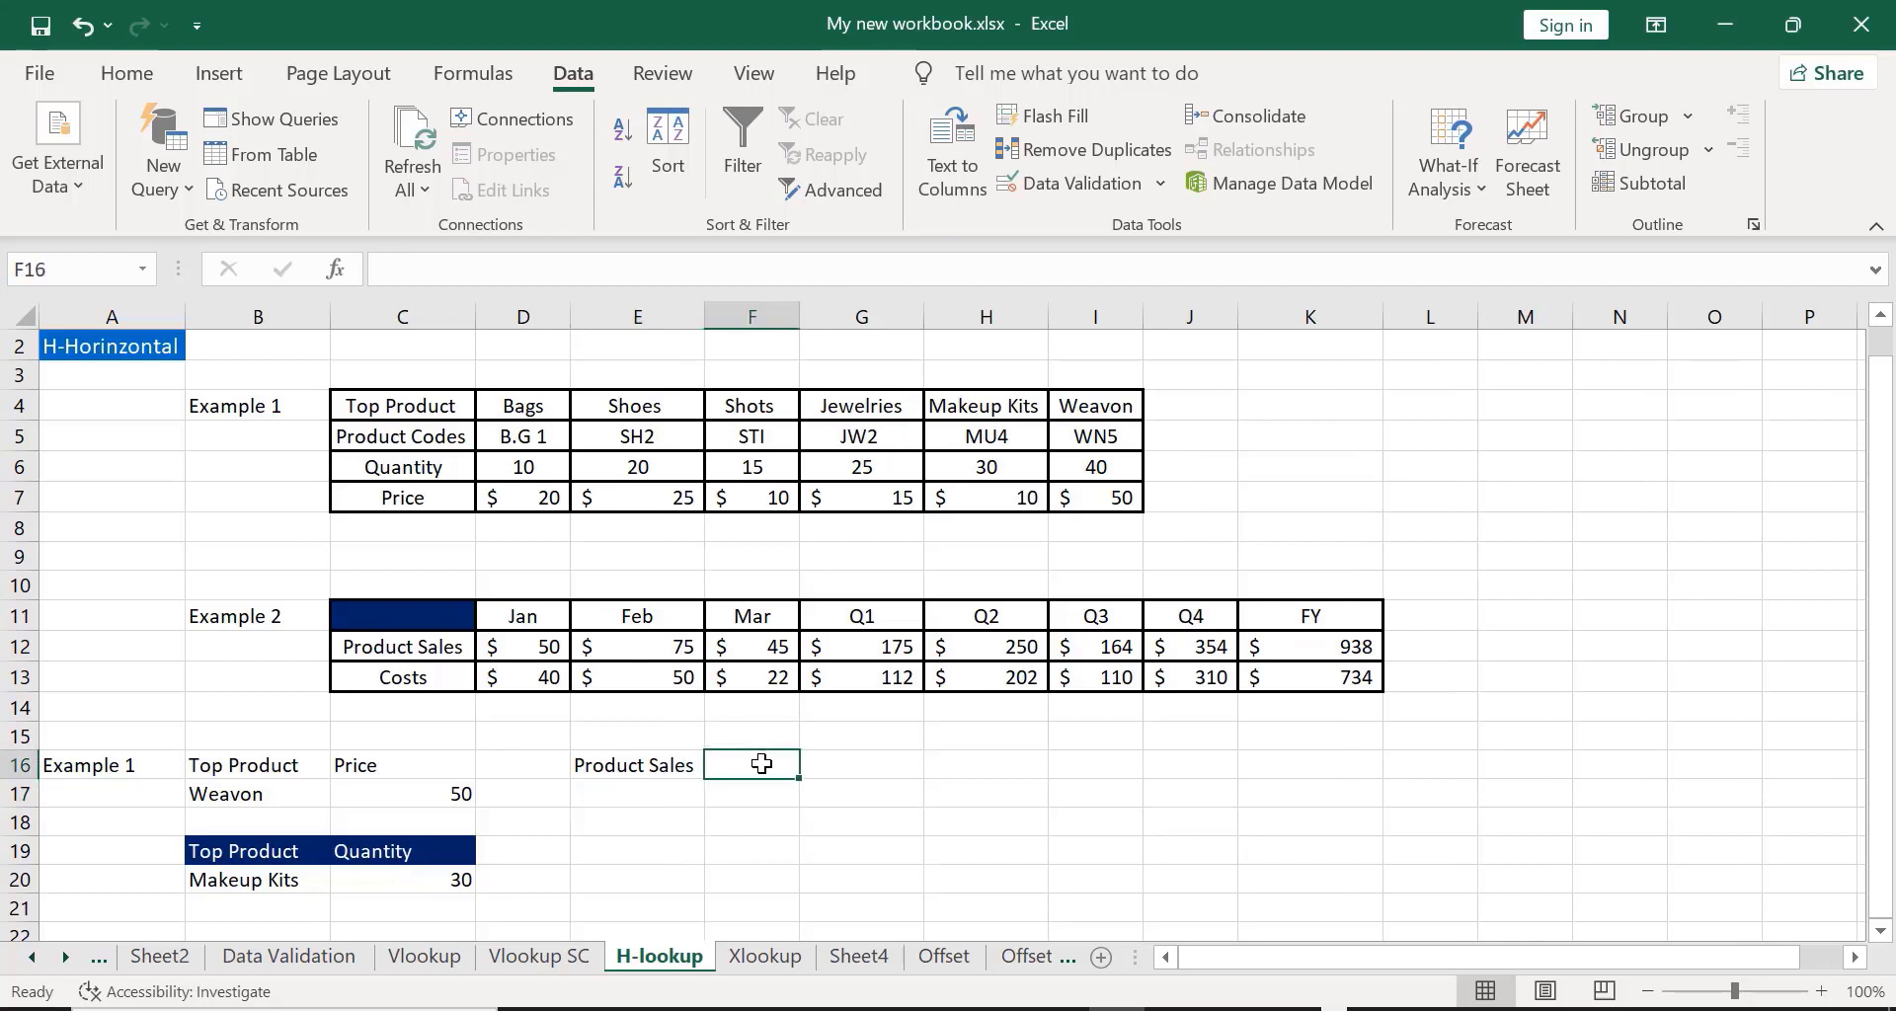
pyautogui.write('Costs')
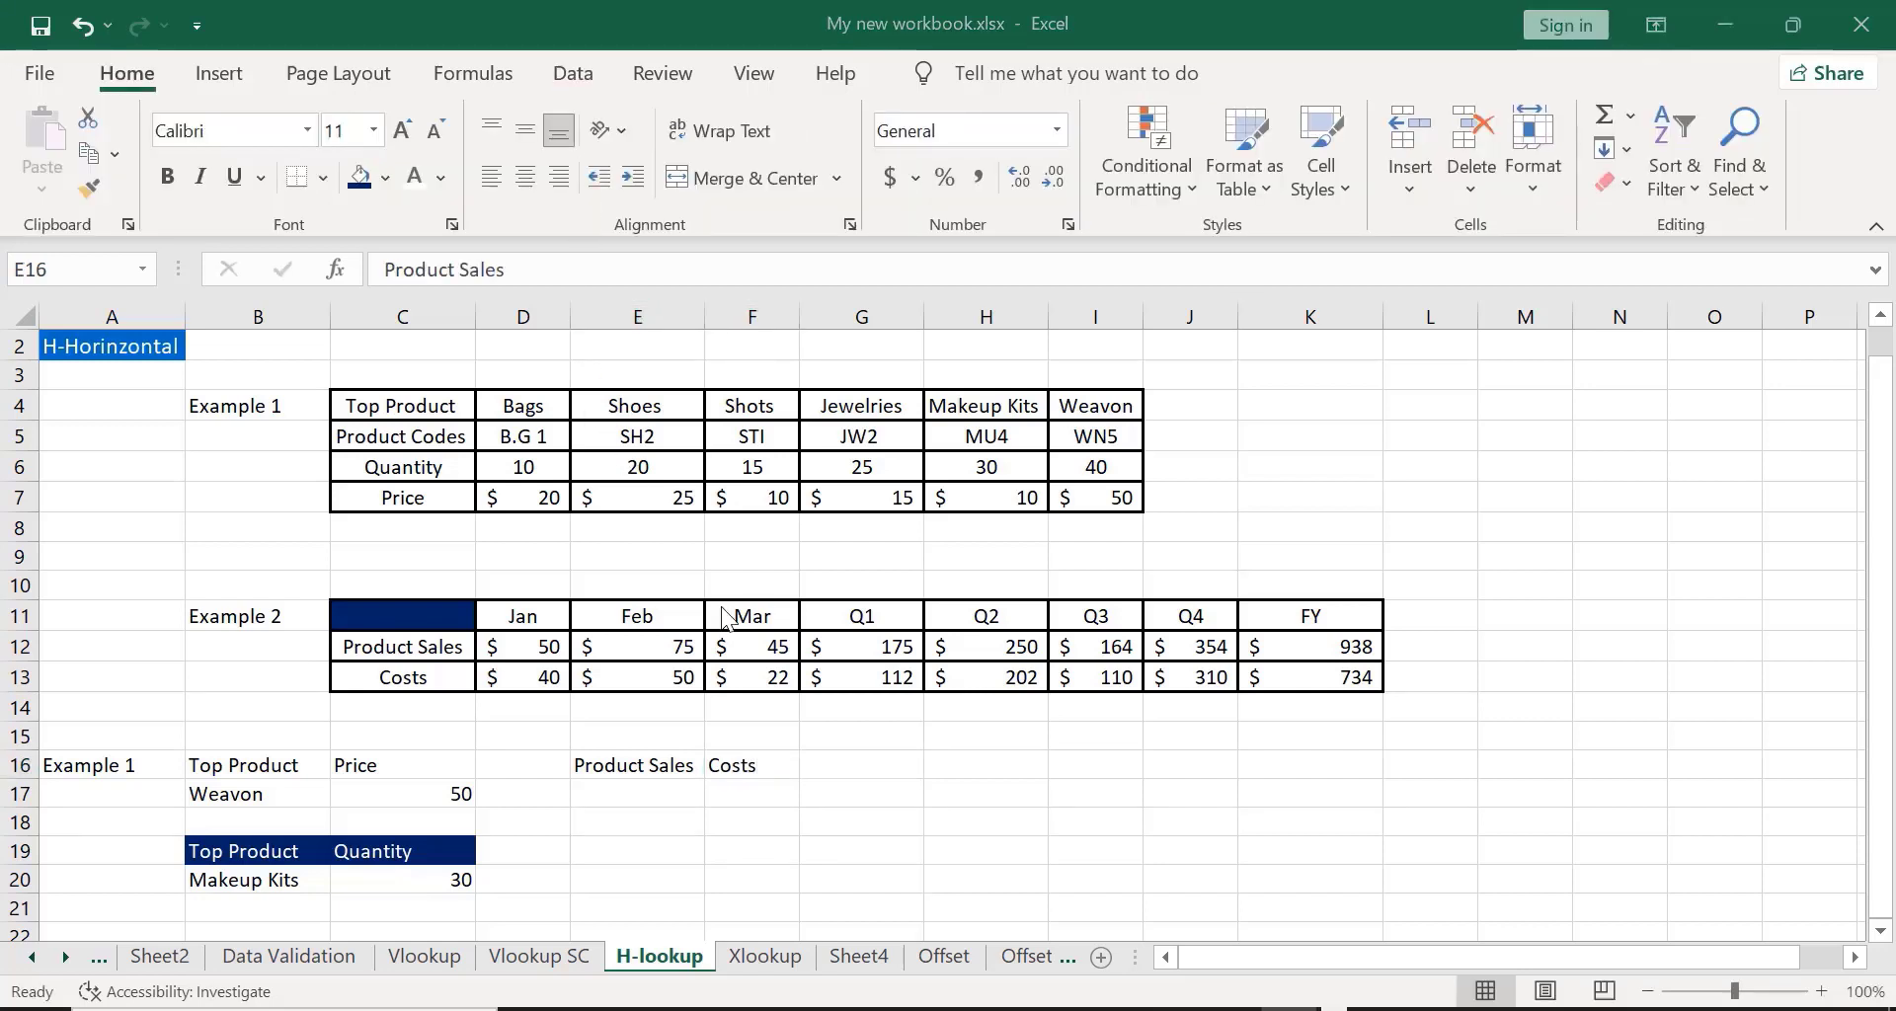
# Step: Format the "Product Sales" and "Costs" labels in E16:F16 with a red fill and white text
pyautogui.click(622, 755)
pyautogui.moveTo(622, 755); pyautogui.dragTo(745, 765)
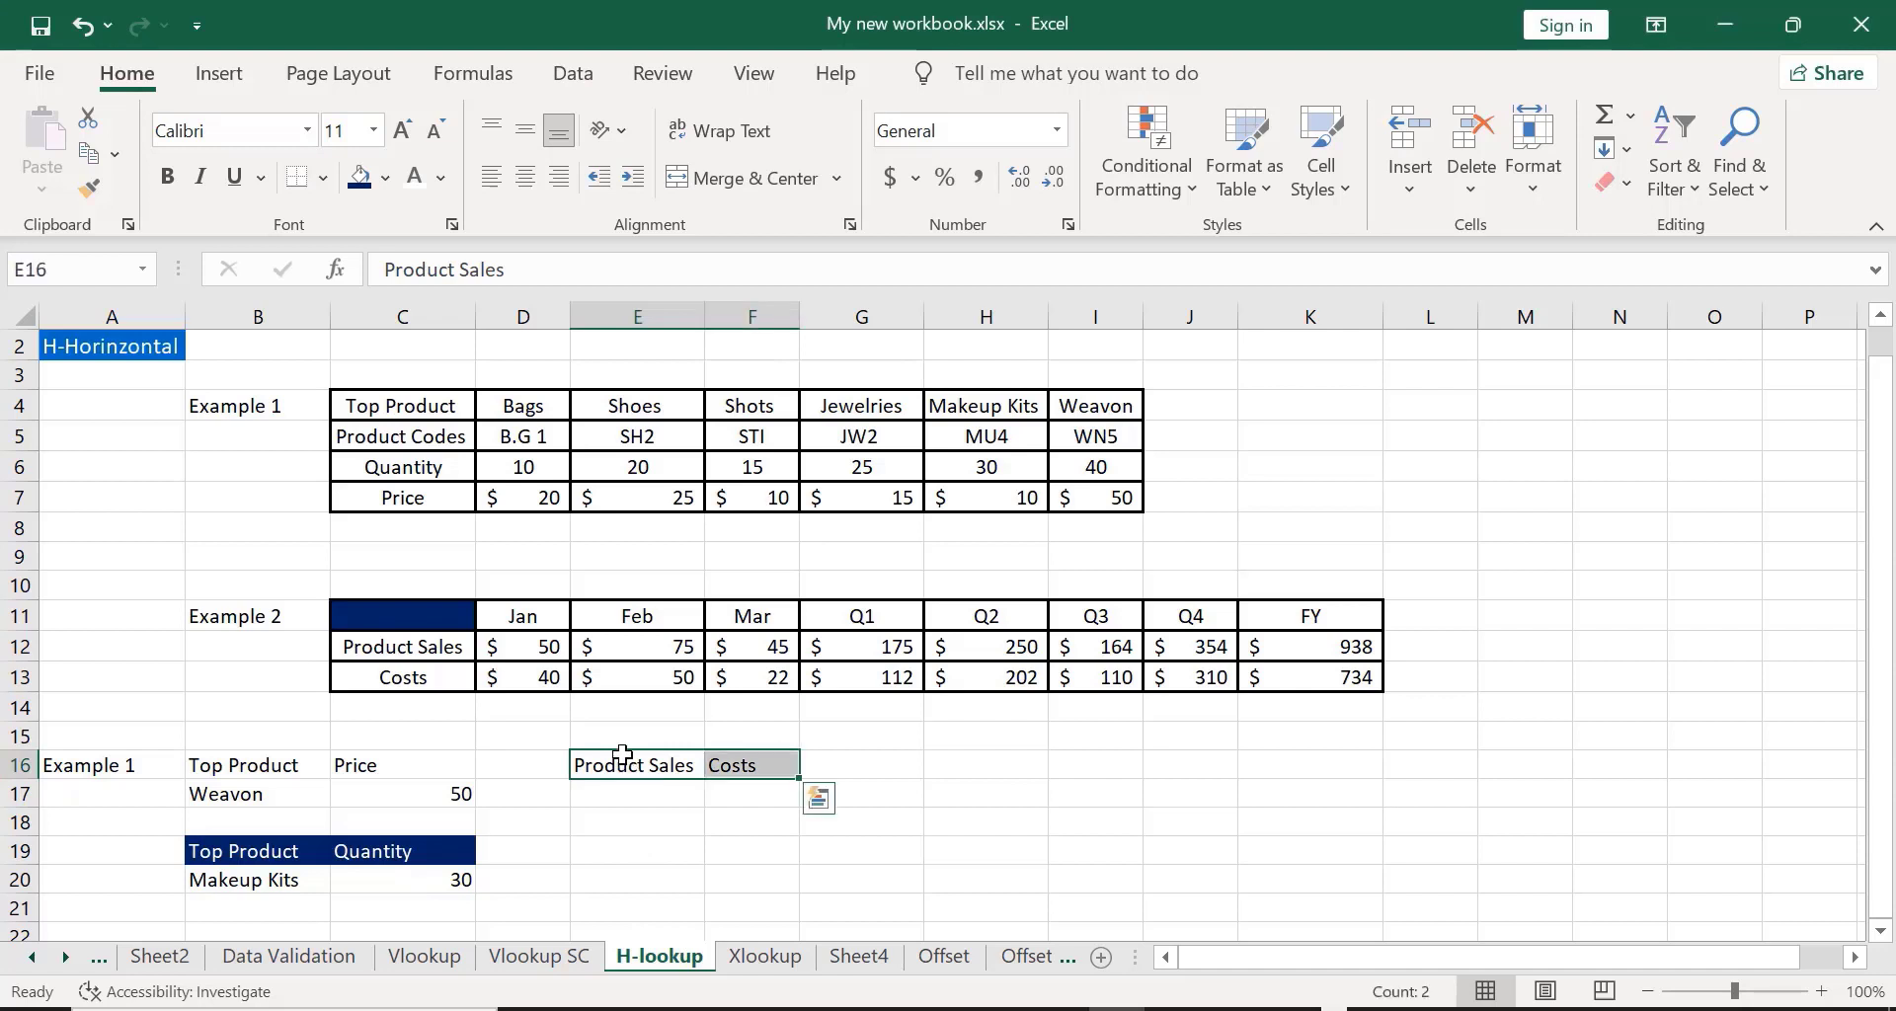
pyautogui.click(383, 180)
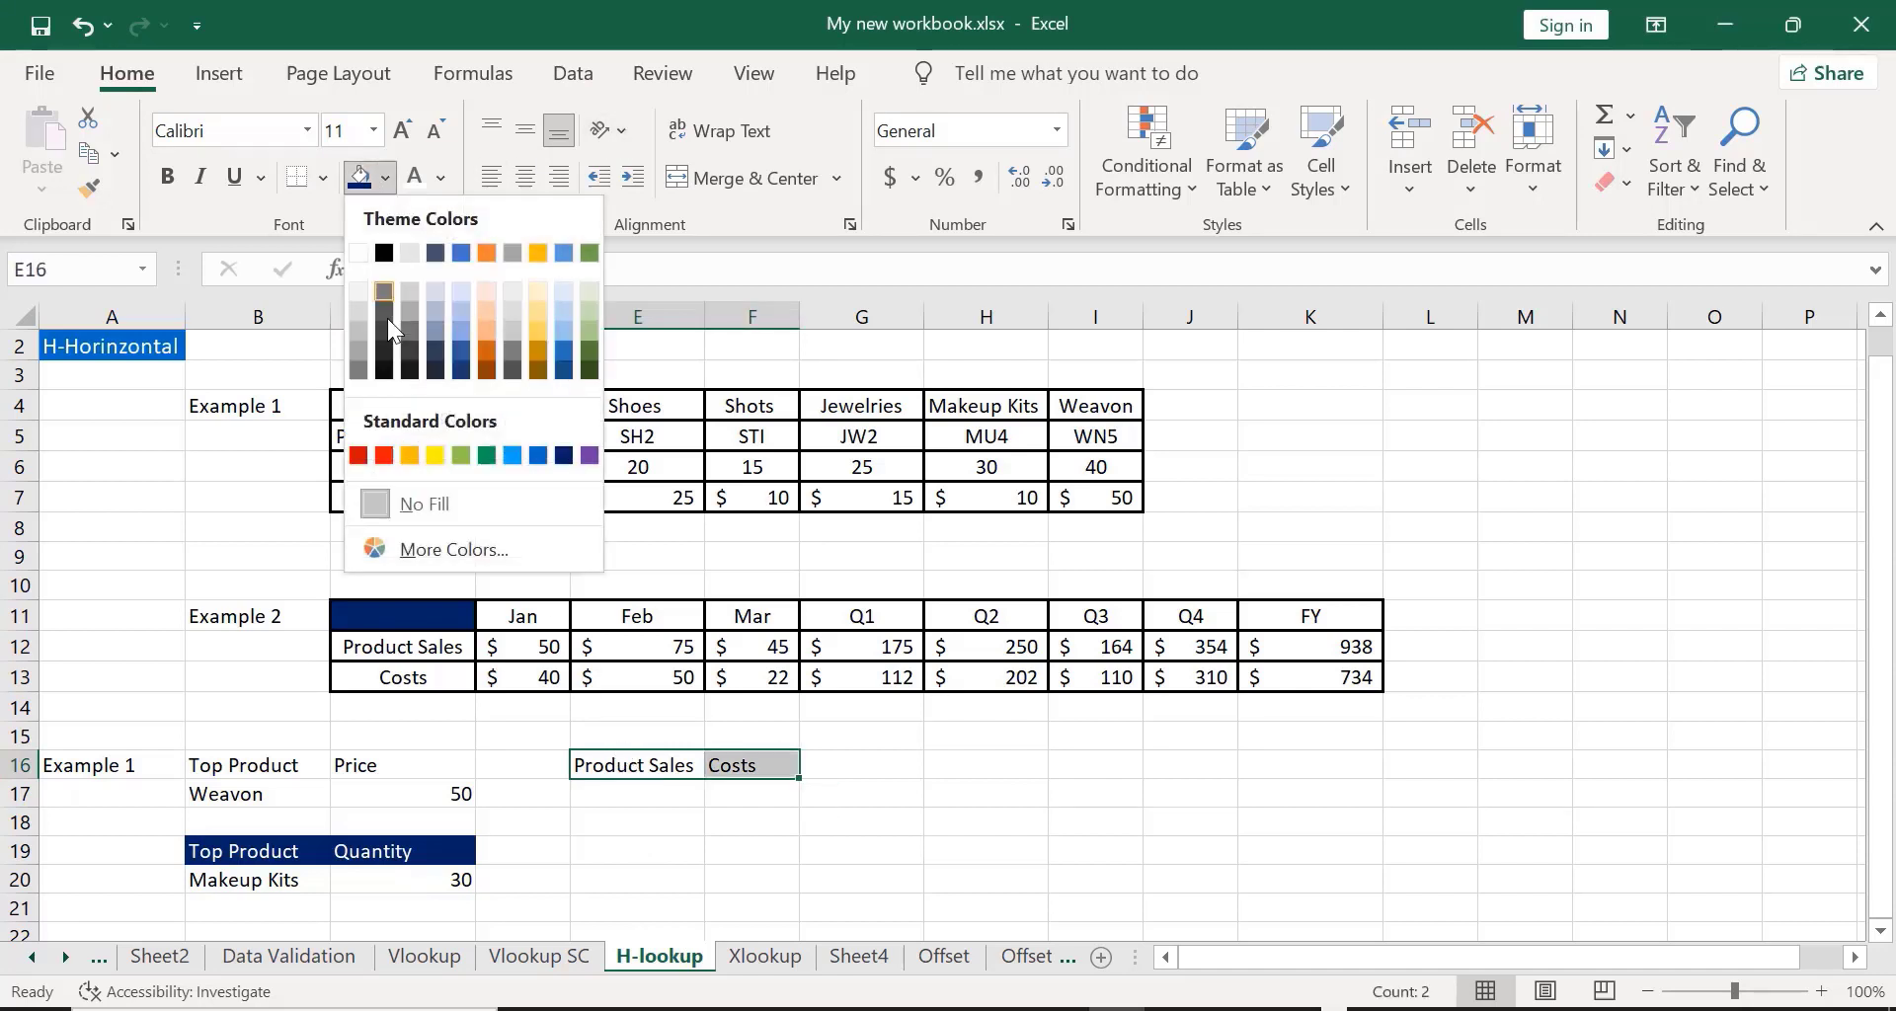
pyautogui.click(385, 455)
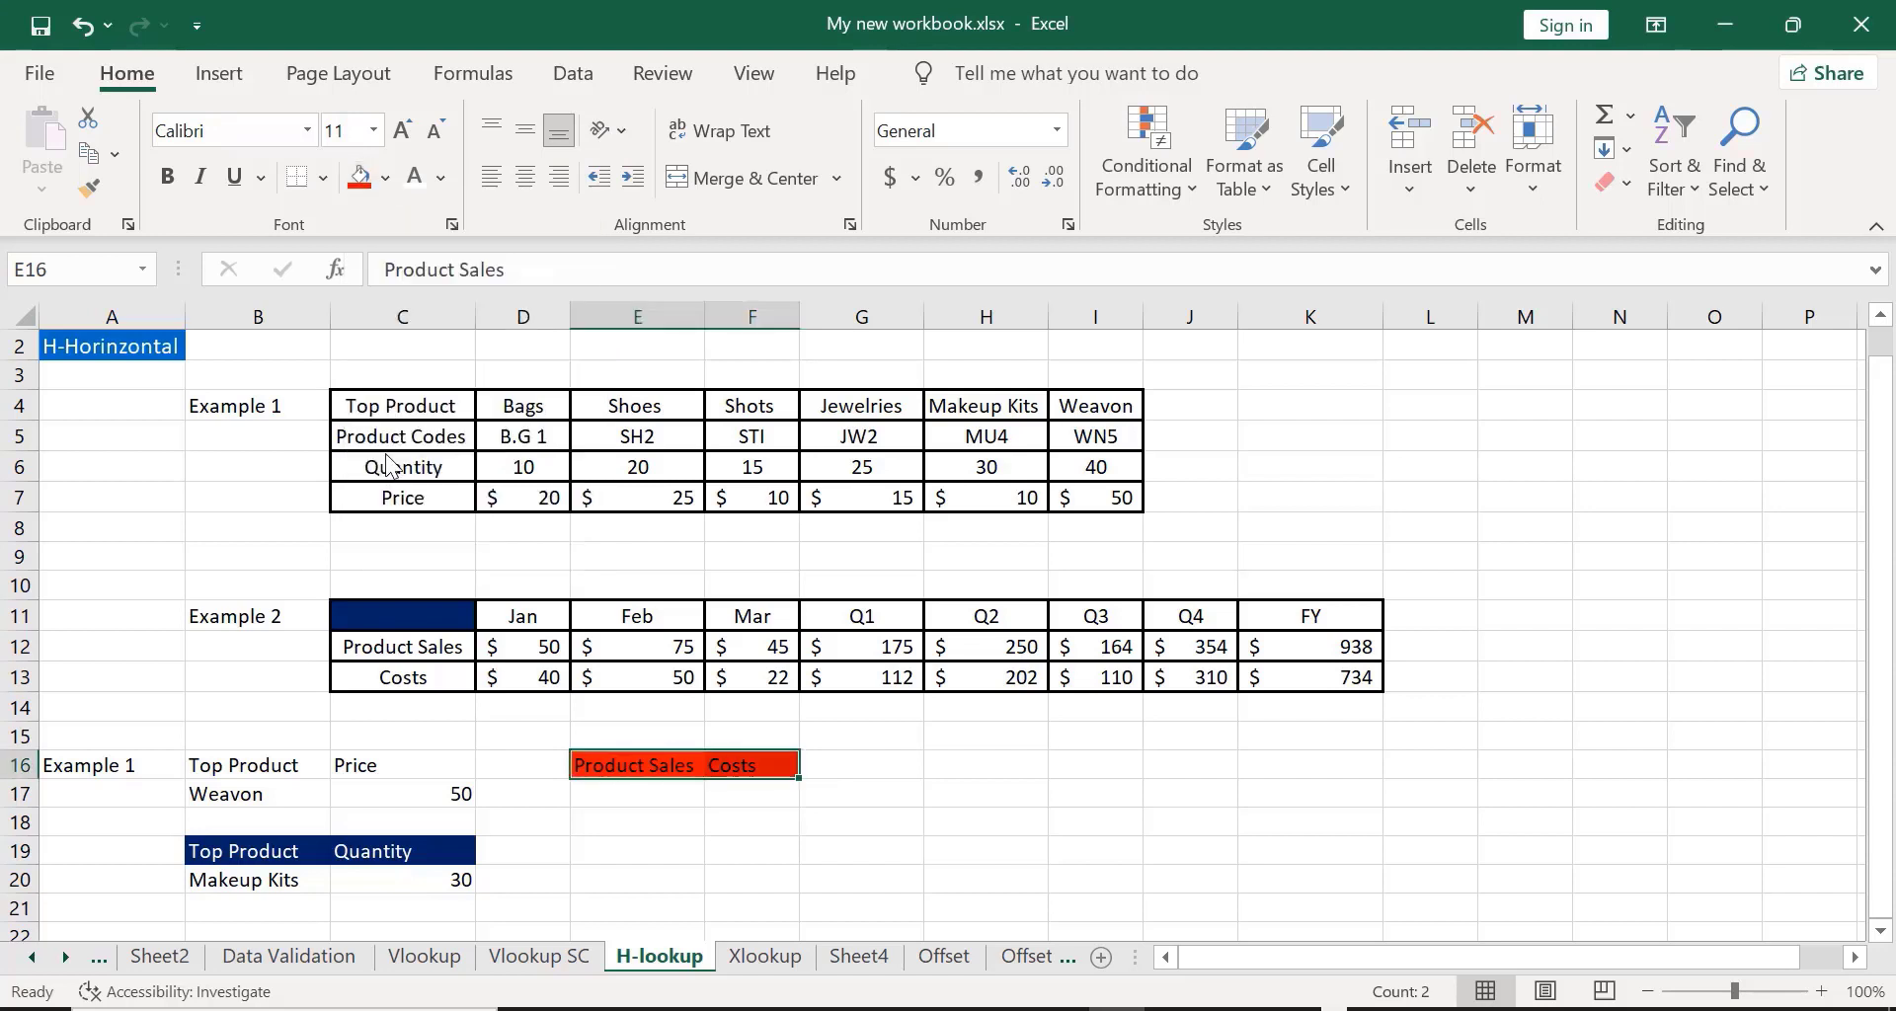
pyautogui.click(414, 175)
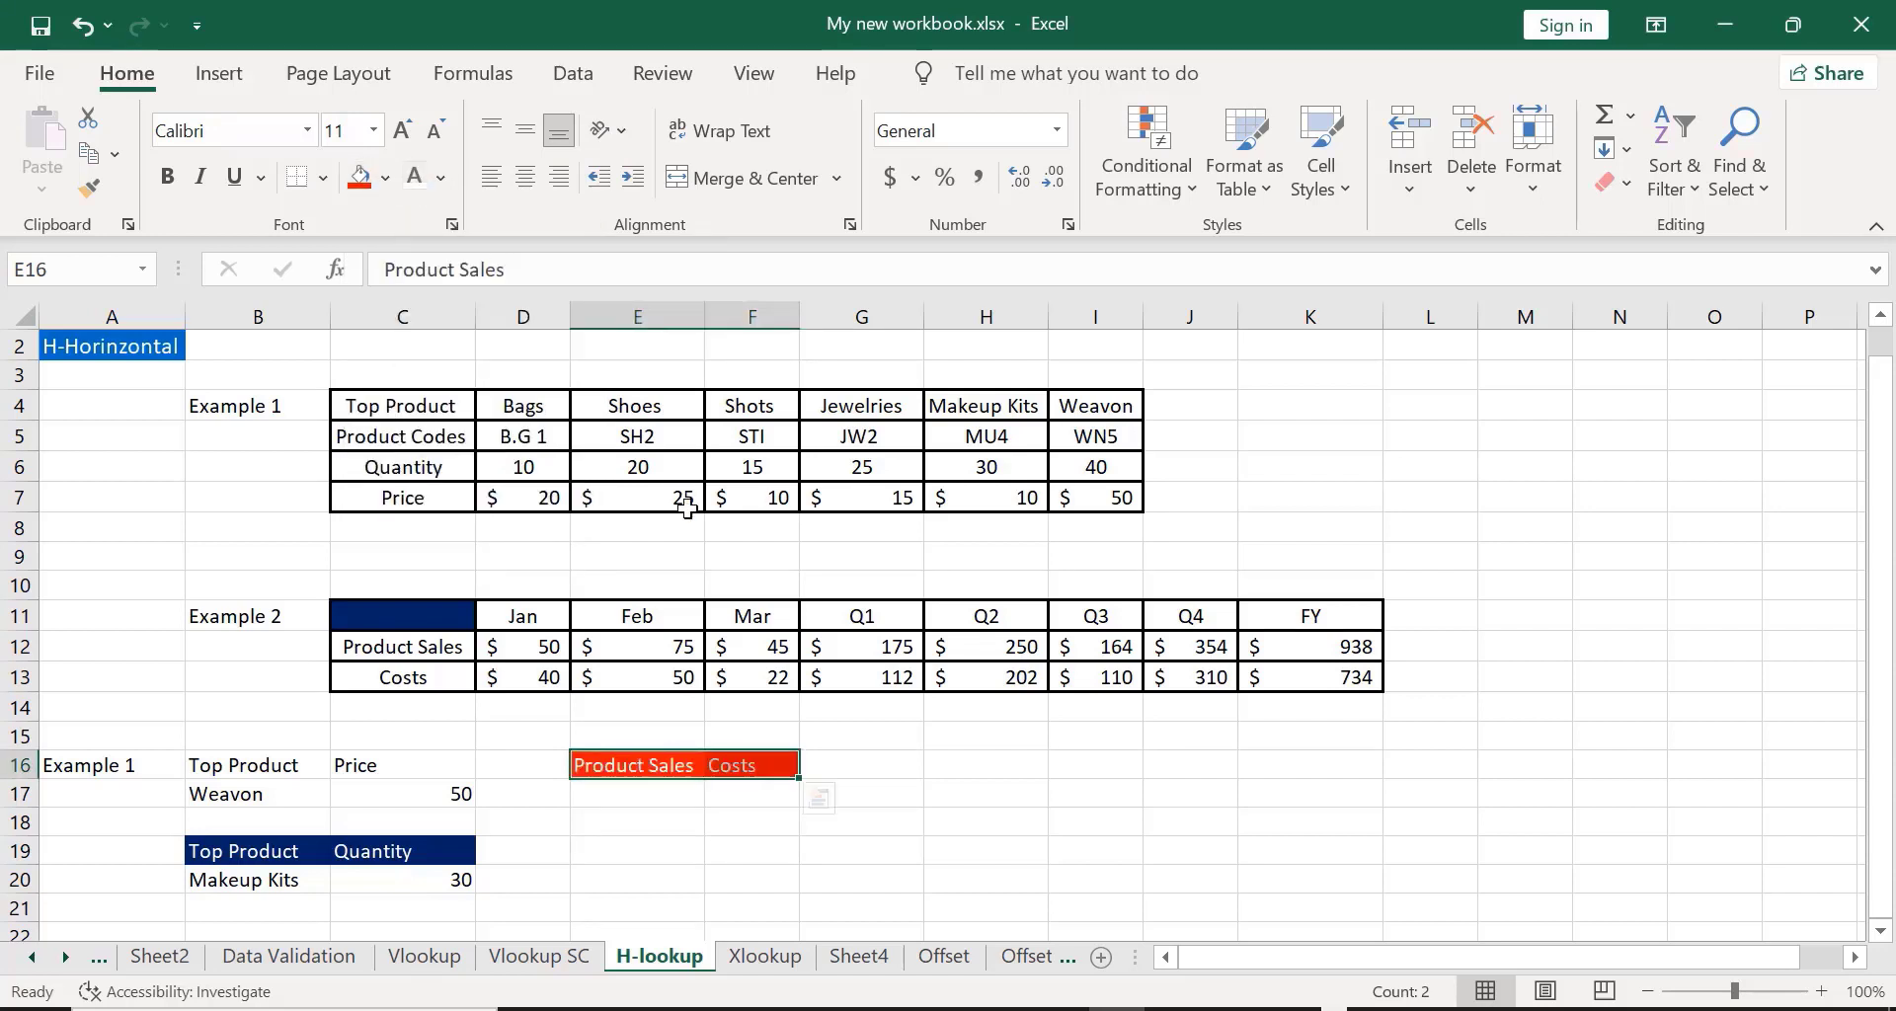
pyautogui.click(918, 748)
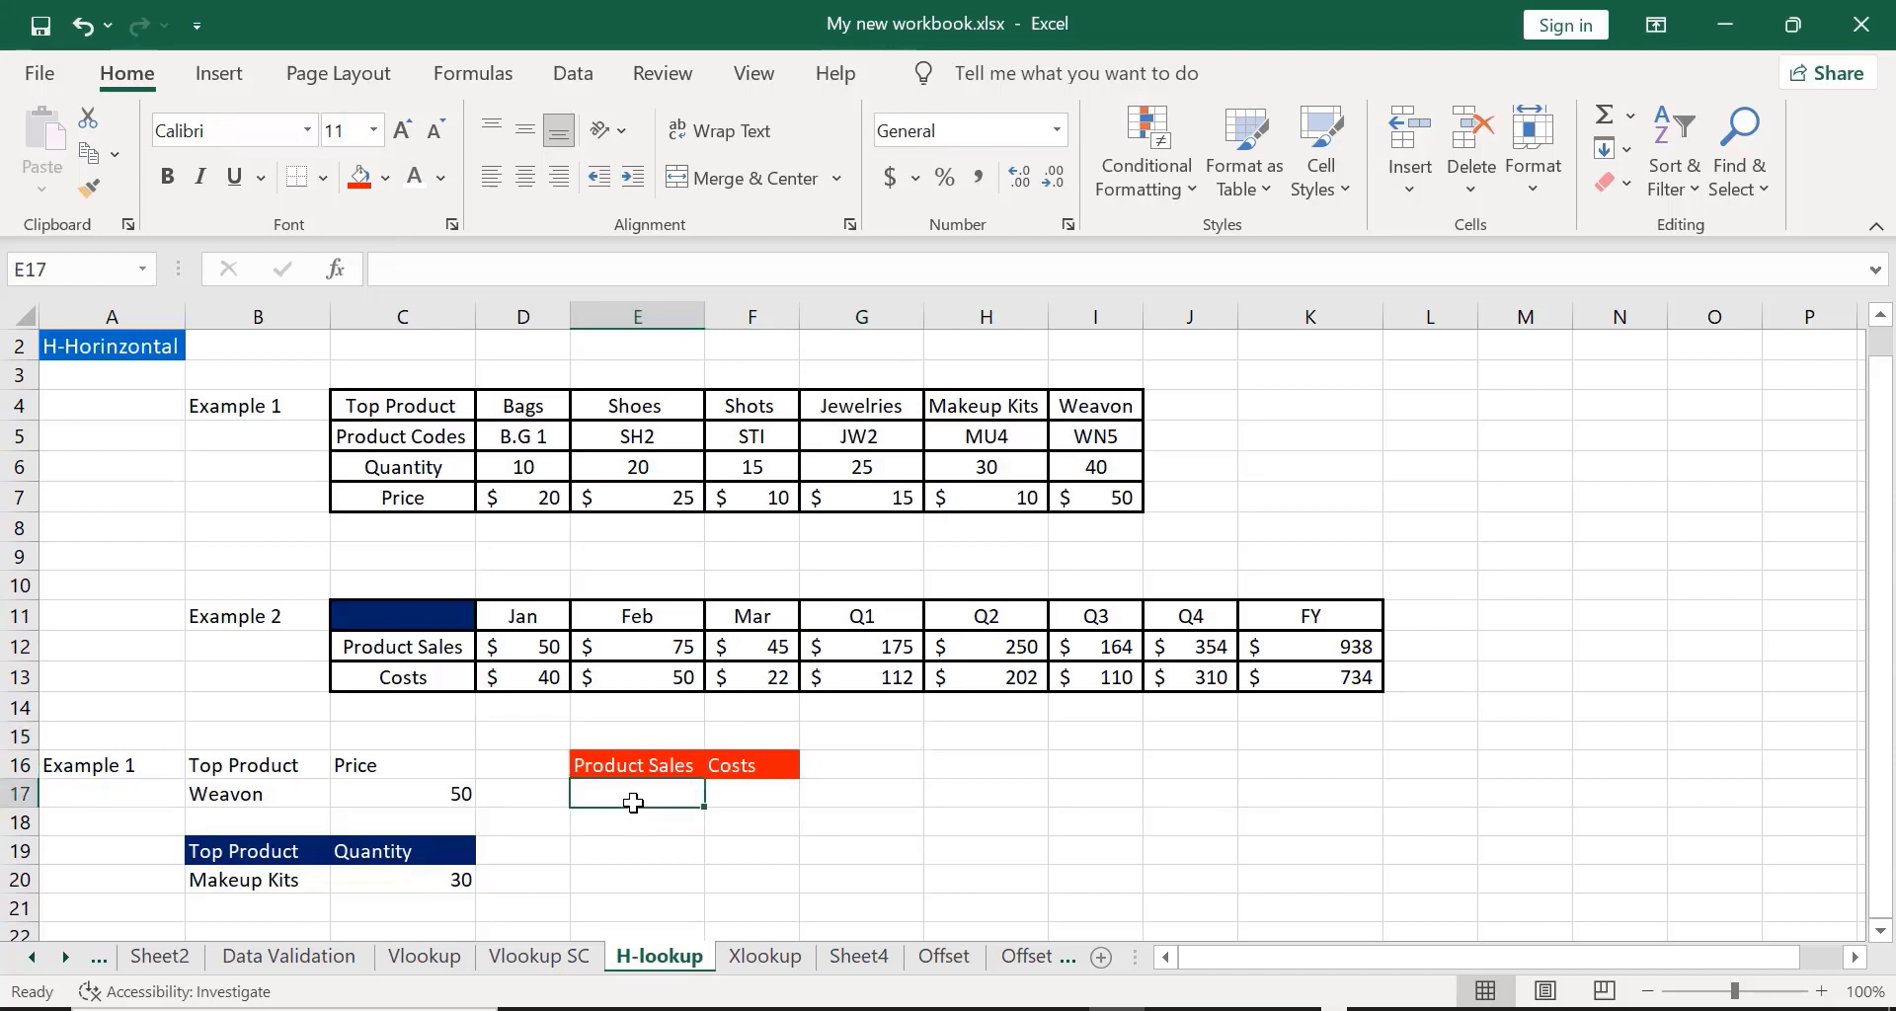
# Step: Start a data validation rule for cell E17 that allows a list
pyautogui.click(583, 83)
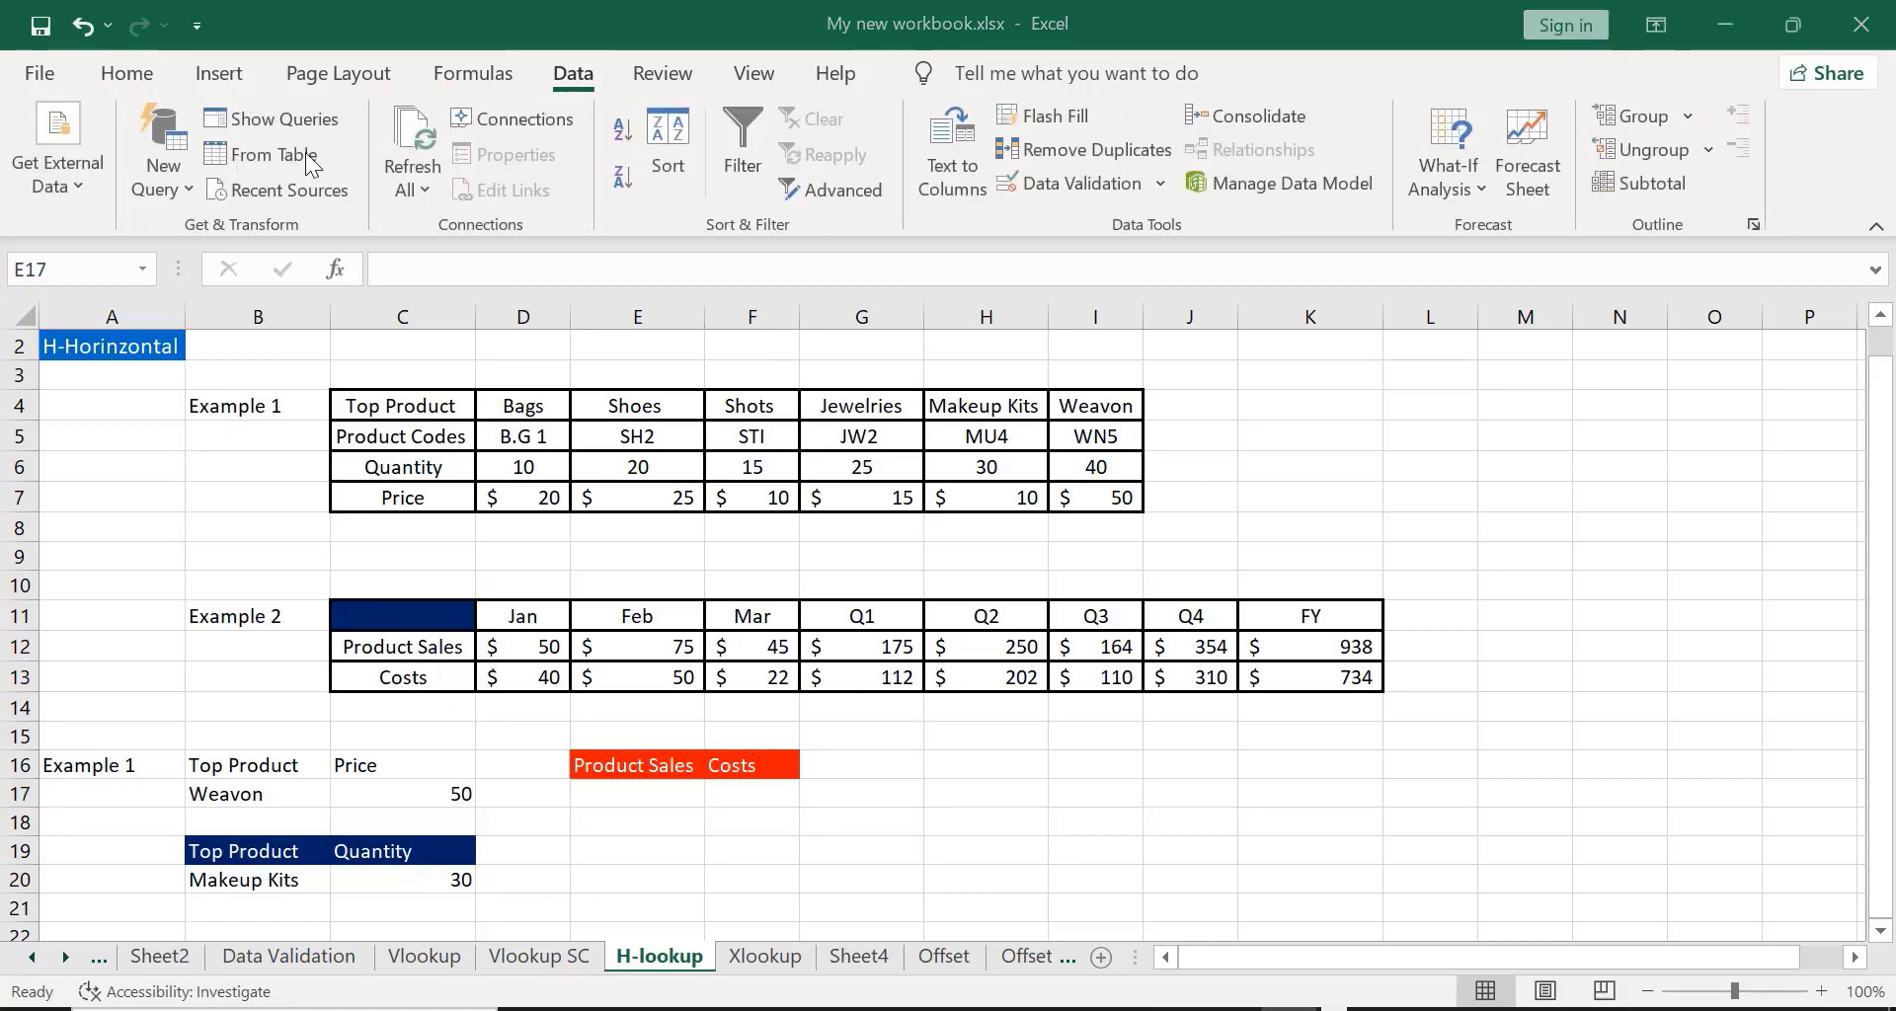
pyautogui.click(1158, 180)
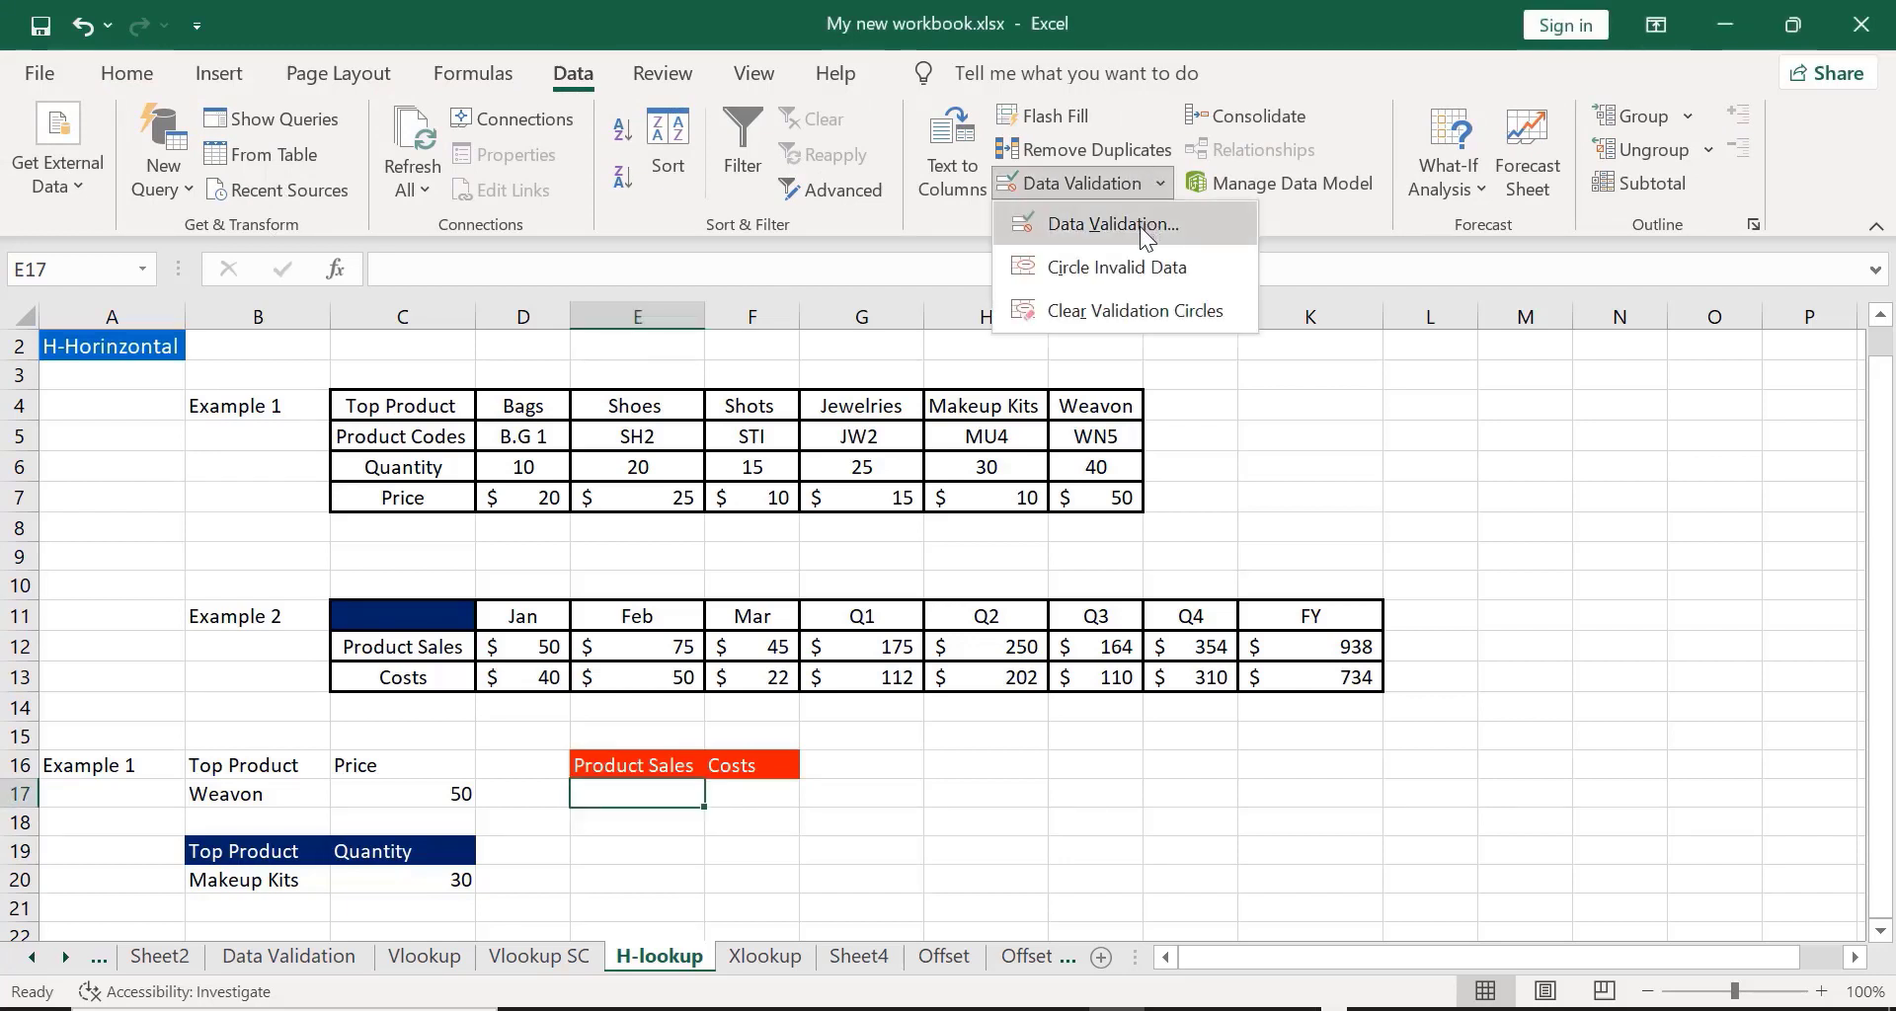
pyautogui.click(1139, 227)
pyautogui.click(1481, 334)
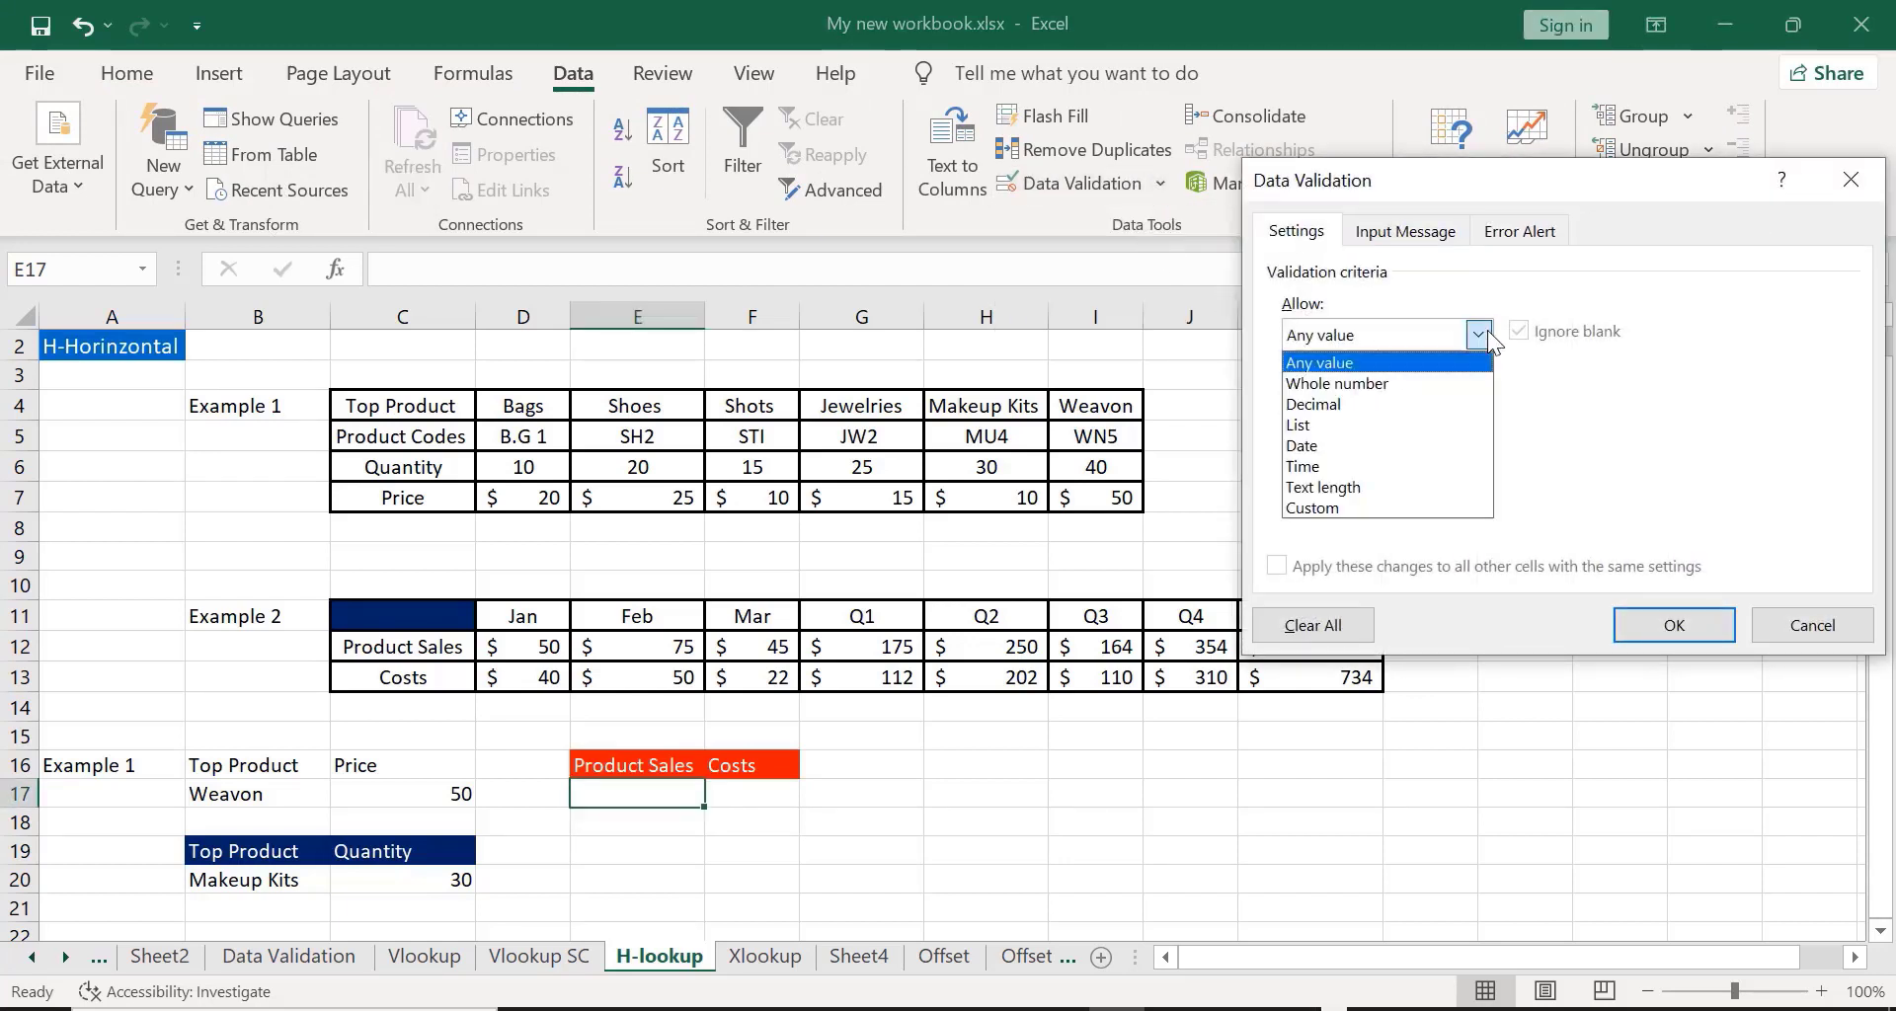
pyautogui.click(1297, 426)
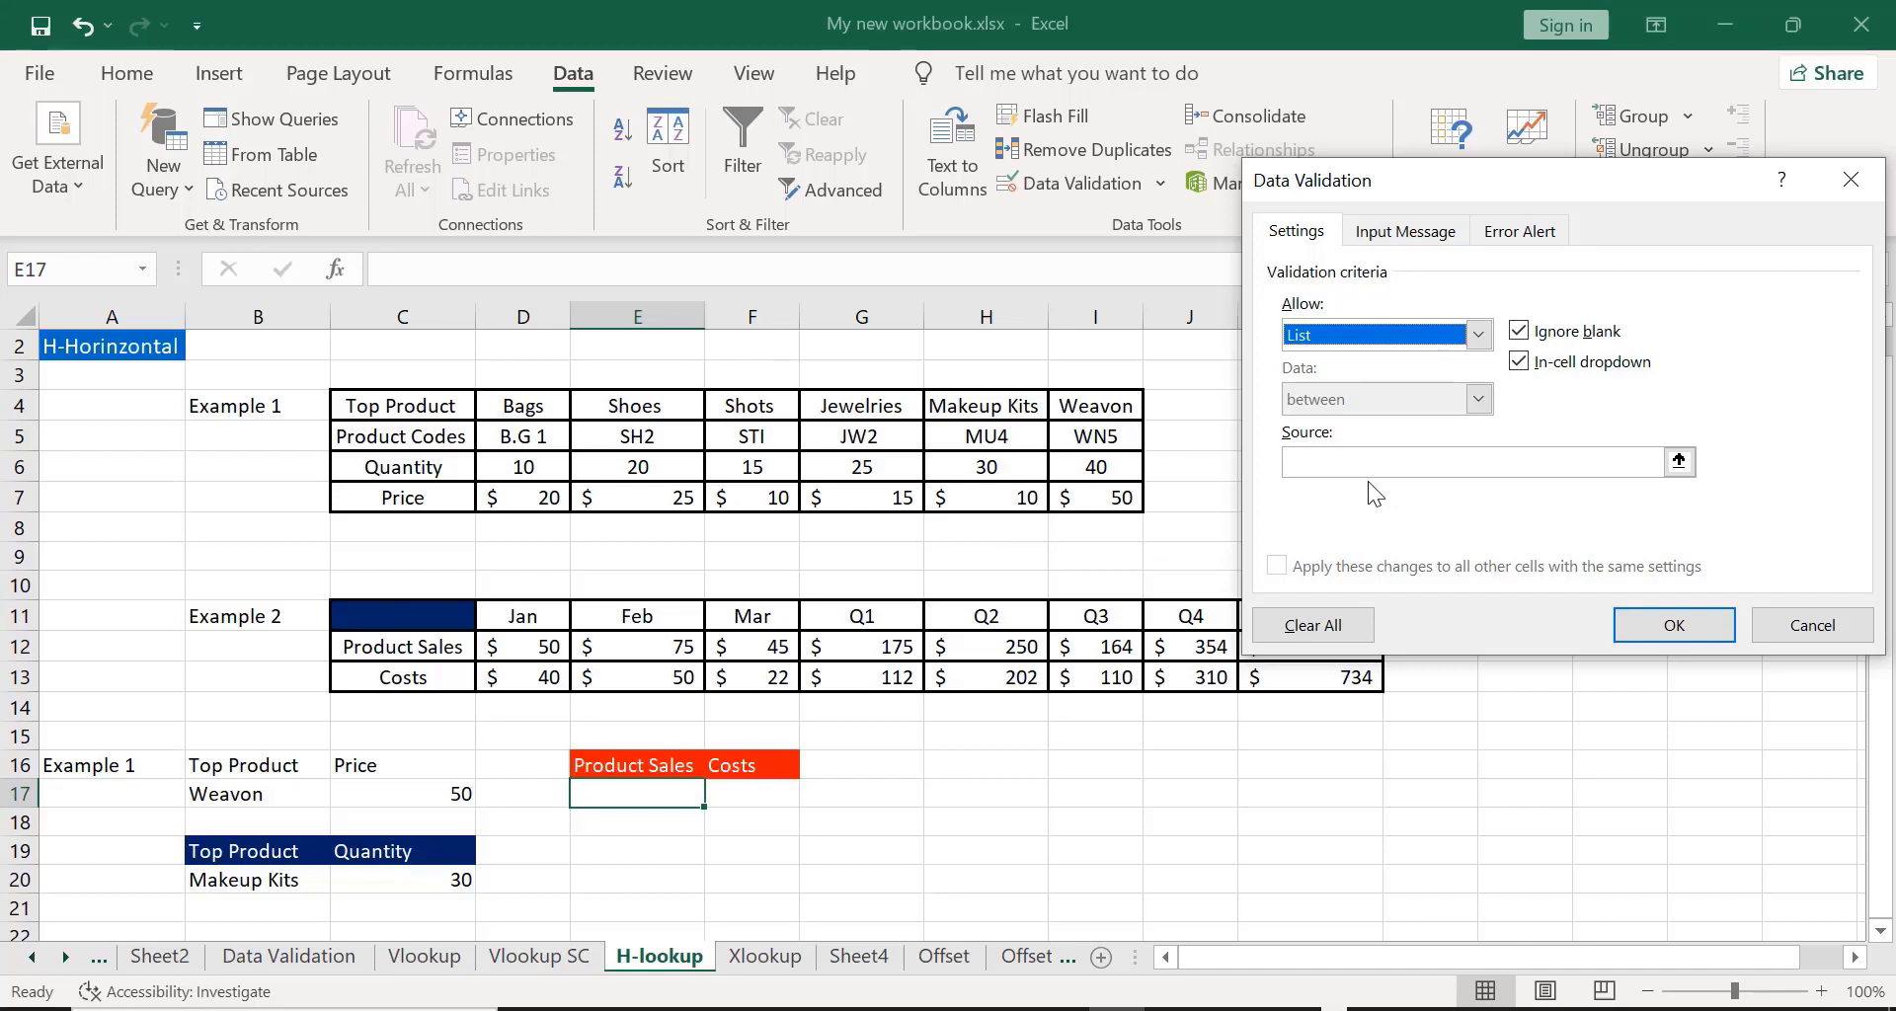
pyautogui.click(1310, 467)
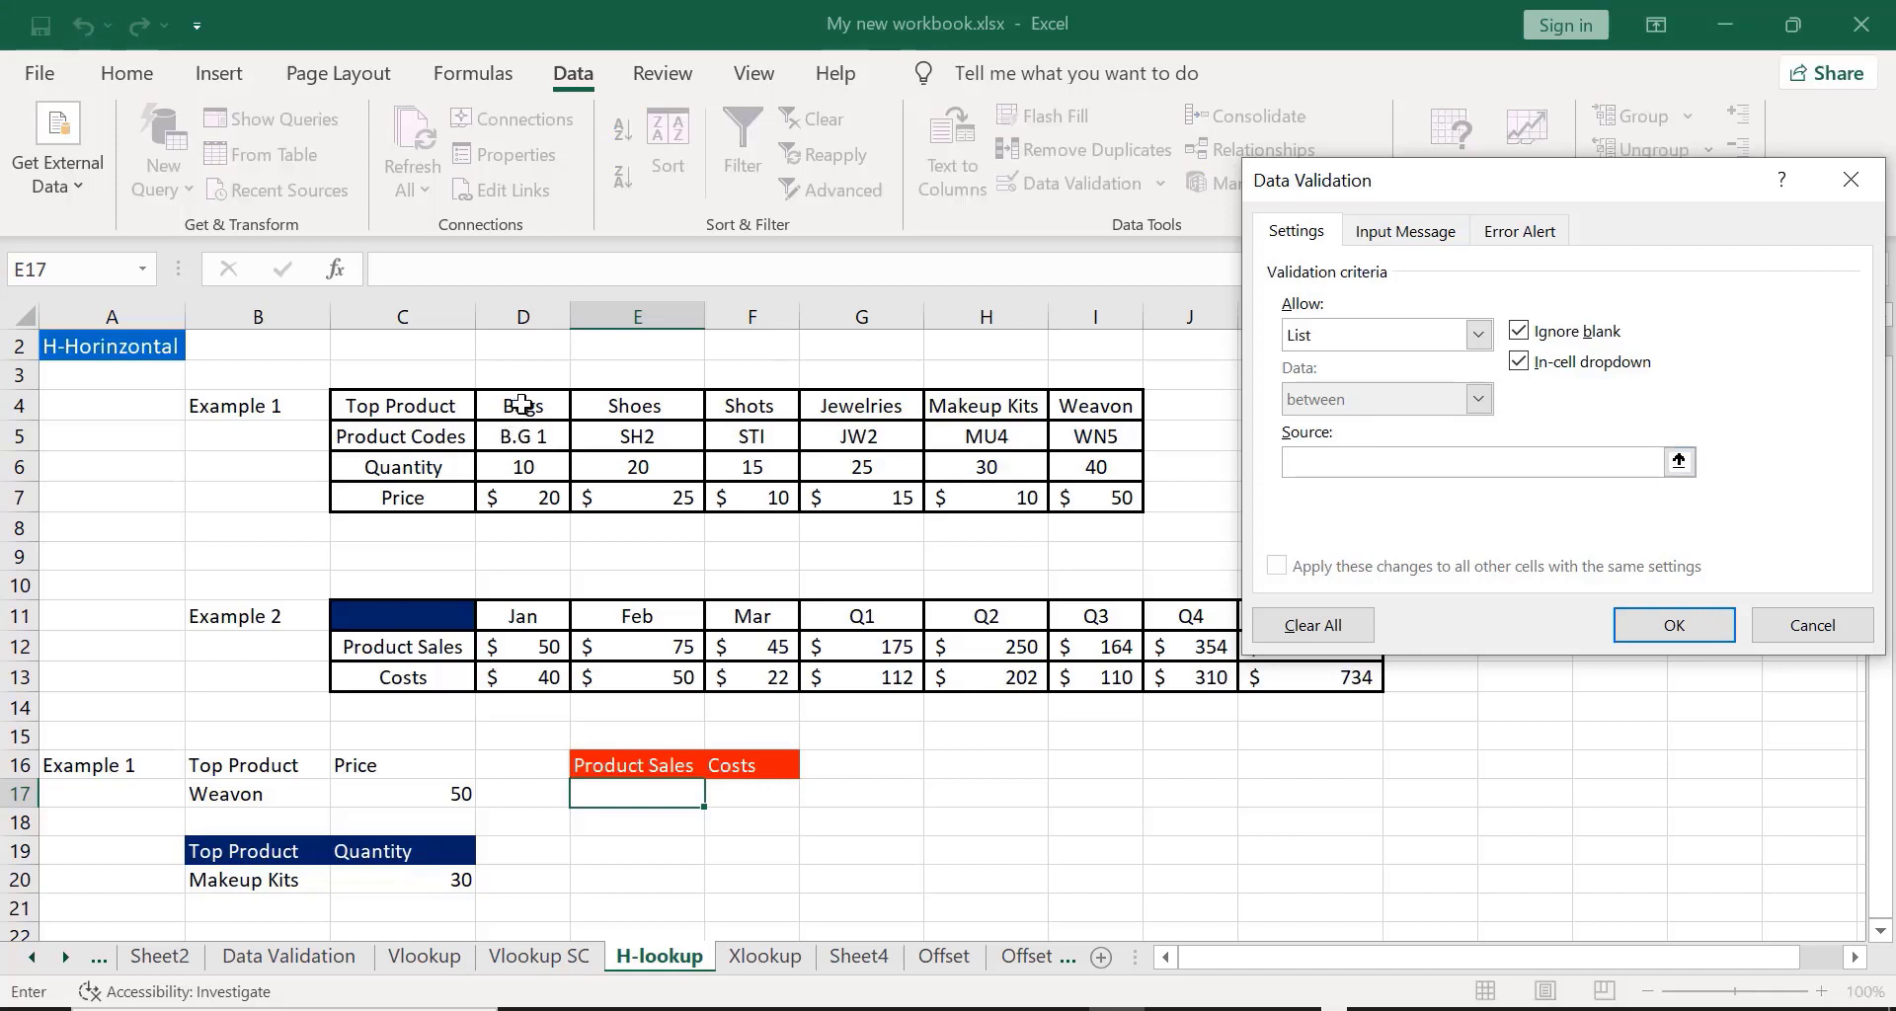
# Step: Try to use the Example 1 range D4:I7 as the list source, and clear it again
pyautogui.click(519, 407)
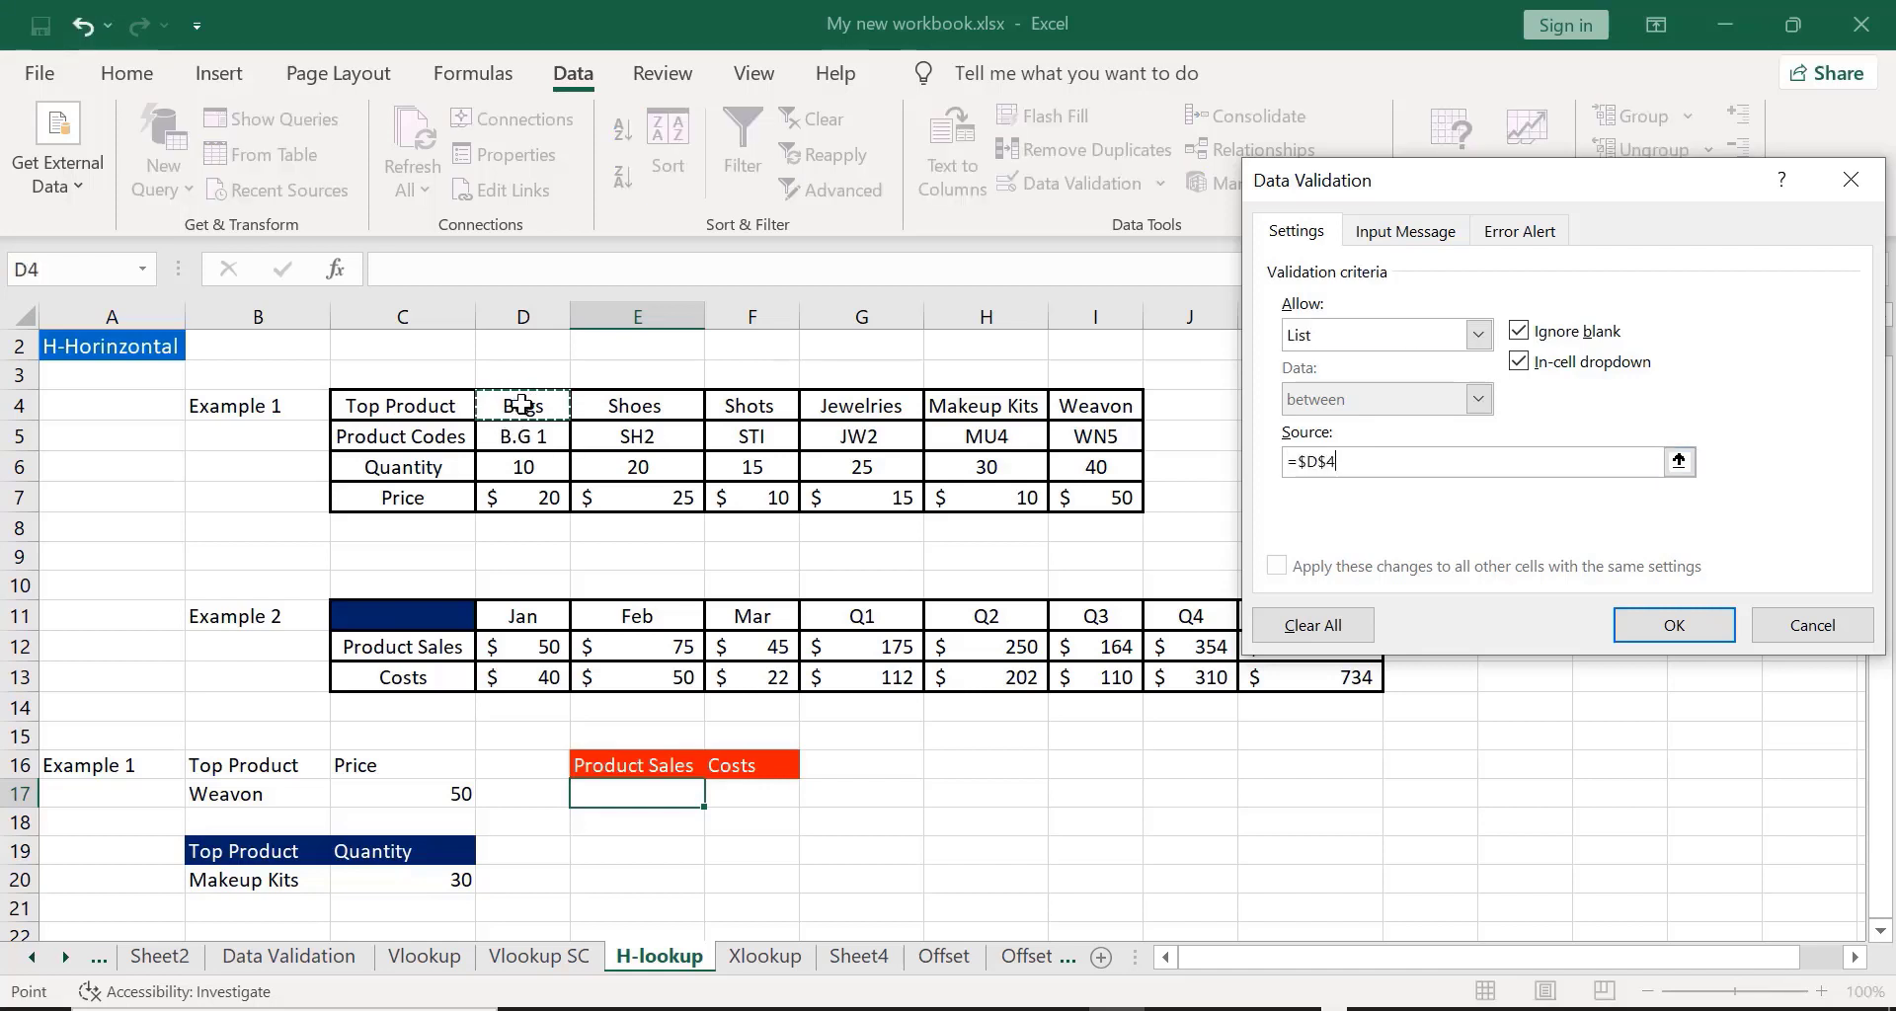
pyautogui.hotkey('shift', 'Down')
pyautogui.hotkey('shift', 'Down')
pyautogui.hotkey('shift', 'Down')
pyautogui.hotkey('shift', 'Right')
pyautogui.hotkey('shift', 'Right')
pyautogui.hotkey('shift', 'Right')
pyautogui.hotkey('shift', 'Right')
pyautogui.hotkey('shift', 'Right')
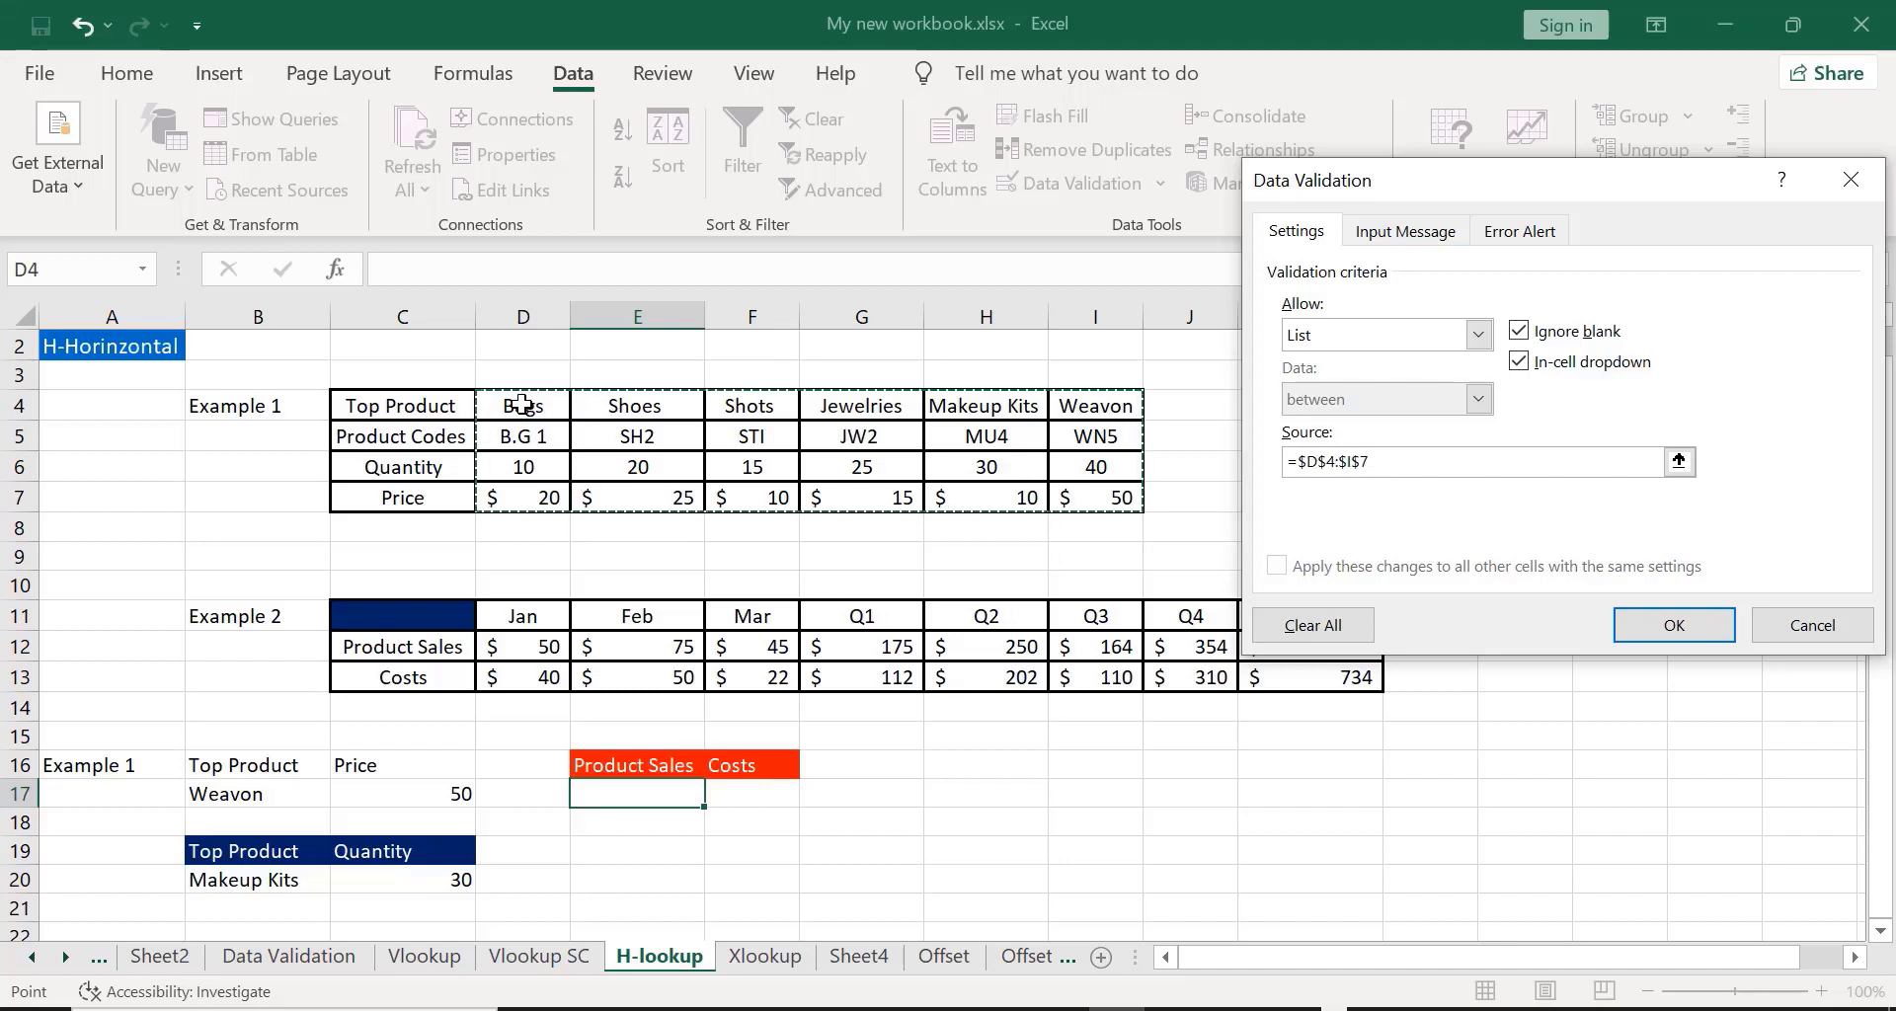
pyautogui.click(1678, 628)
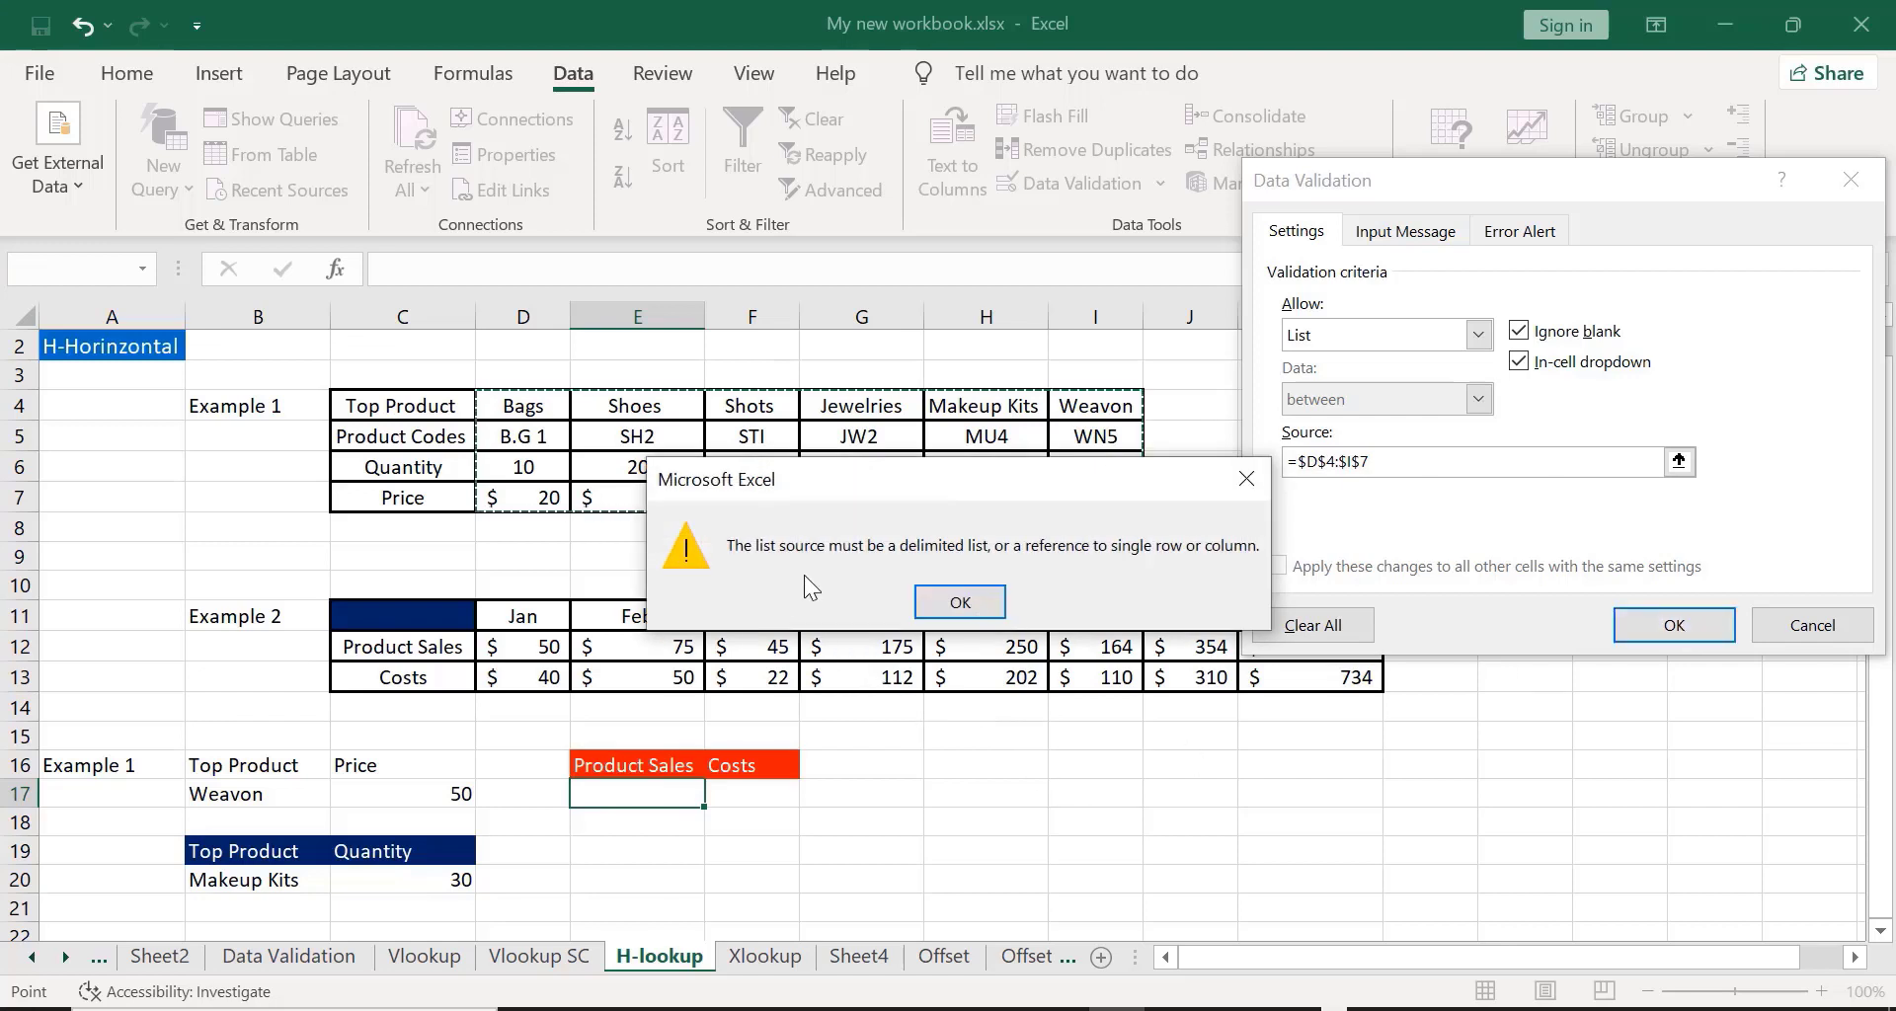
pyautogui.click(1246, 478)
pyautogui.press('BackSpace')
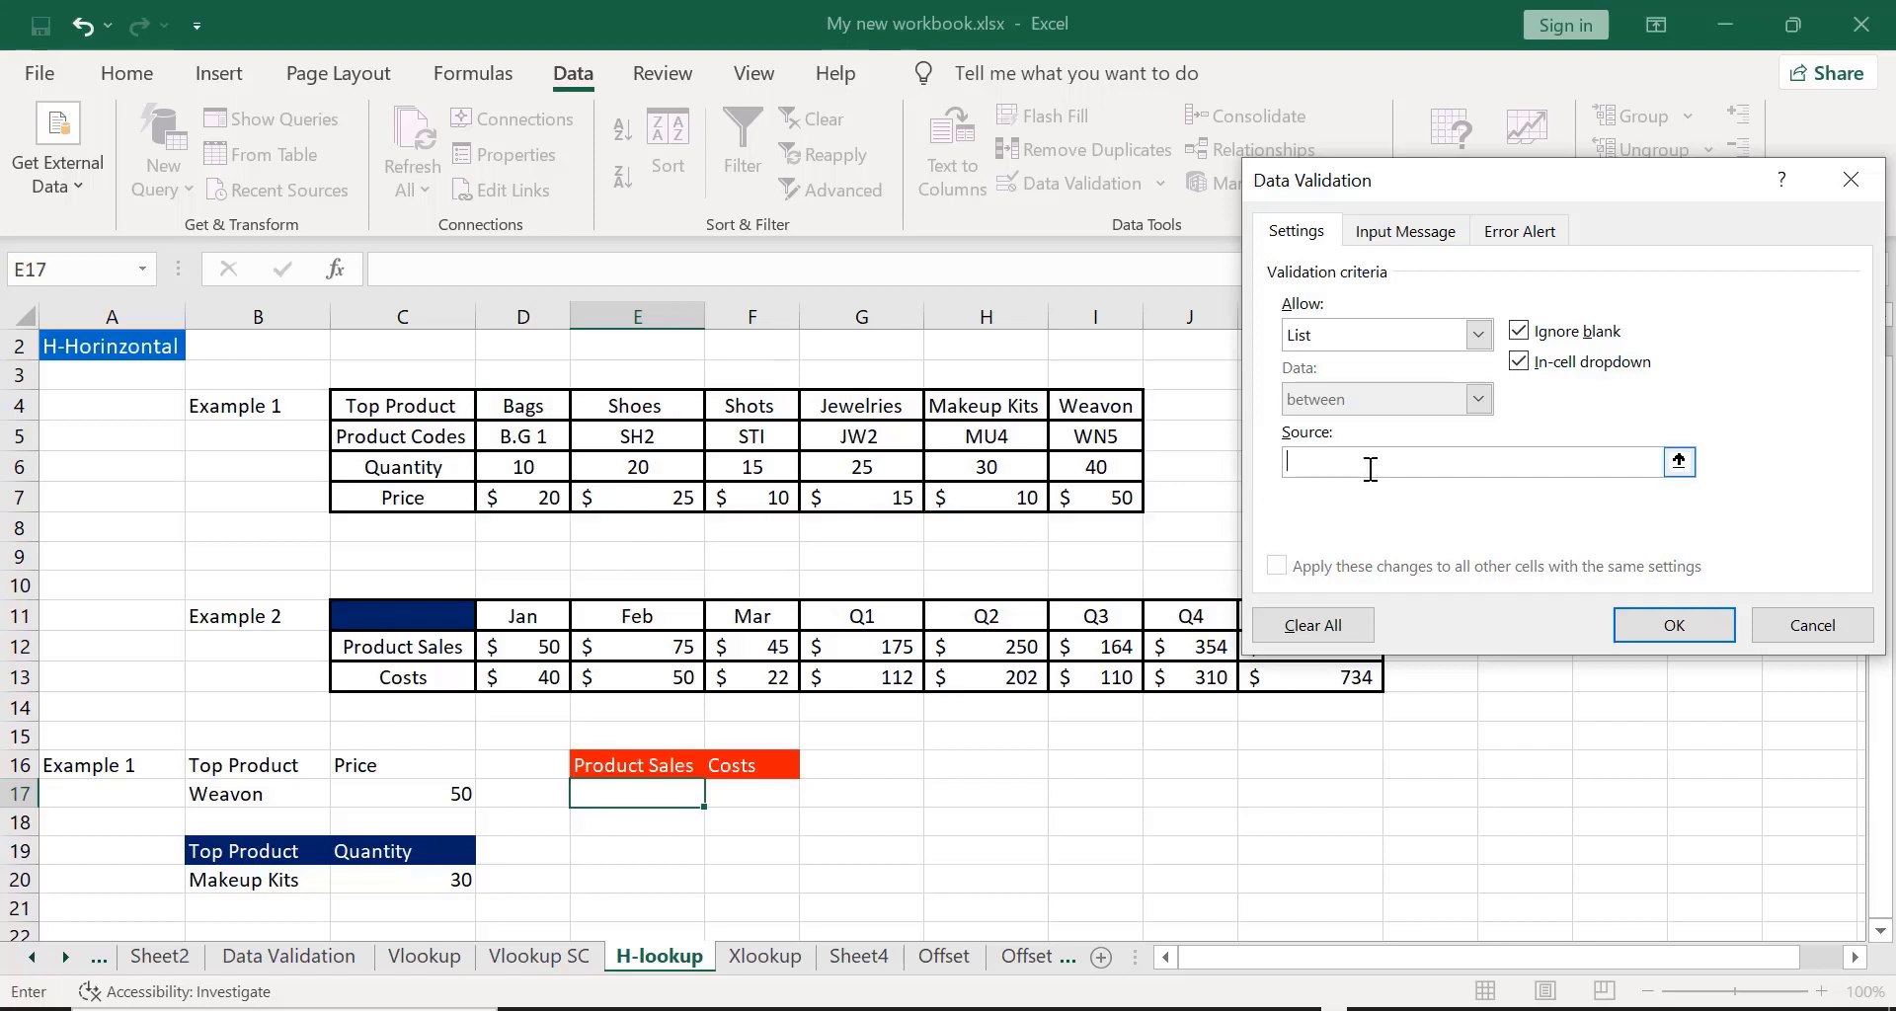
# Step: Use the Example 2 header cells from Jan to FY (D11:K11) as the list source and choose Jan in E17
pyautogui.click(524, 618)
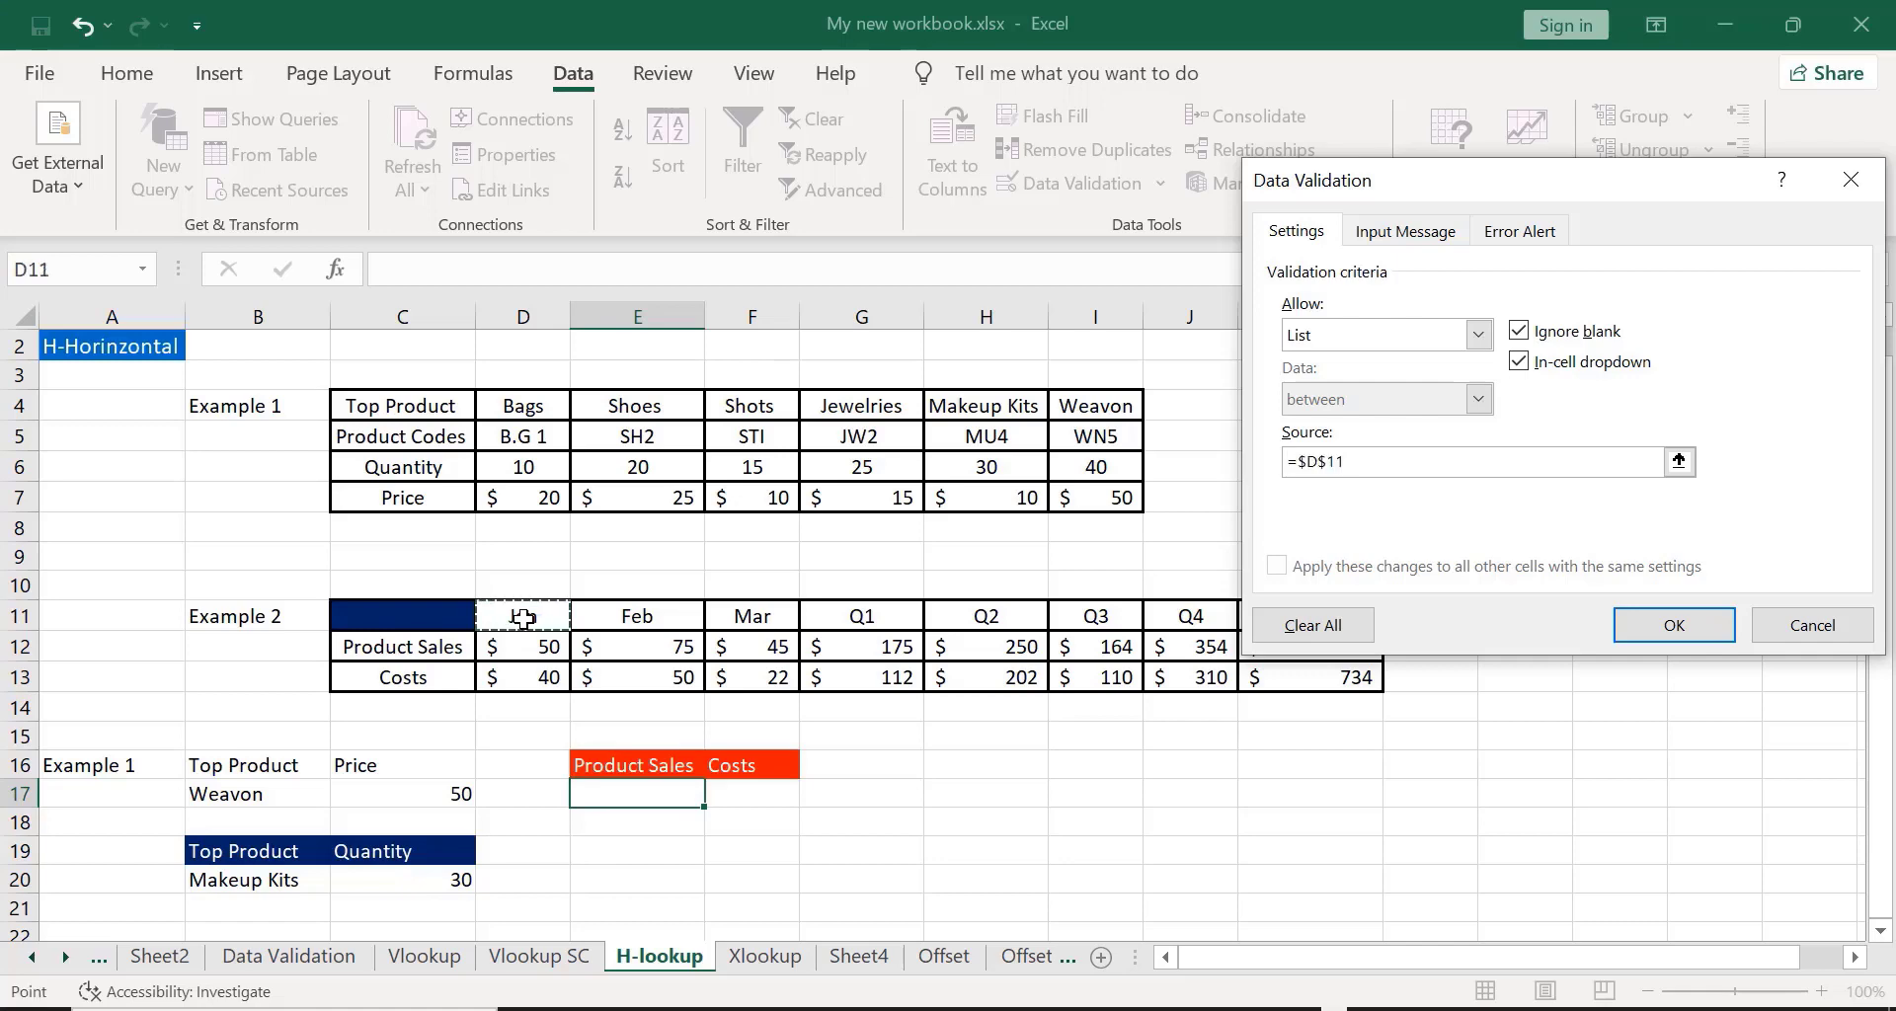
pyautogui.press('Return')
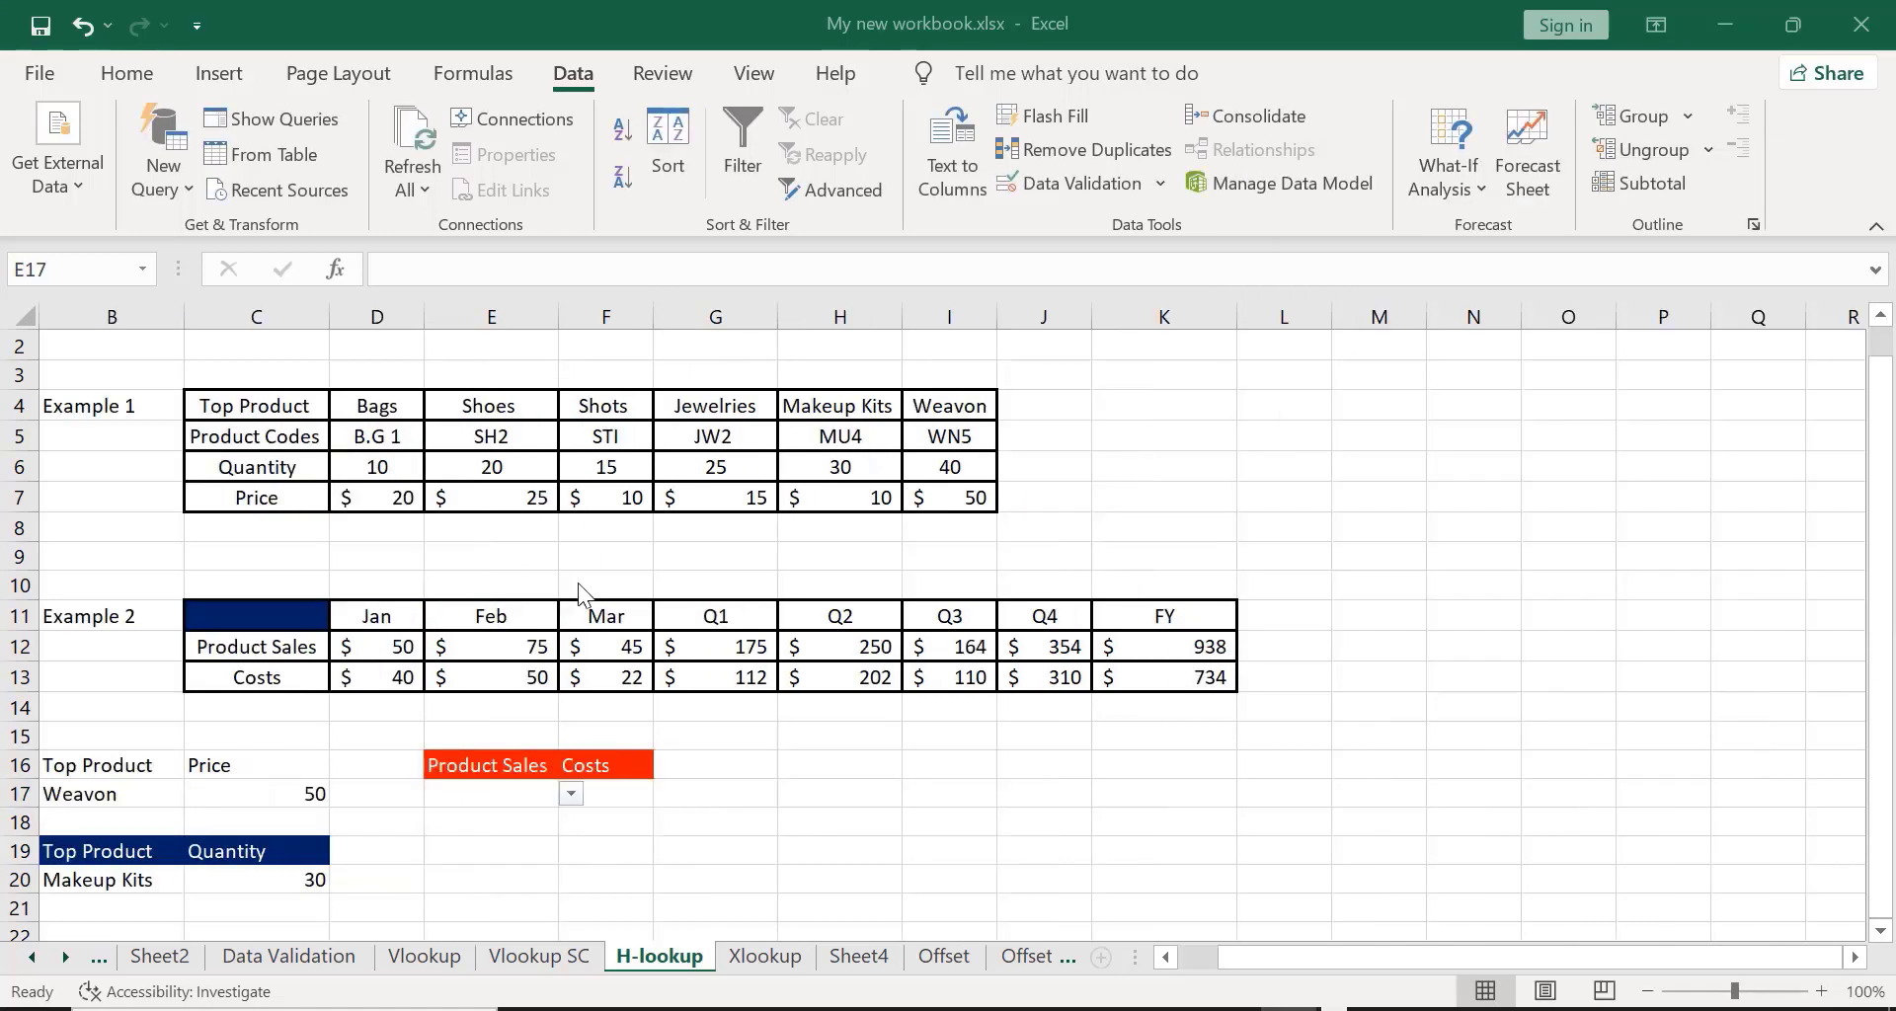
pyautogui.click(572, 792)
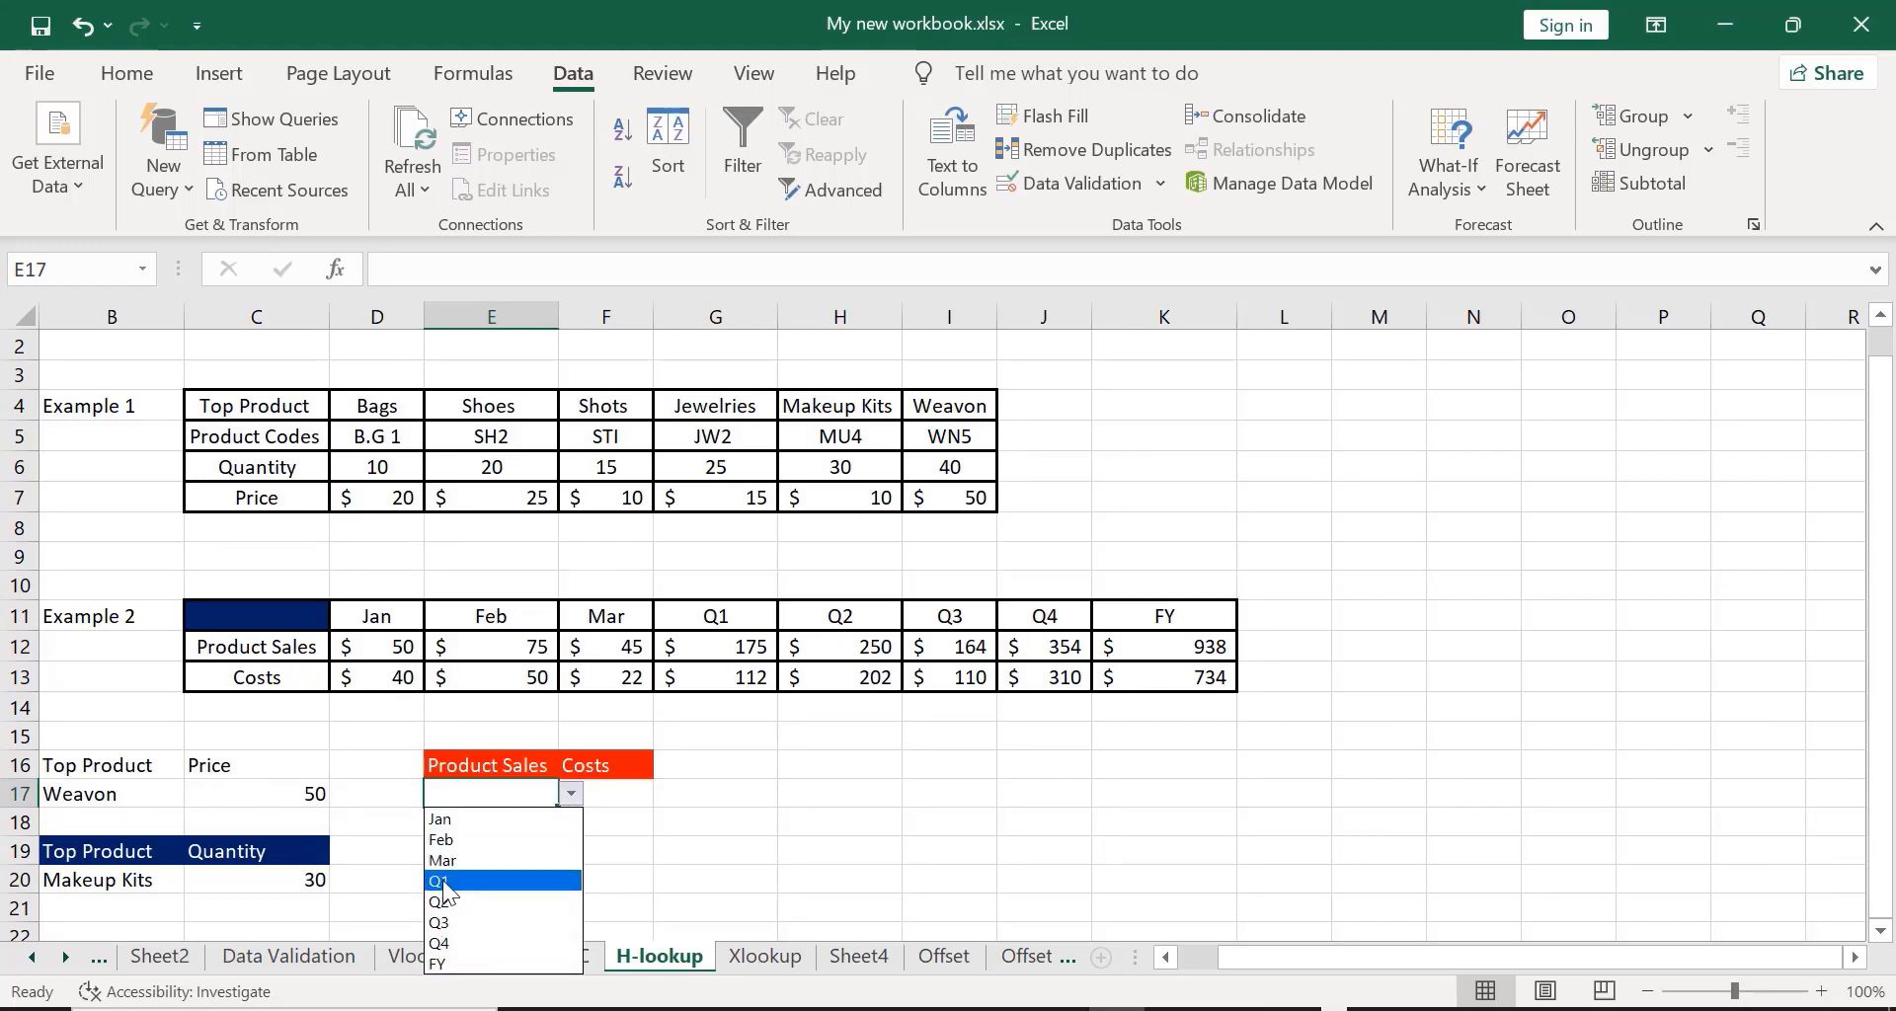
pyautogui.click(440, 819)
# Step: Begin an HLOOKUP formula in F17 under Costs, with E17 as the lookup value
pyautogui.click(626, 786)
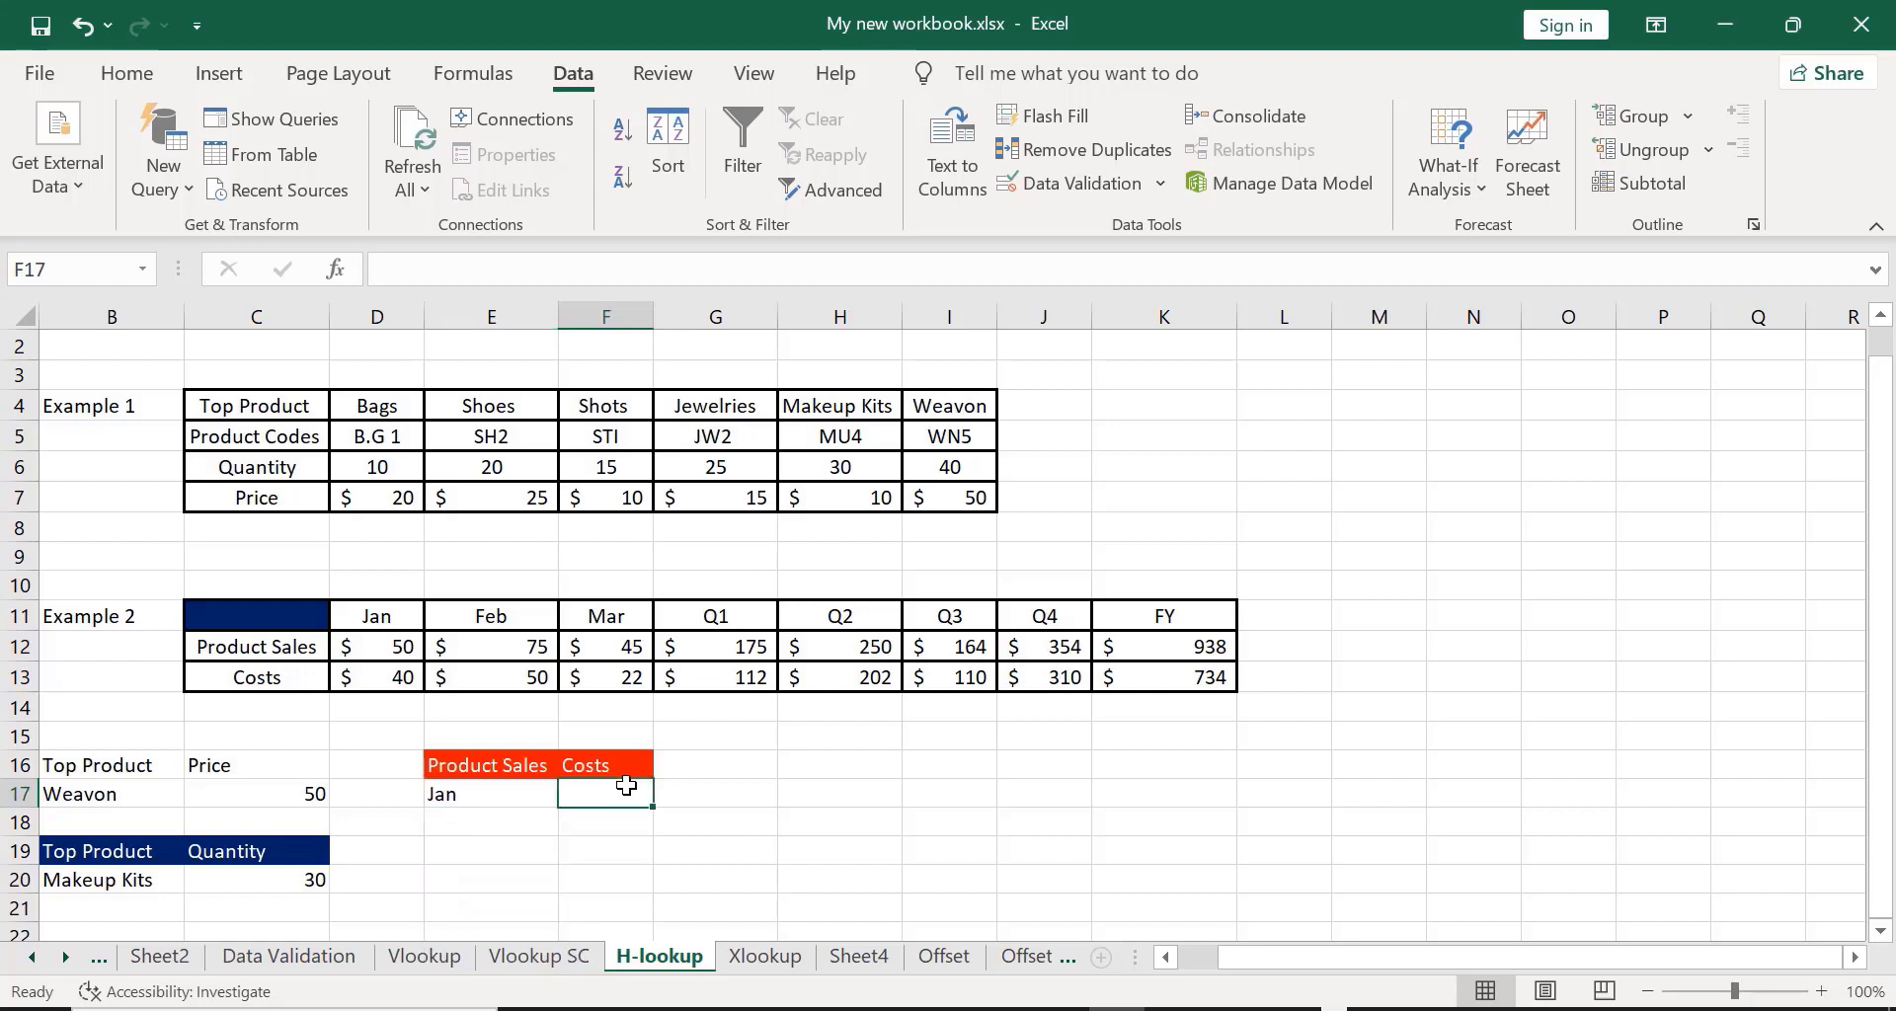
pyautogui.write('=')
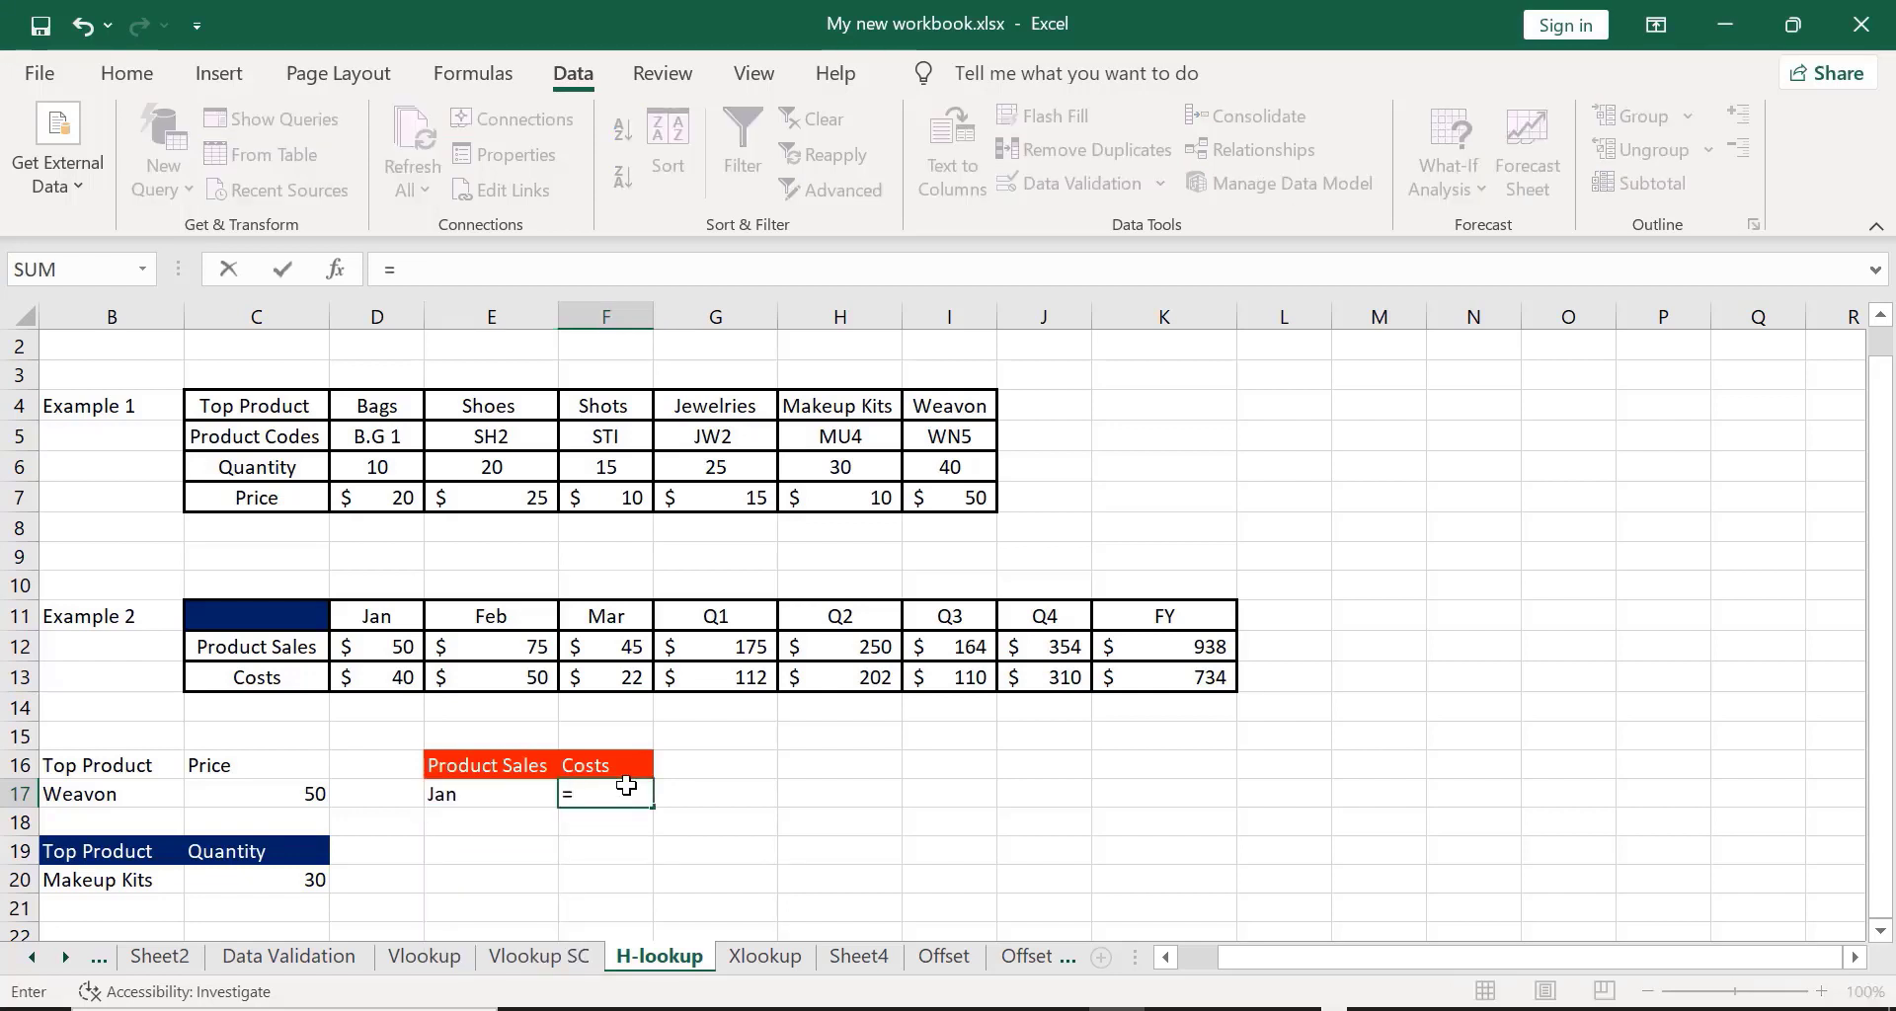
pyautogui.write('hl')
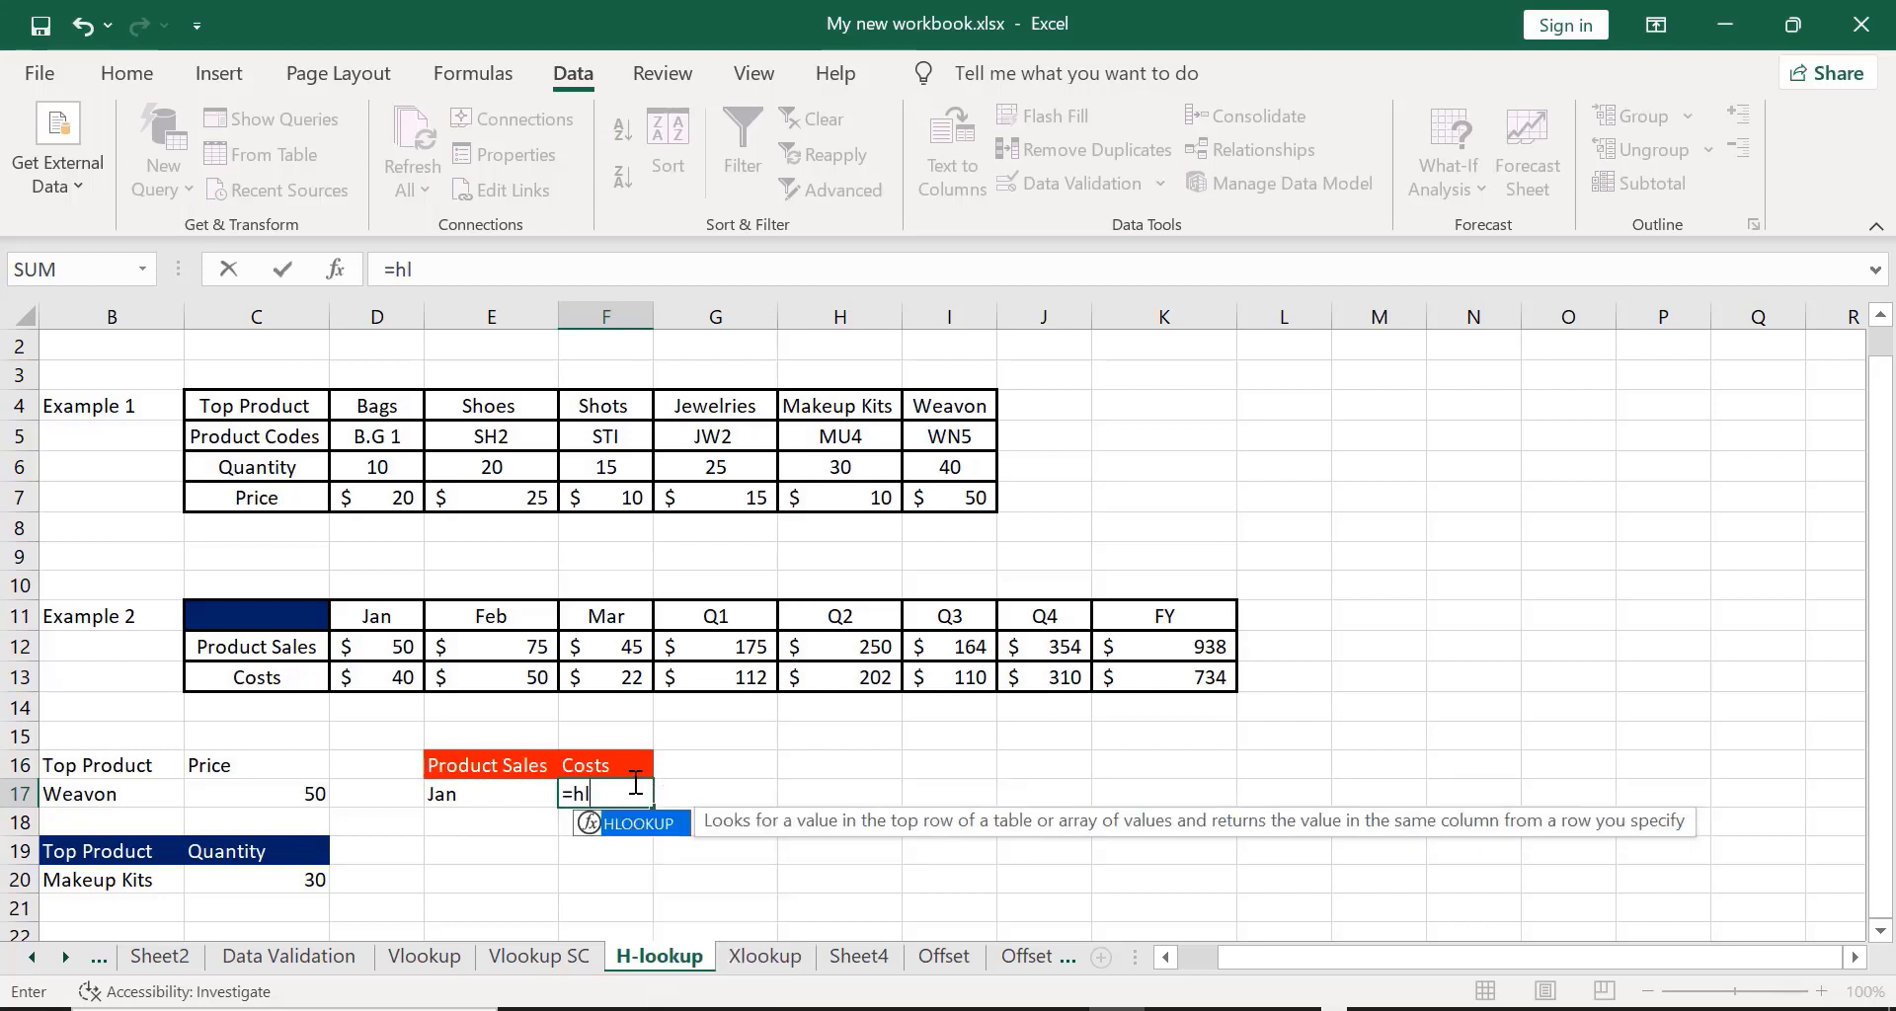
pyautogui.write('ook')
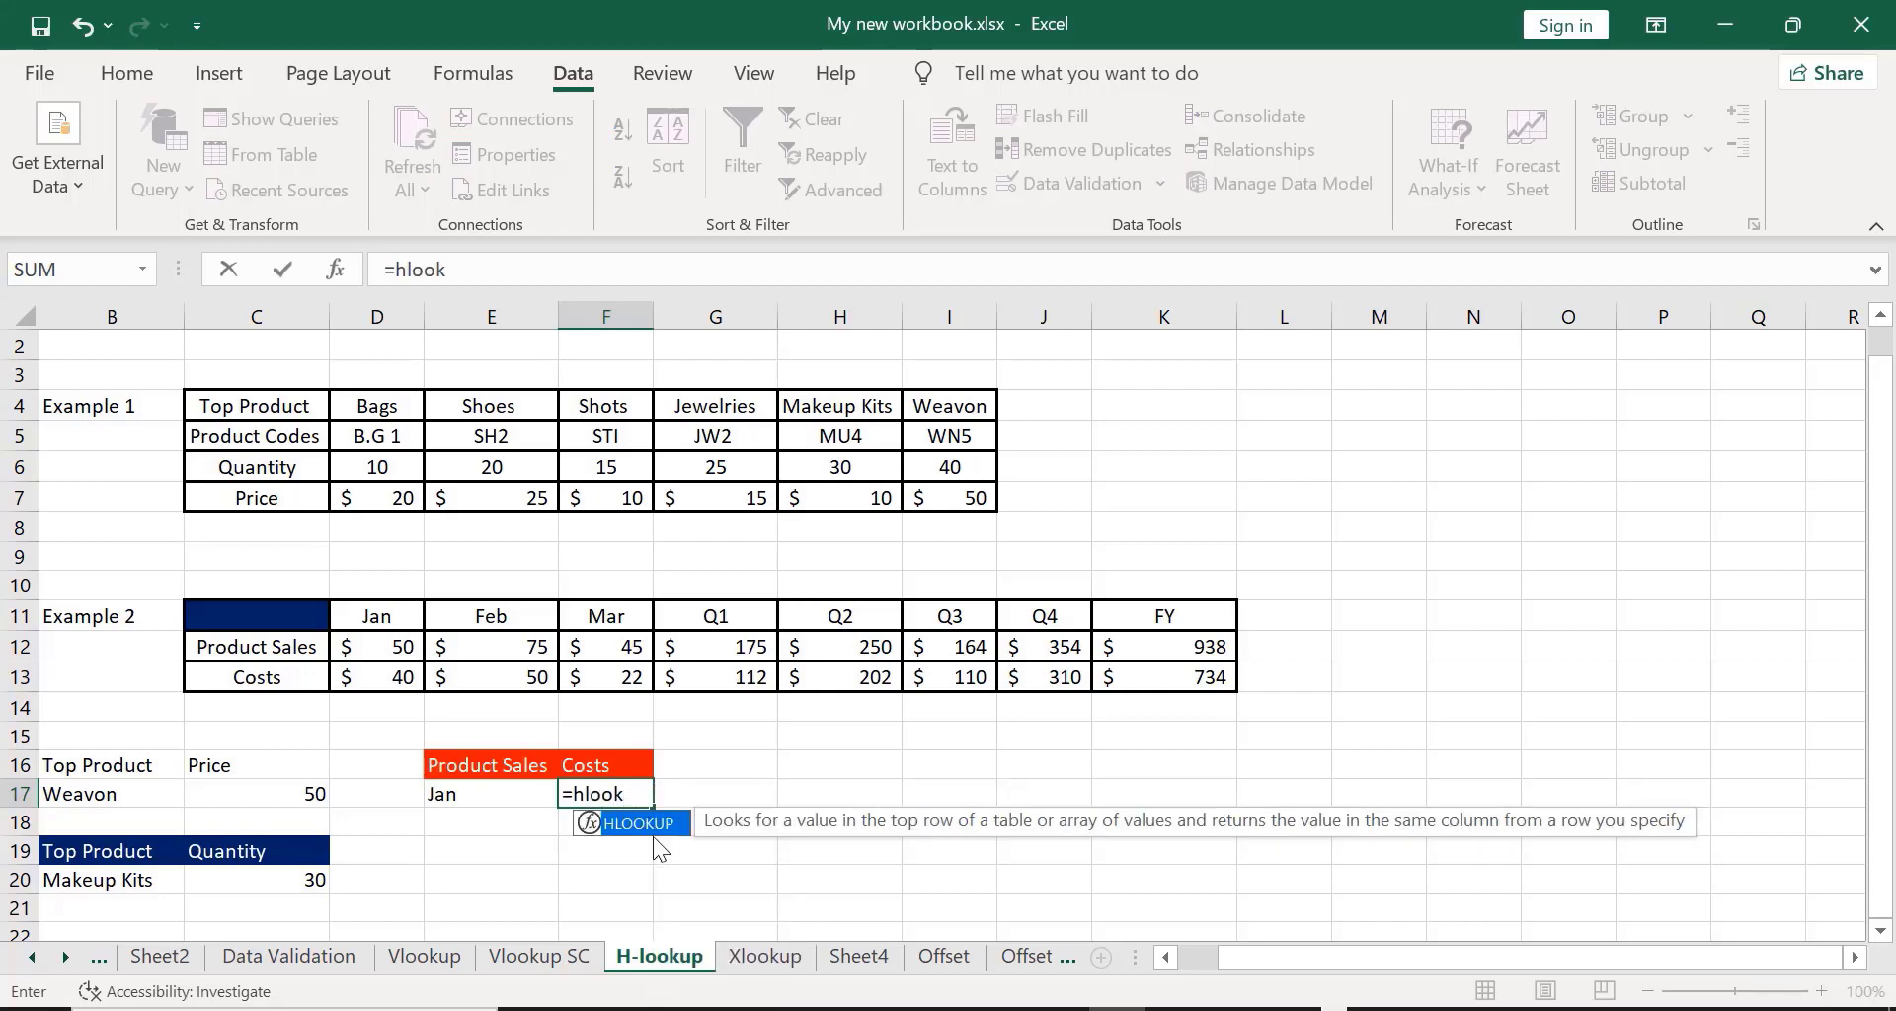
pyautogui.doubleClick(648, 824)
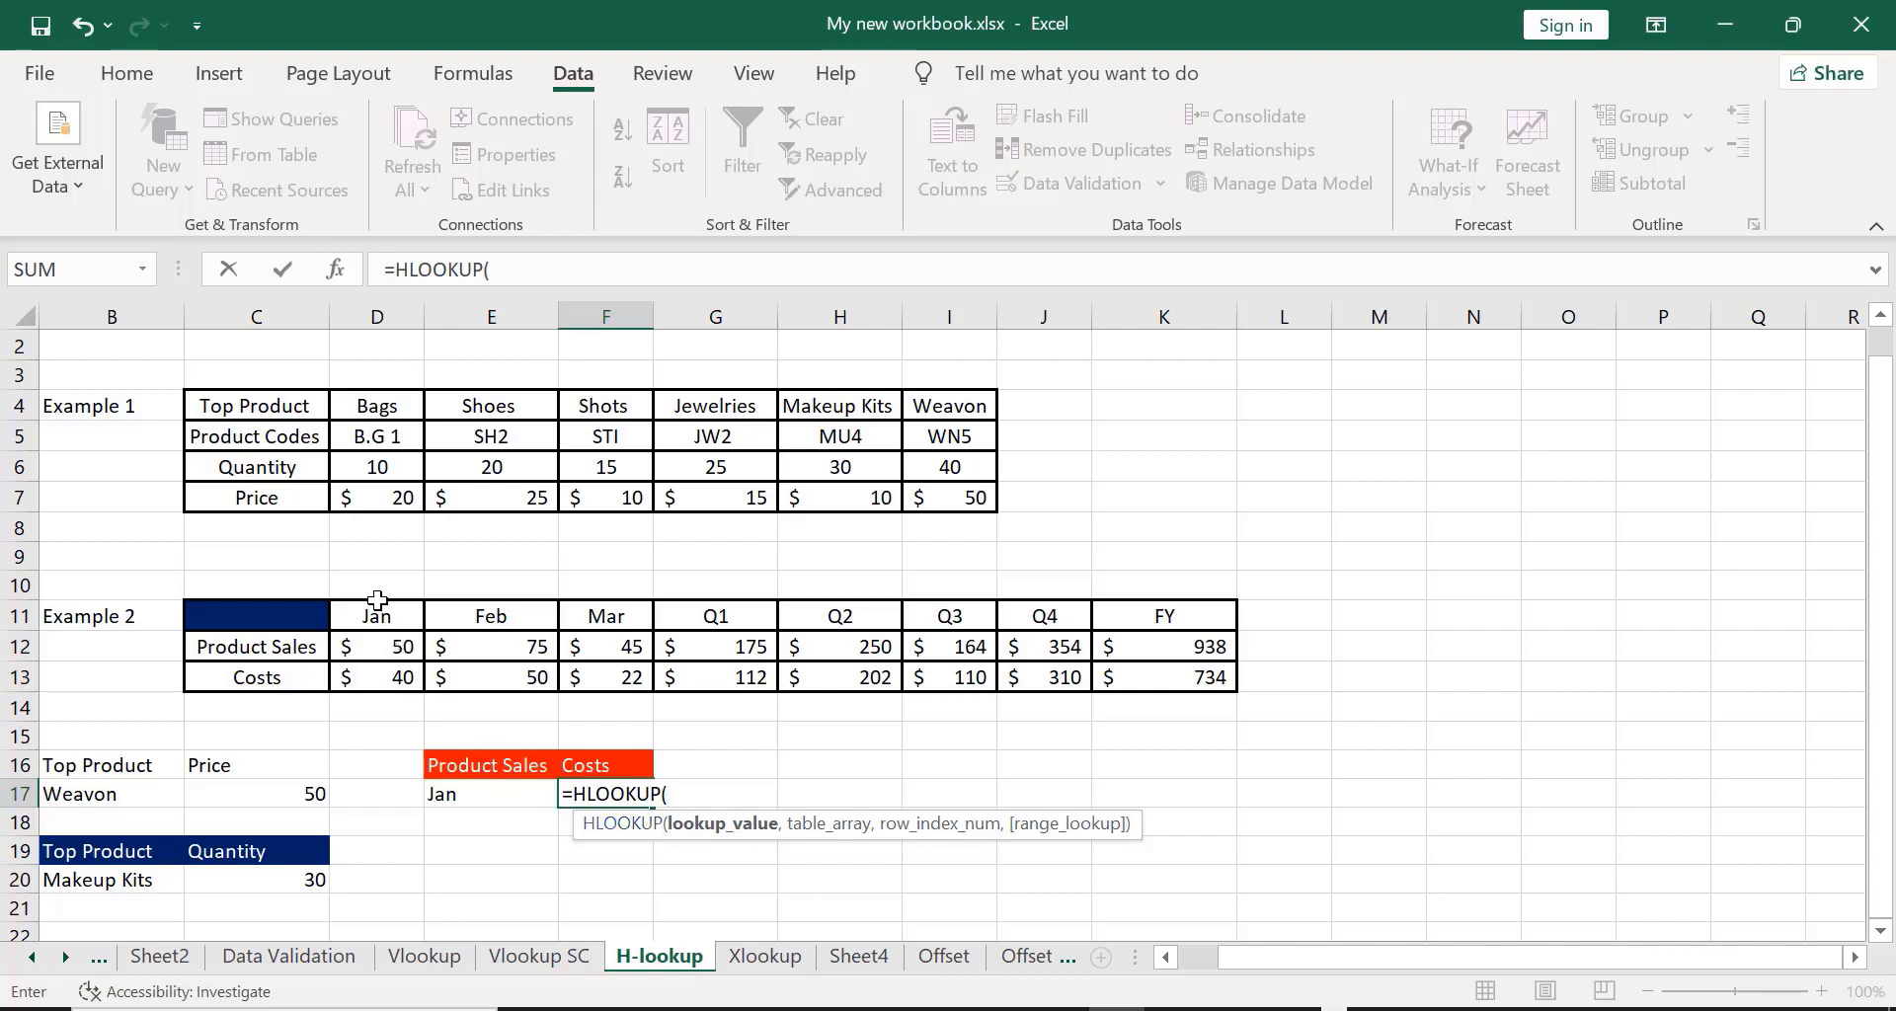
pyautogui.click(462, 793)
pyautogui.write(',')
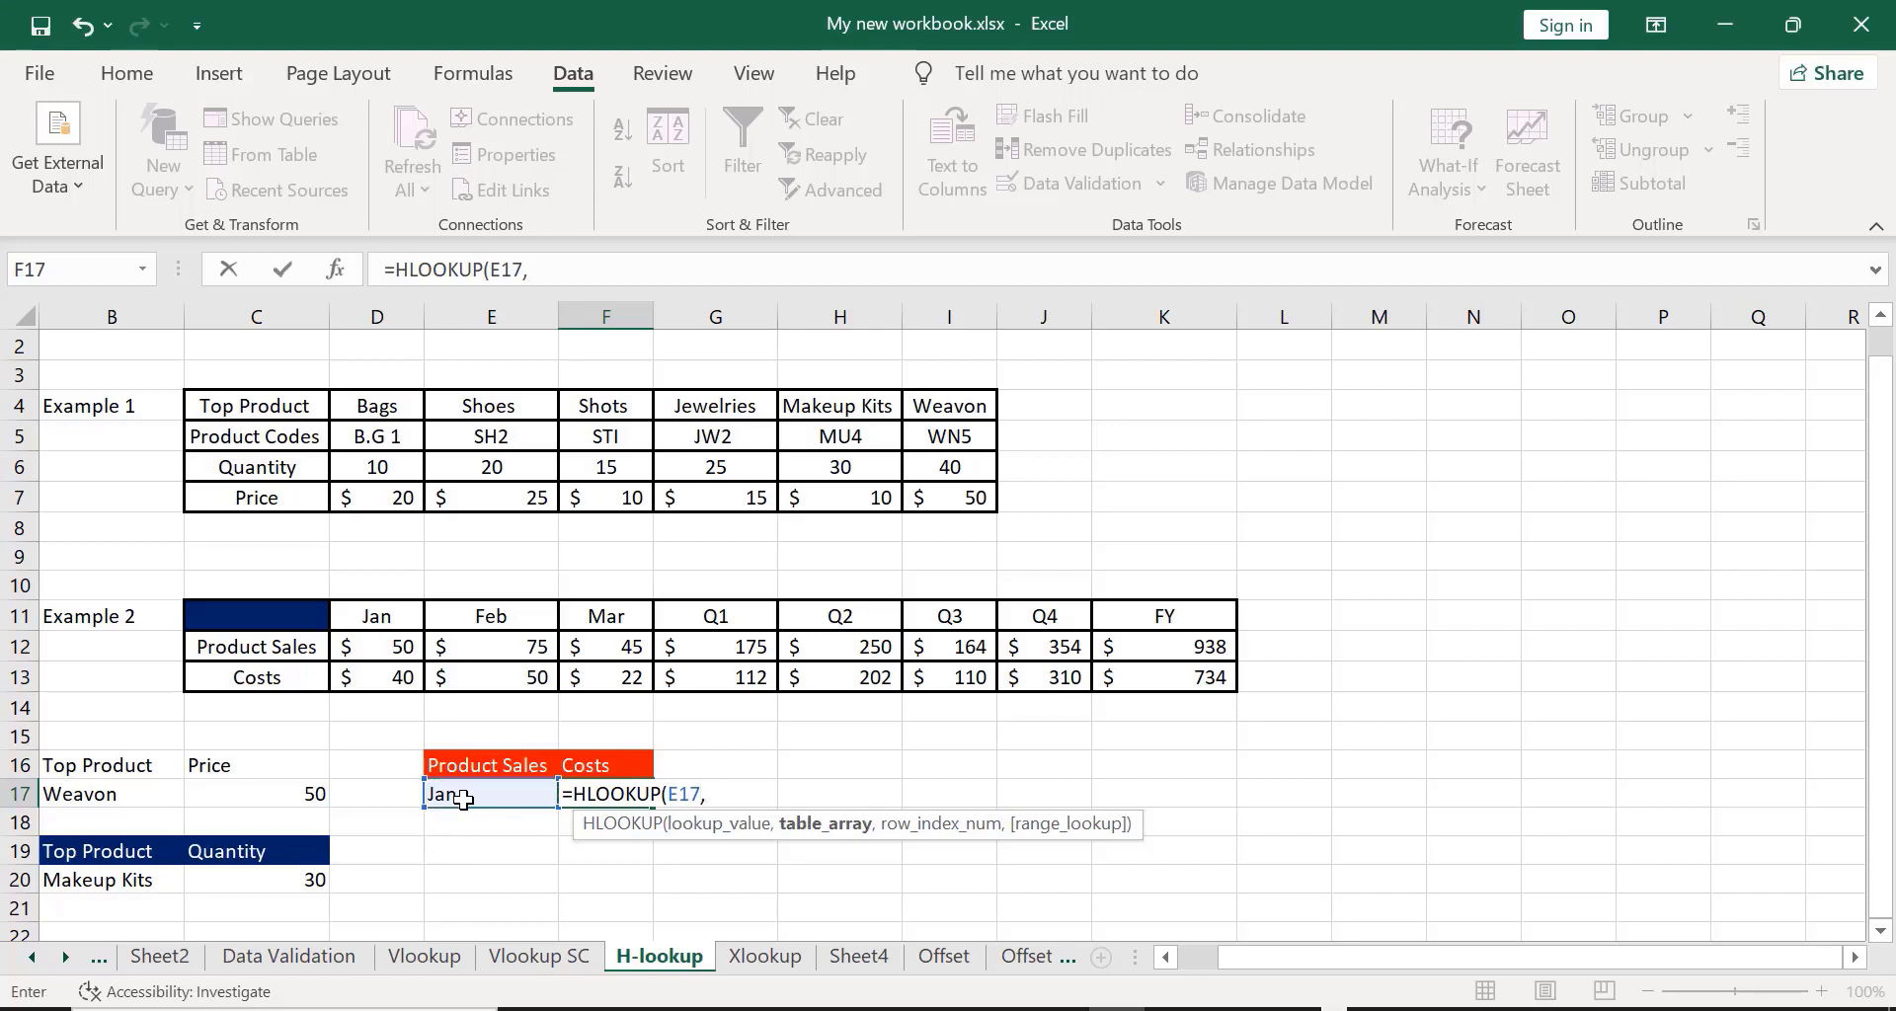
# Step: Set the table array of the F17 HLOOKUP formula to the Example 2 range D11:K13
pyautogui.click(364, 606)
pyautogui.hotkey('shift', 'Down')
pyautogui.hotkey('shift', 'Down')
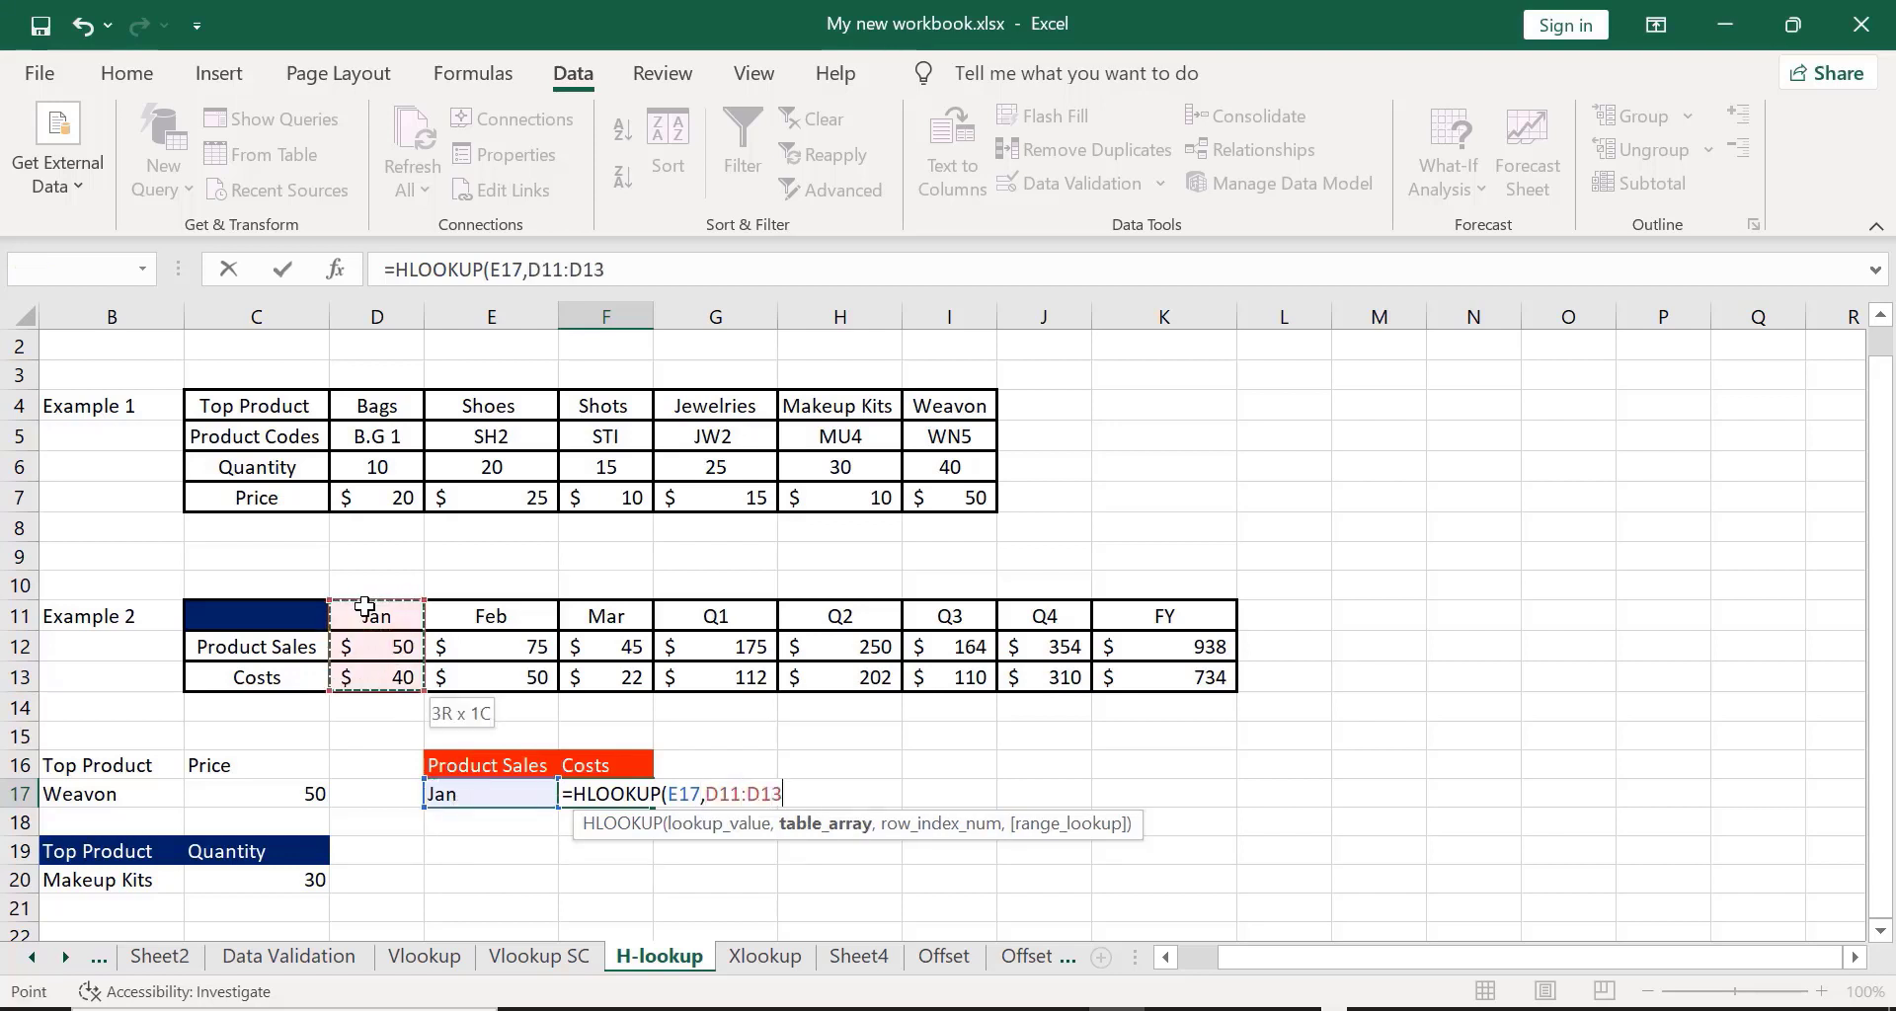
pyautogui.hotkey('ctrl', 'shift', 'Right')
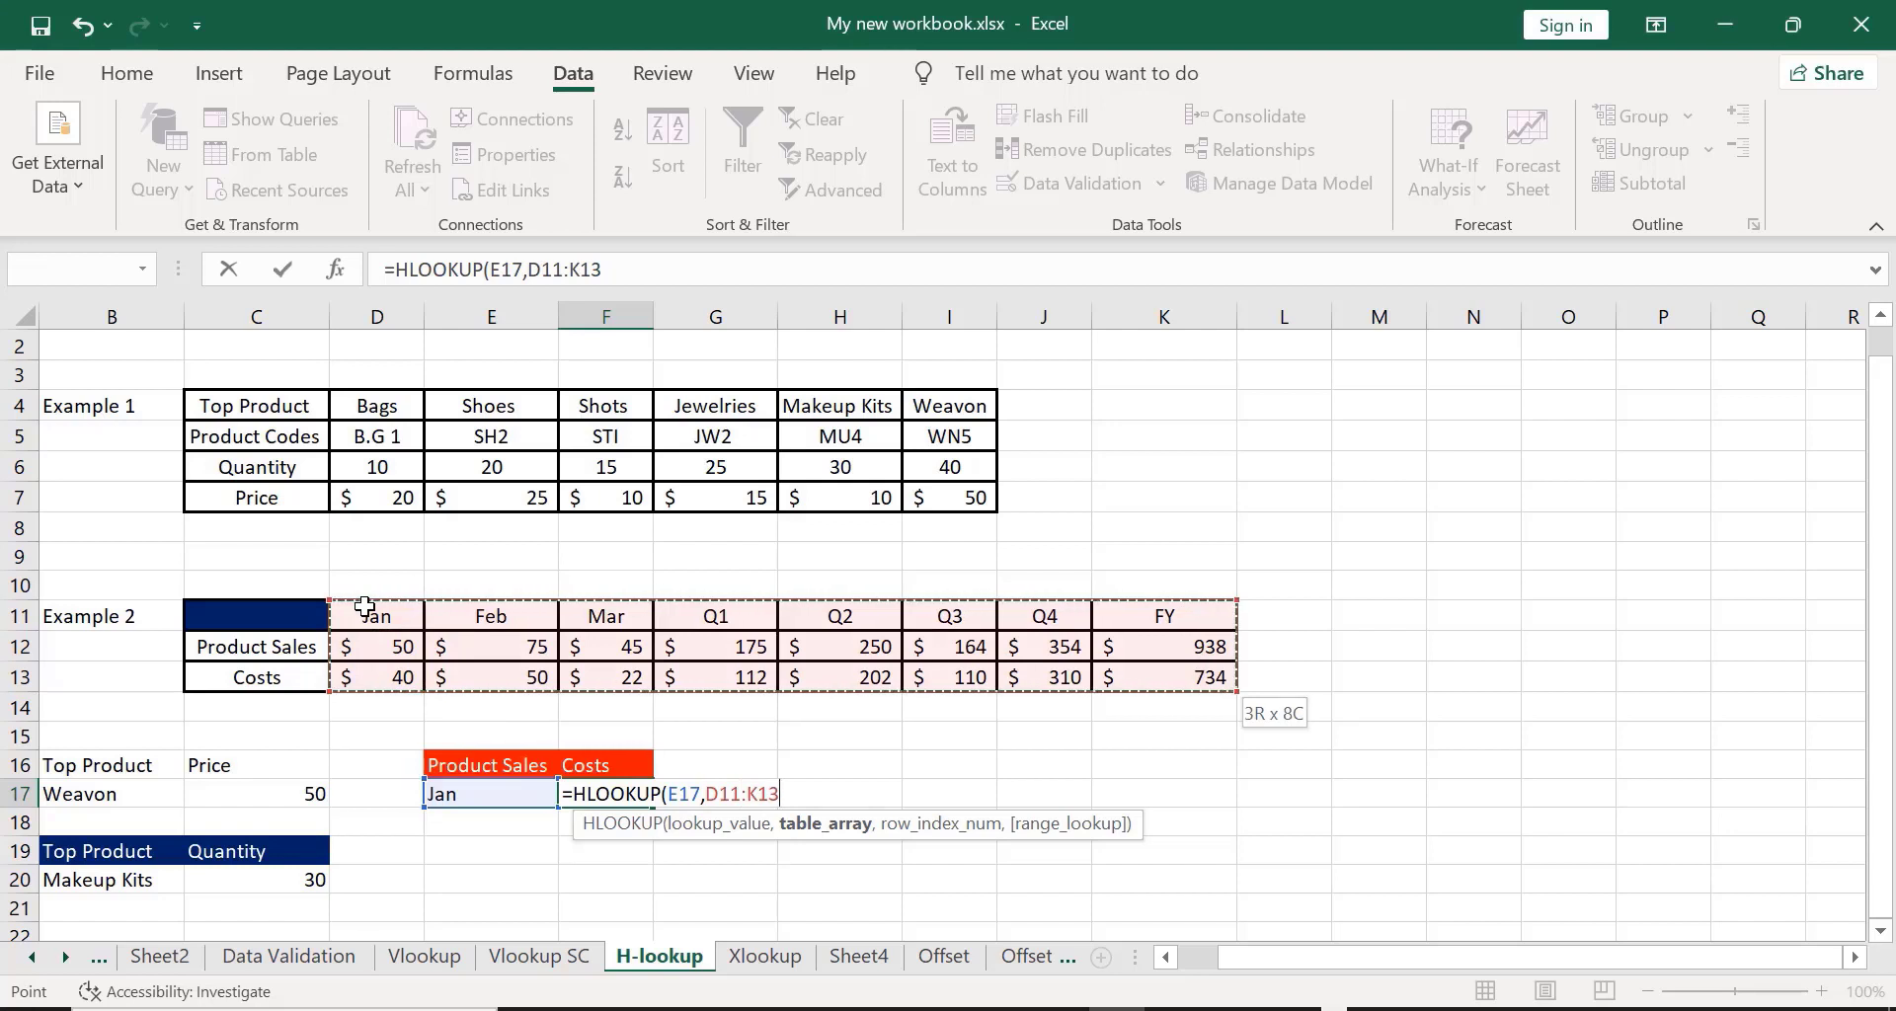
pyautogui.write(',')
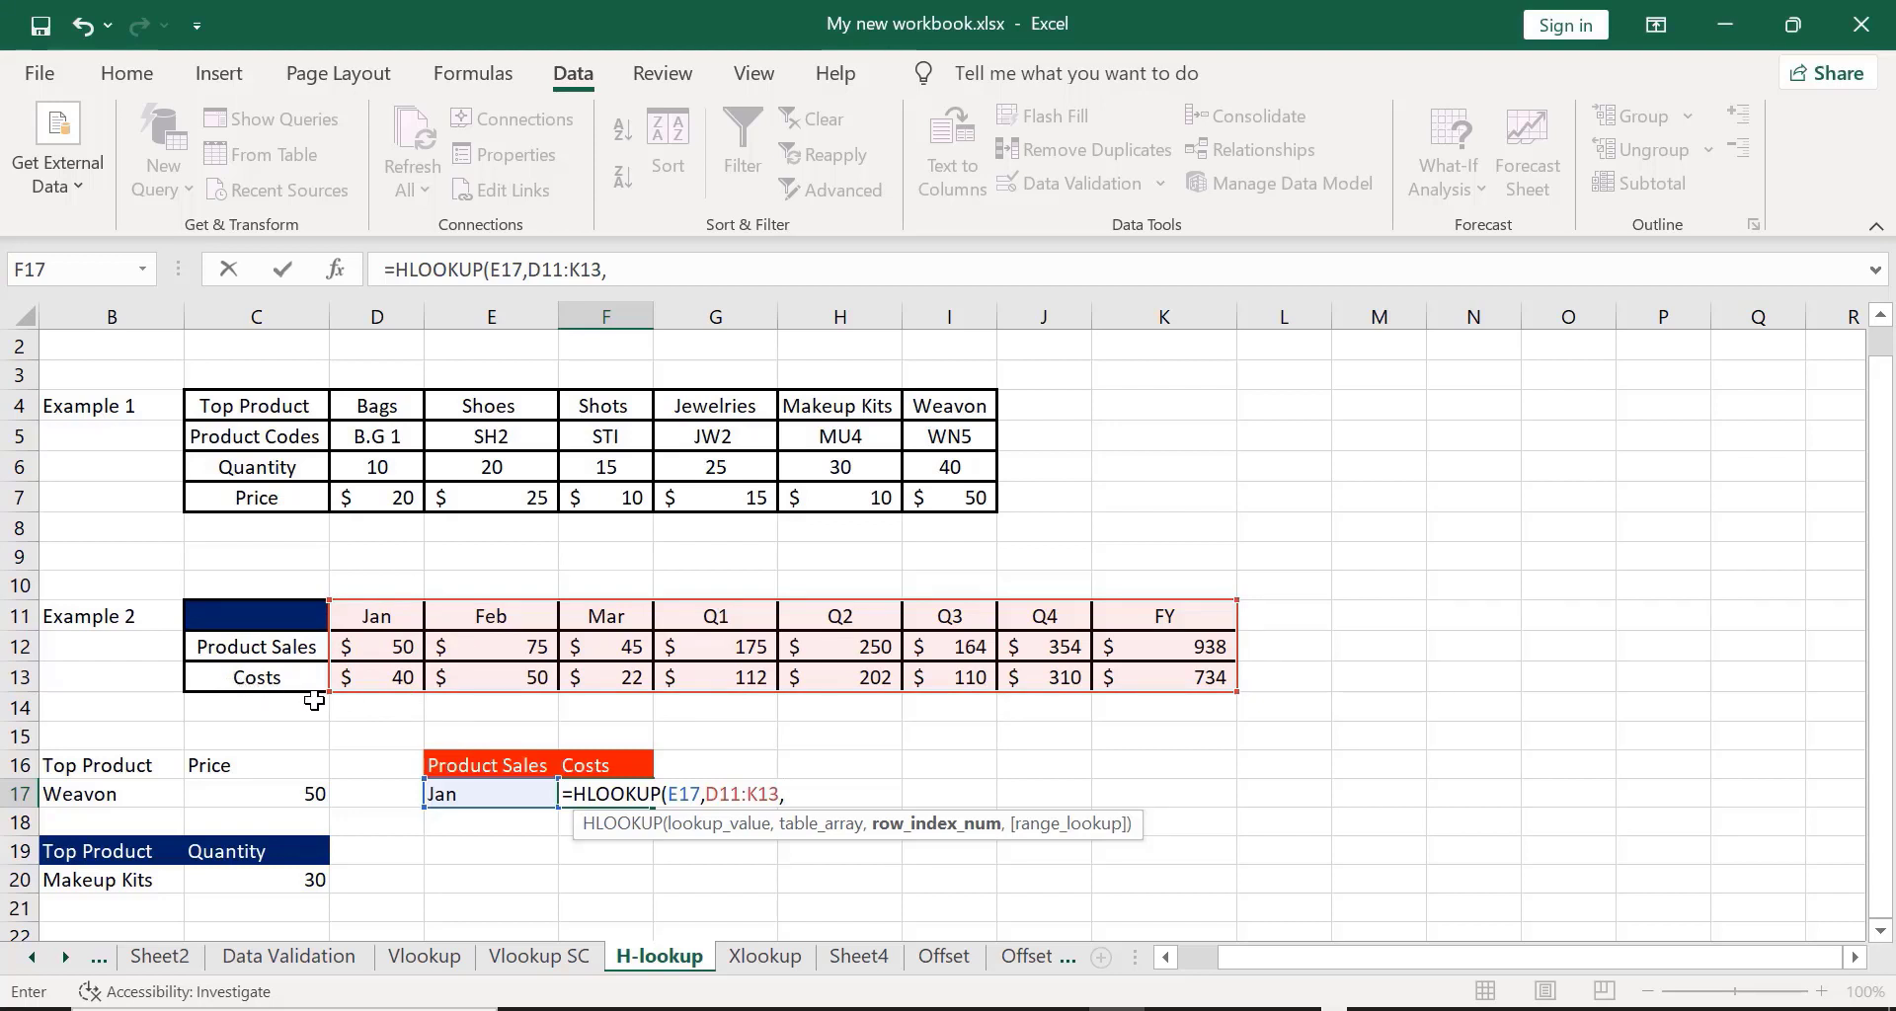
# Step: Complete the F17 HLOOKUP formula with row index 3 and FALSE for an exact match
pyautogui.write('3,')
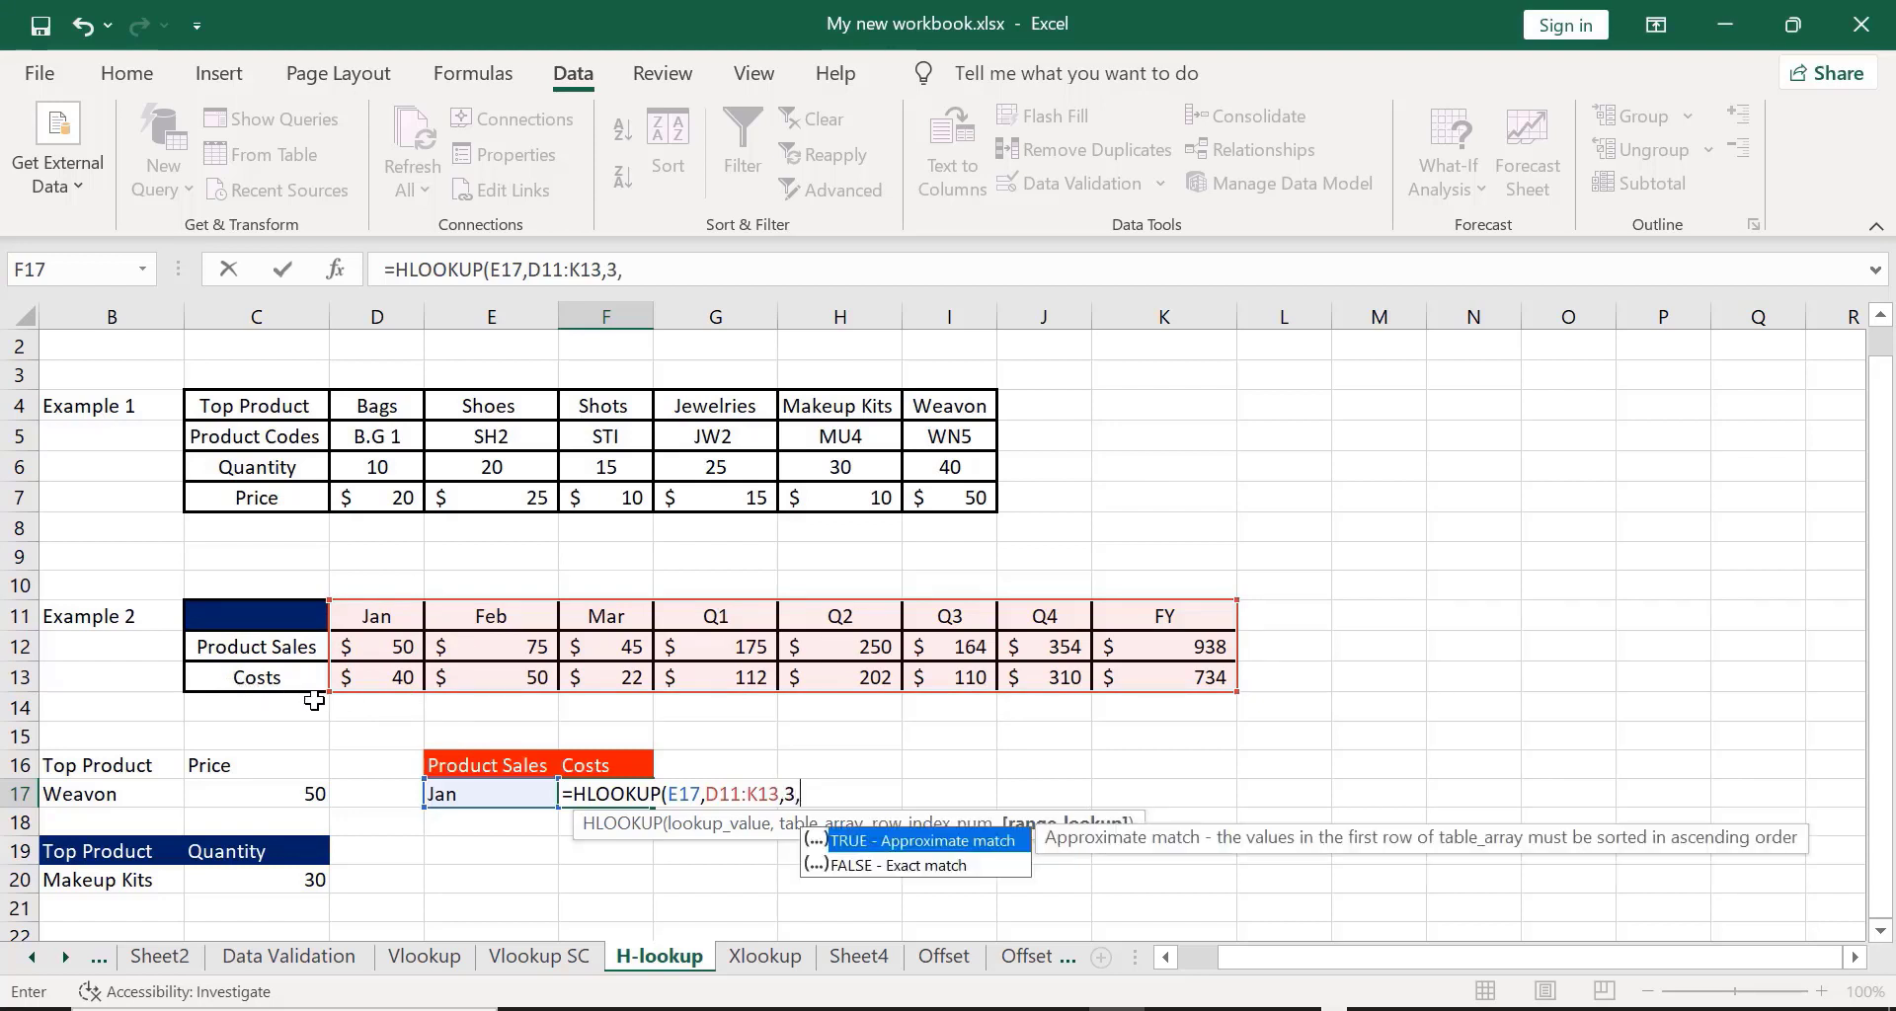
pyautogui.doubleClick(843, 866)
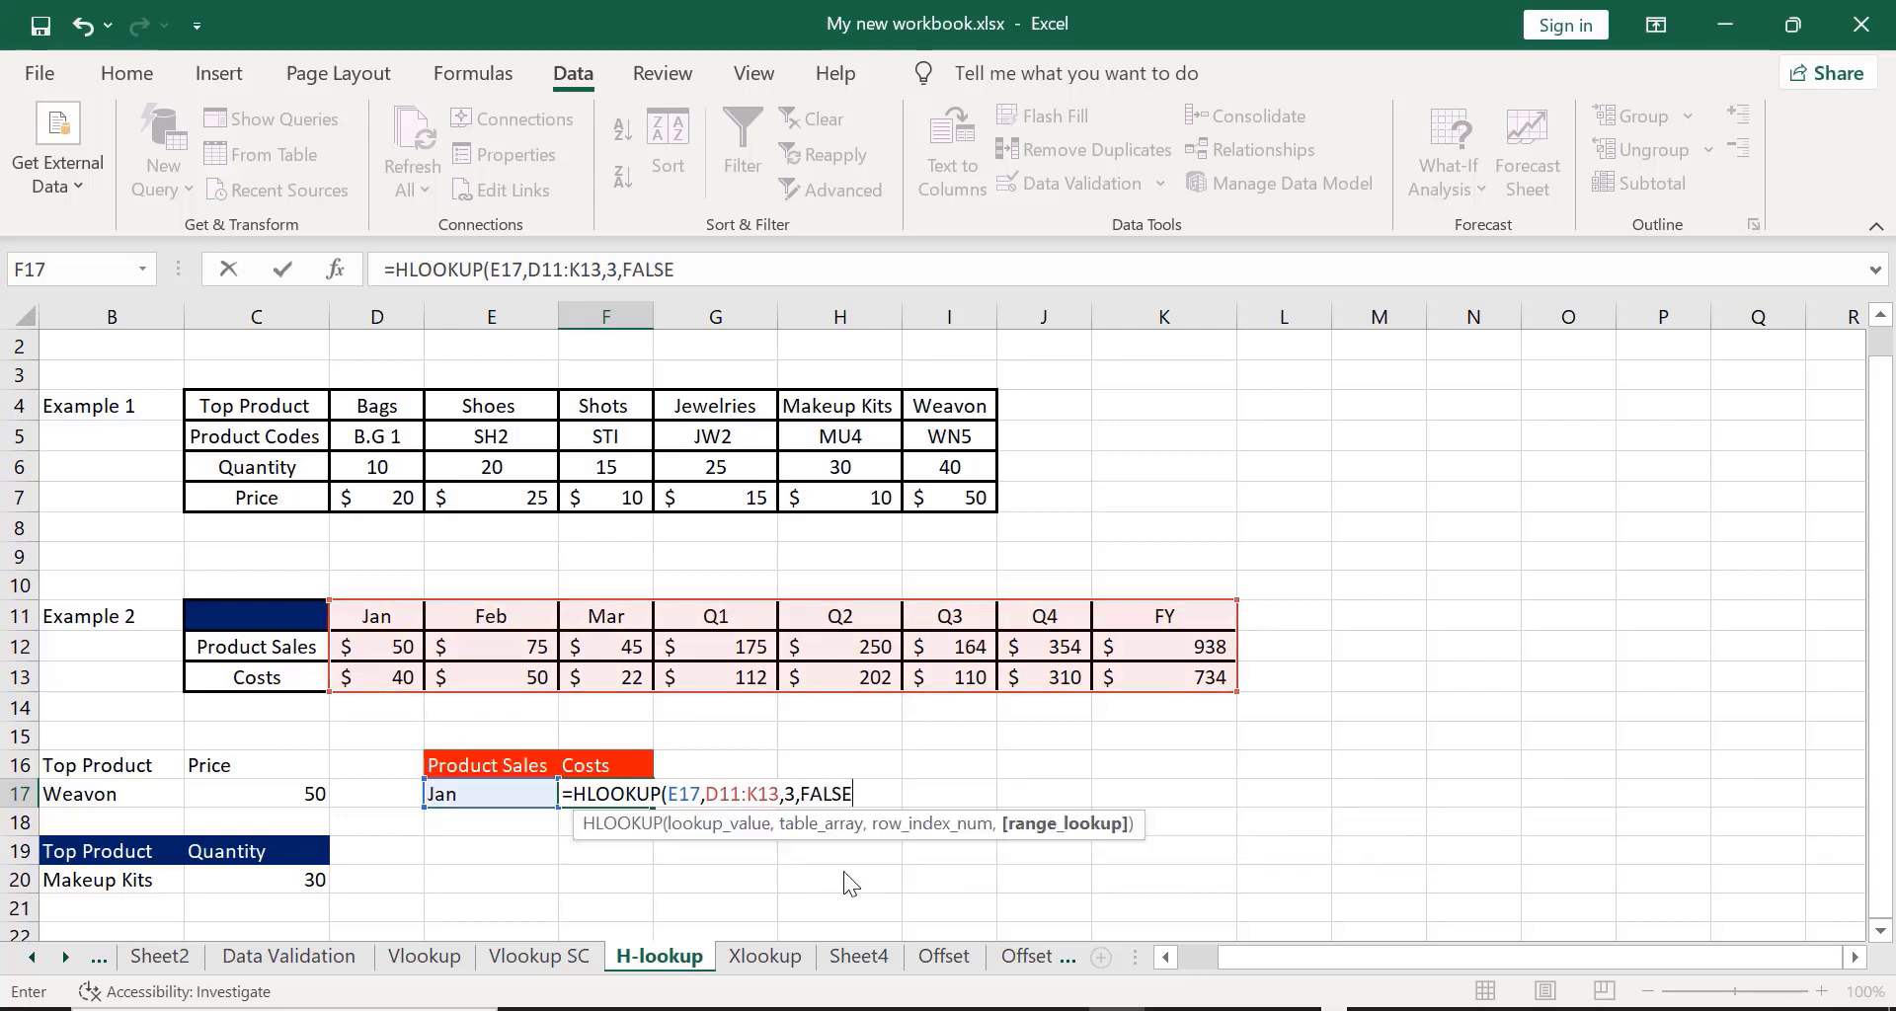
pyautogui.write(')')
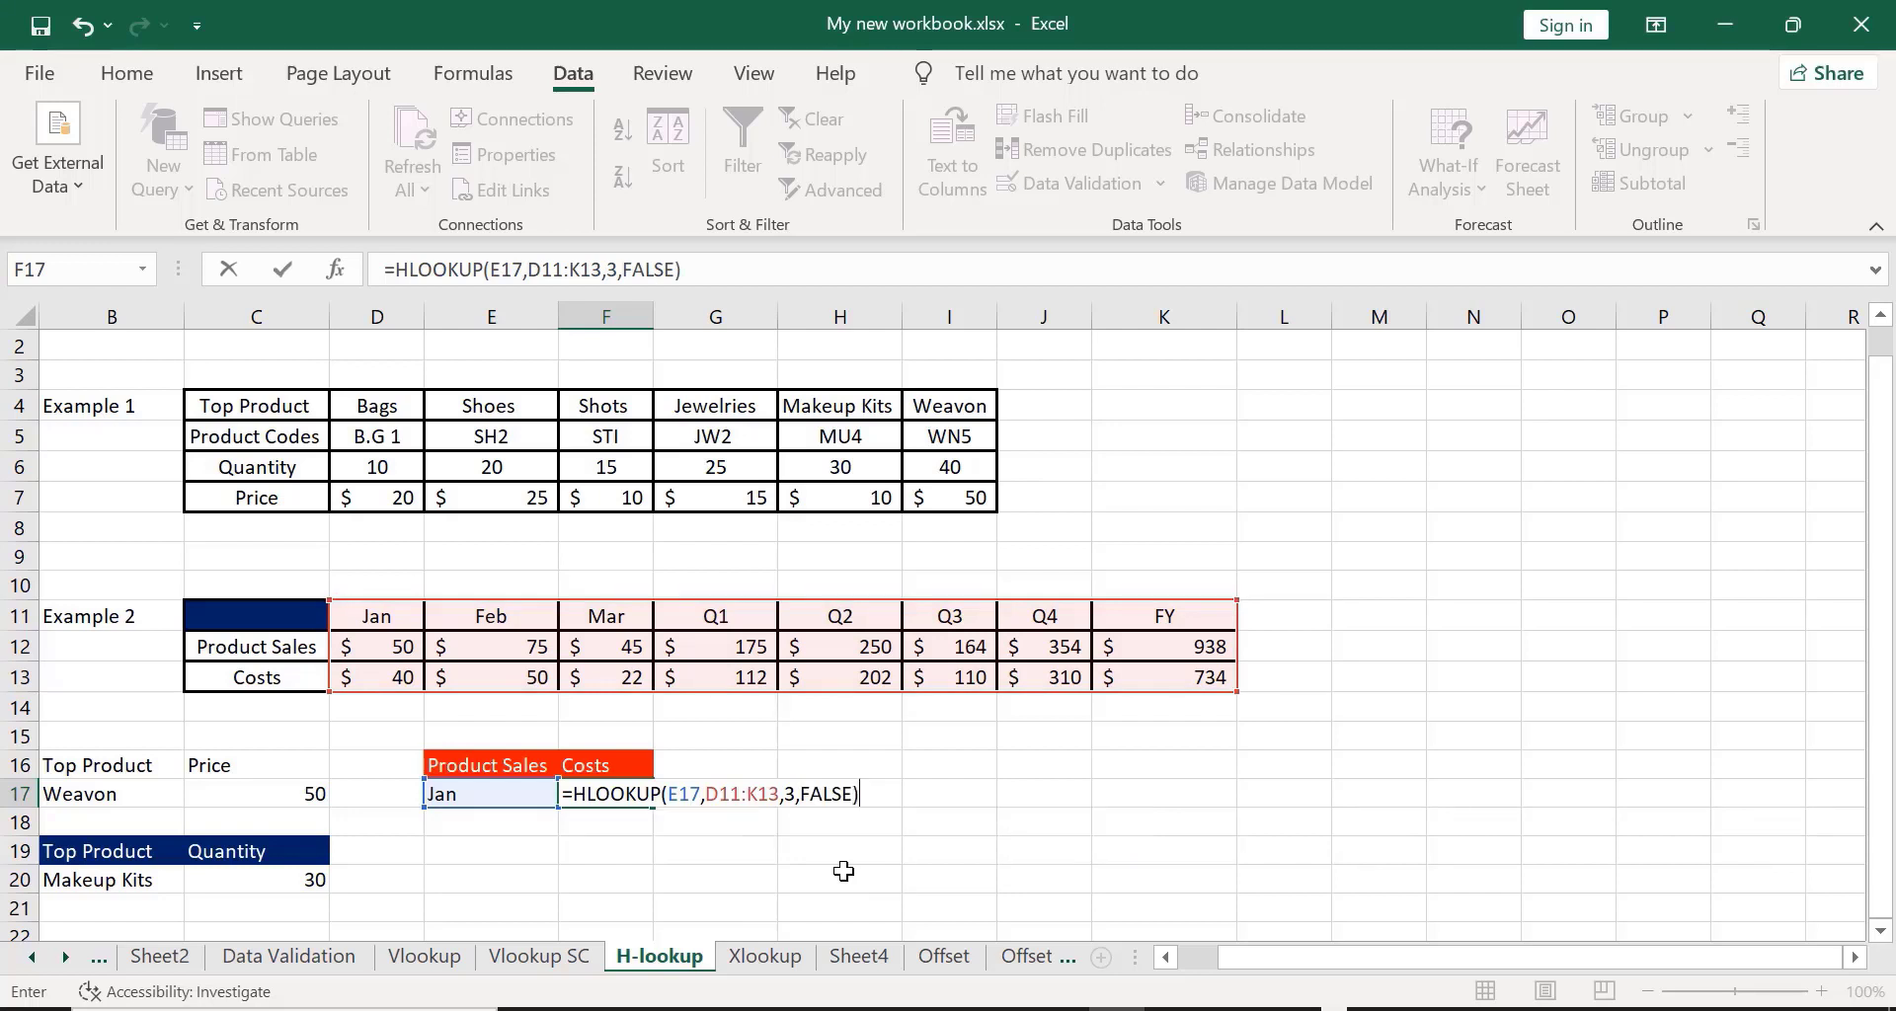
pyautogui.press('Return')
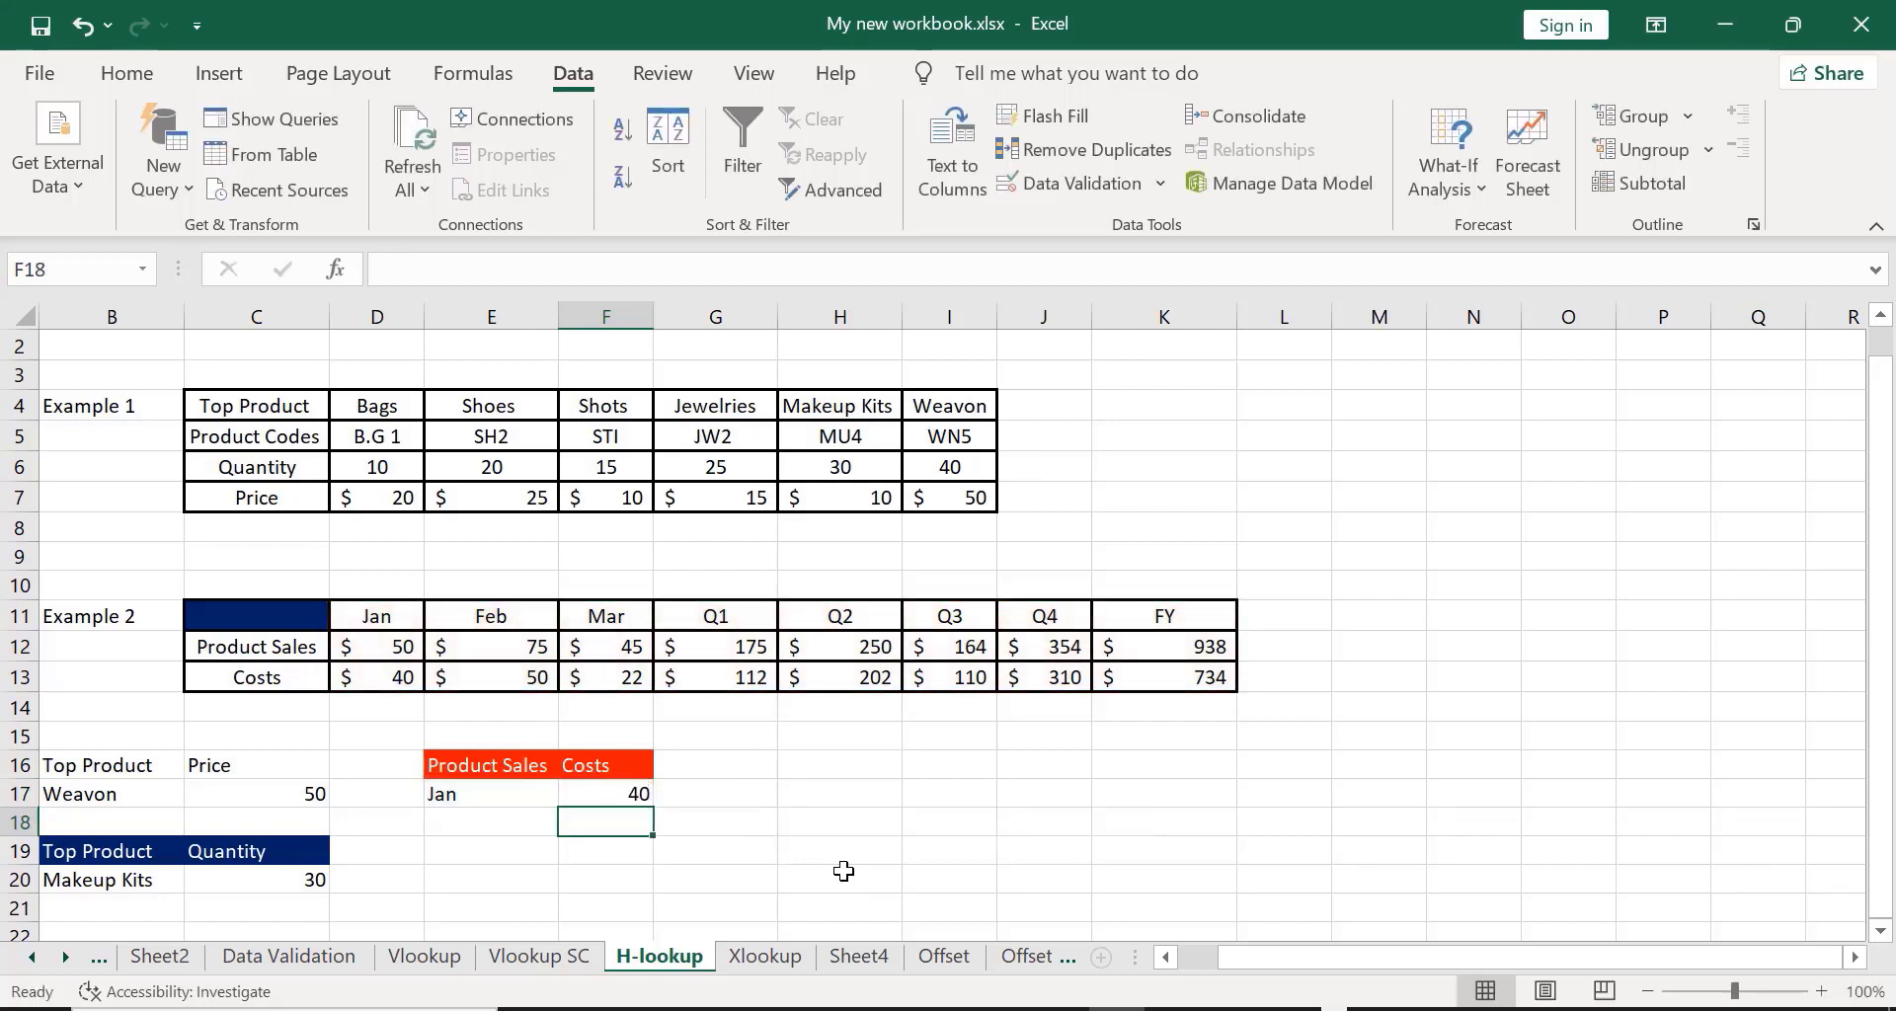
# Step: Test the costs lookup by choosing Feb, Q1 and finally Q2 from the period dropdown in E17
pyautogui.click(460, 794)
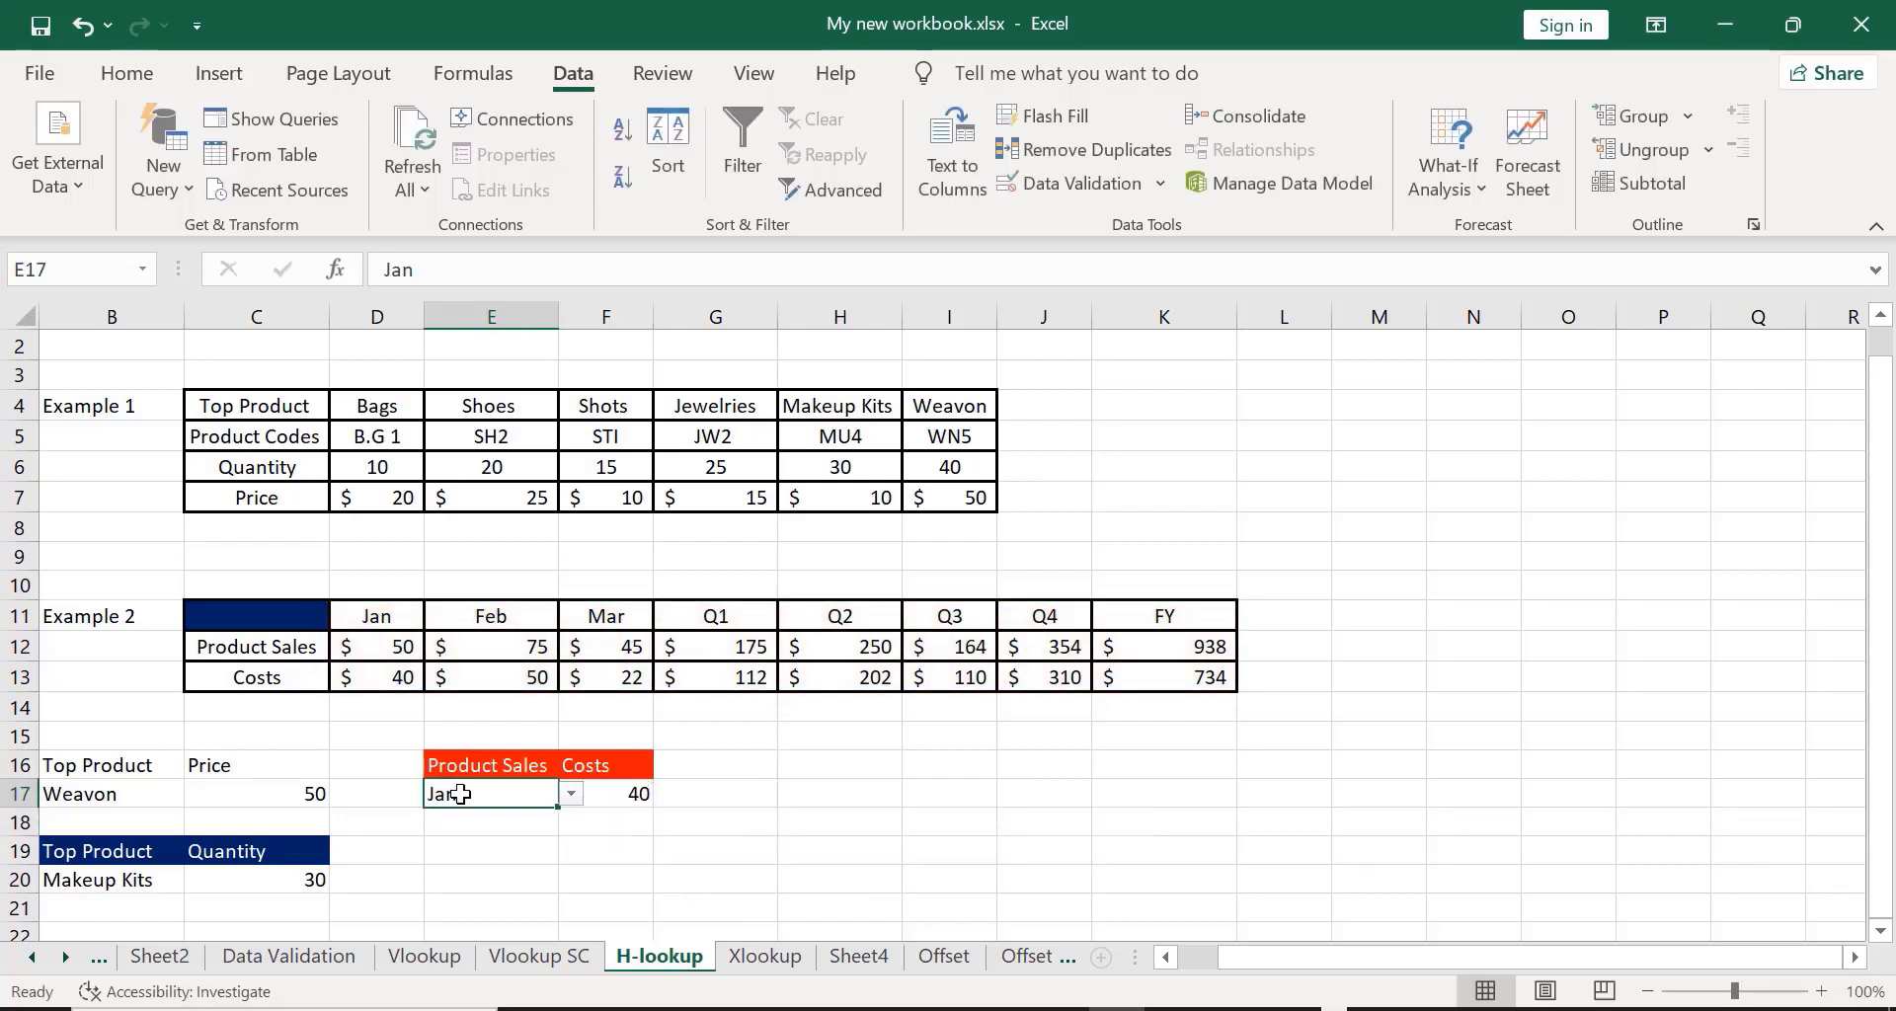
pyautogui.click(570, 795)
pyautogui.click(478, 841)
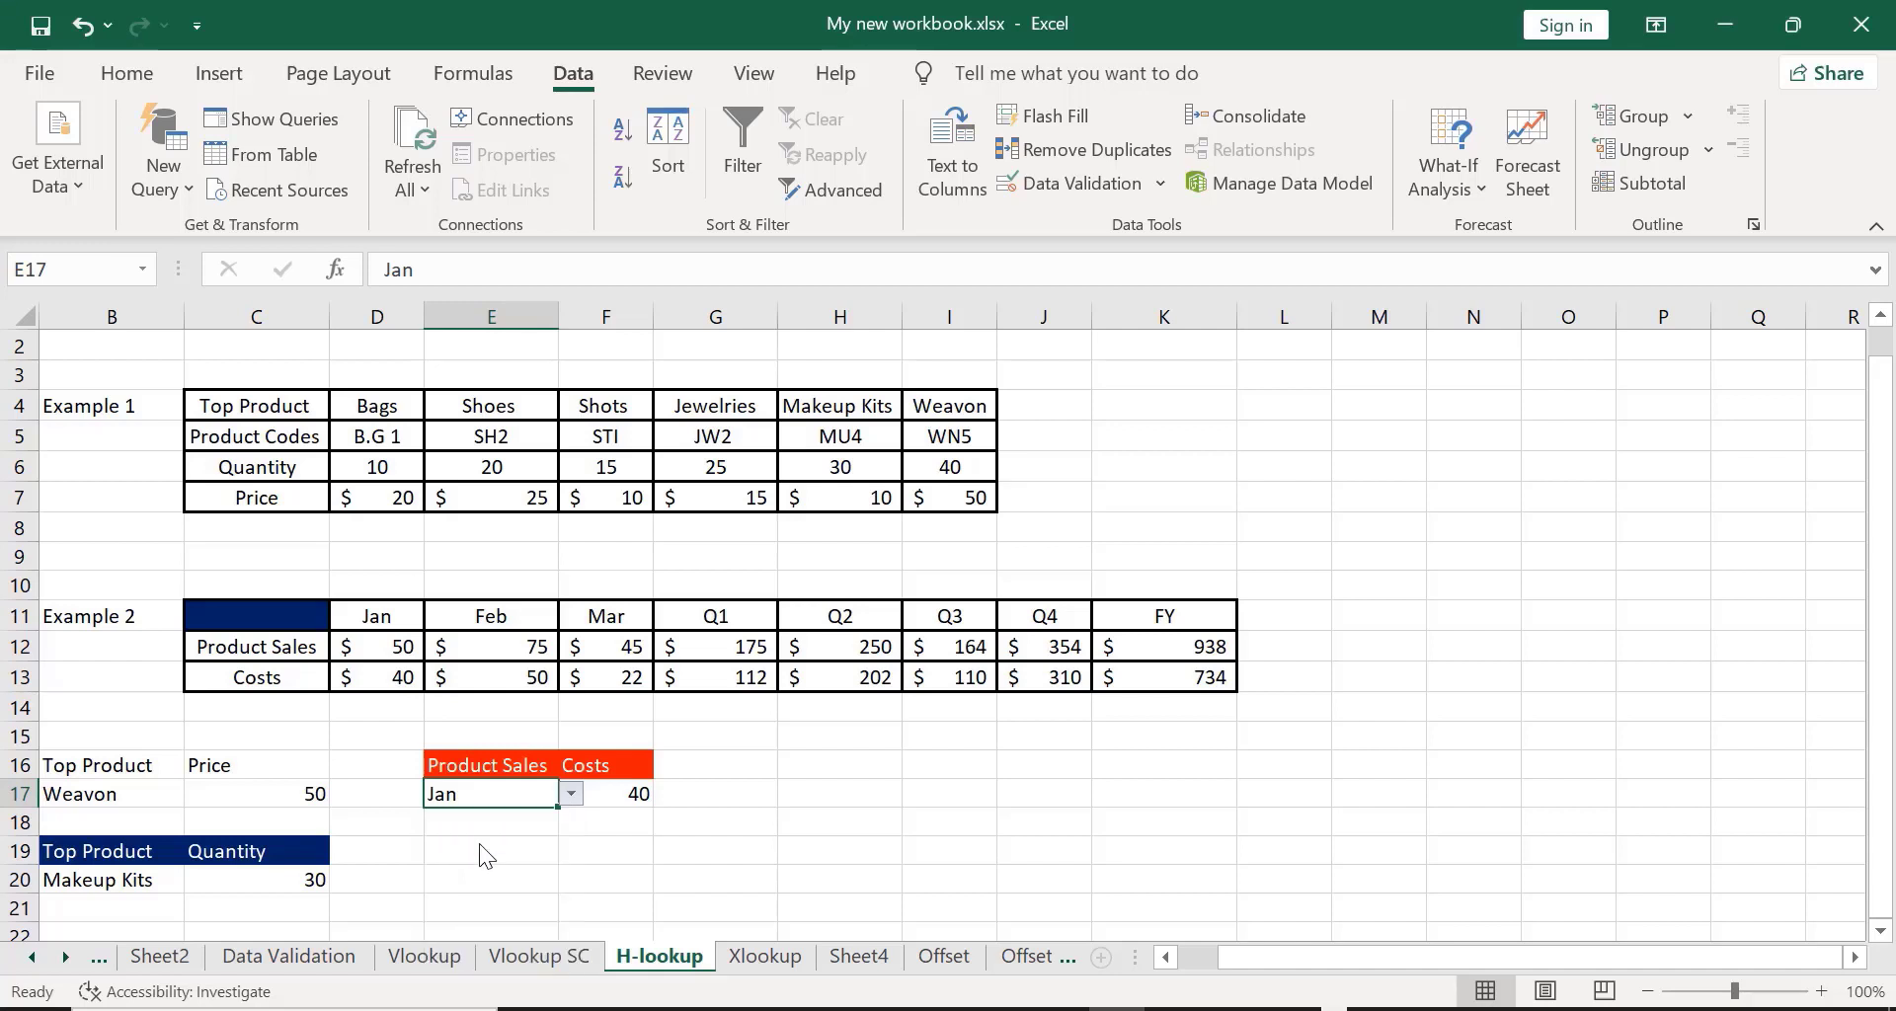
pyautogui.click(572, 795)
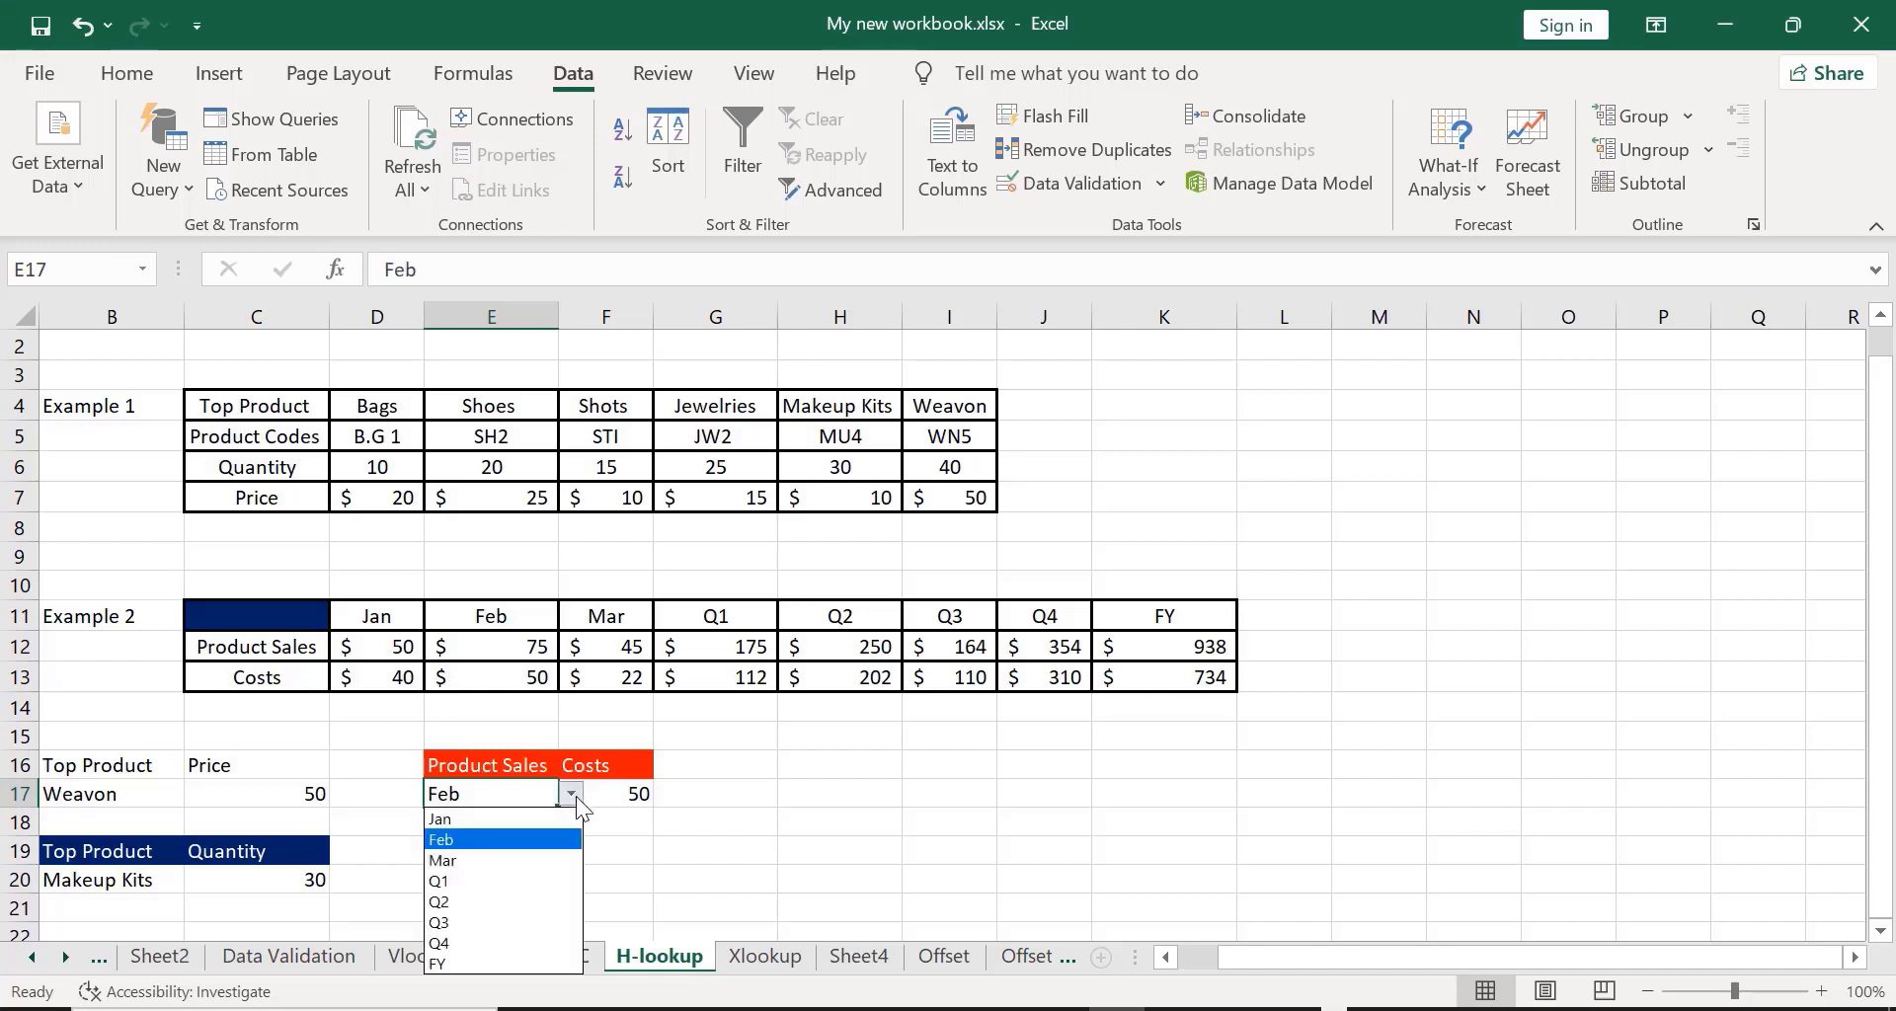
pyautogui.click(496, 879)
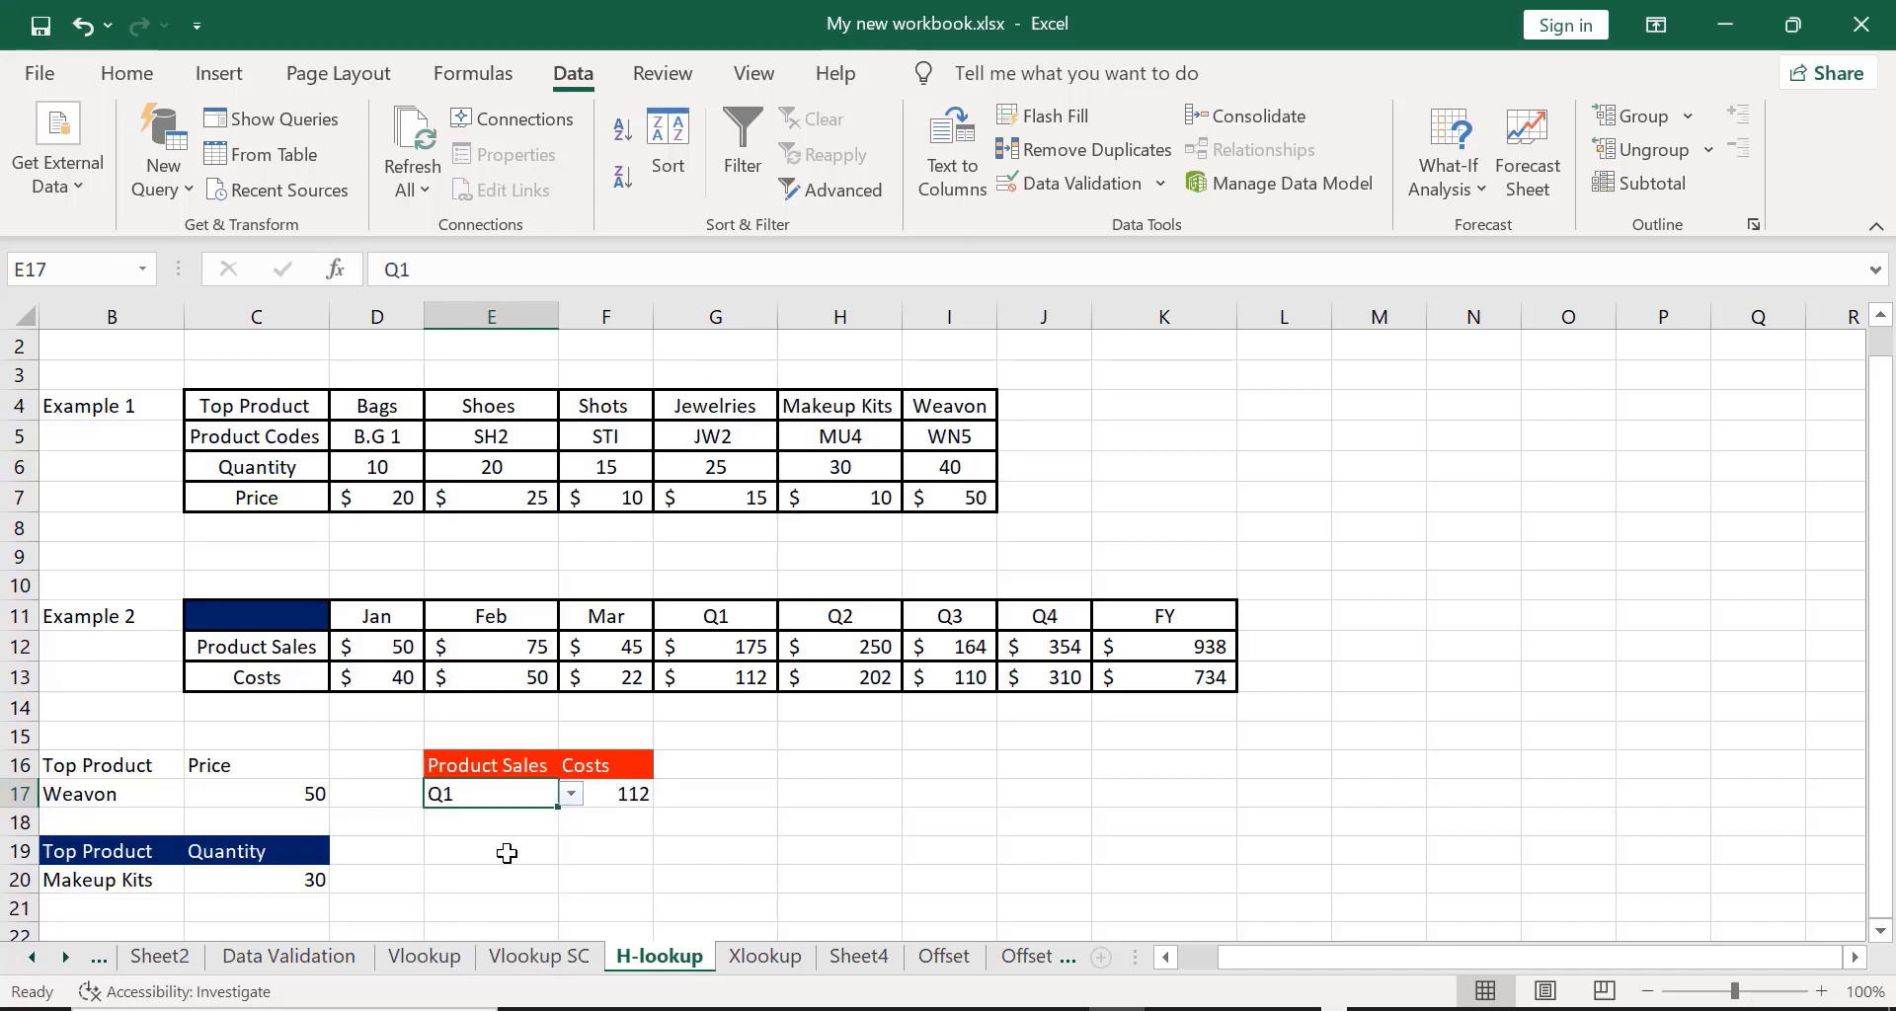
pyautogui.click(570, 795)
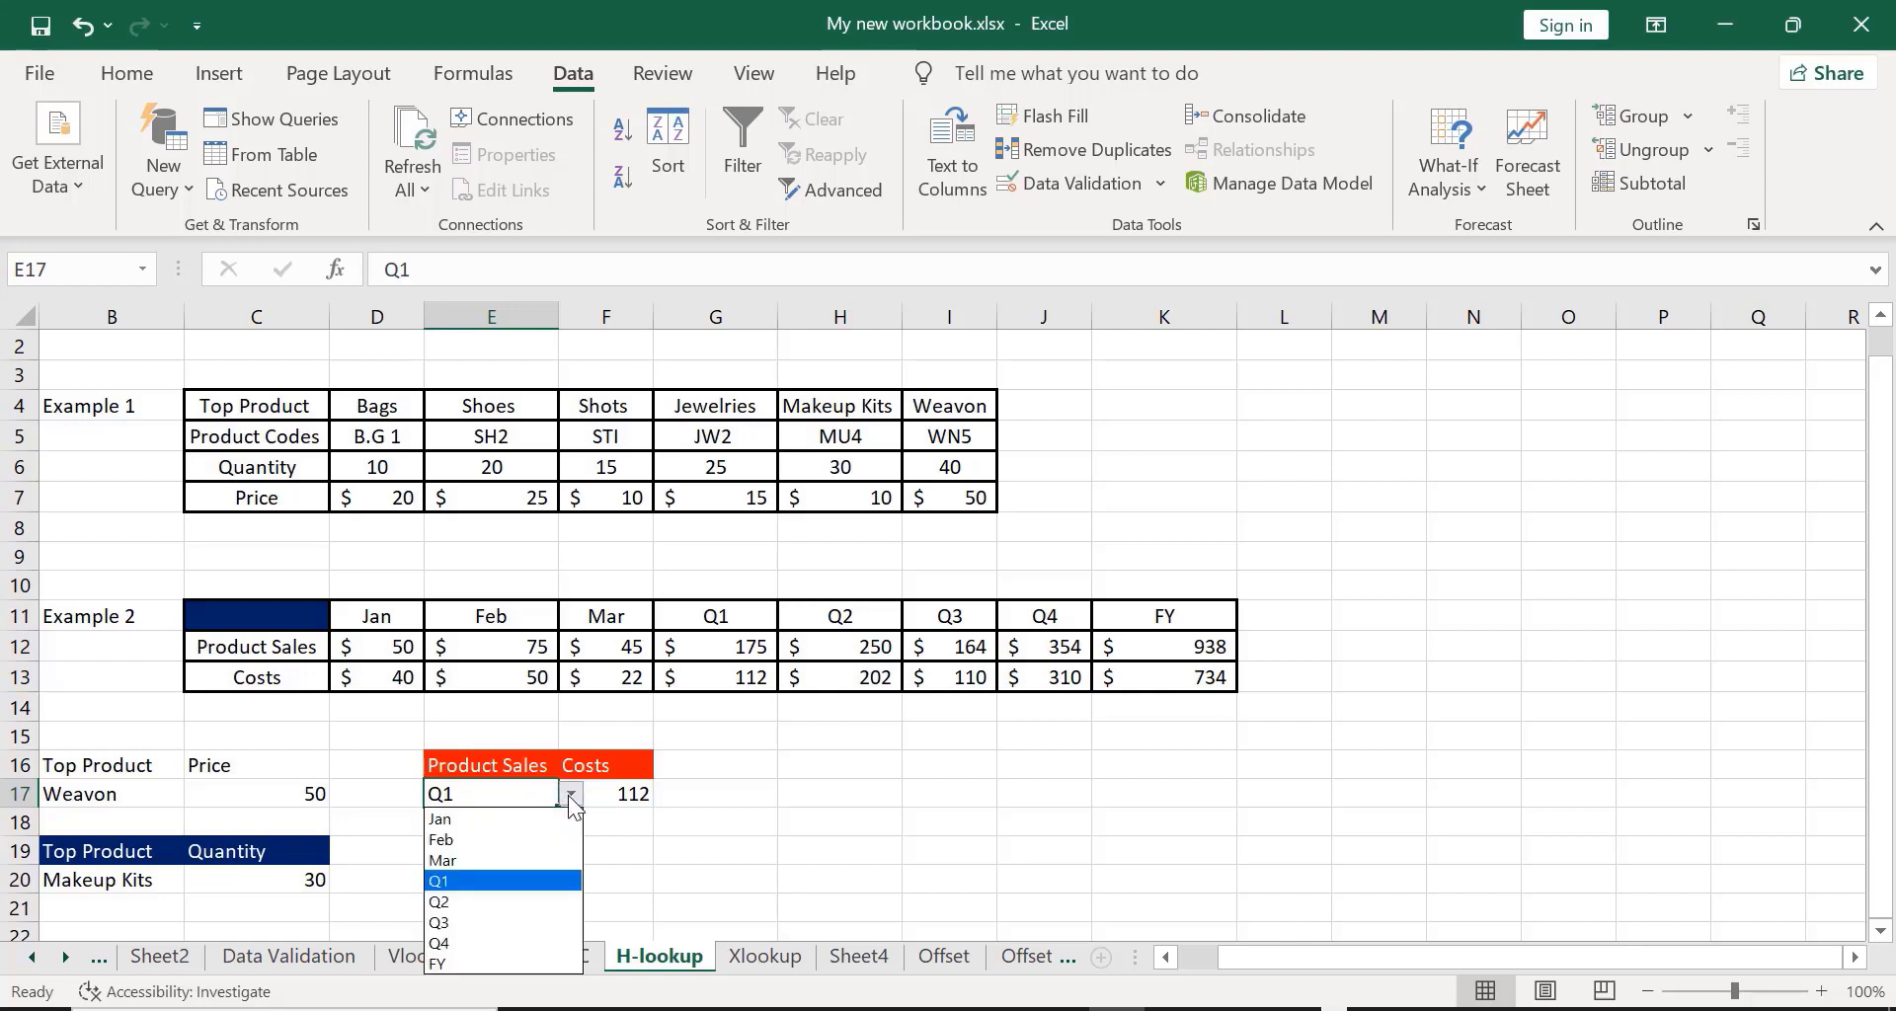
pyautogui.click(465, 900)
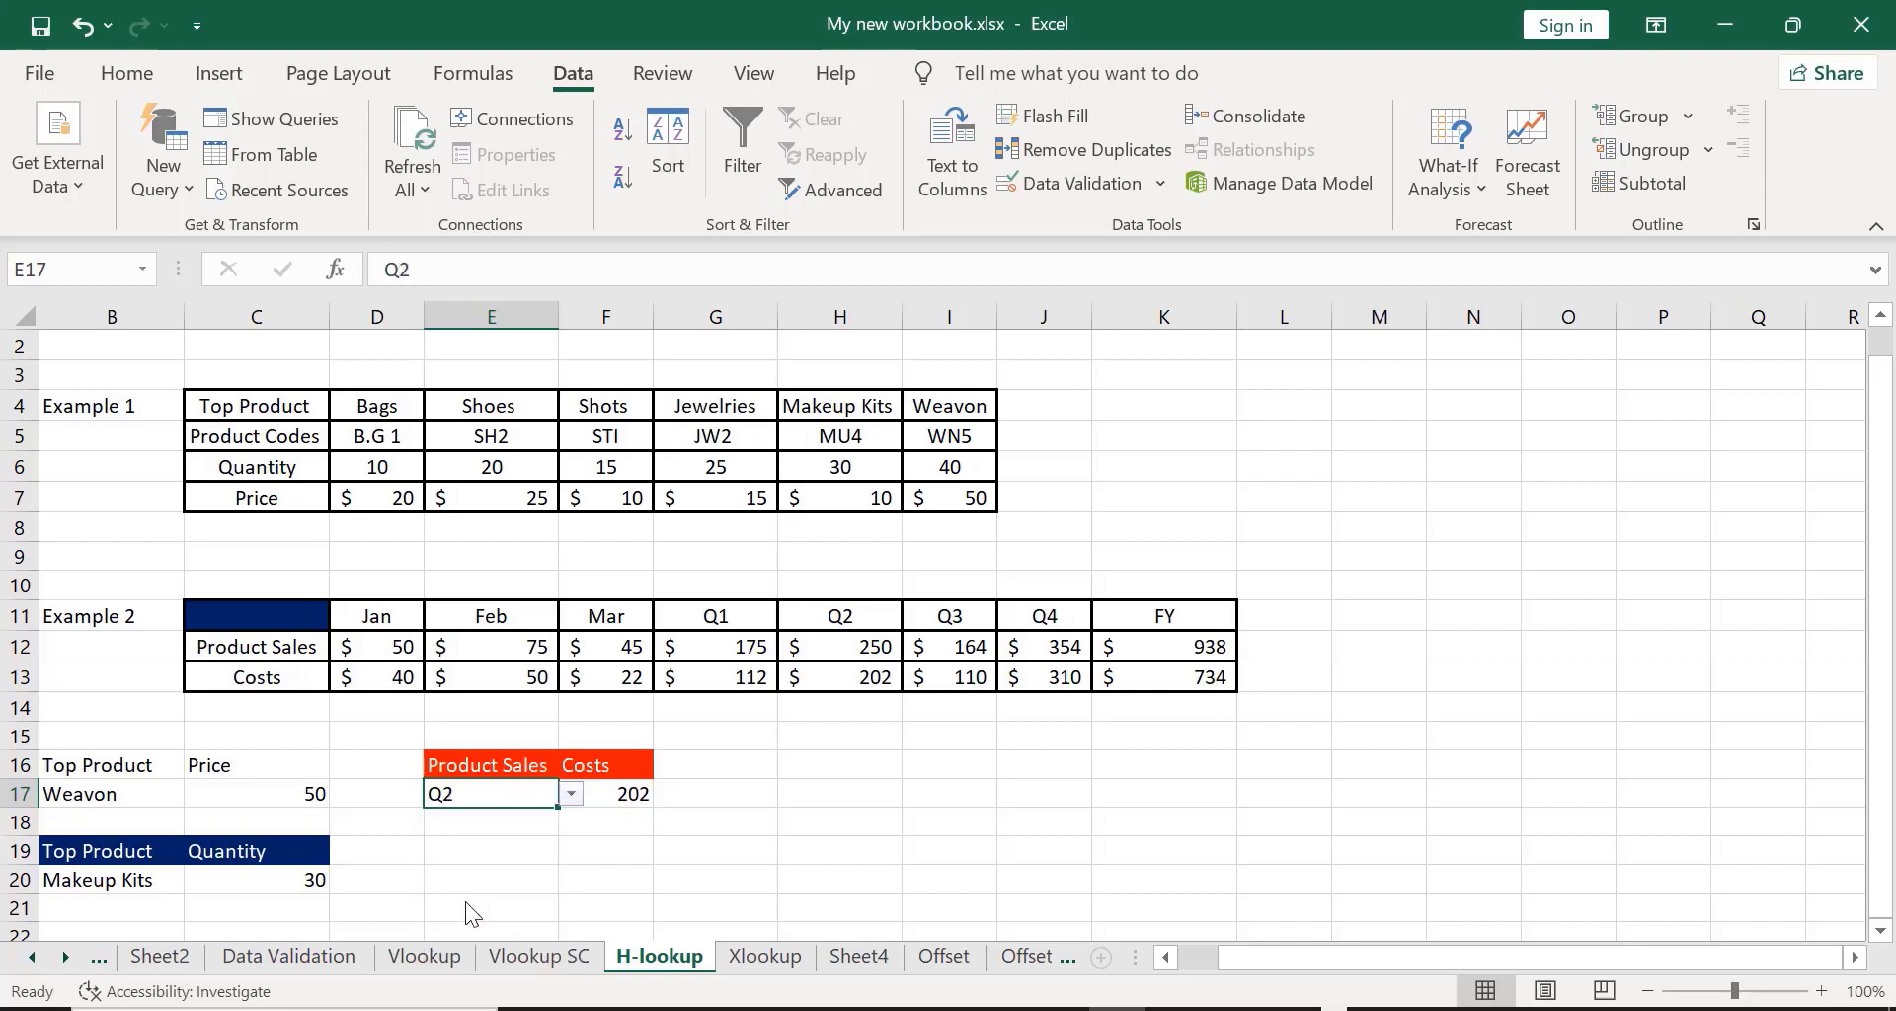
pyautogui.click(571, 797)
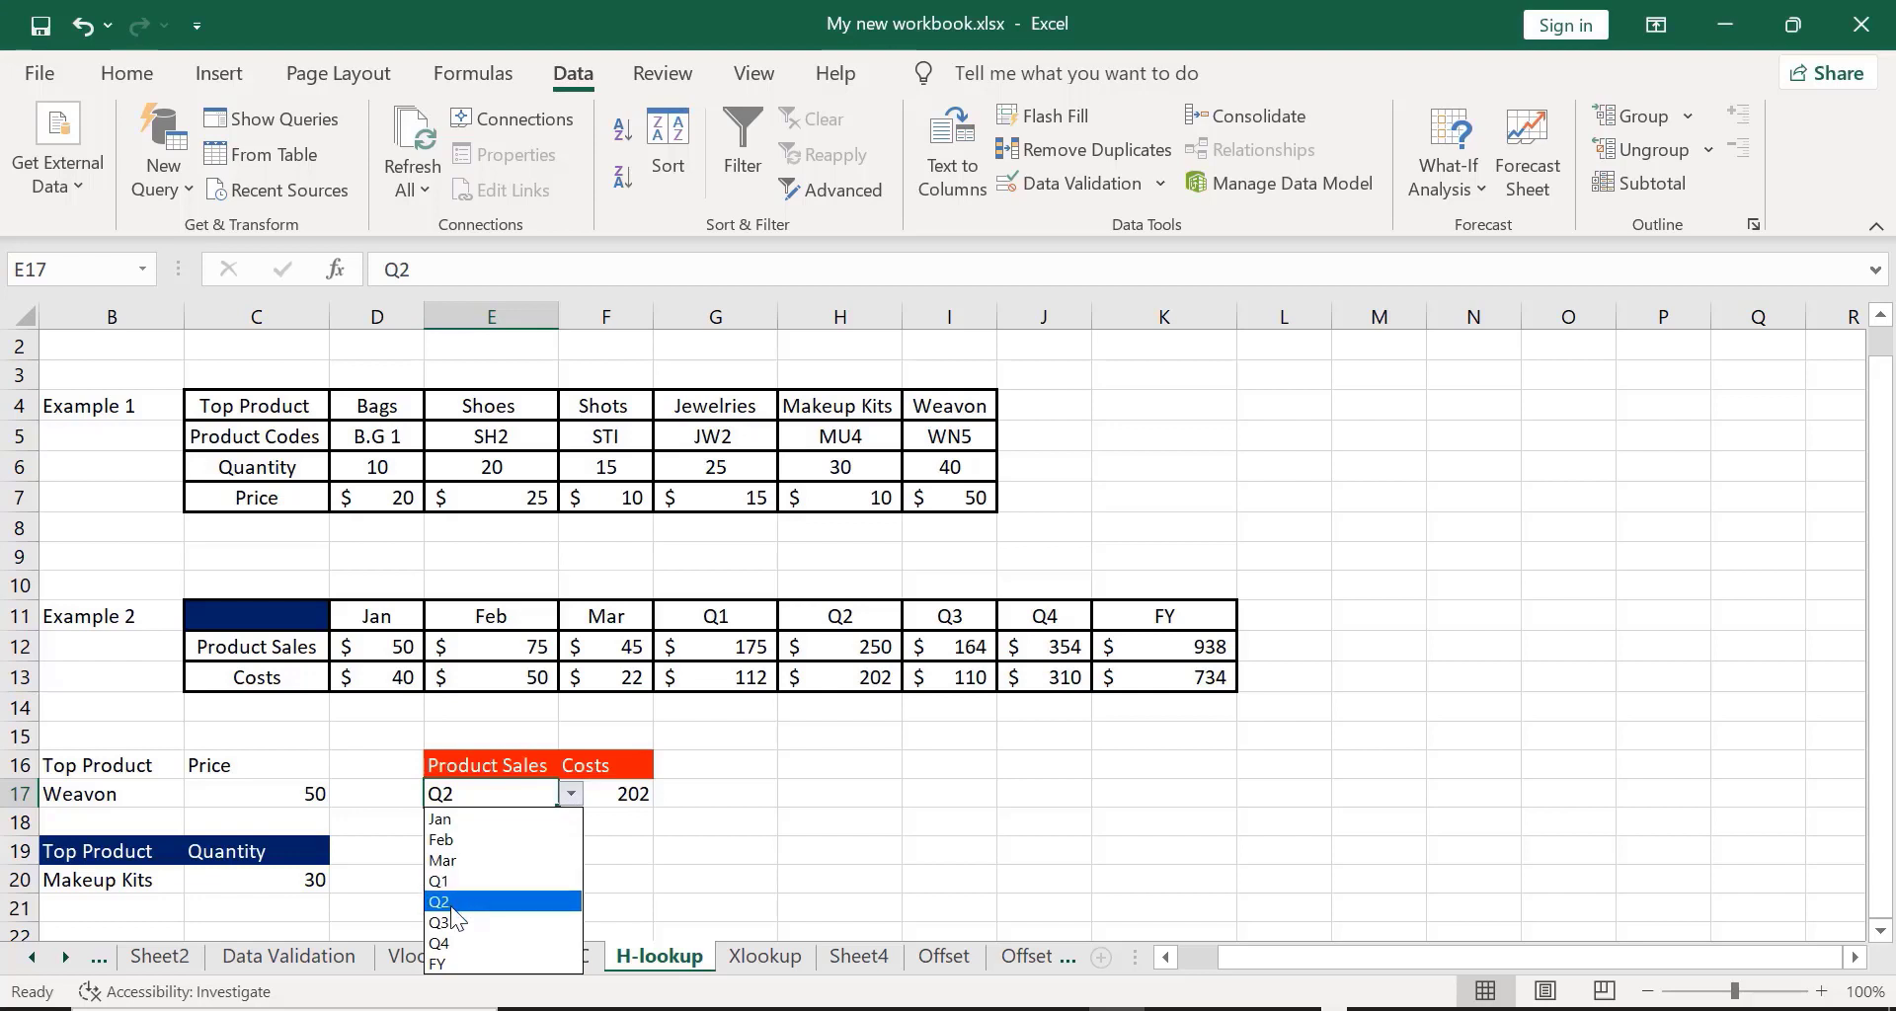
pyautogui.click(451, 909)
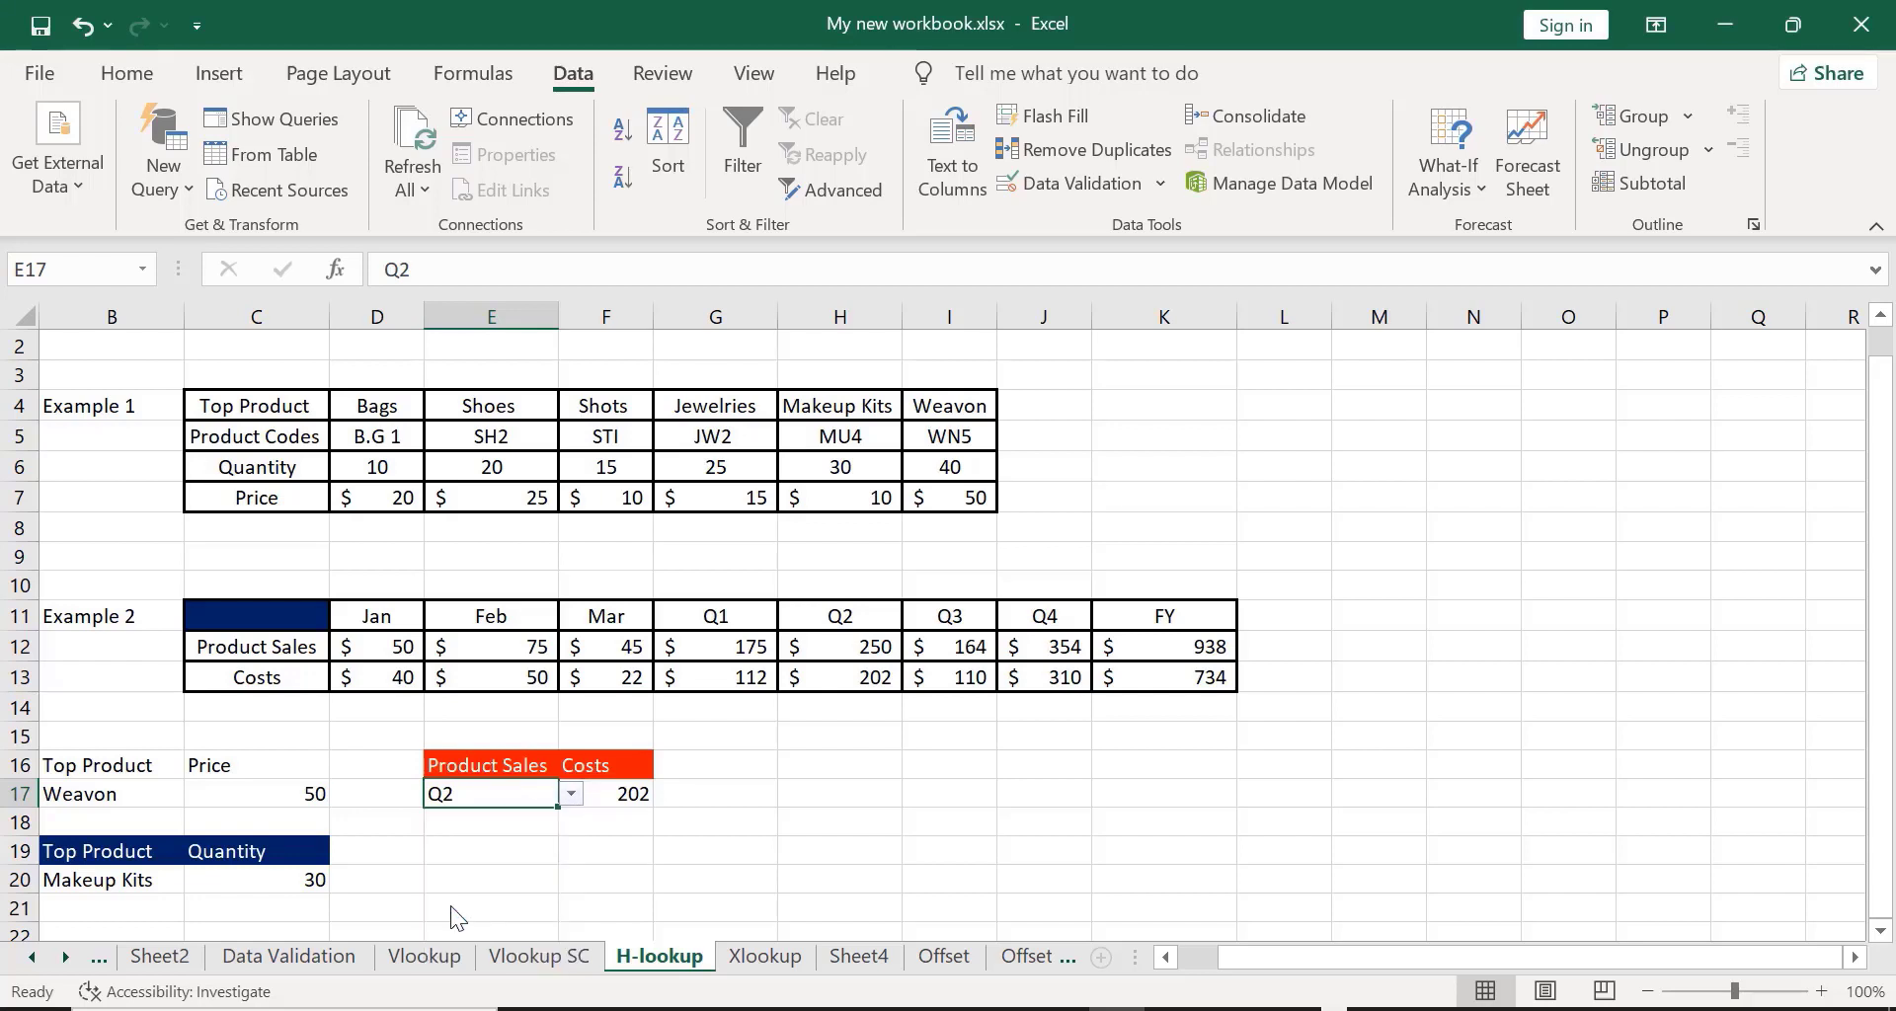